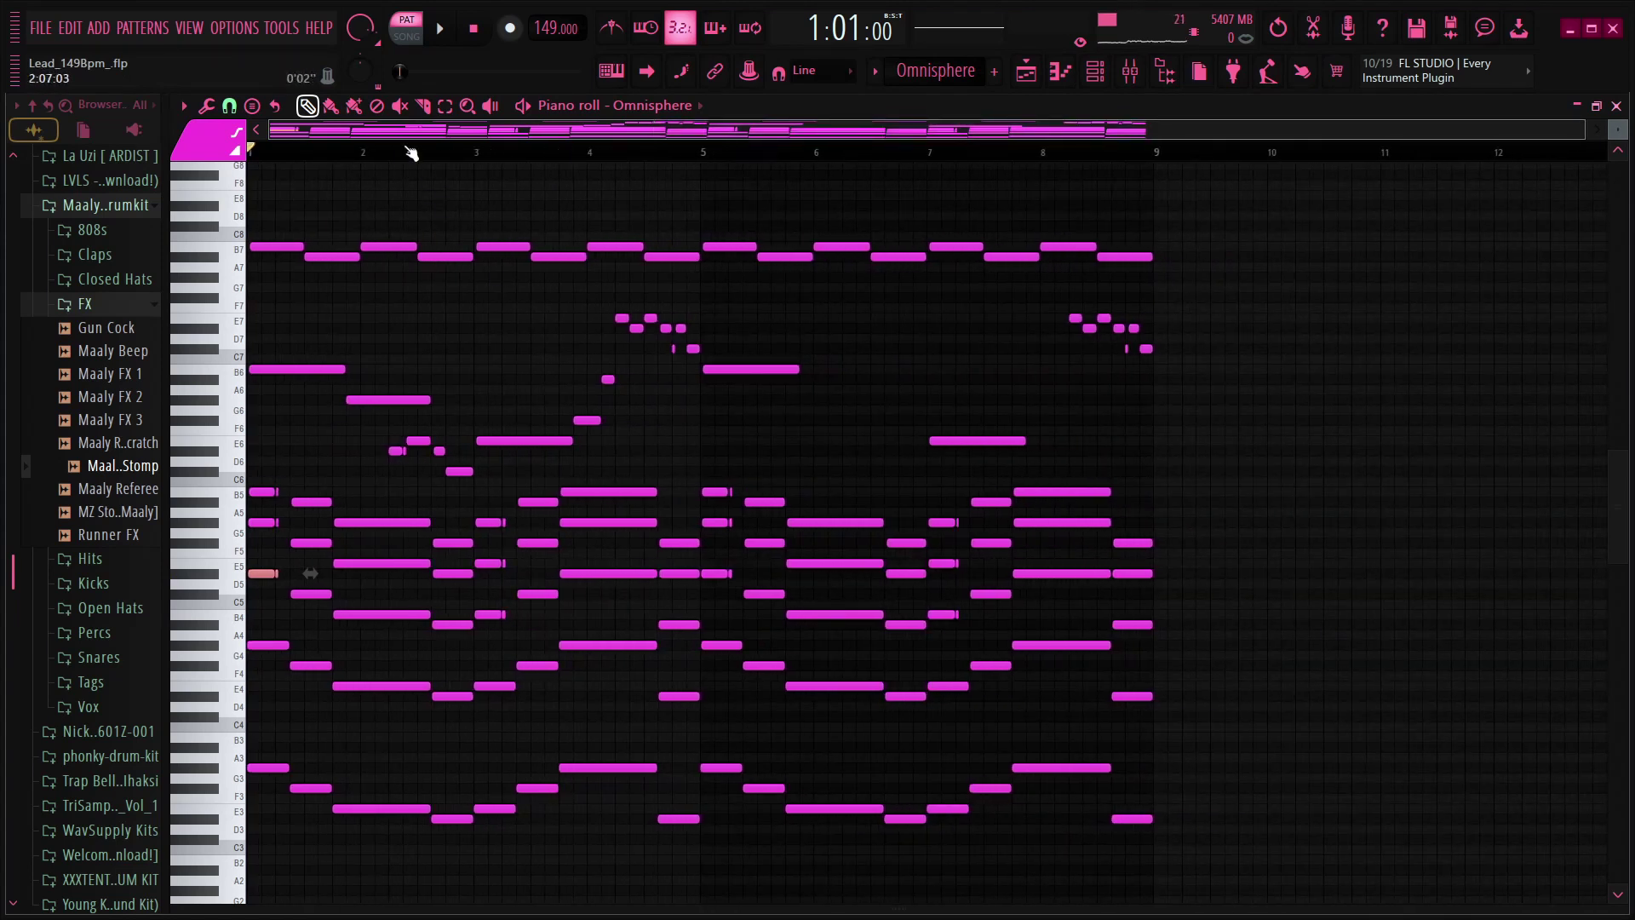
# - Examine the alternating B7 and A#7 top notes of the Omnisphere pattern, highlighting the whole row and its first two notes
pyautogui.moveTo(1242, 217); pyautogui.dragTo(71, 289)
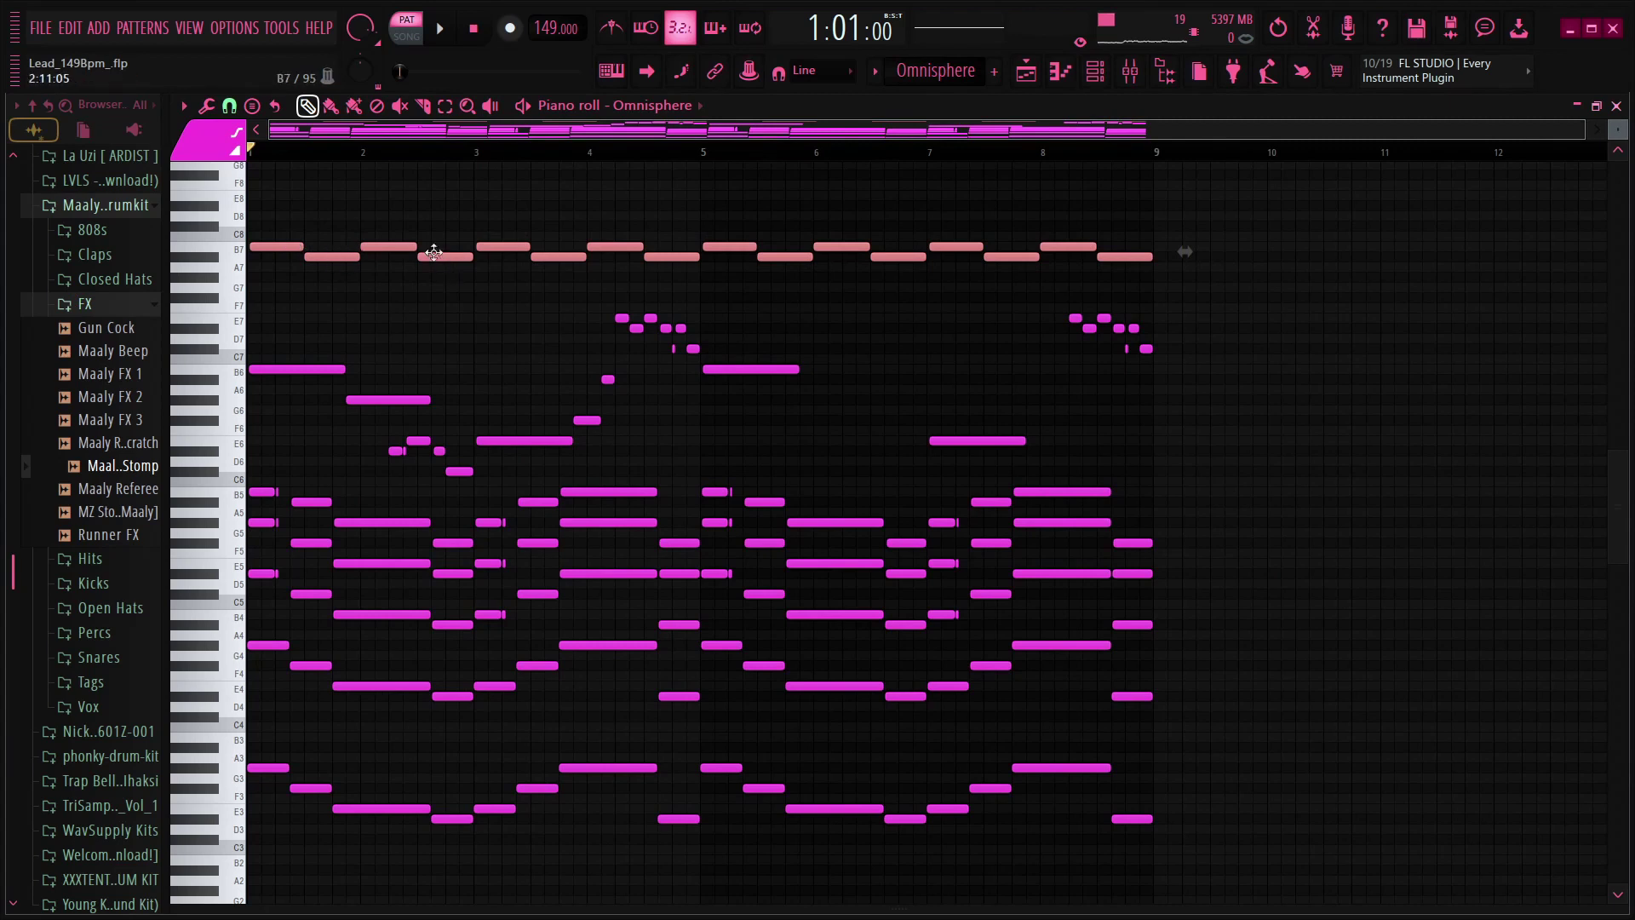
pyautogui.scroll(5, 313, 147)
pyautogui.moveTo(394, 135); pyautogui.dragTo(345, 134)
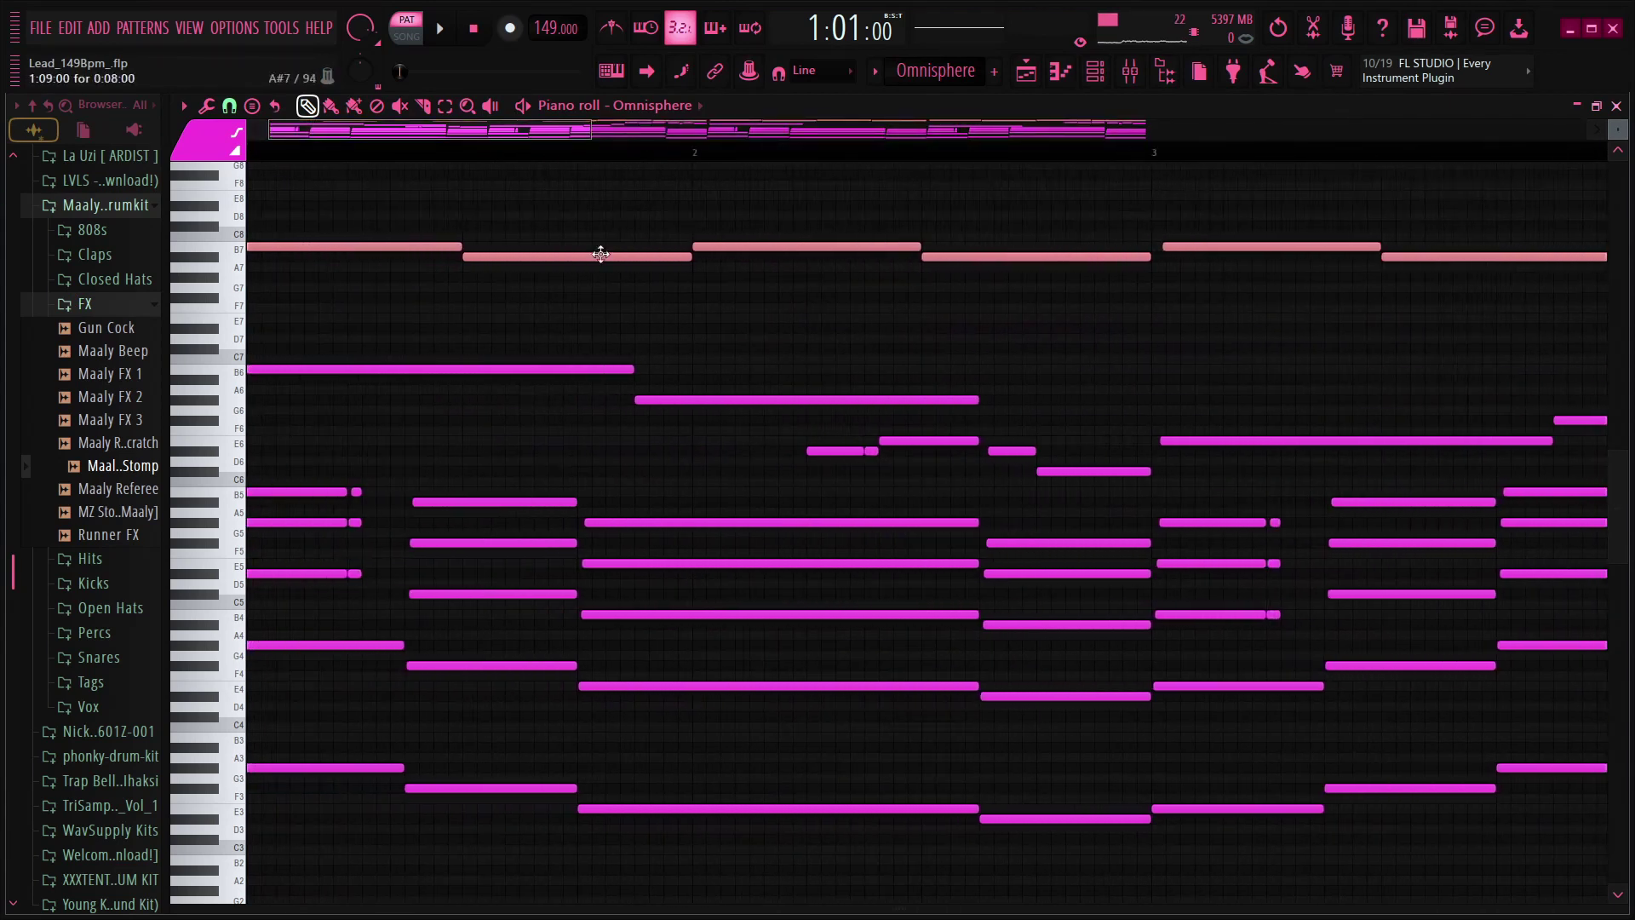
pyautogui.moveTo(576, 232); pyautogui.dragTo(296, 280)
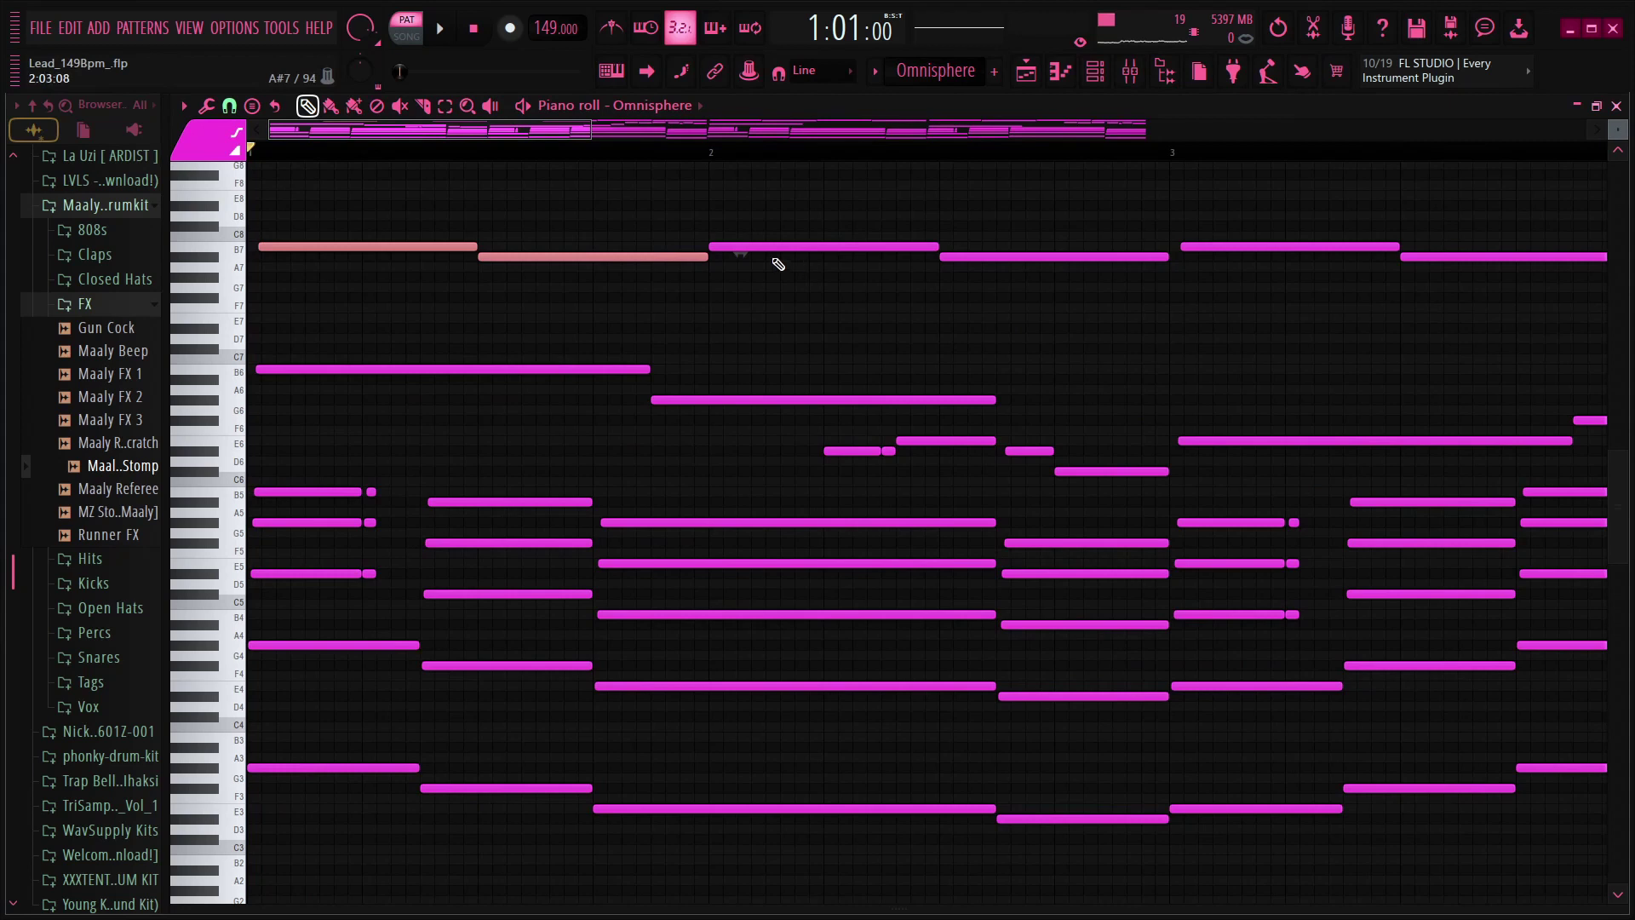
pyautogui.scroll(-3, 625, 152)
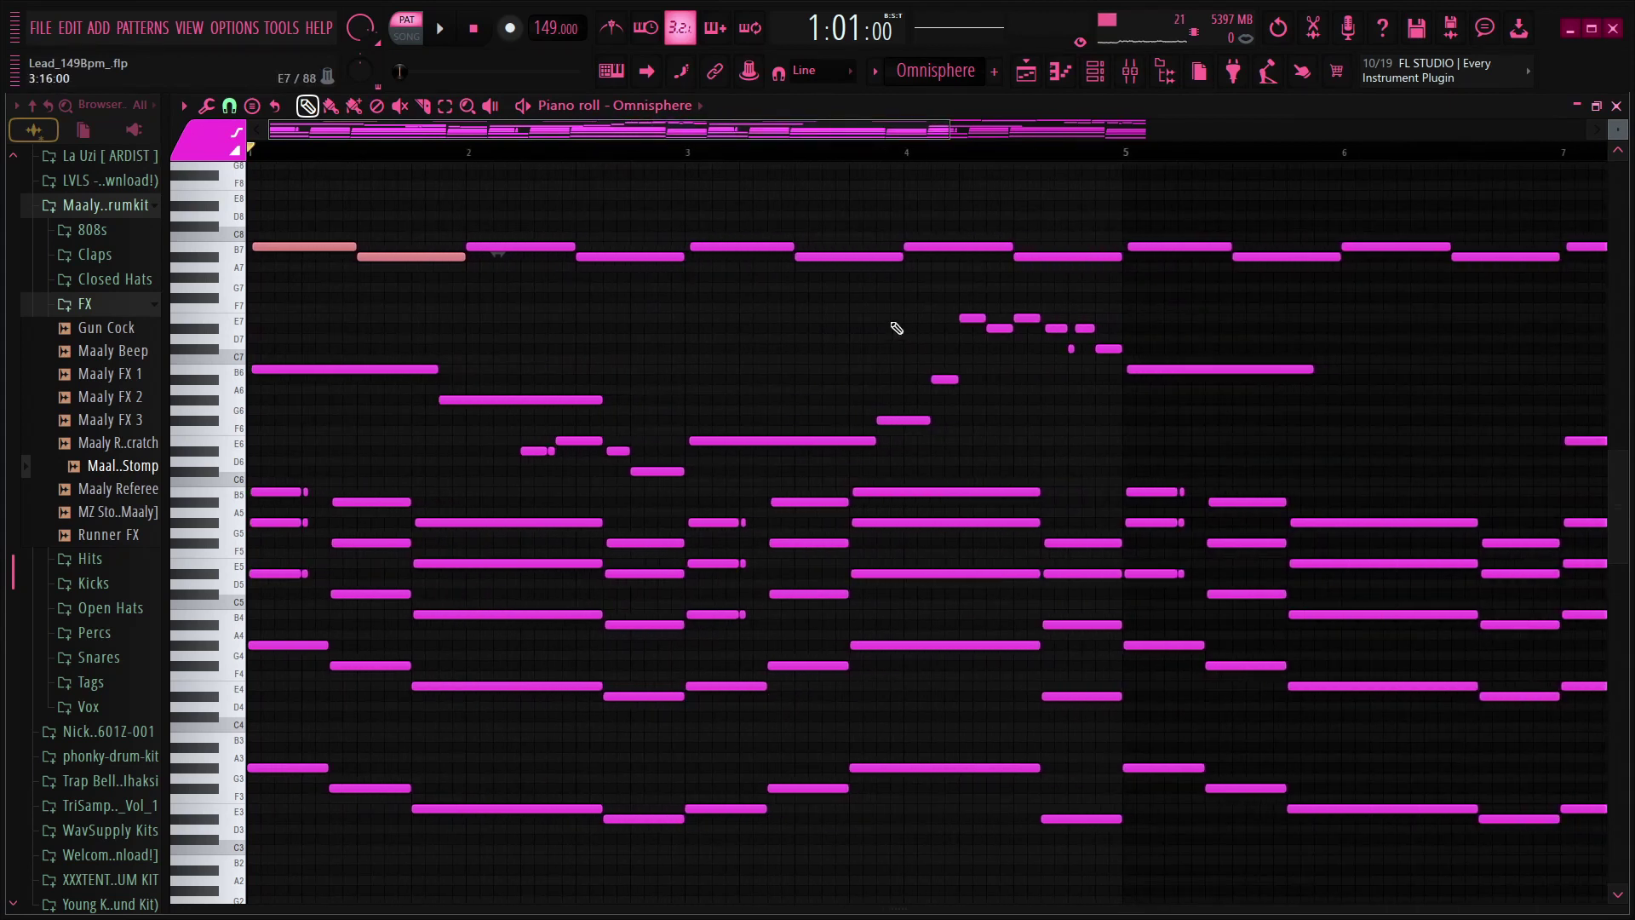
pyautogui.scroll(-3, 522, 148)
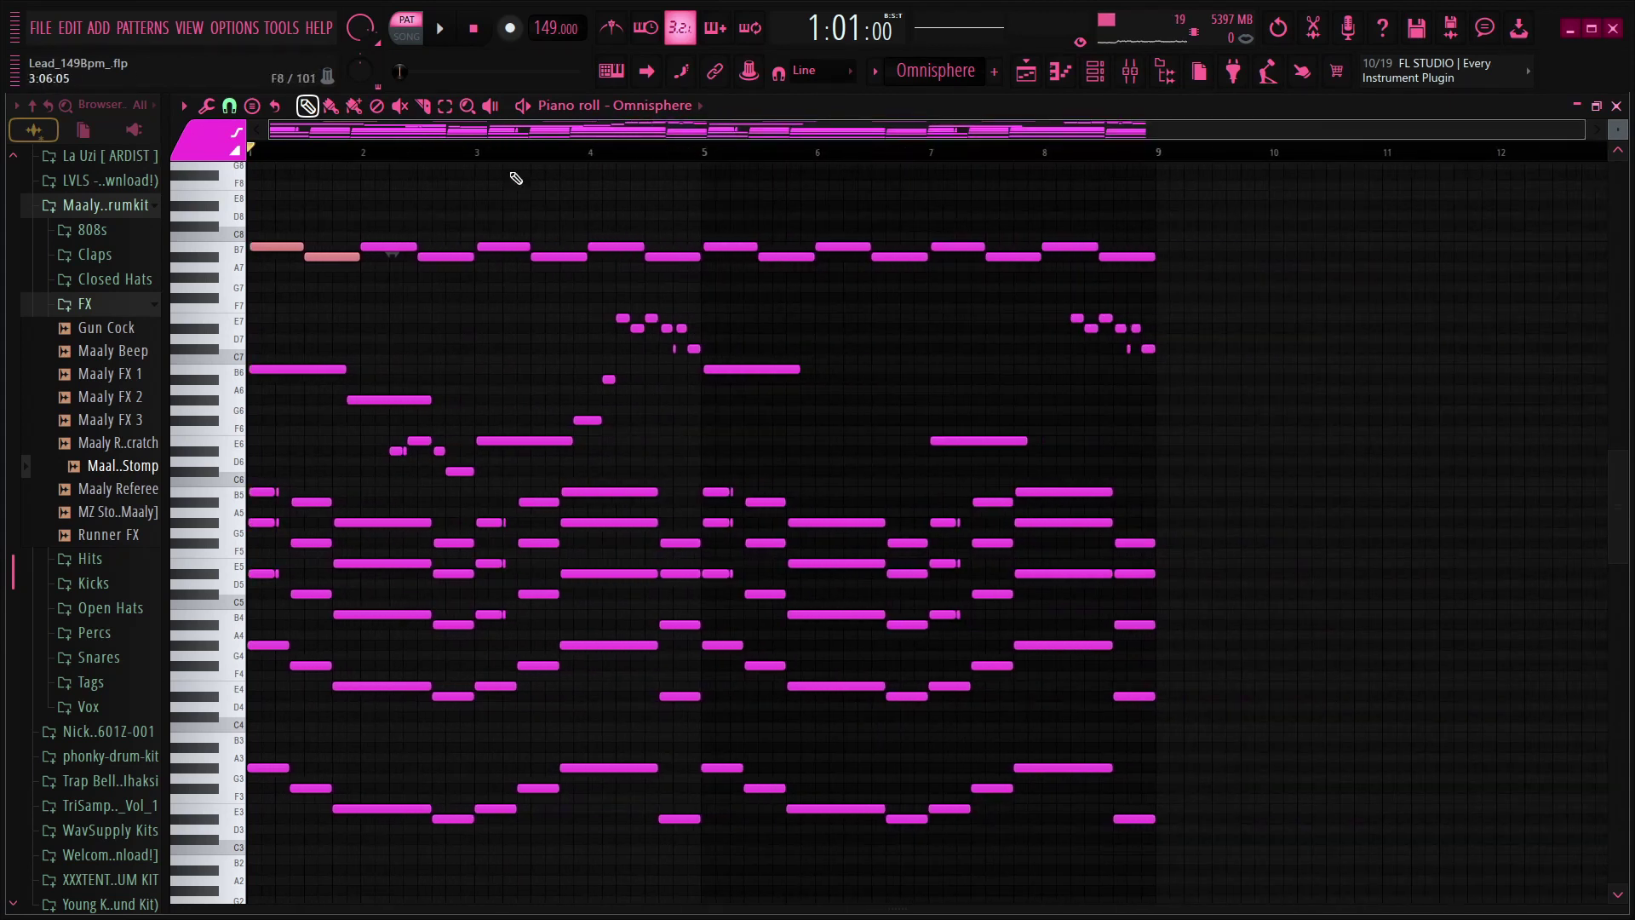
# - Examine the lower chords and middle melody of the Omnisphere pattern, highlighting the fast high note run in bar 4
pyautogui.scroll(3, 428, 145)
pyautogui.moveTo(446, 134); pyautogui.dragTo(343, 138)
pyautogui.moveTo(572, 481); pyautogui.dragTo(201, 866)
pyautogui.moveTo(618, 428); pyautogui.dragTo(754, 475)
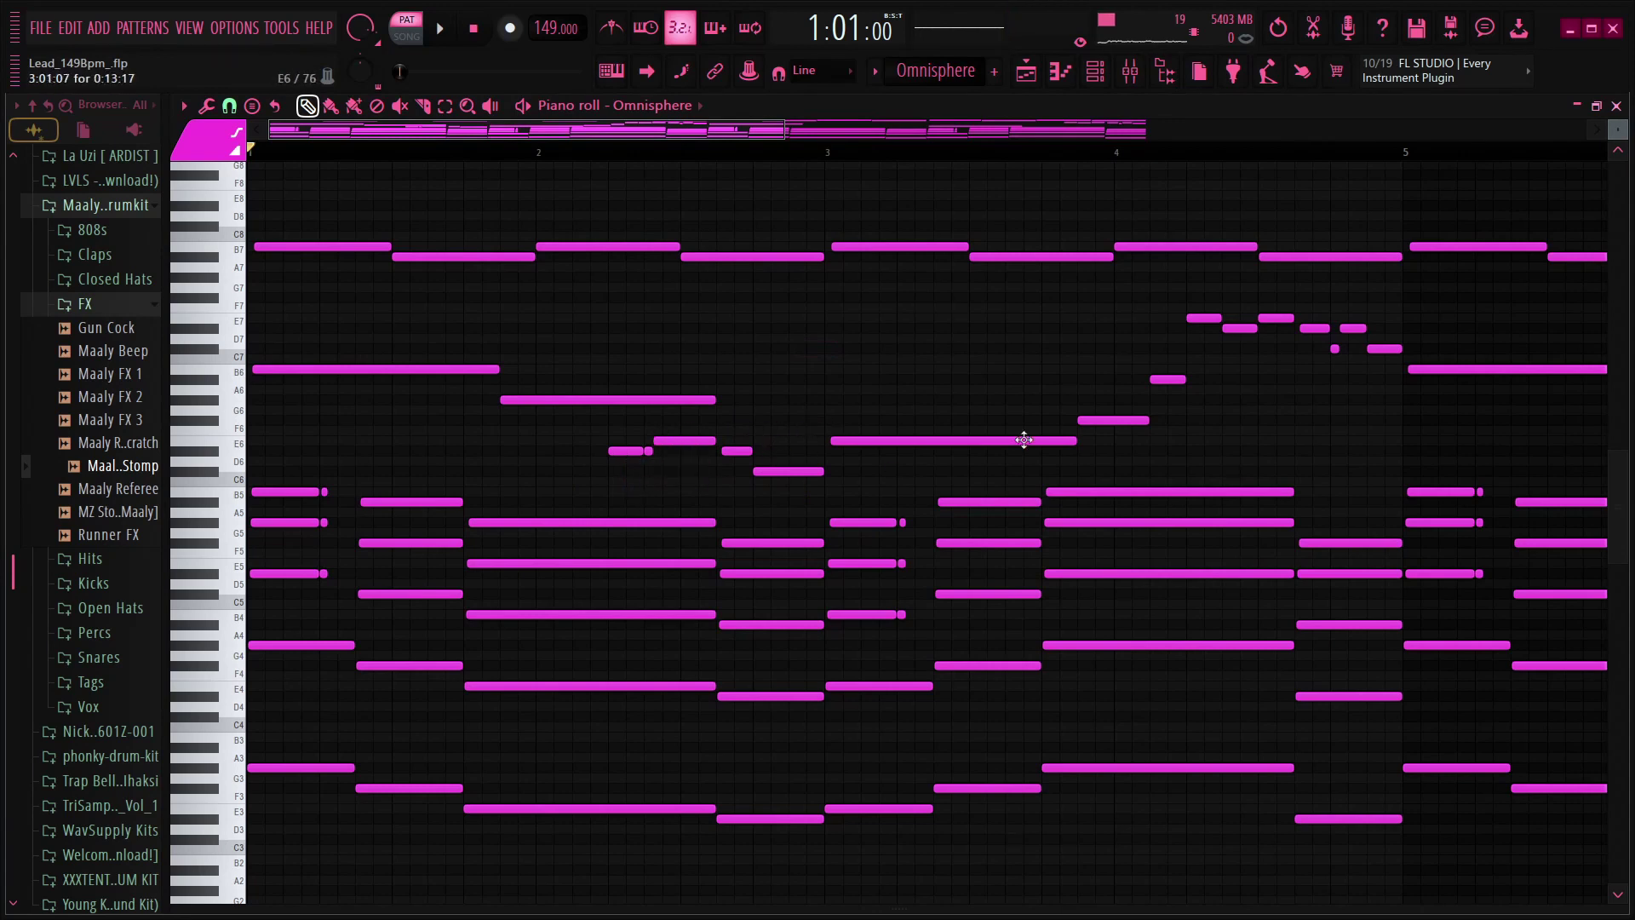
pyautogui.moveTo(1406, 303); pyautogui.dragTo(1138, 413)
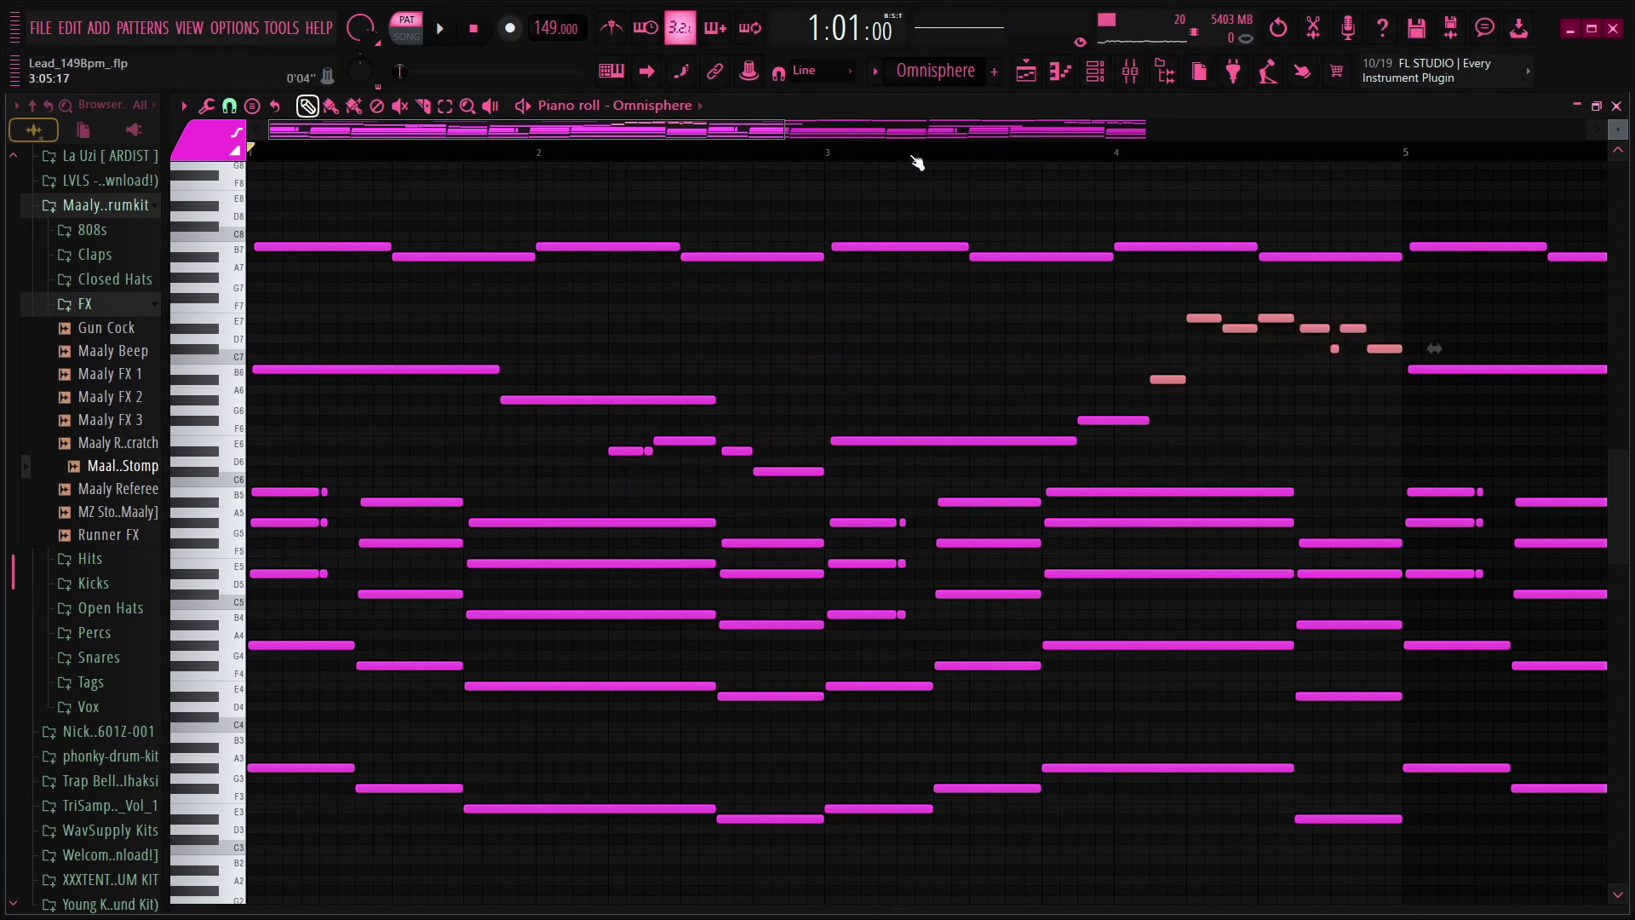
pyautogui.scroll(-4, 917, 161)
pyautogui.scroll(1, 817, 156)
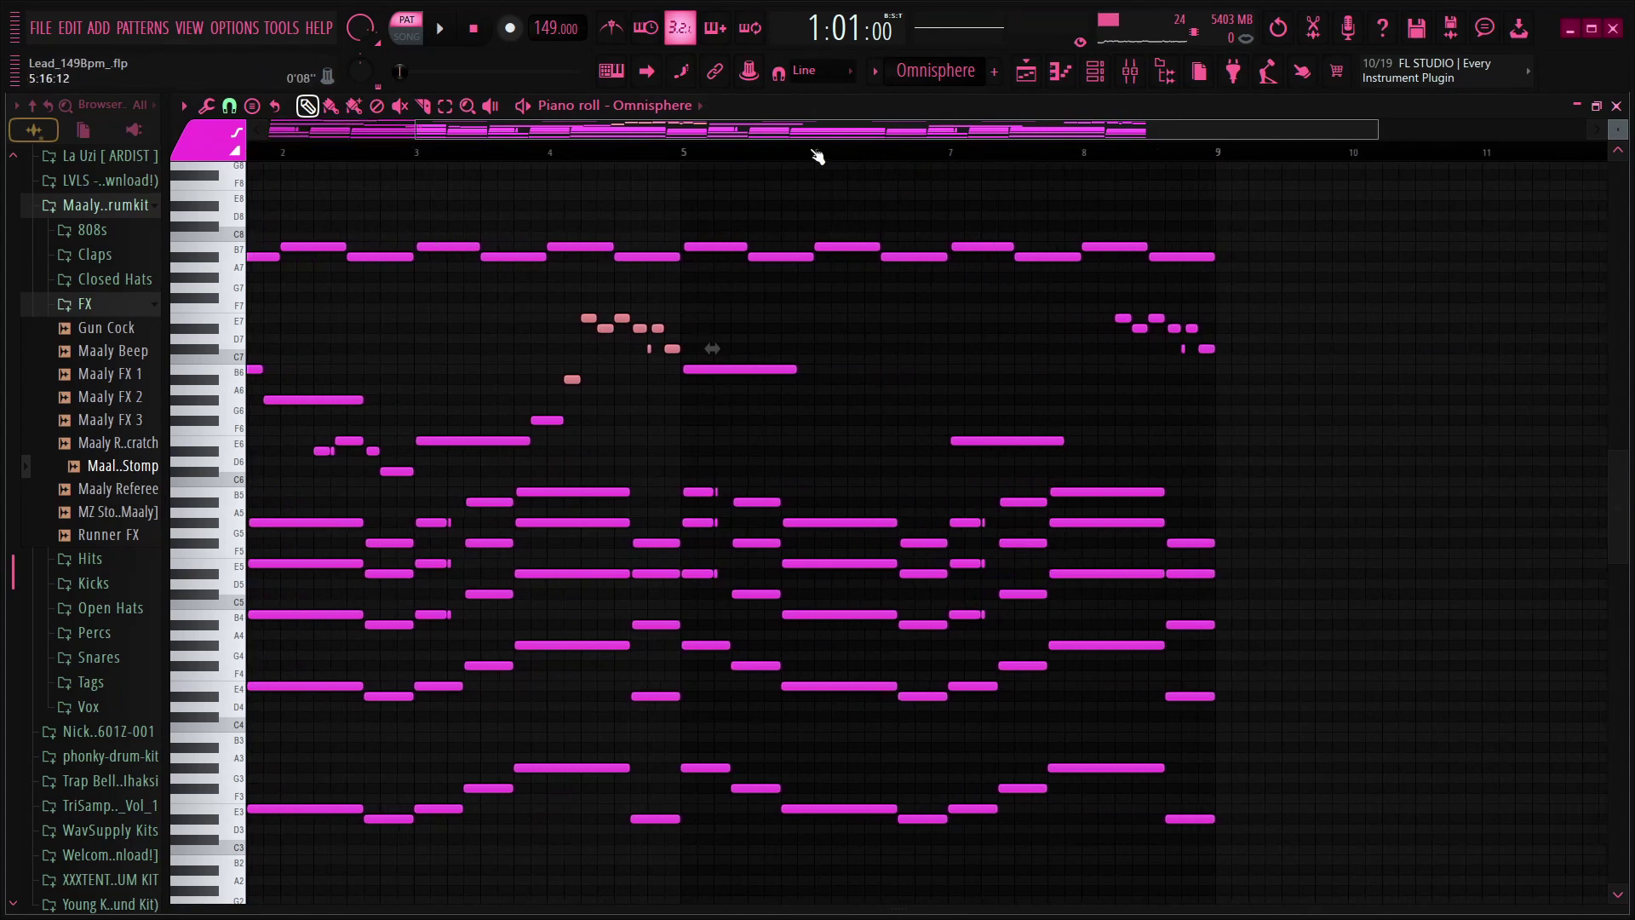
pyautogui.scroll(-3, 590, 177)
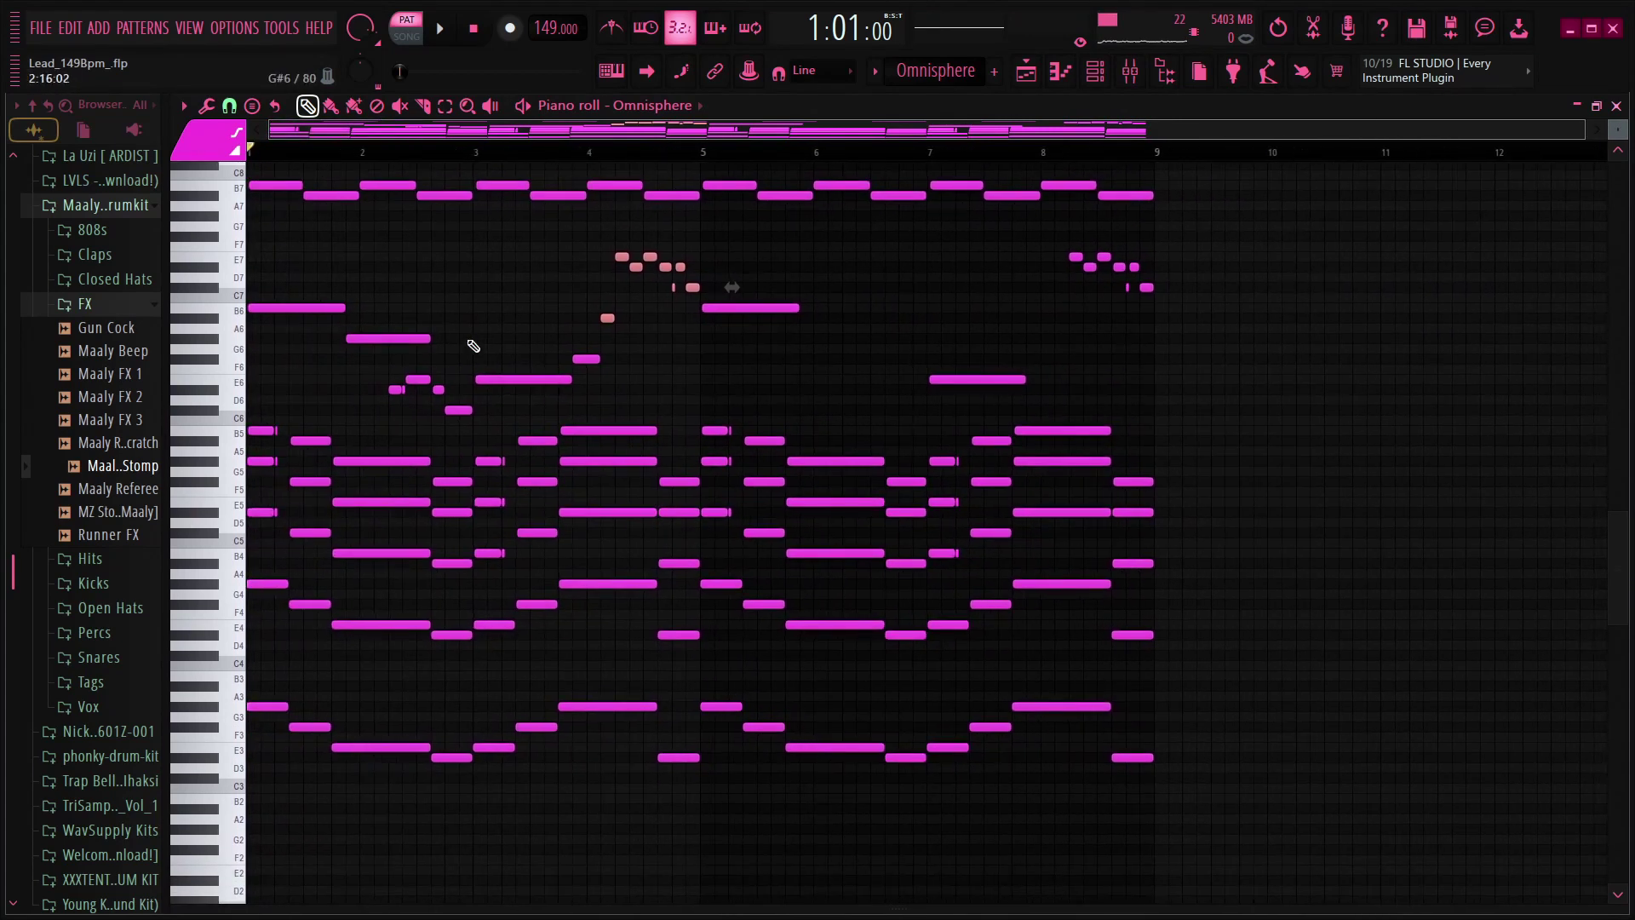
# - Clear the note selection and play back the Omnisphere pattern, stopping in its last bar
pyautogui.click(608, 318)
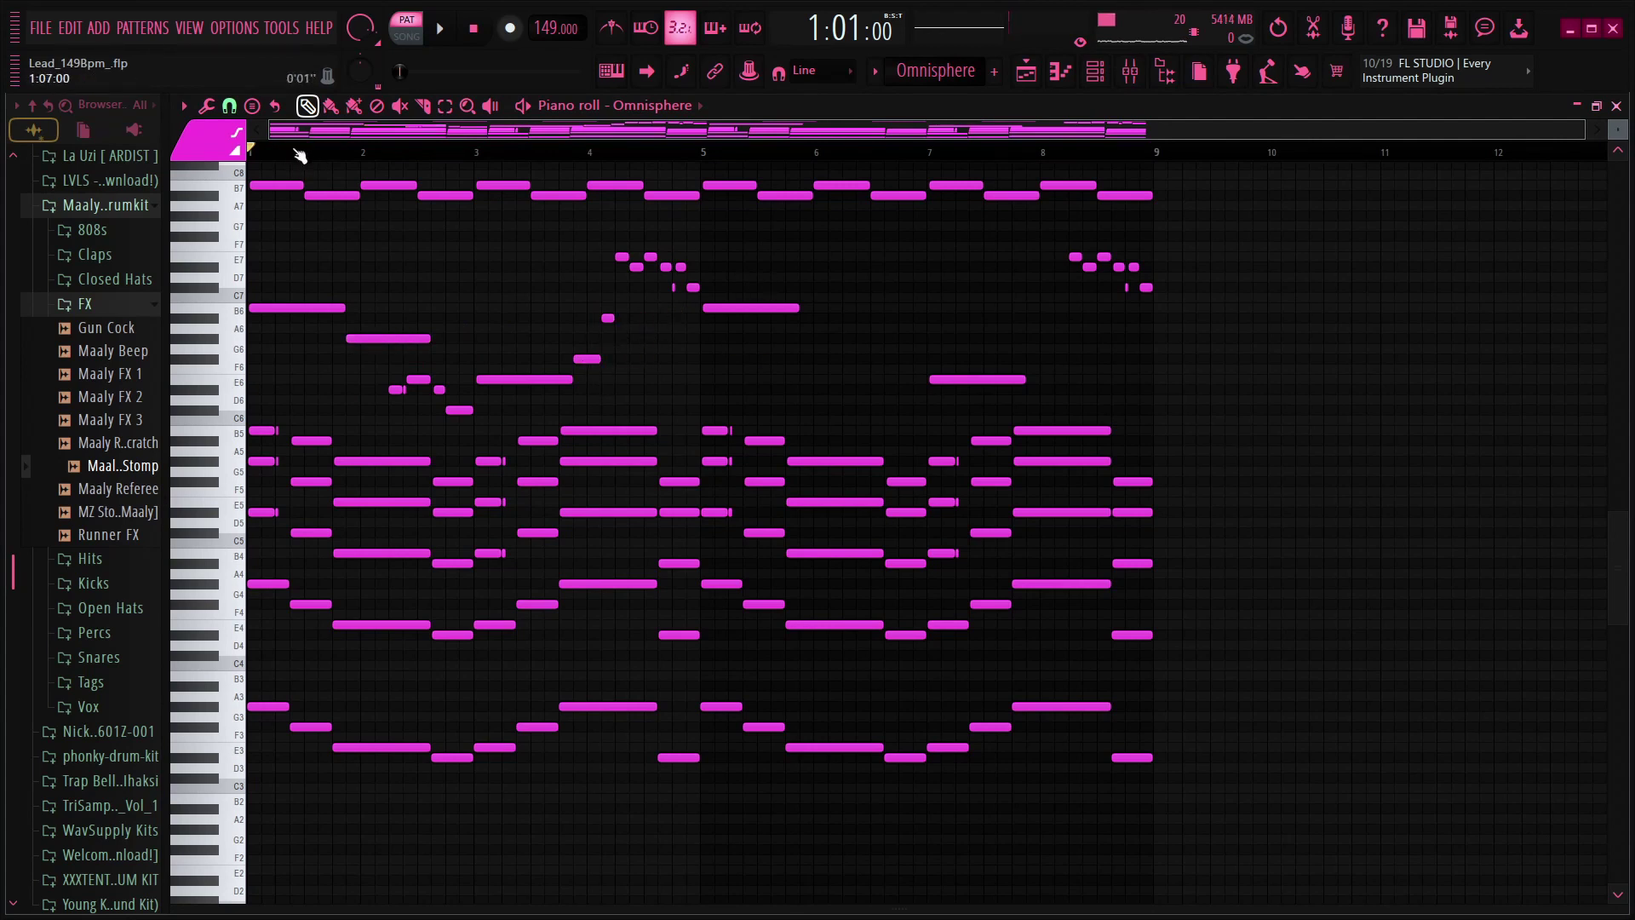
pyautogui.scroll(1, 661, 427)
pyautogui.press('space')
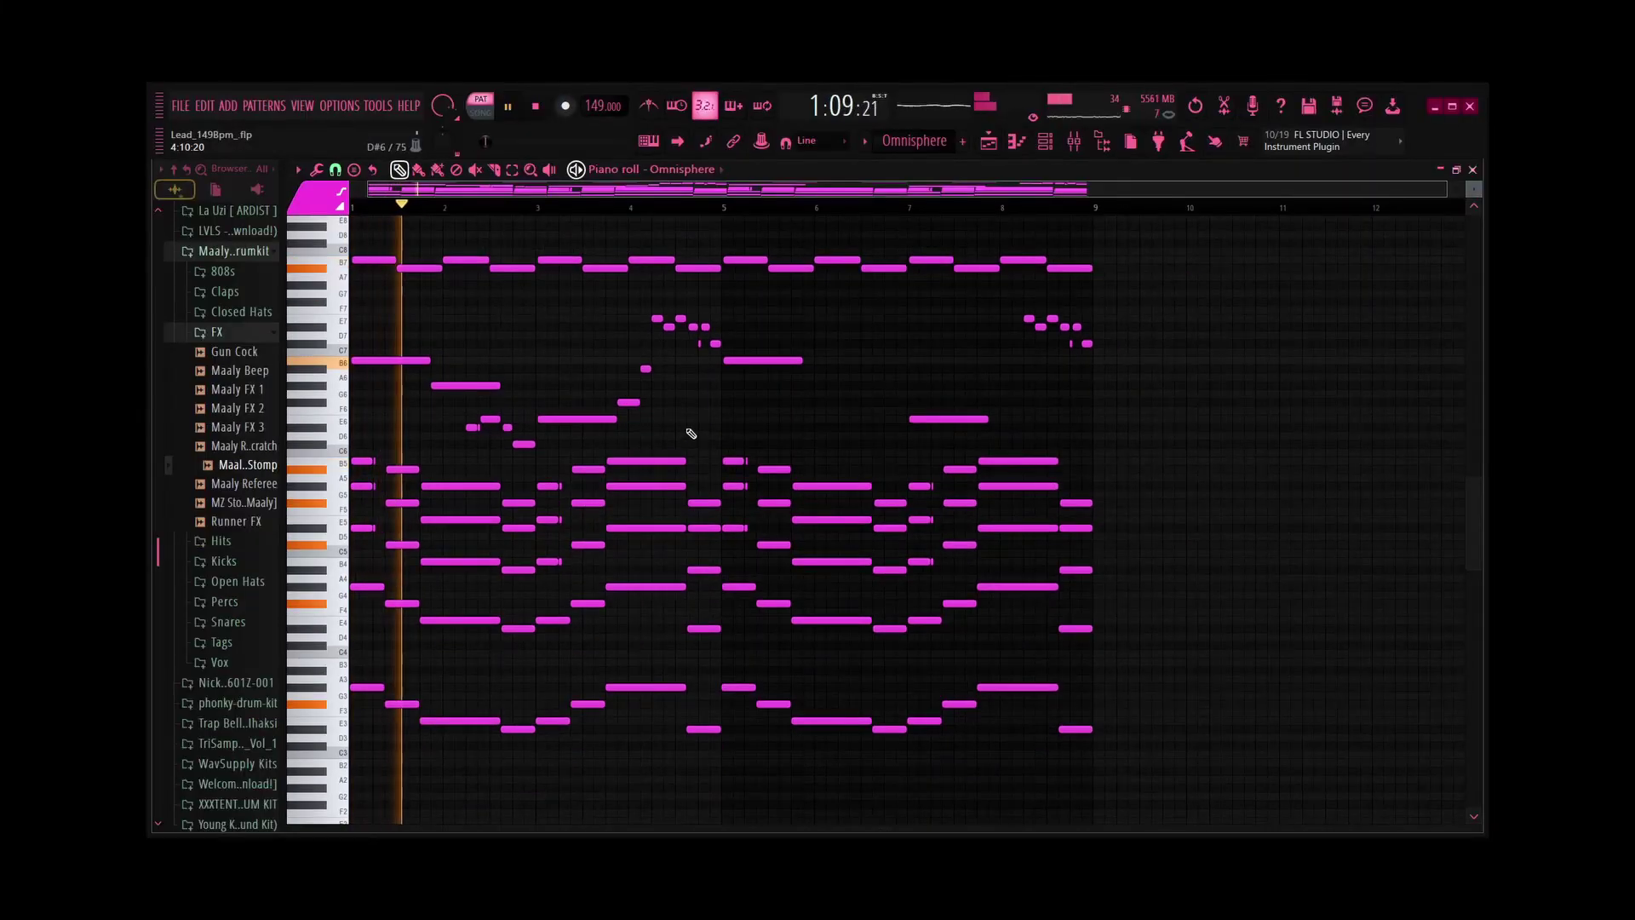
pyautogui.press('space')
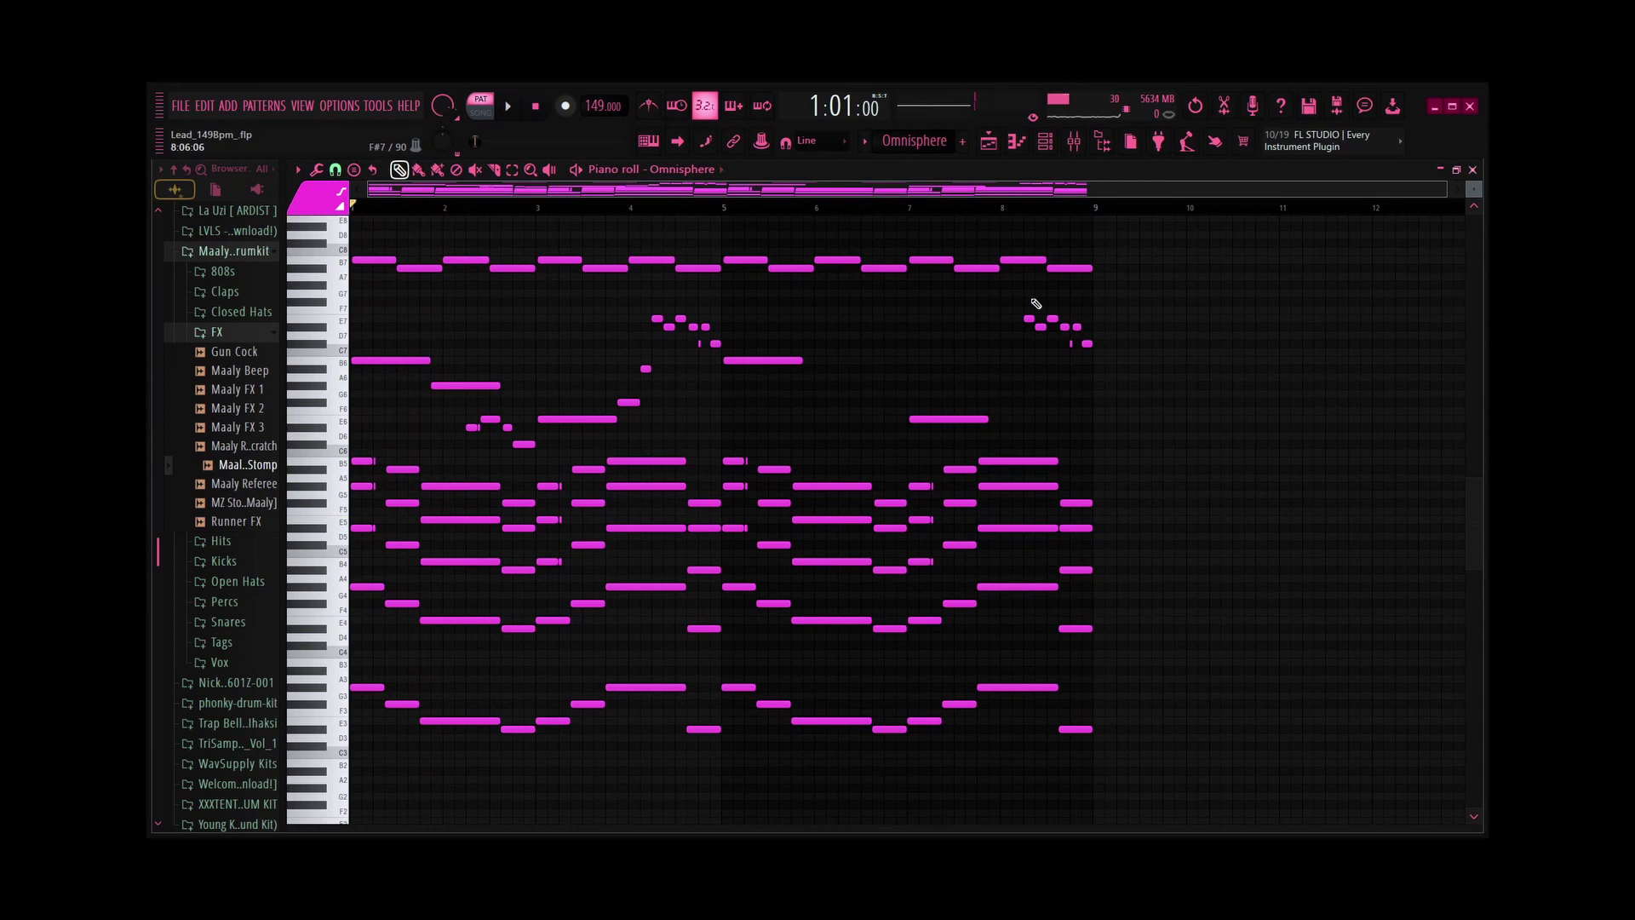
pyautogui.press('space')
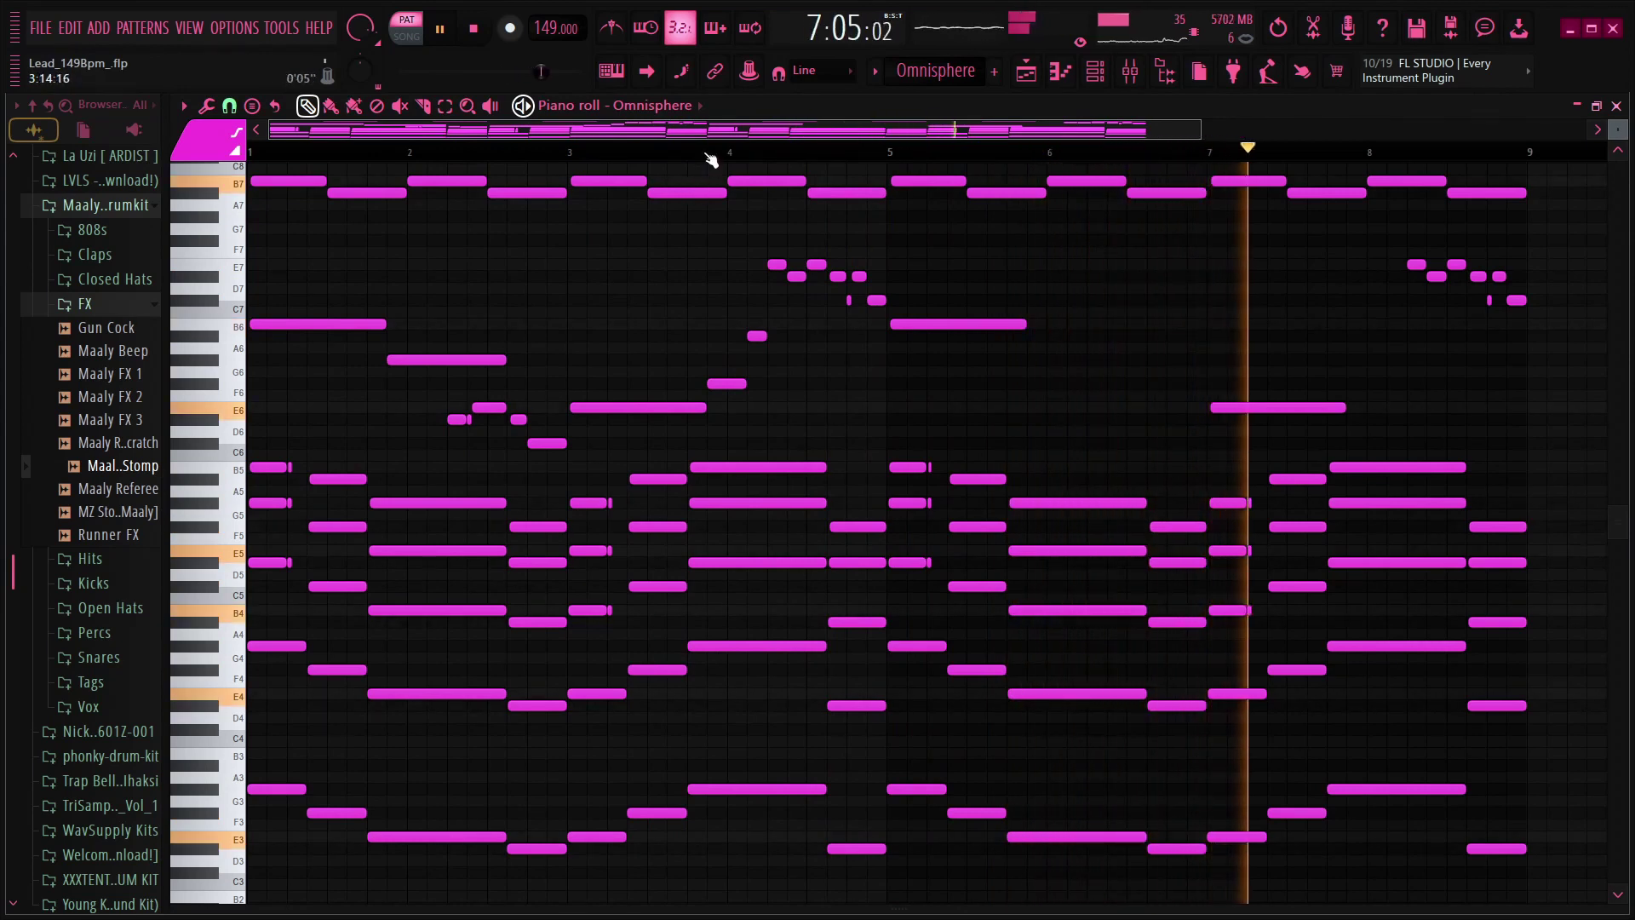
pyautogui.scroll(-1, 711, 155)
pyautogui.scroll(-1, 711, 153)
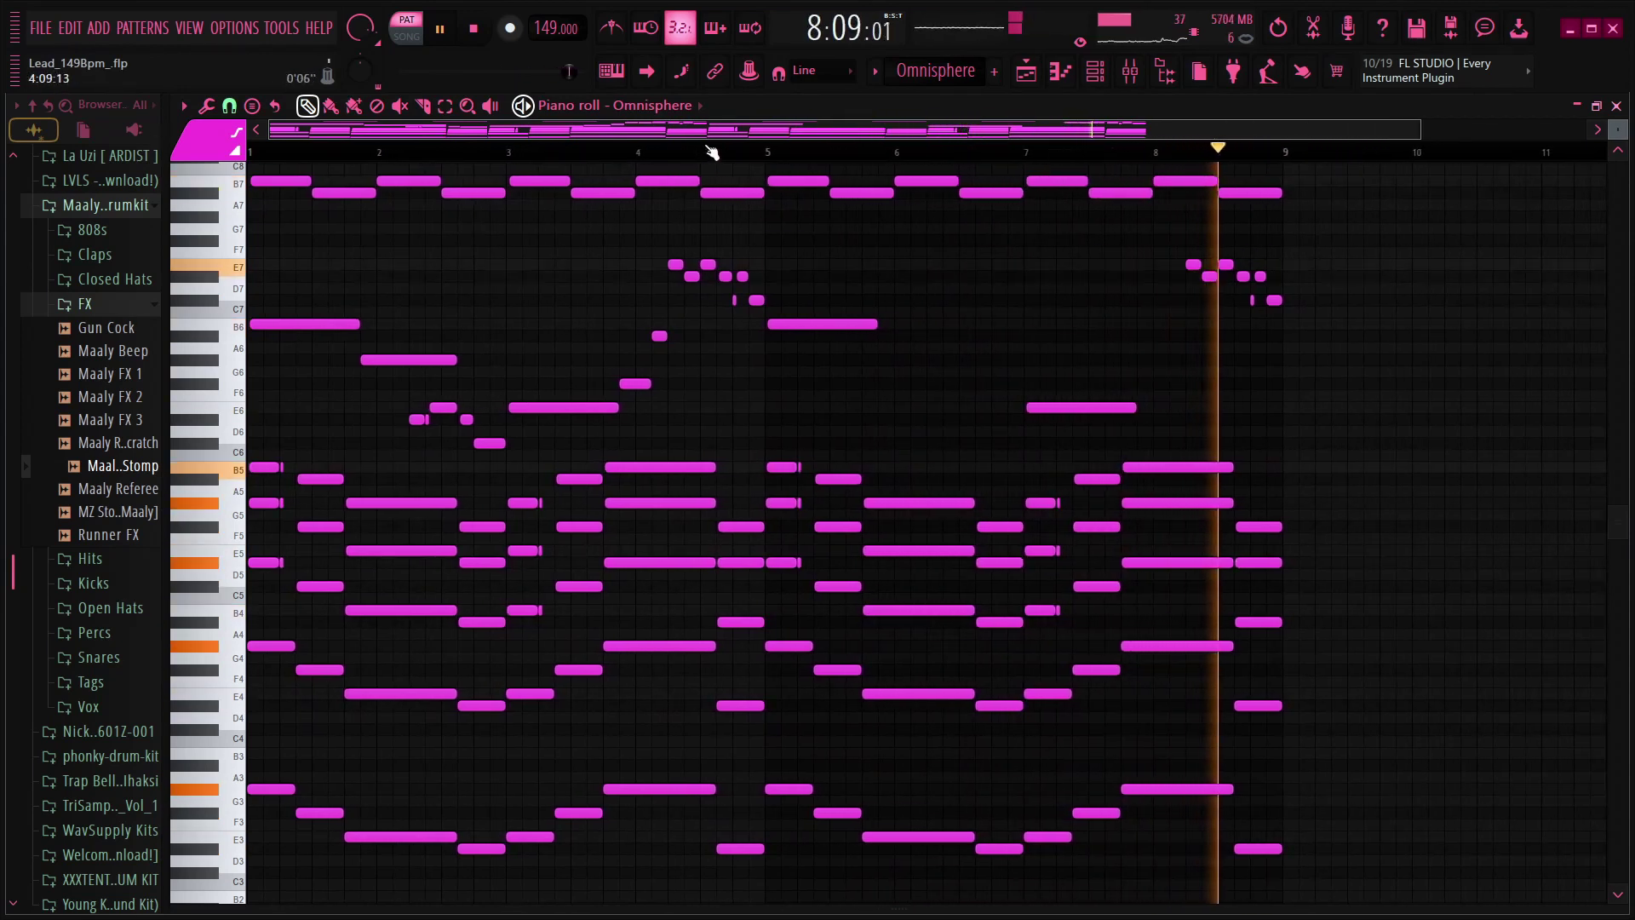
pyautogui.press('space')
# - Open the Omnisphere #2 pattern in the piano roll from its playlist clip
pyautogui.click(1026, 74)
pyautogui.scroll(4, 532, 155)
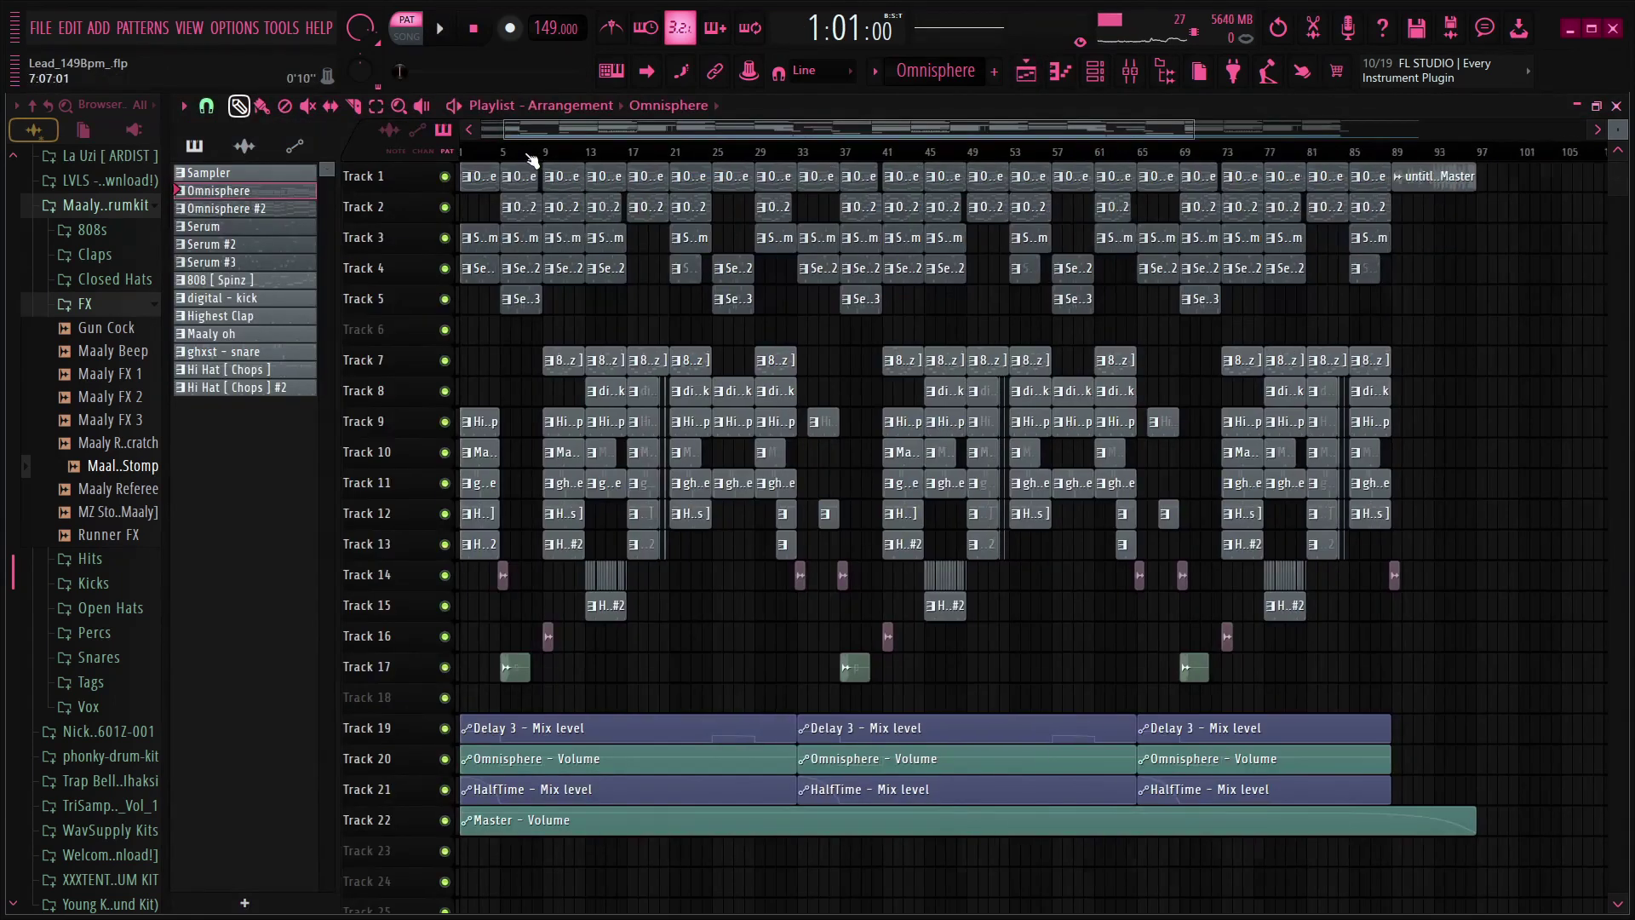
pyautogui.doubleClick(578, 214)
pyautogui.click(775, 154)
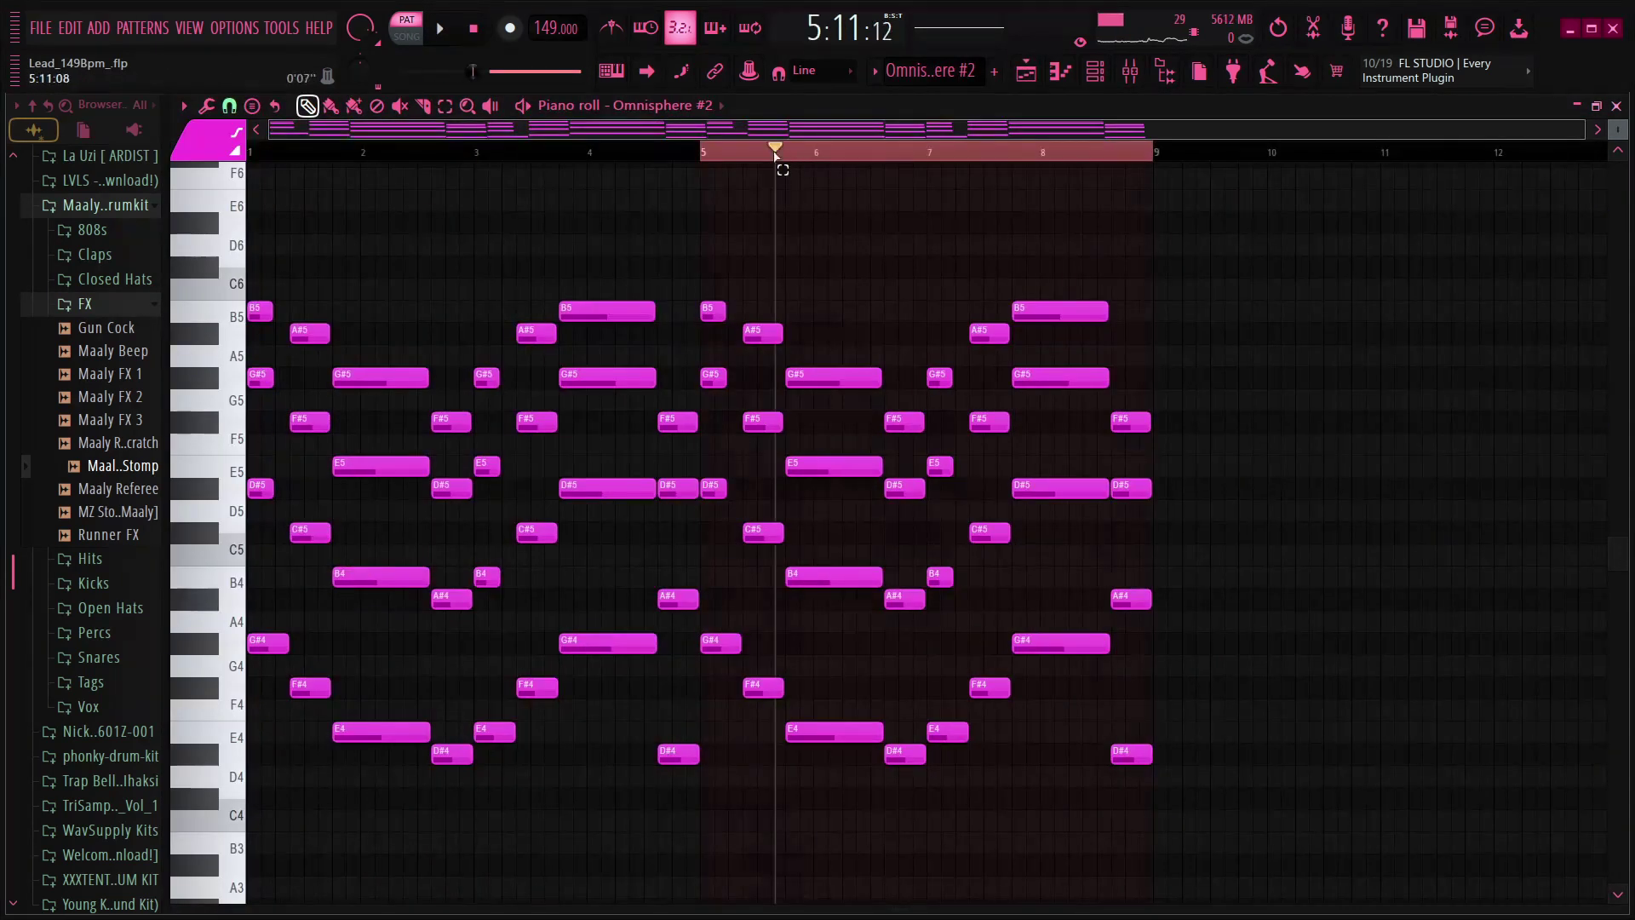
# - Examine the Omnisphere #2 chord notes across the bars and play the pattern
pyautogui.scroll(2, 392, 151)
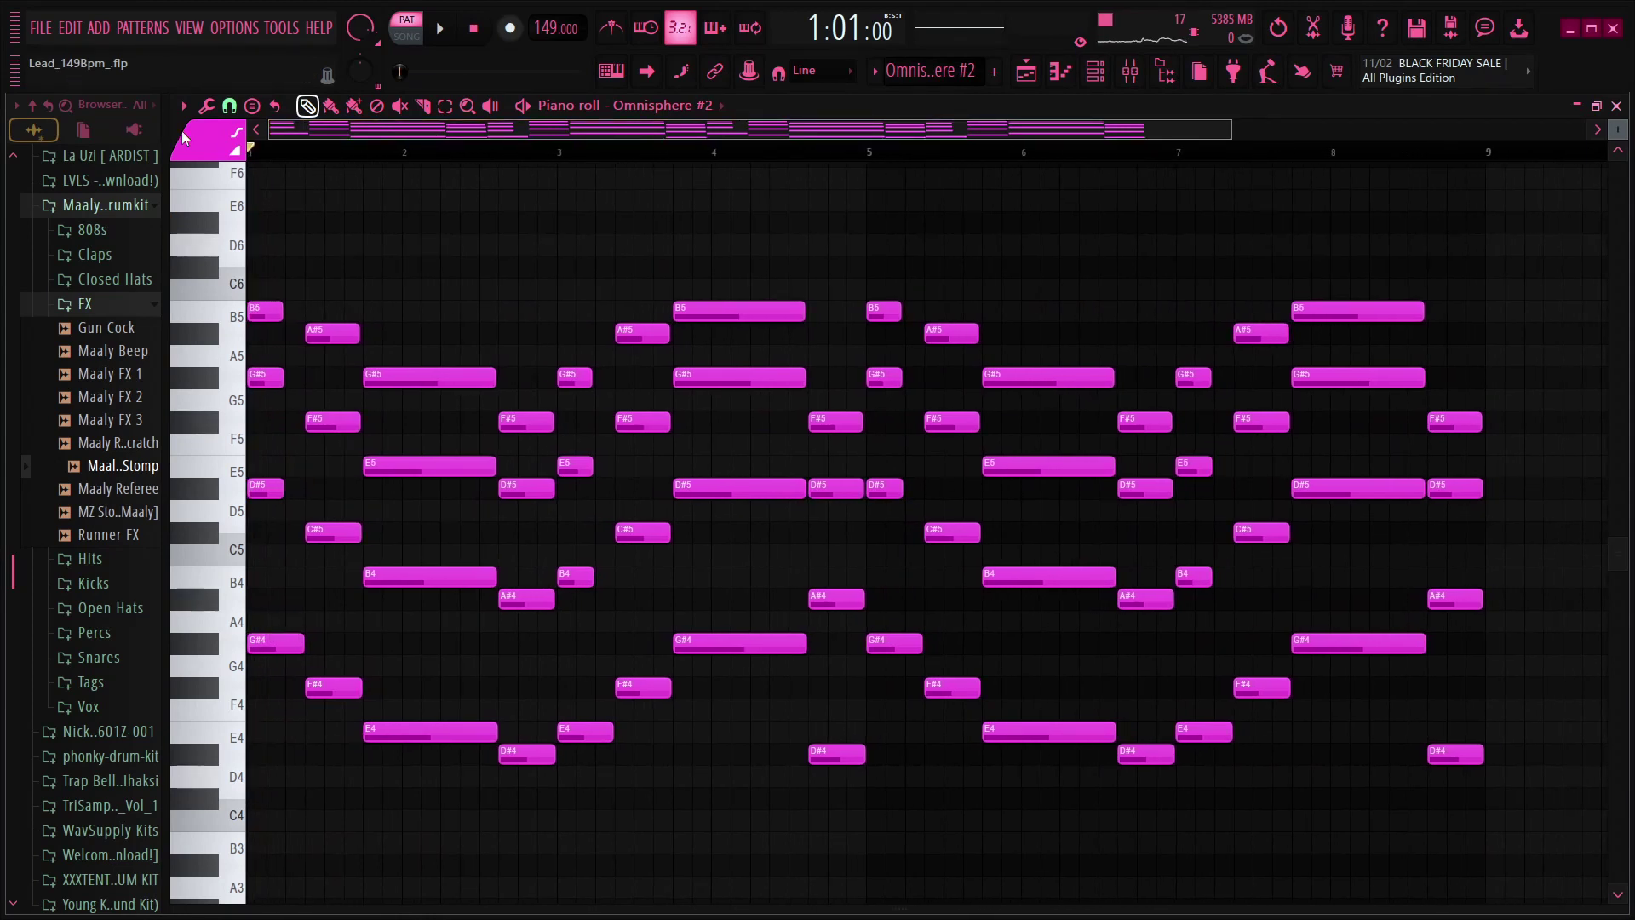
pyautogui.scroll(2, 294, 154)
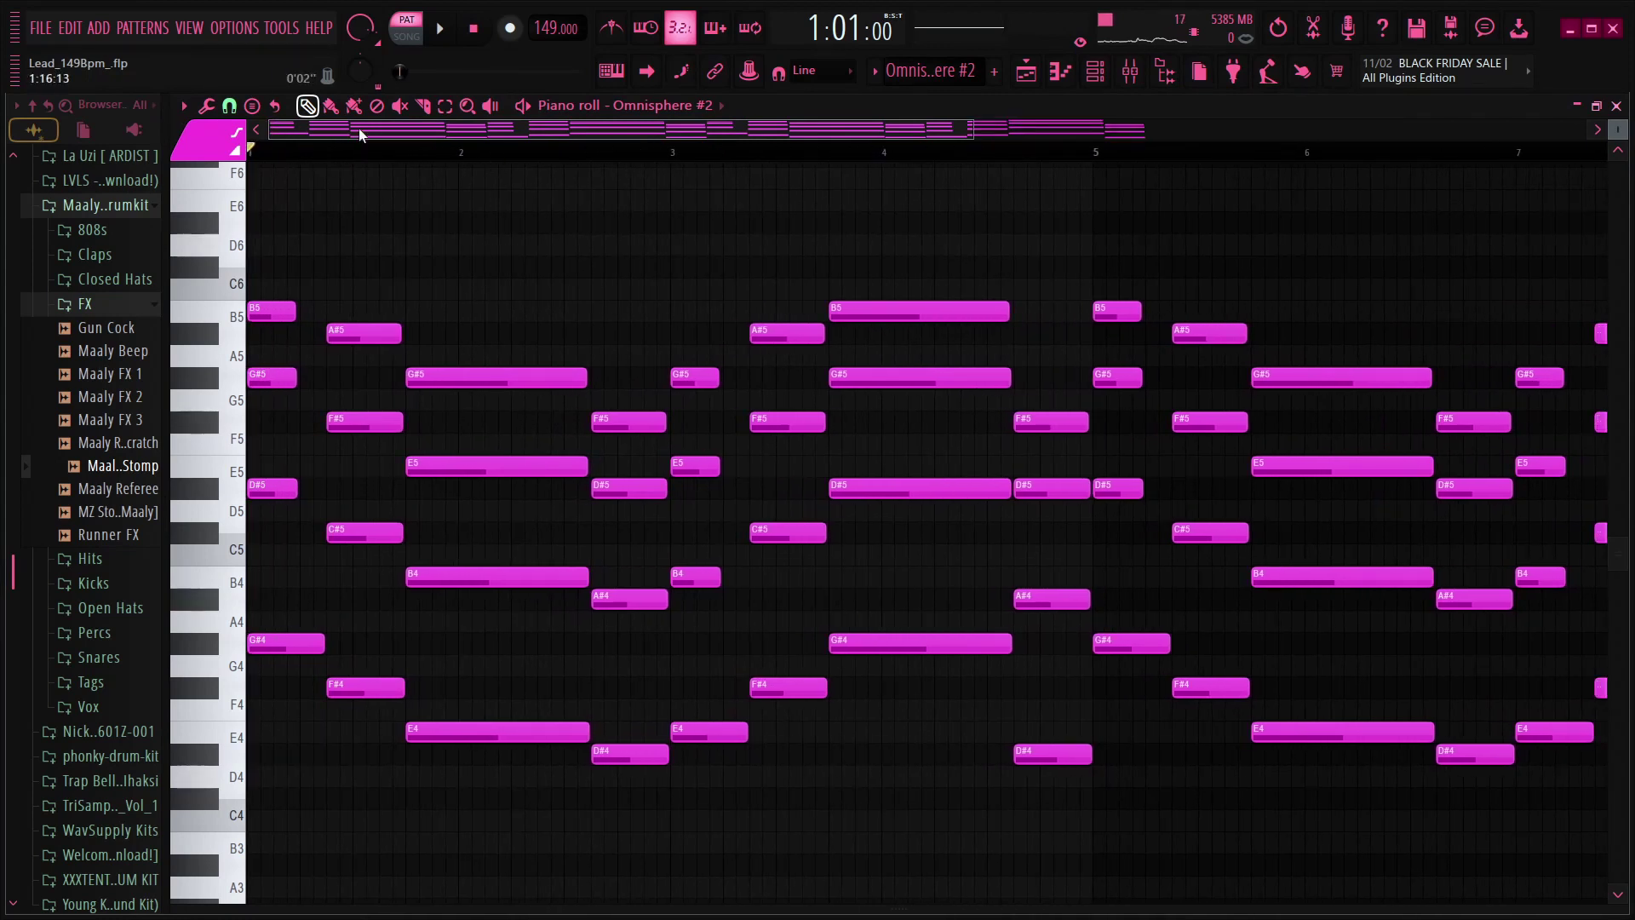
pyautogui.scroll(-3, 382, 139)
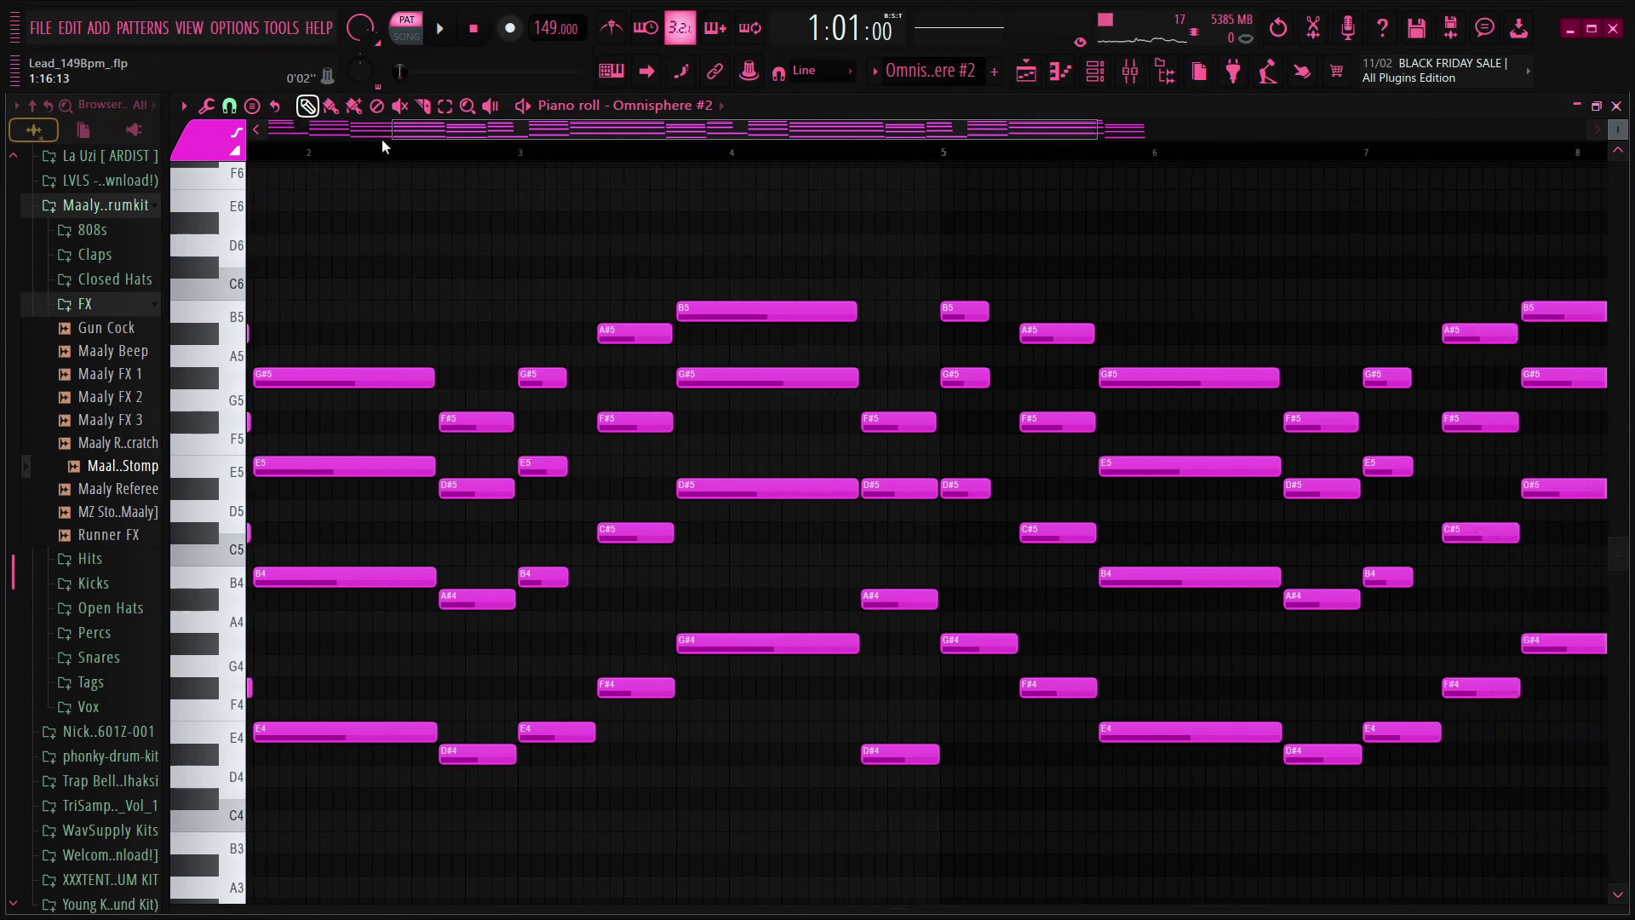
pyautogui.press('space')
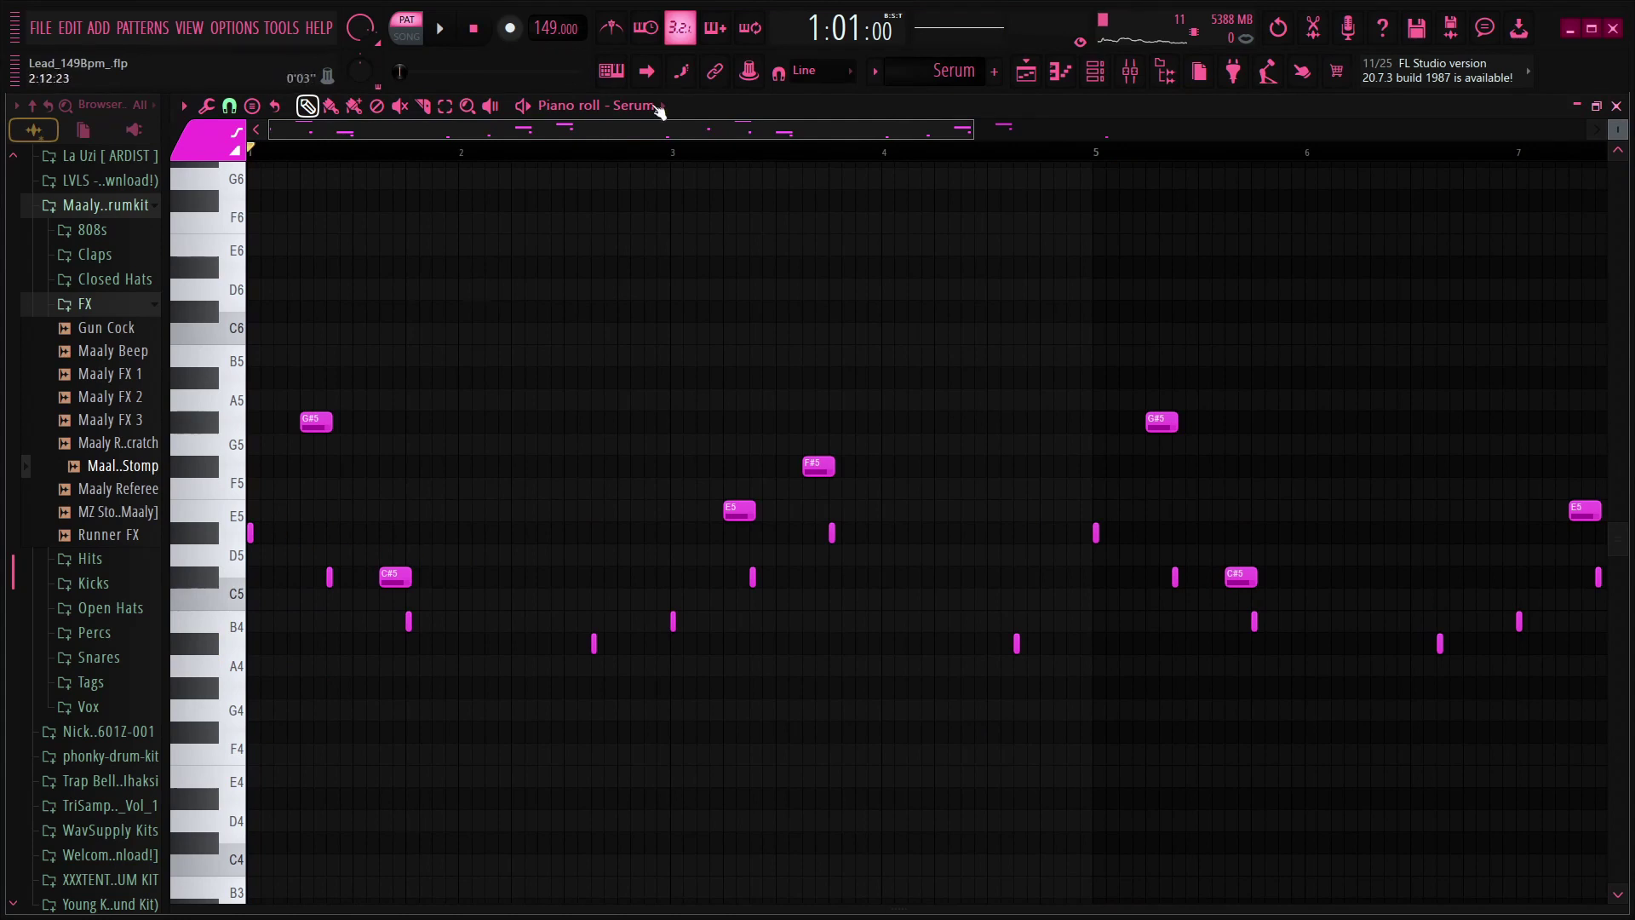
# - Examine the Serum pattern's sparse notes, highlighting the G#5, C#5 and B4 notes in bar 1
pyautogui.scroll(2, 371, 156)
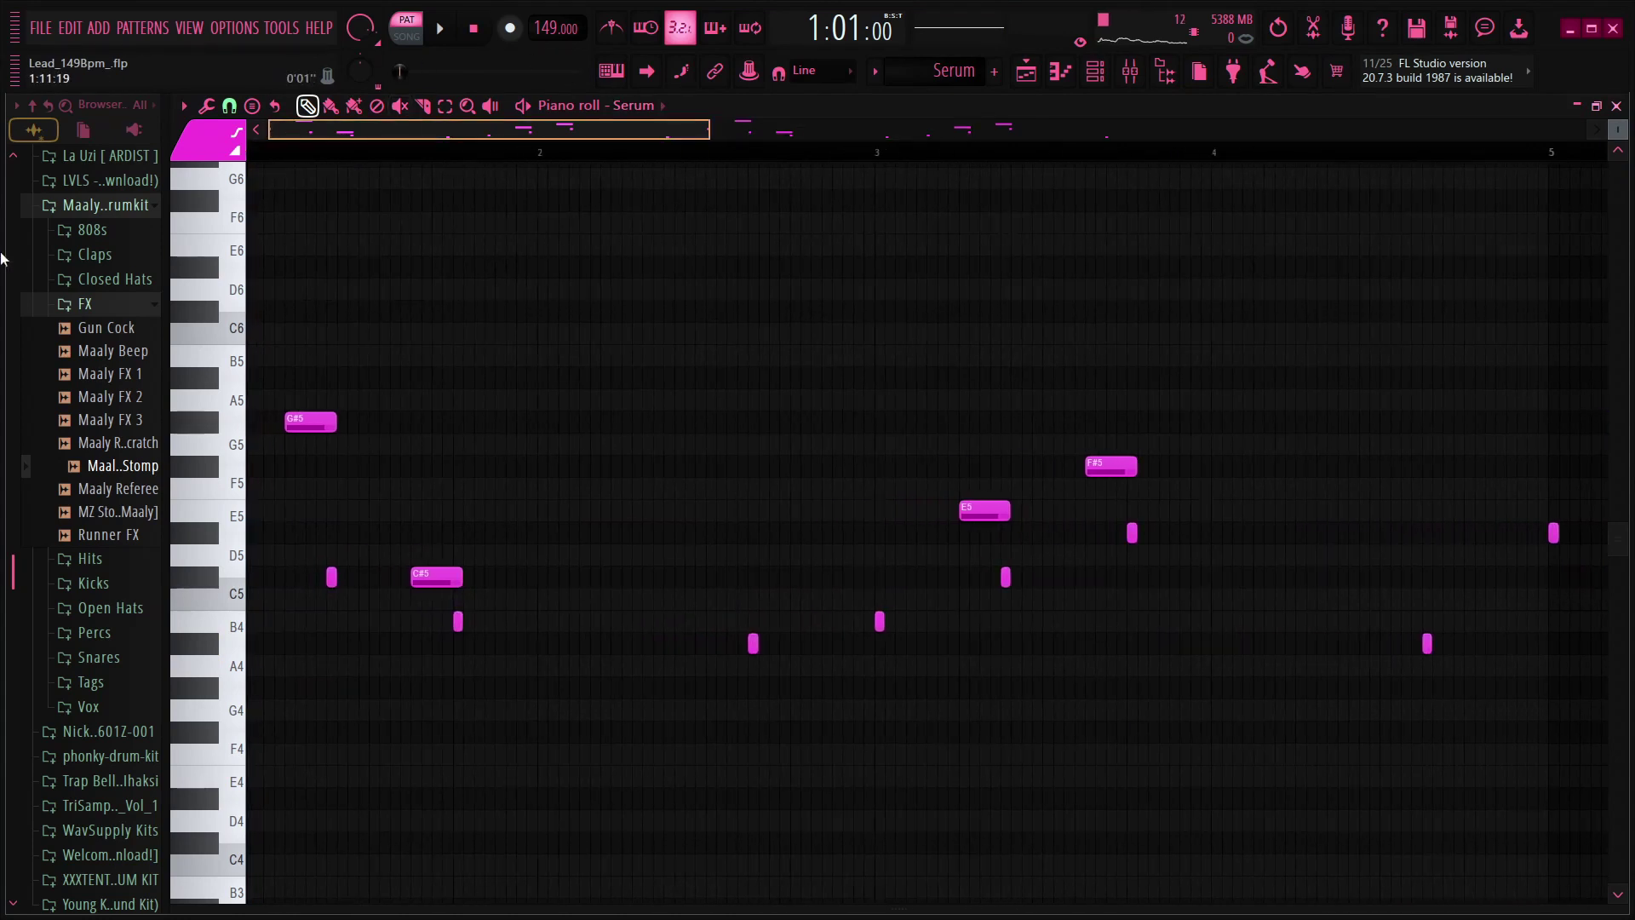
pyautogui.moveTo(1, 253); pyautogui.dragTo(3, 257)
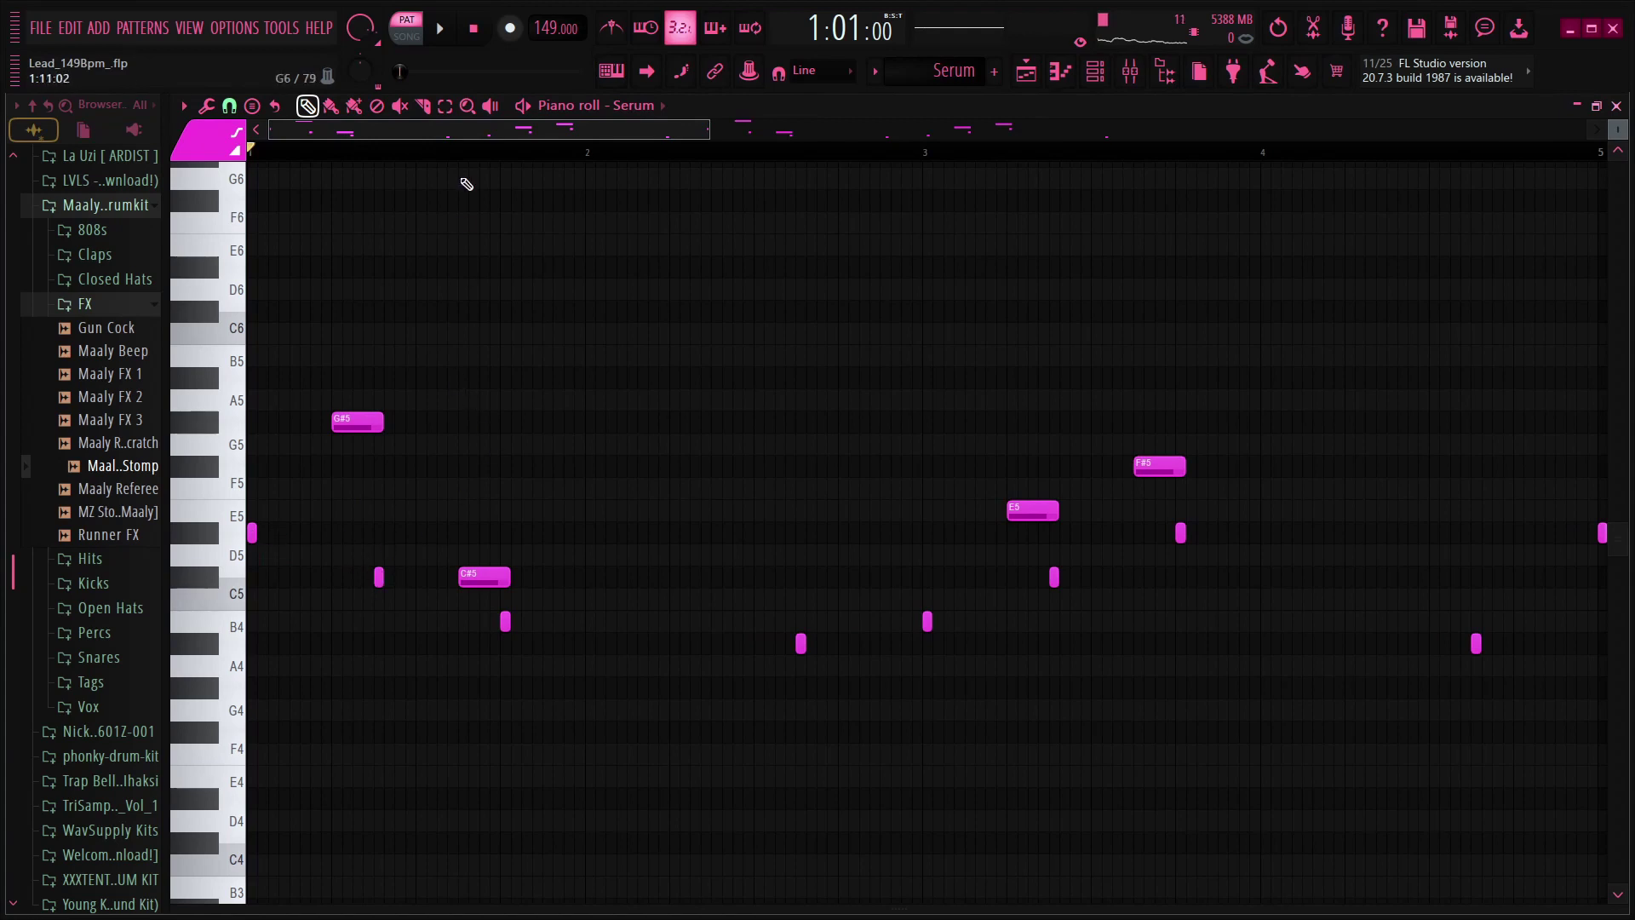
pyautogui.scroll(3, 447, 133)
pyautogui.moveTo(725, 428); pyautogui.dragTo(401, 707)
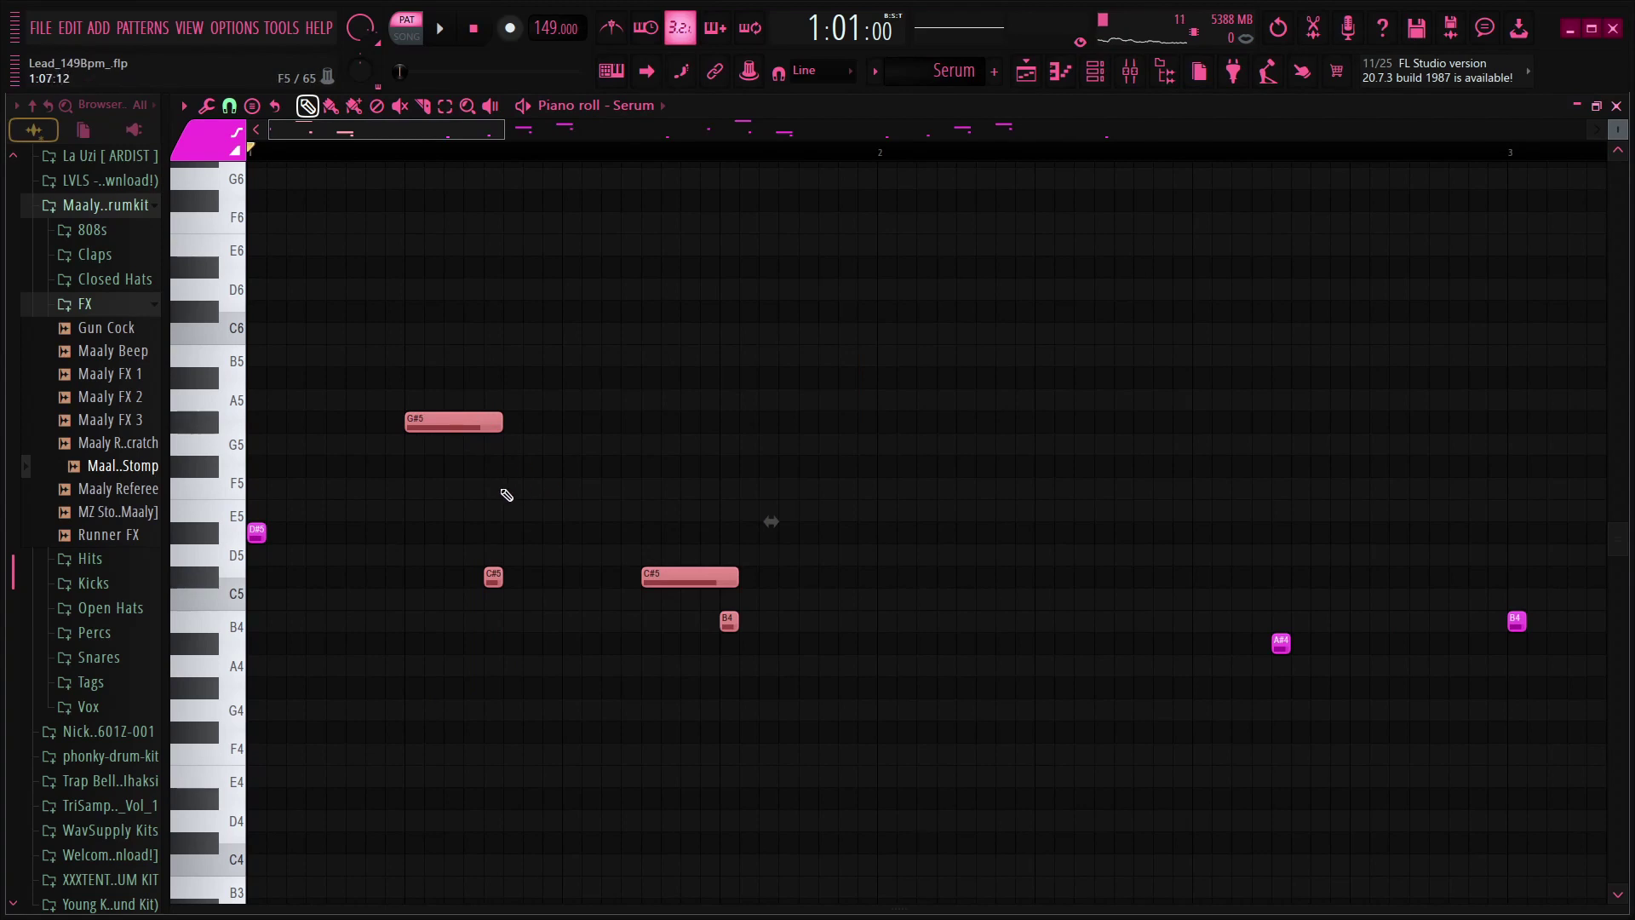
pyautogui.scroll(-7, 615, 154)
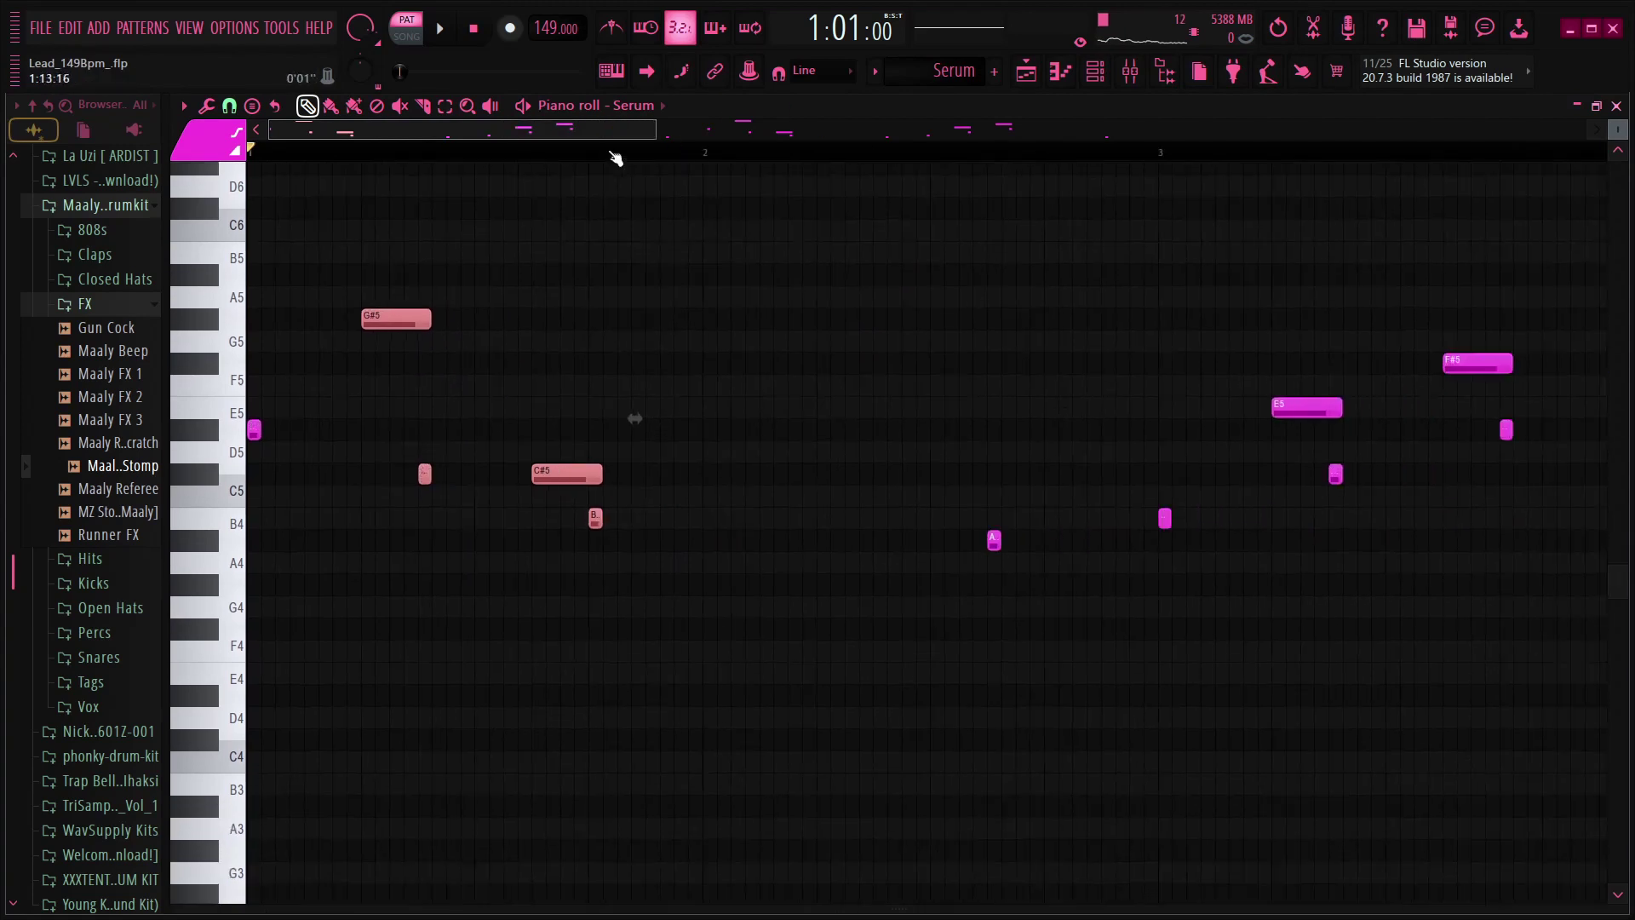
# - Deselect the notes, play the Serum pattern into bar 8 and review its opening notes
pyautogui.press('space')
pyautogui.keyDown('ctrl'); pyautogui.click(457, 281); pyautogui.keyUp('ctrl')
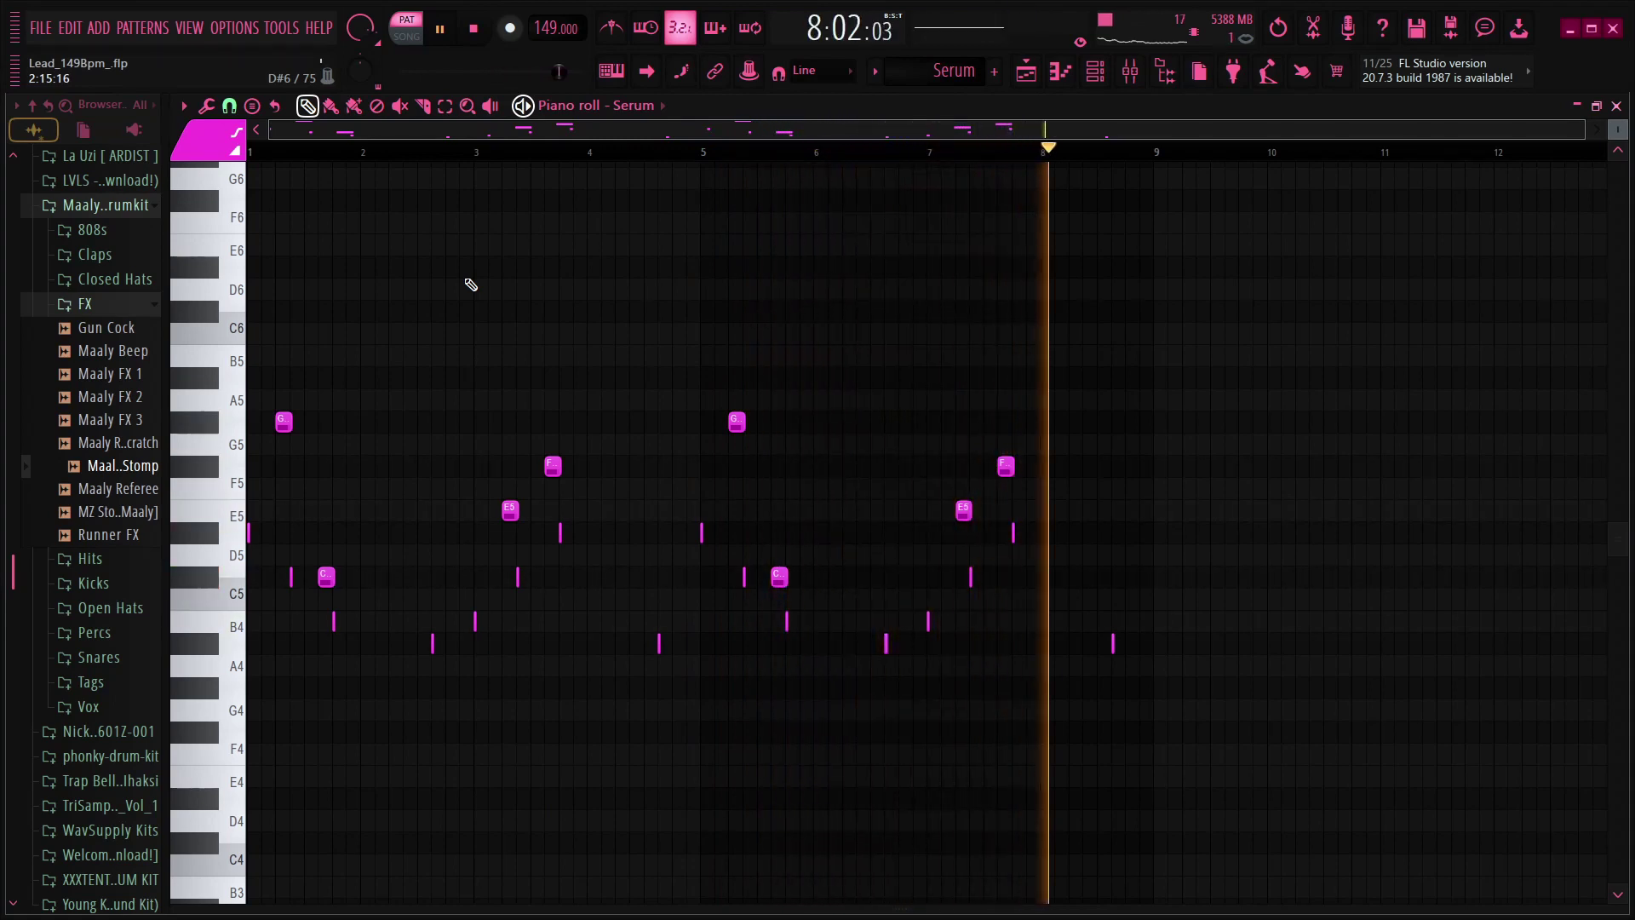
pyautogui.press('space')
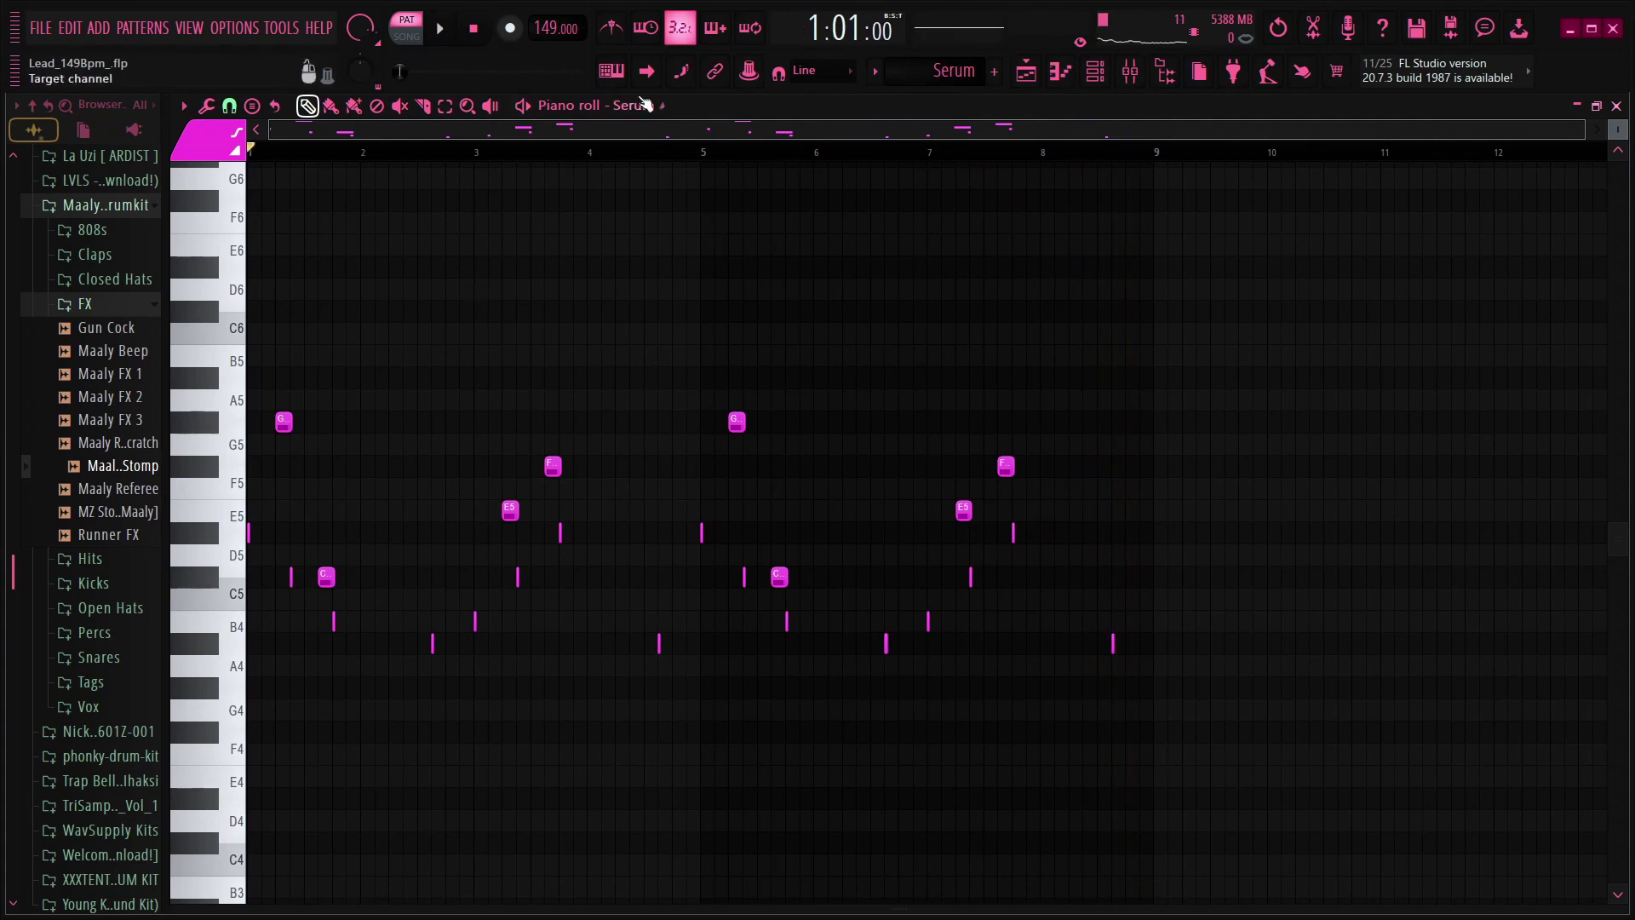
pyautogui.scroll(6, 557, 169)
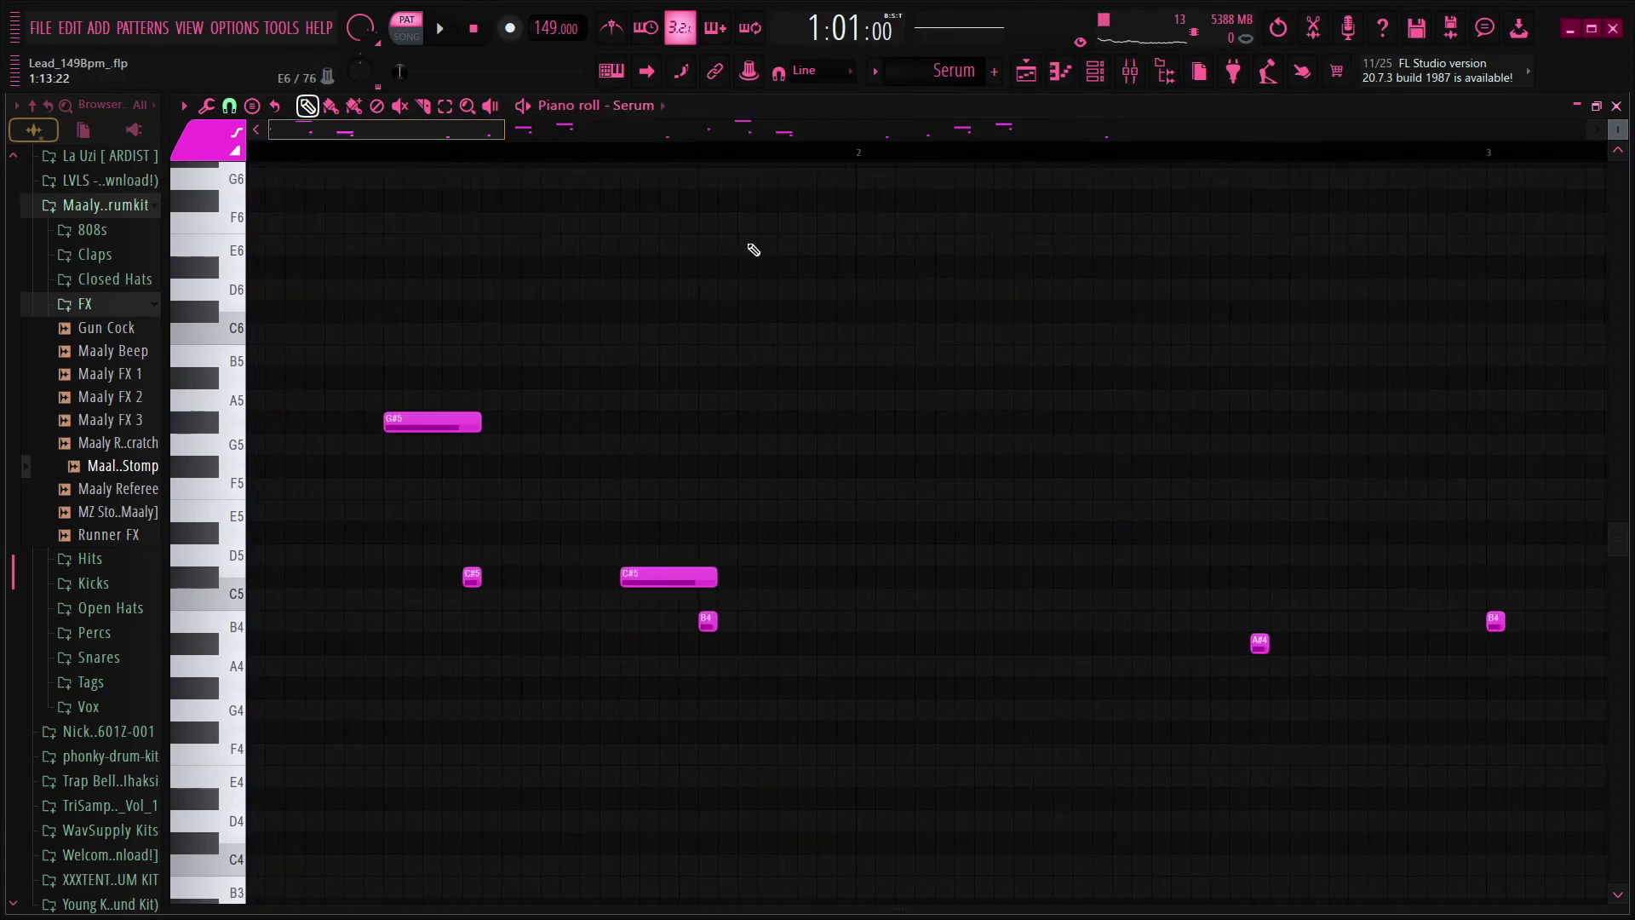
pyautogui.scroll(-6, 833, 155)
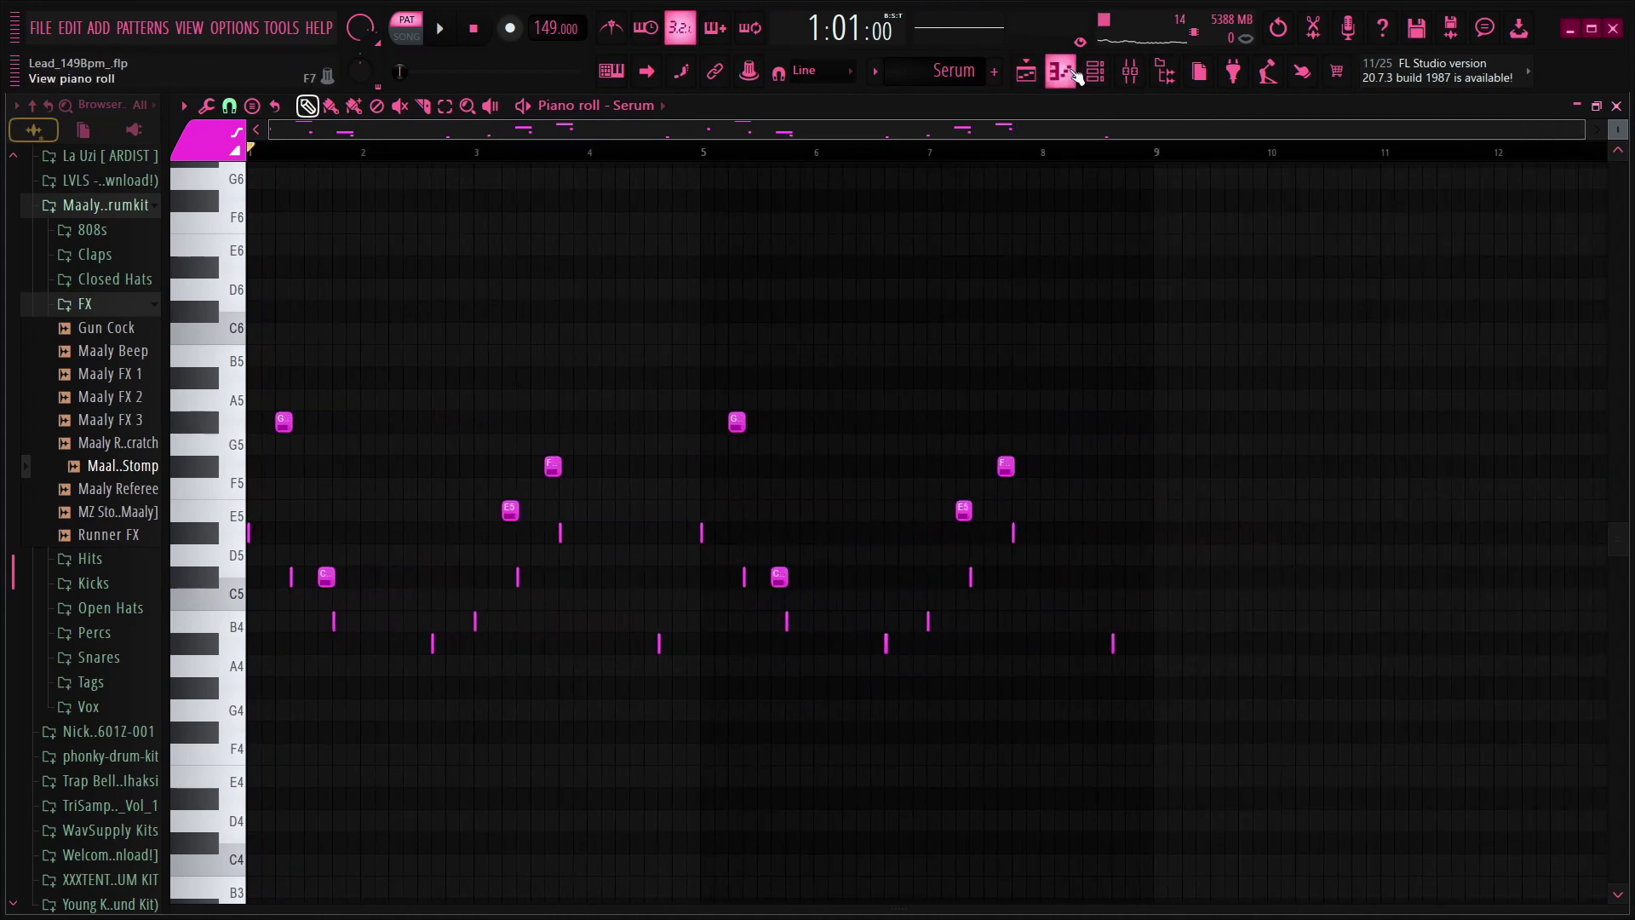
# - Switch to the Serum #2 pattern, view its instrument's preset from the channel rack, and close both windows
pyautogui.press('KP_Add')
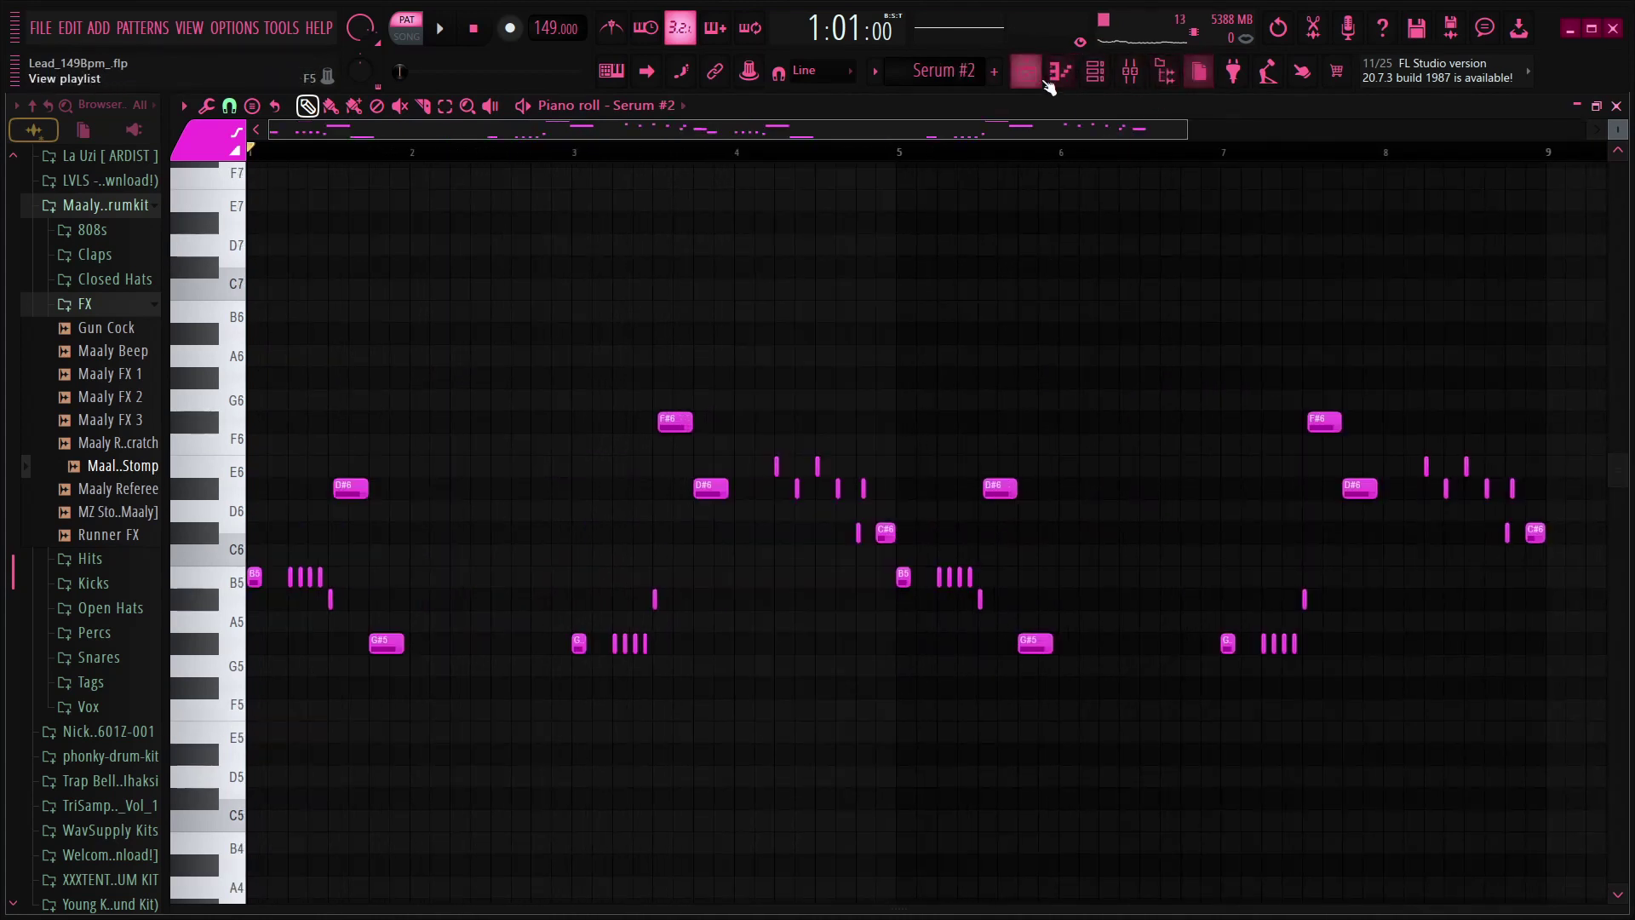
pyautogui.click(1097, 71)
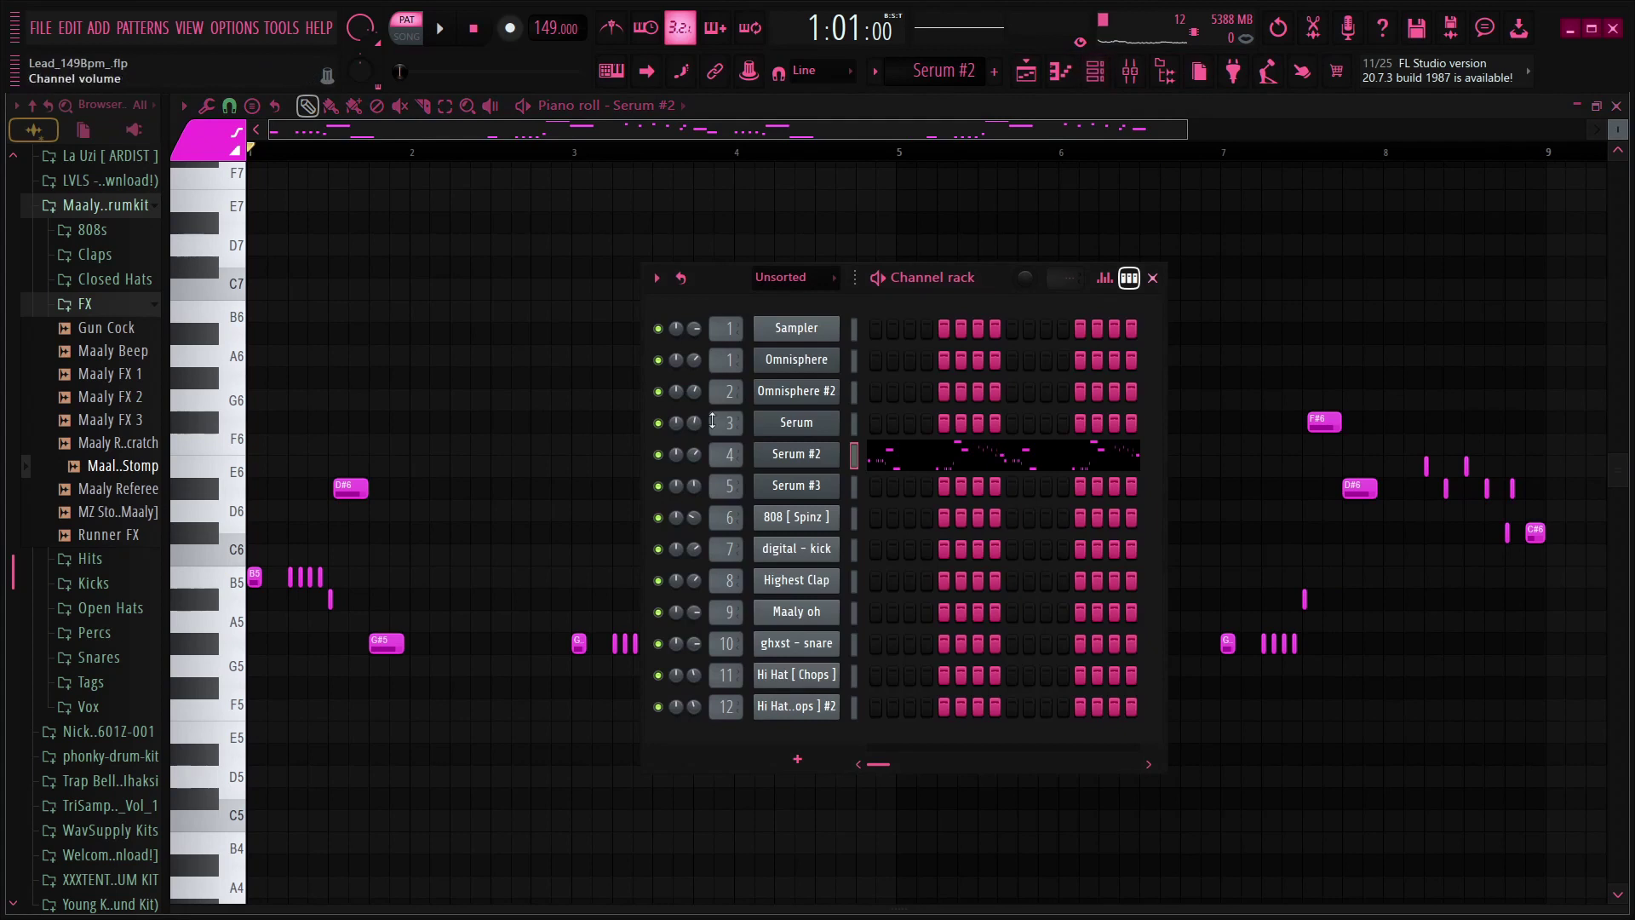
pyautogui.click(826, 454)
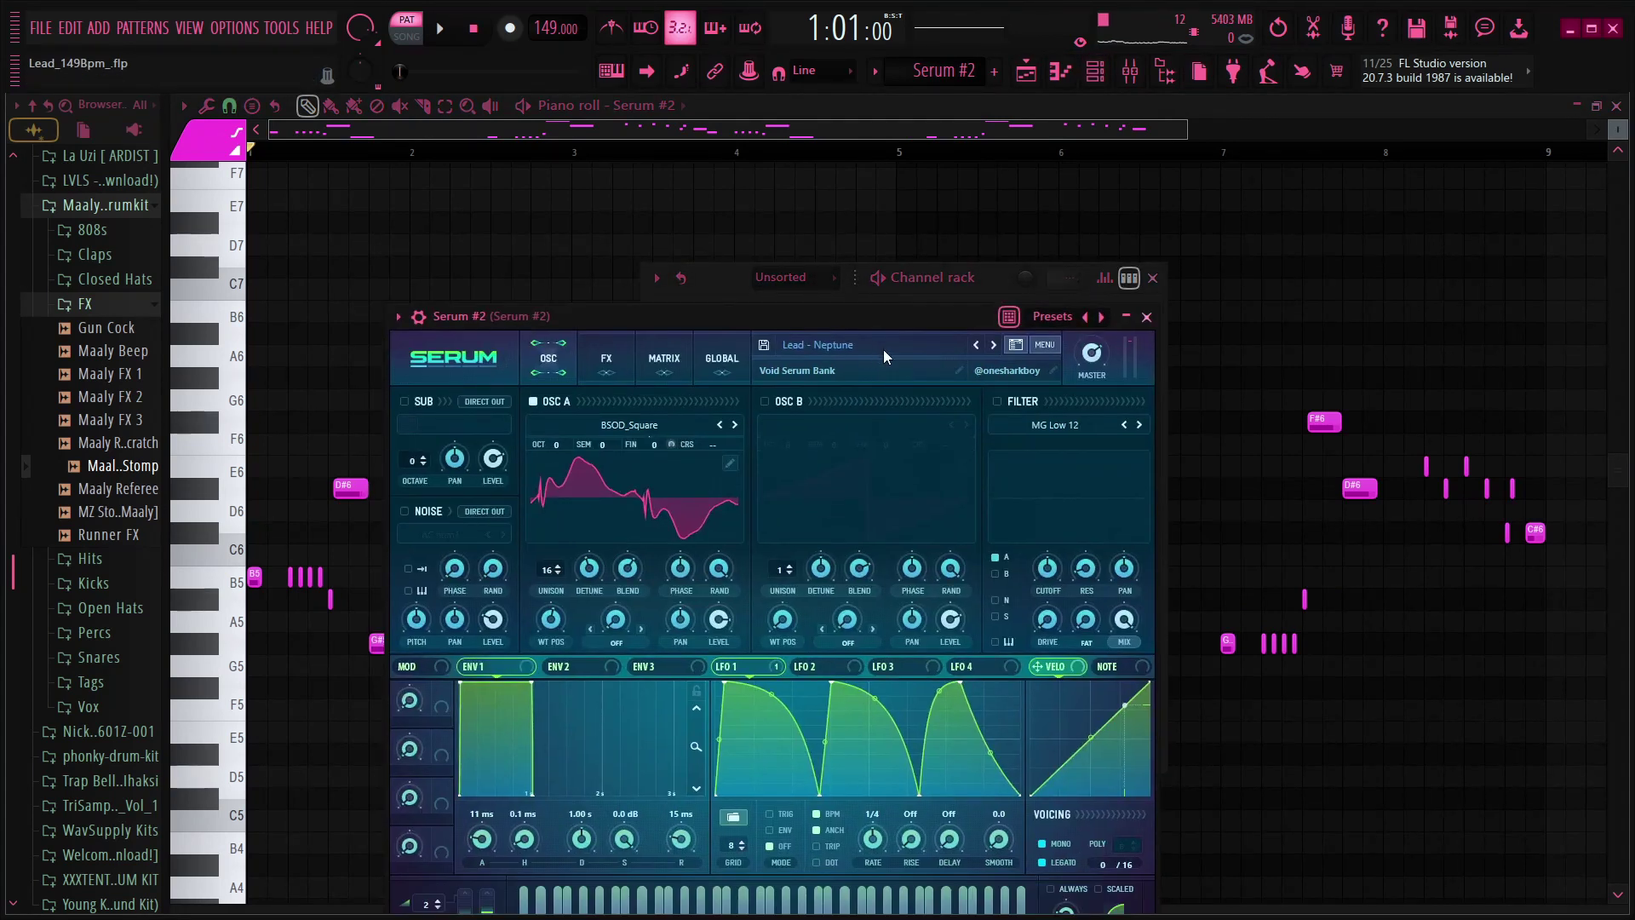
pyautogui.click(1148, 318)
pyautogui.click(1153, 279)
# - Examine the Serum #2 melody, including its opening B5 notes and the bar 4 run, and play the pattern
pyautogui.scroll(-4, 671, 157)
pyautogui.scroll(-2, 679, 254)
pyautogui.scroll(3, 677, 357)
pyautogui.scroll(6, 322, 152)
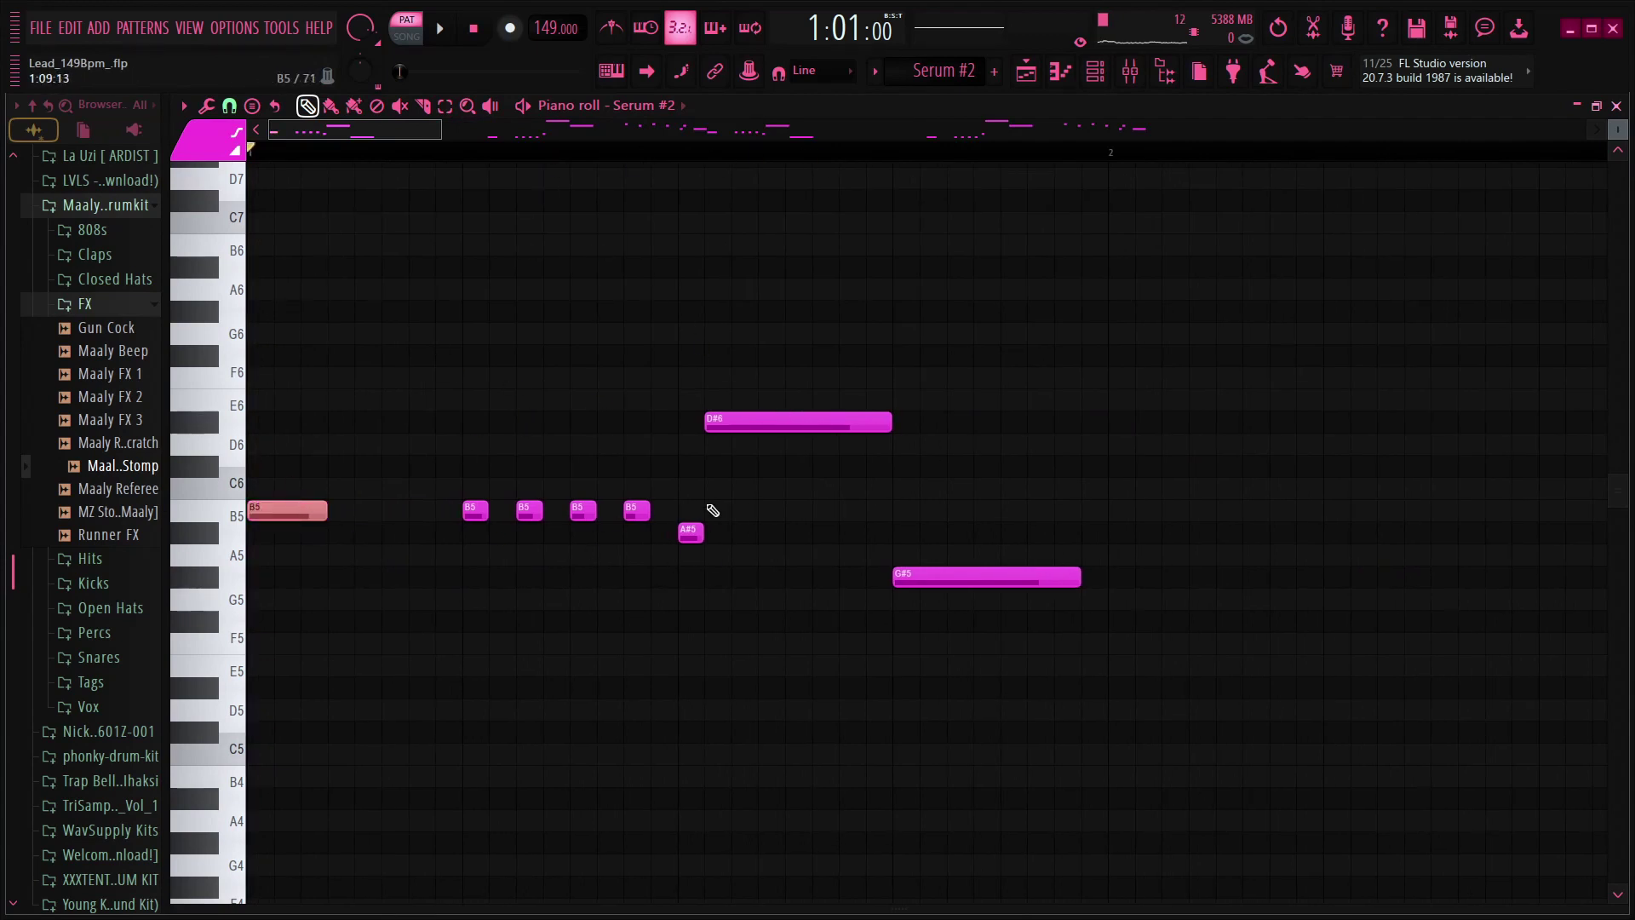
pyautogui.scroll(-6, 832, 159)
pyautogui.scroll(5, 1017, 472)
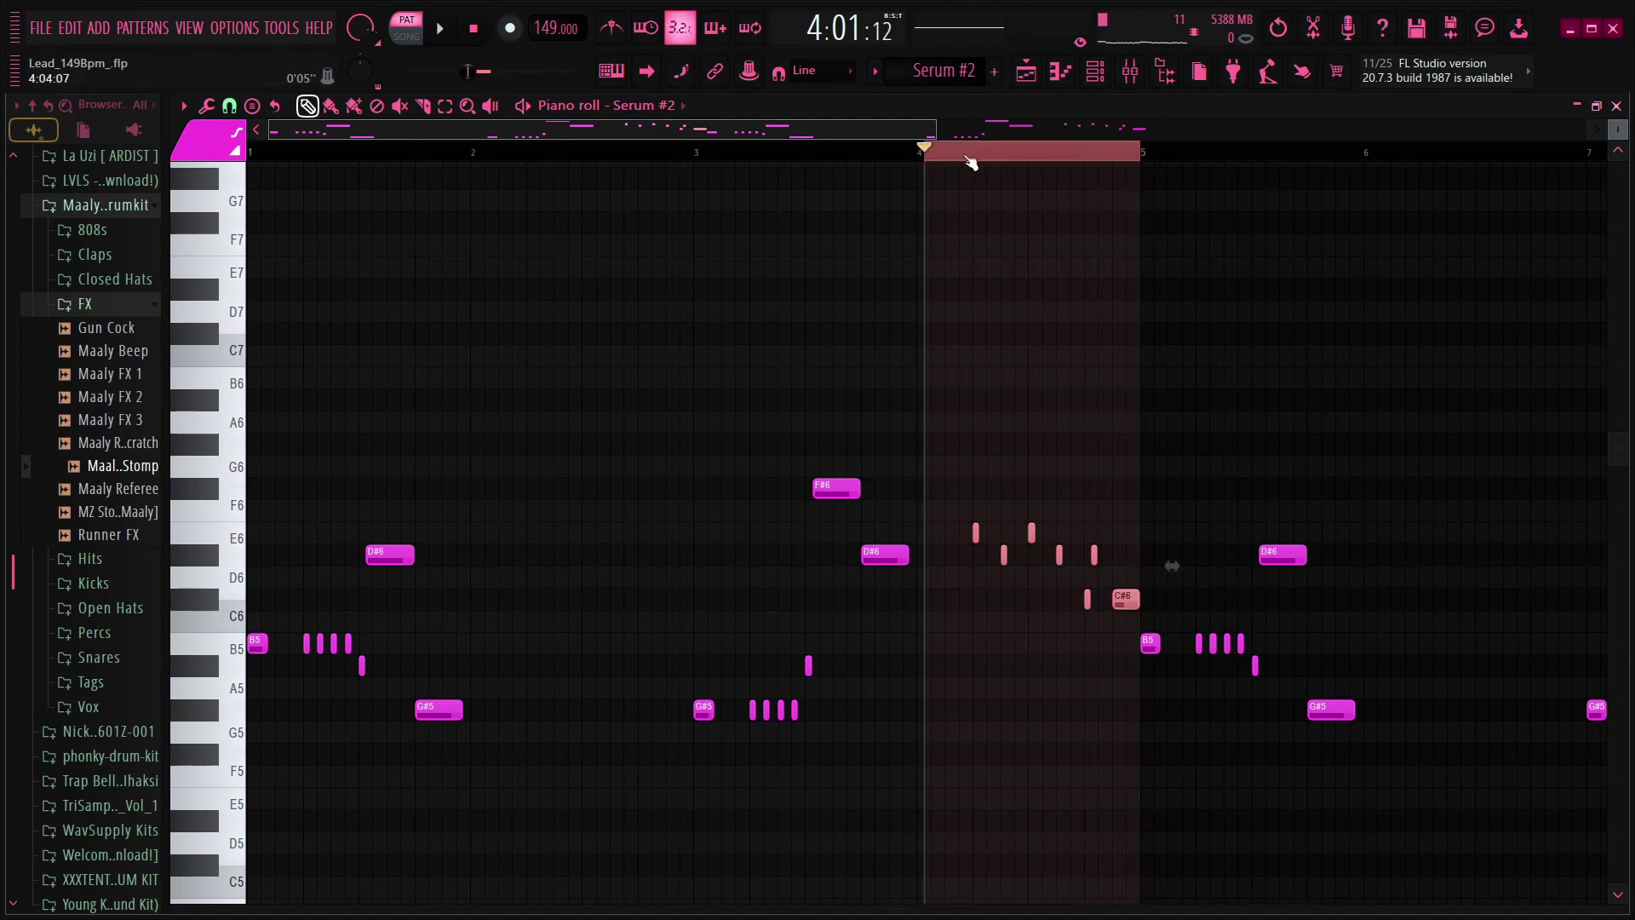
pyautogui.scroll(-3, 596, 160)
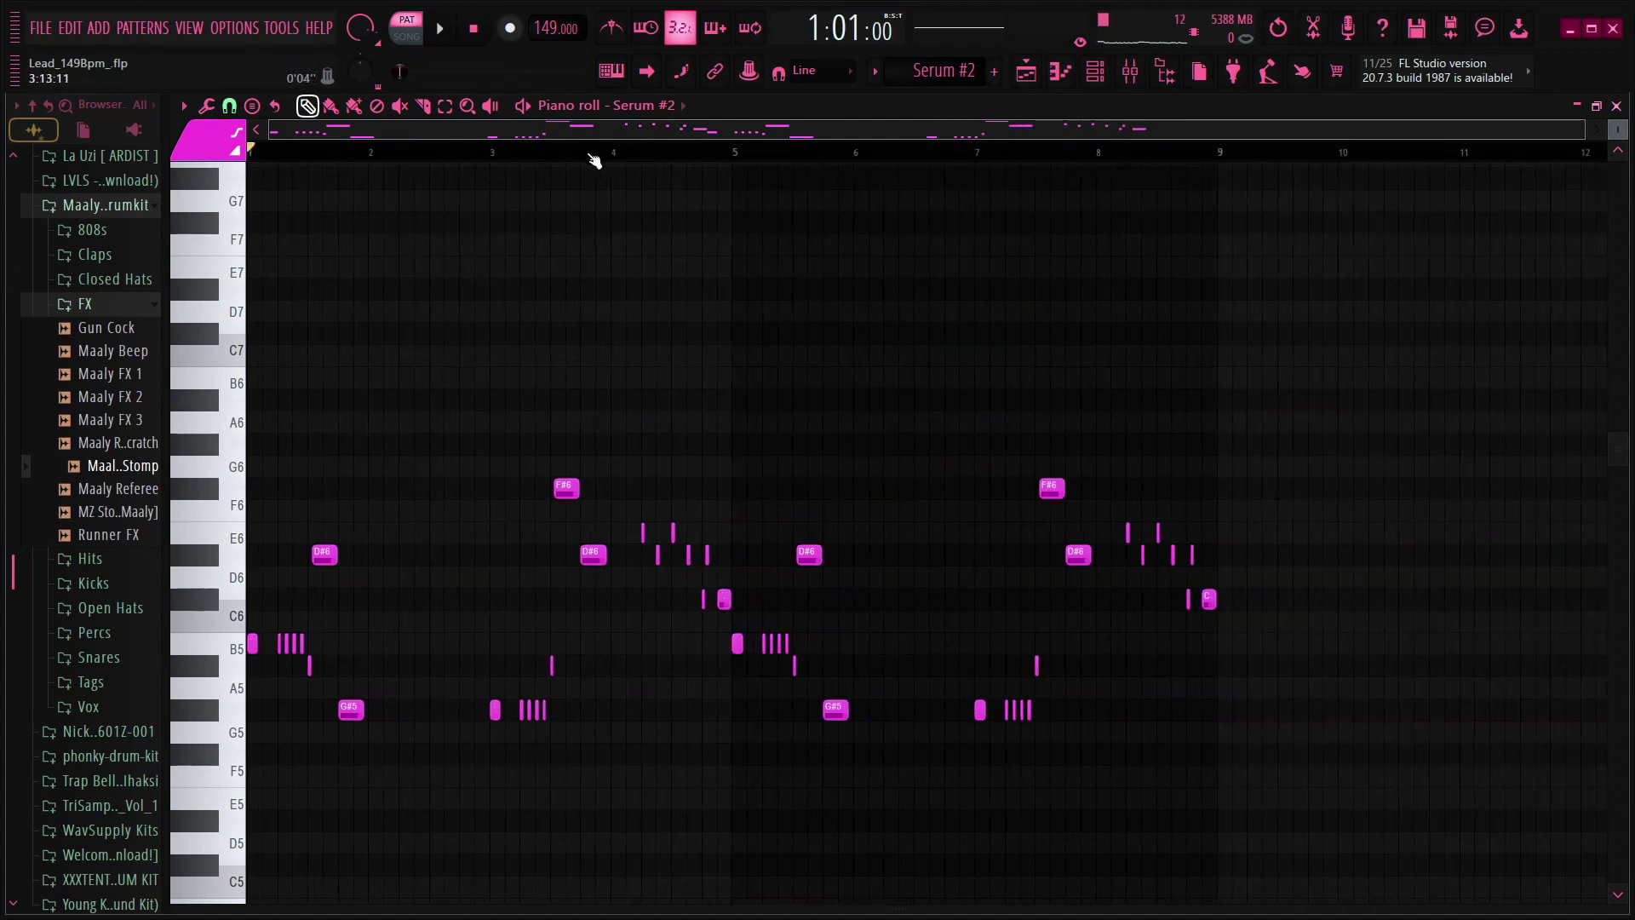
pyautogui.press('space')
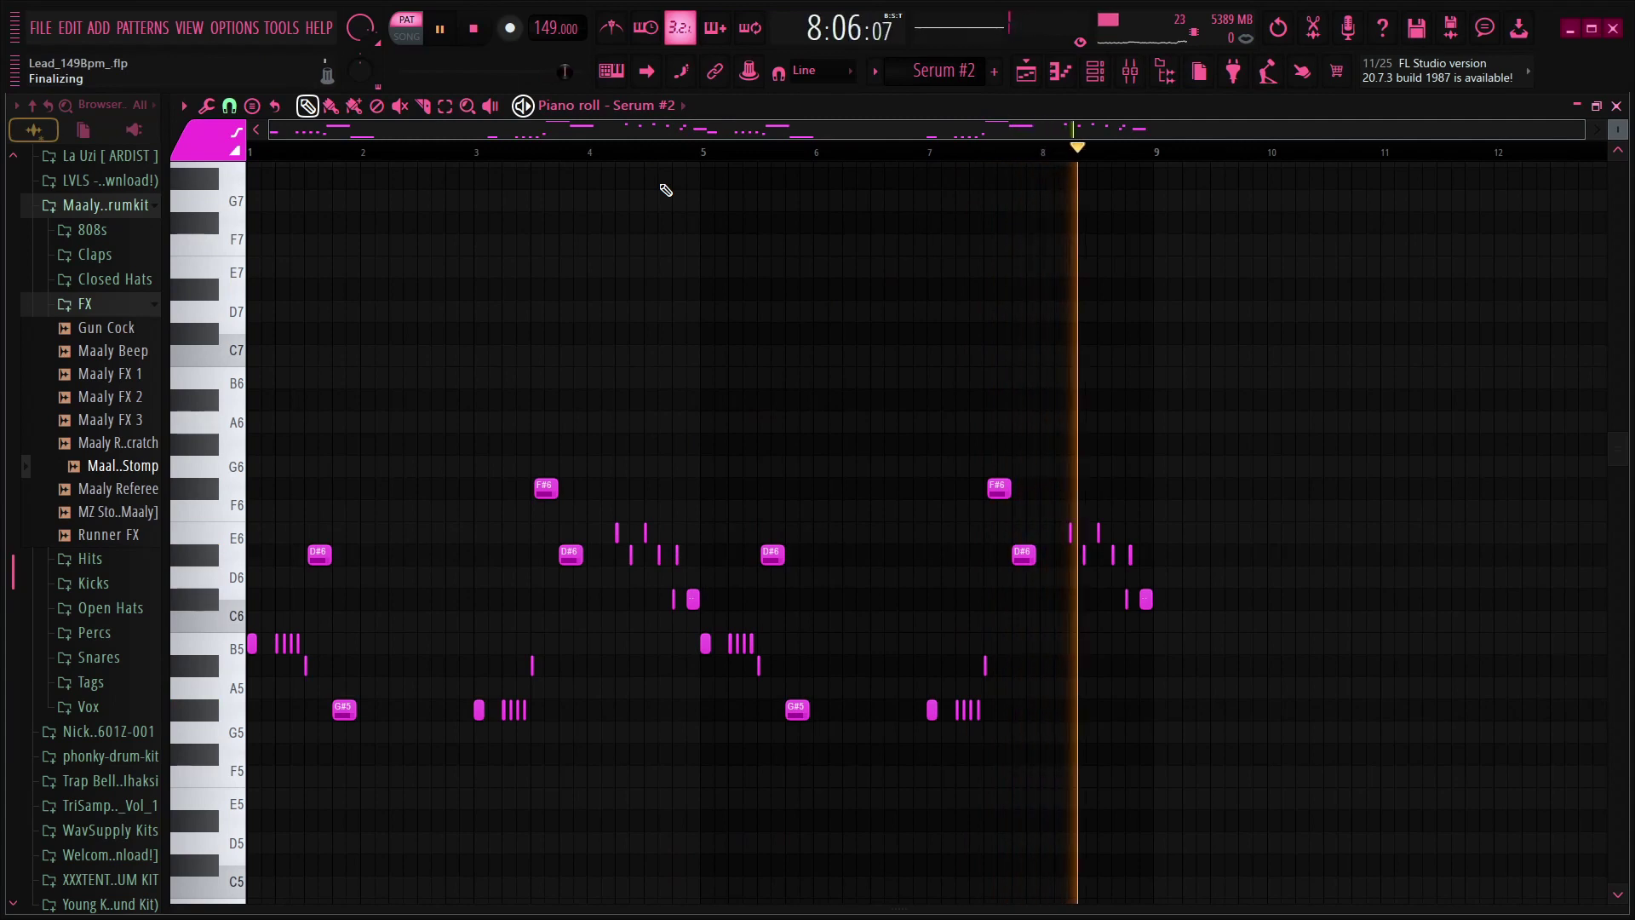
# - Stop the Serum #2 playback and review the melody in its first four bars
pyautogui.press('space')
pyautogui.scroll(3, 450, 131)
pyautogui.scroll(1, 449, 132)
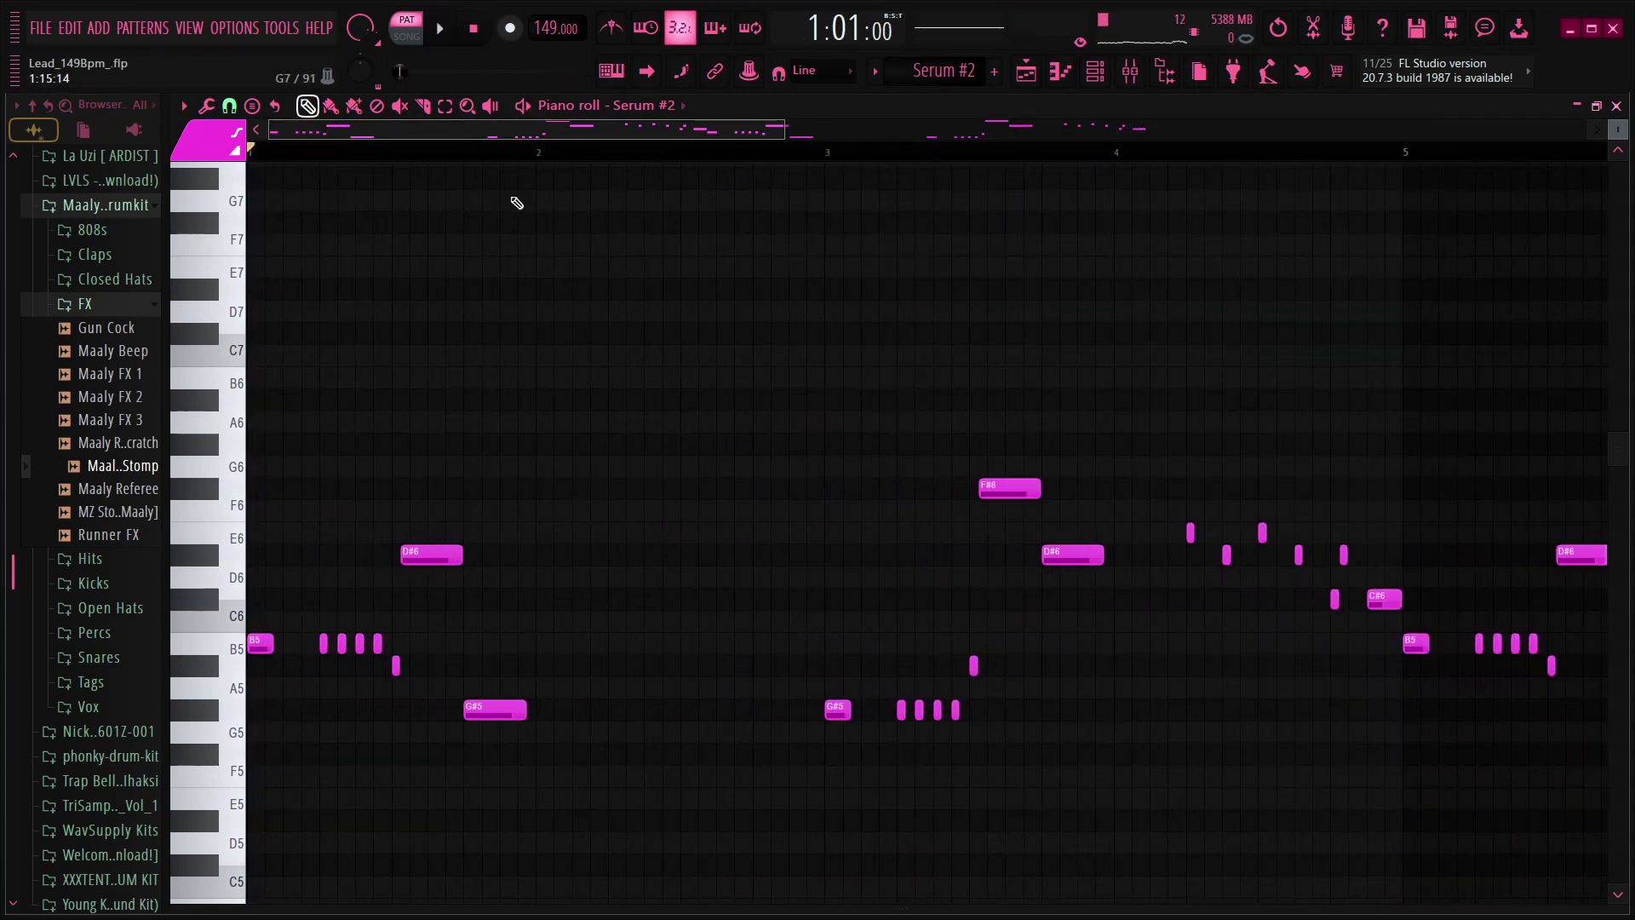
pyautogui.scroll(-3, 566, 136)
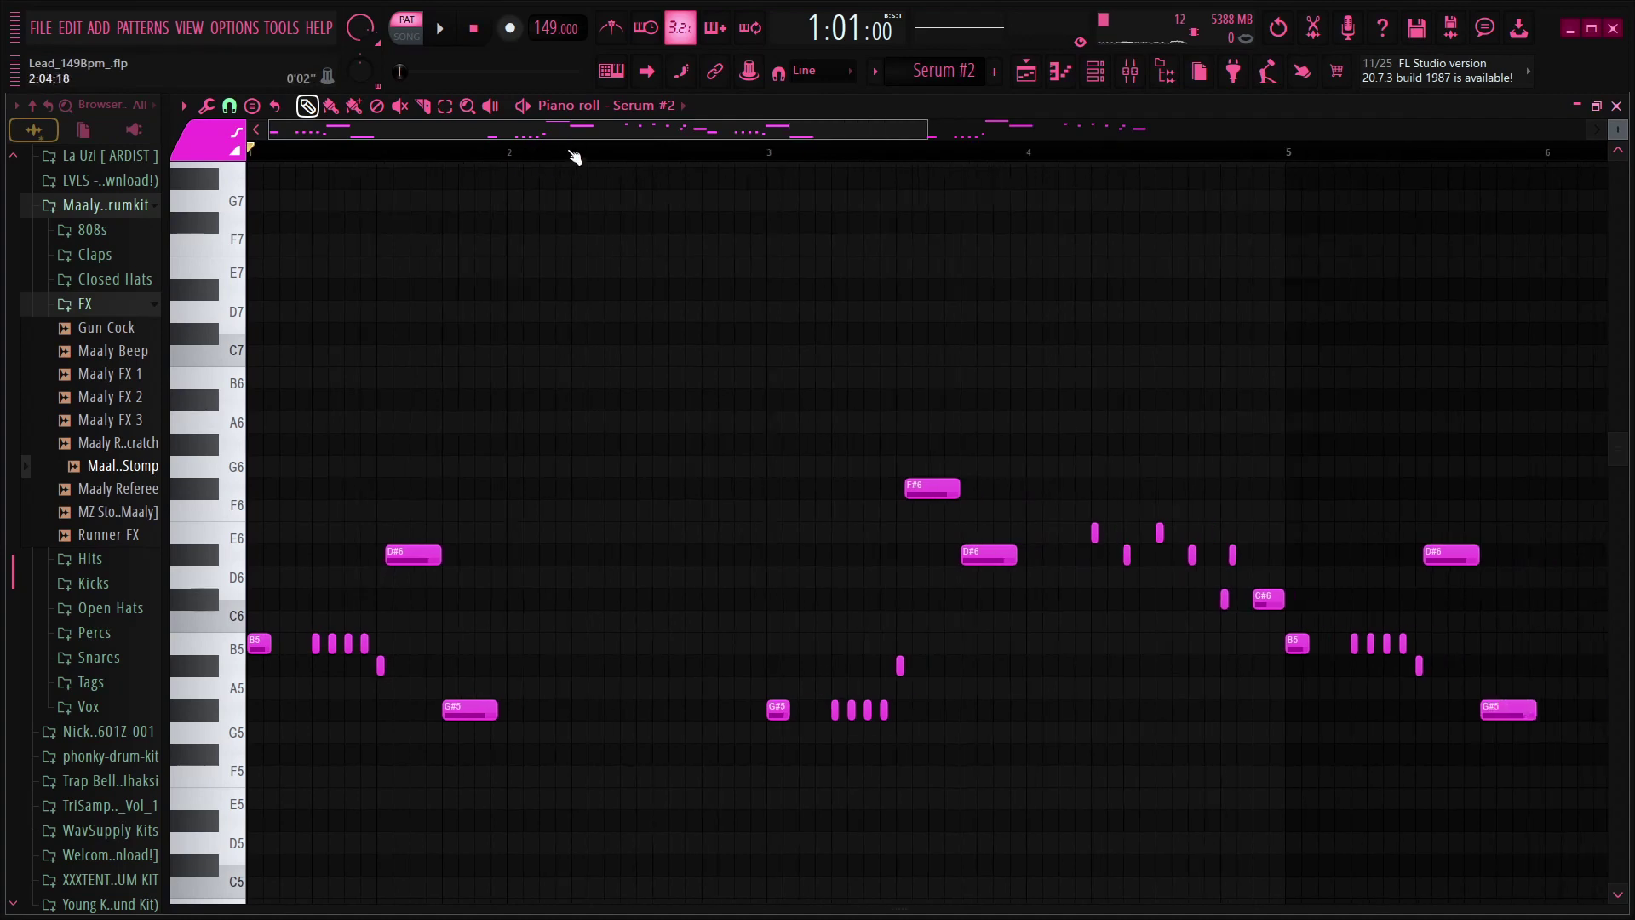
# - Switch to the Serum #3 pattern, examine its short descending and rising notes, and play it into bar 7
pyautogui.press('F5')
pyautogui.doubleClick(582, 305)
pyautogui.scroll(-4, 639, 164)
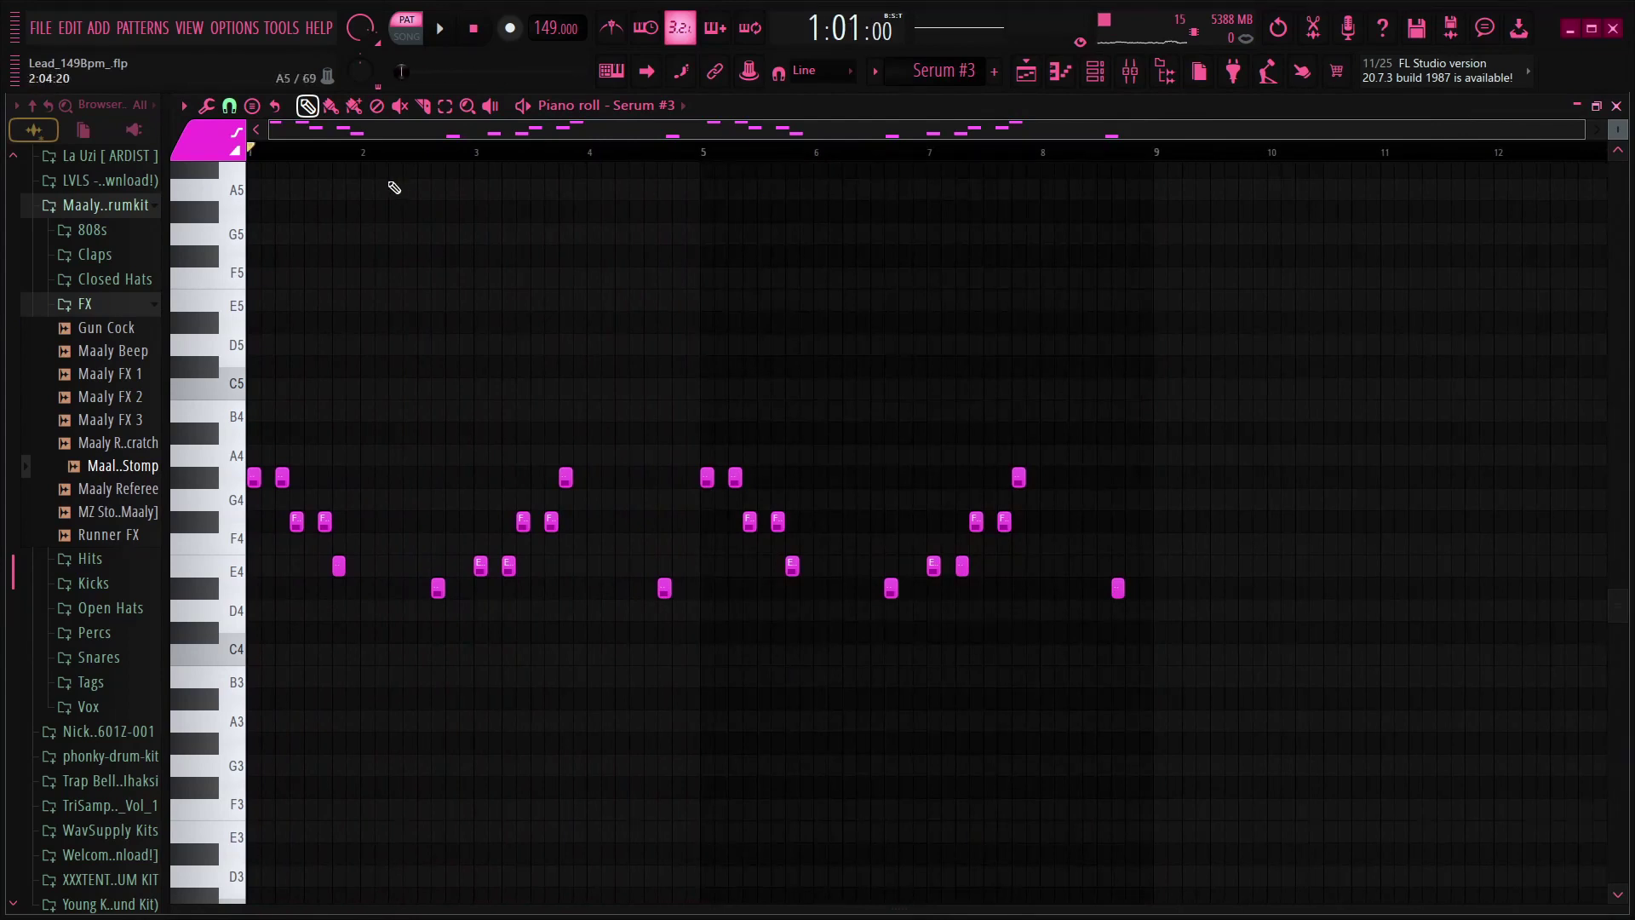
pyautogui.scroll(2, 452, 148)
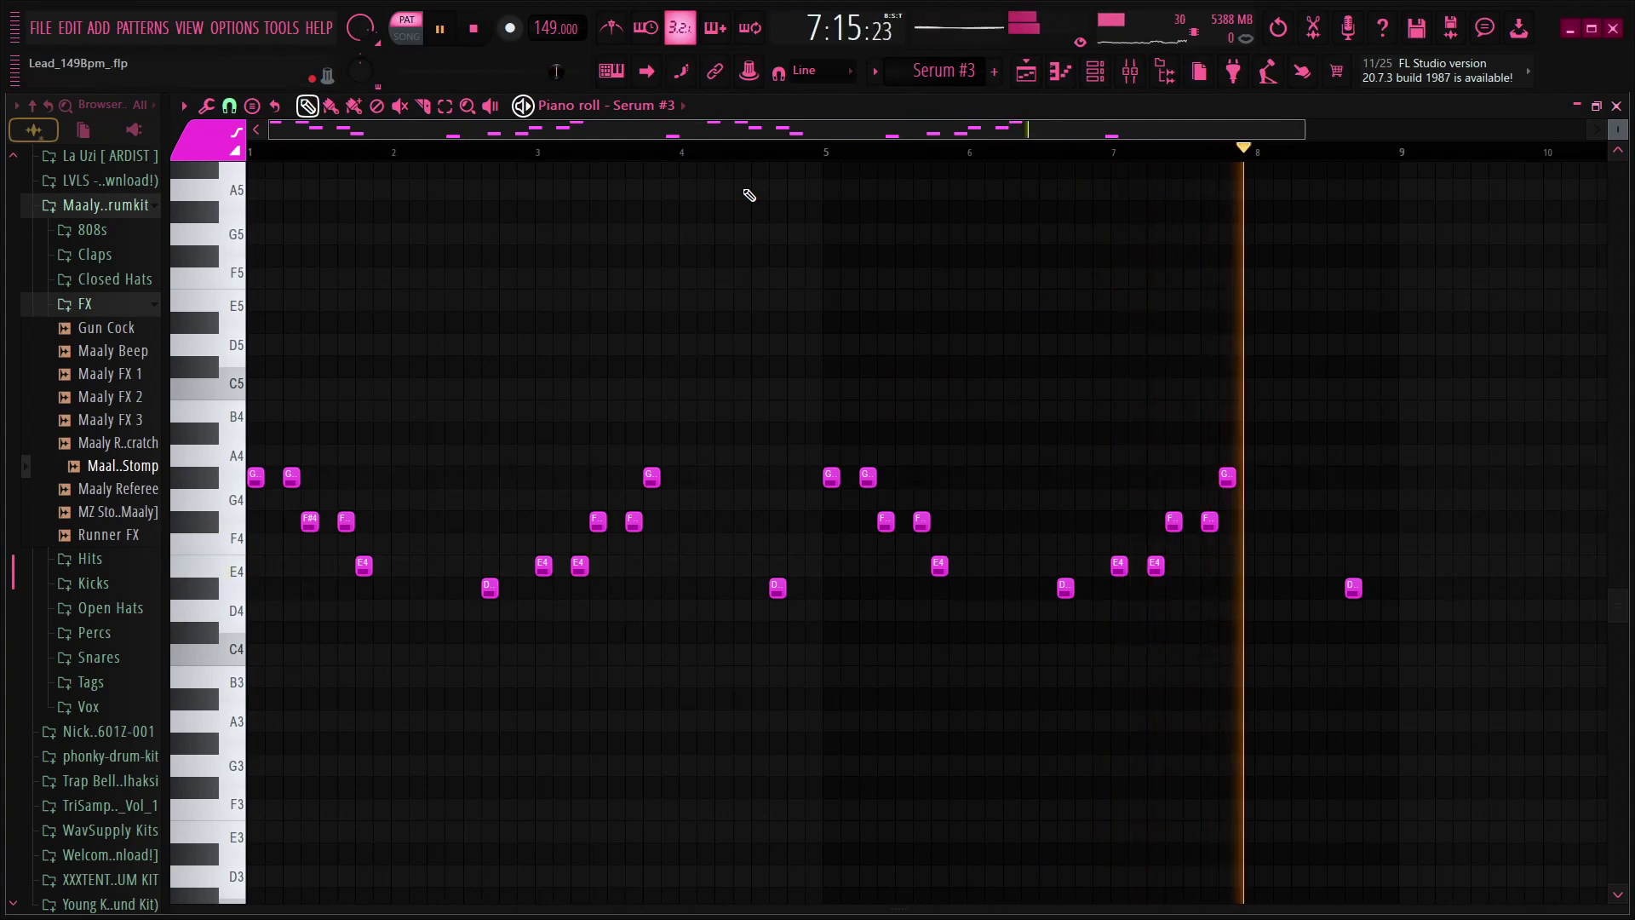
pyautogui.press('space')
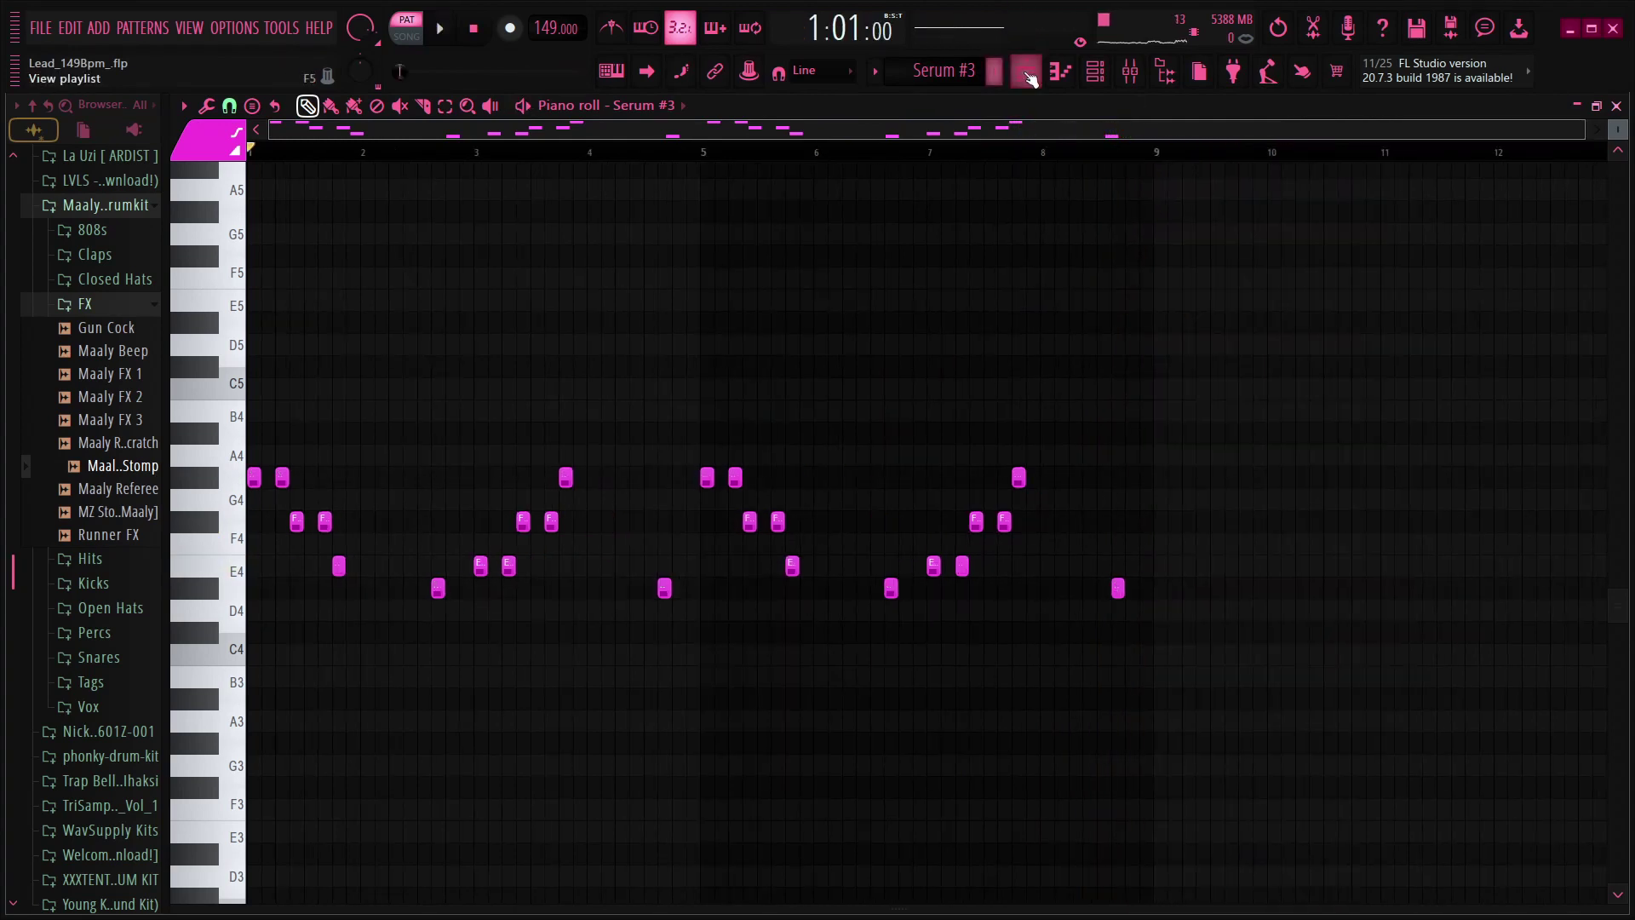
# - Show the playlist arrangement, open the Highest Clap pattern in the piano roll and play it briefly
pyautogui.click(1120, 77)
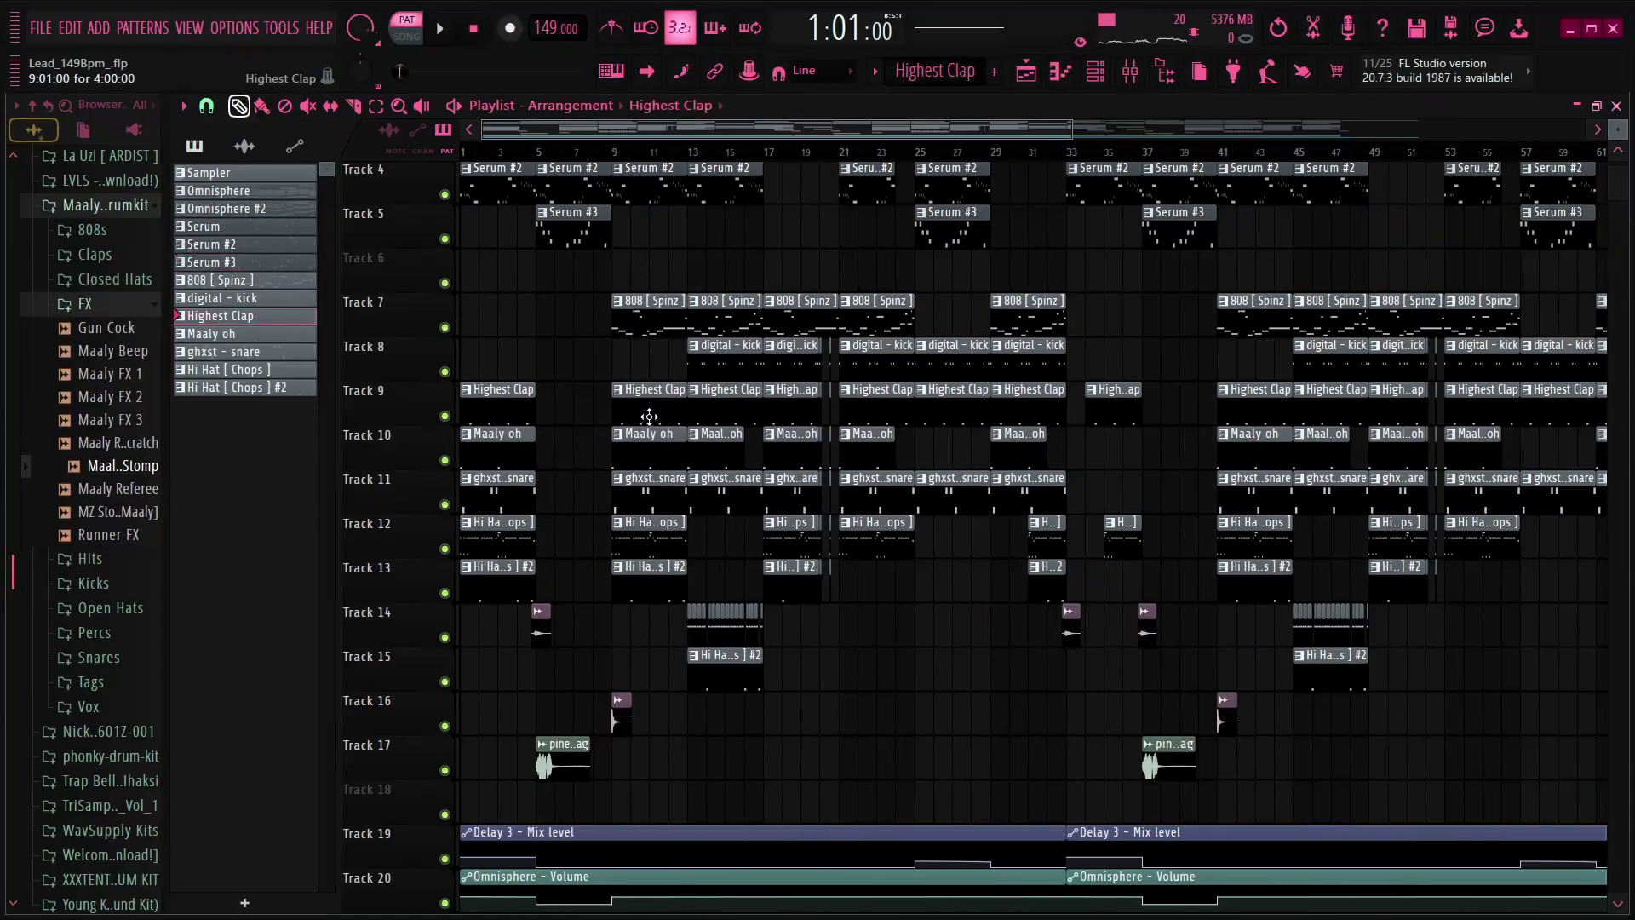
pyautogui.doubleClick(650, 424)
pyautogui.click(577, 153)
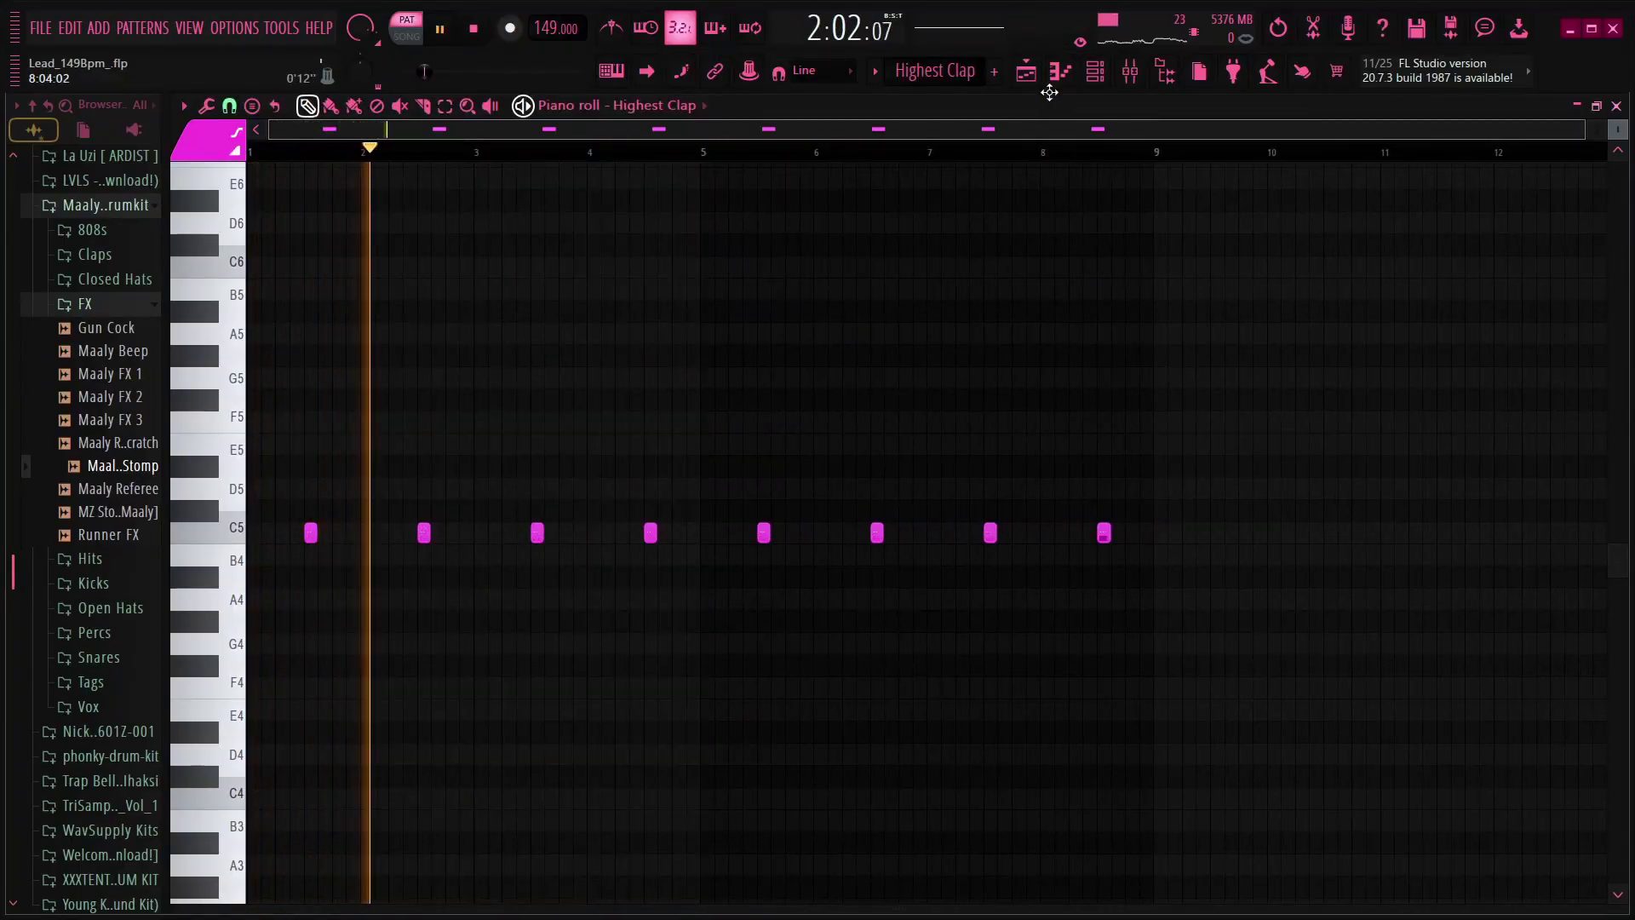
pyautogui.press('space')
# - Return to the playlist, open the 808 [ Spinz ] pattern, and examine its bass notes with the time selection cleared
pyautogui.click(1027, 79)
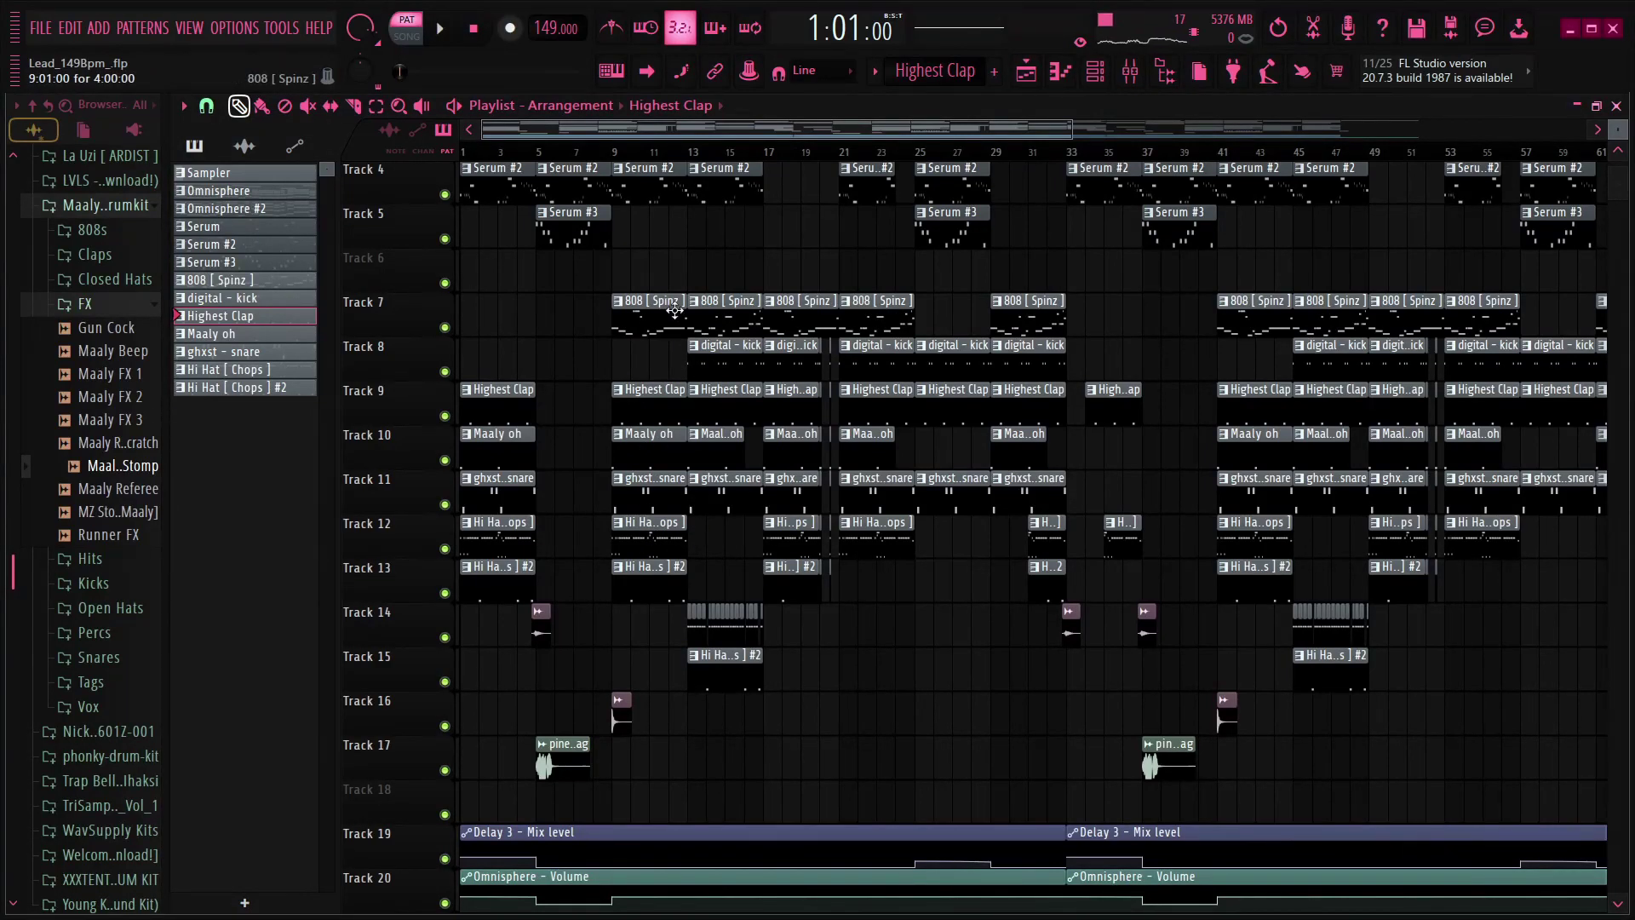
pyautogui.doubleClick(636, 315)
pyautogui.scroll(-3, 580, 156)
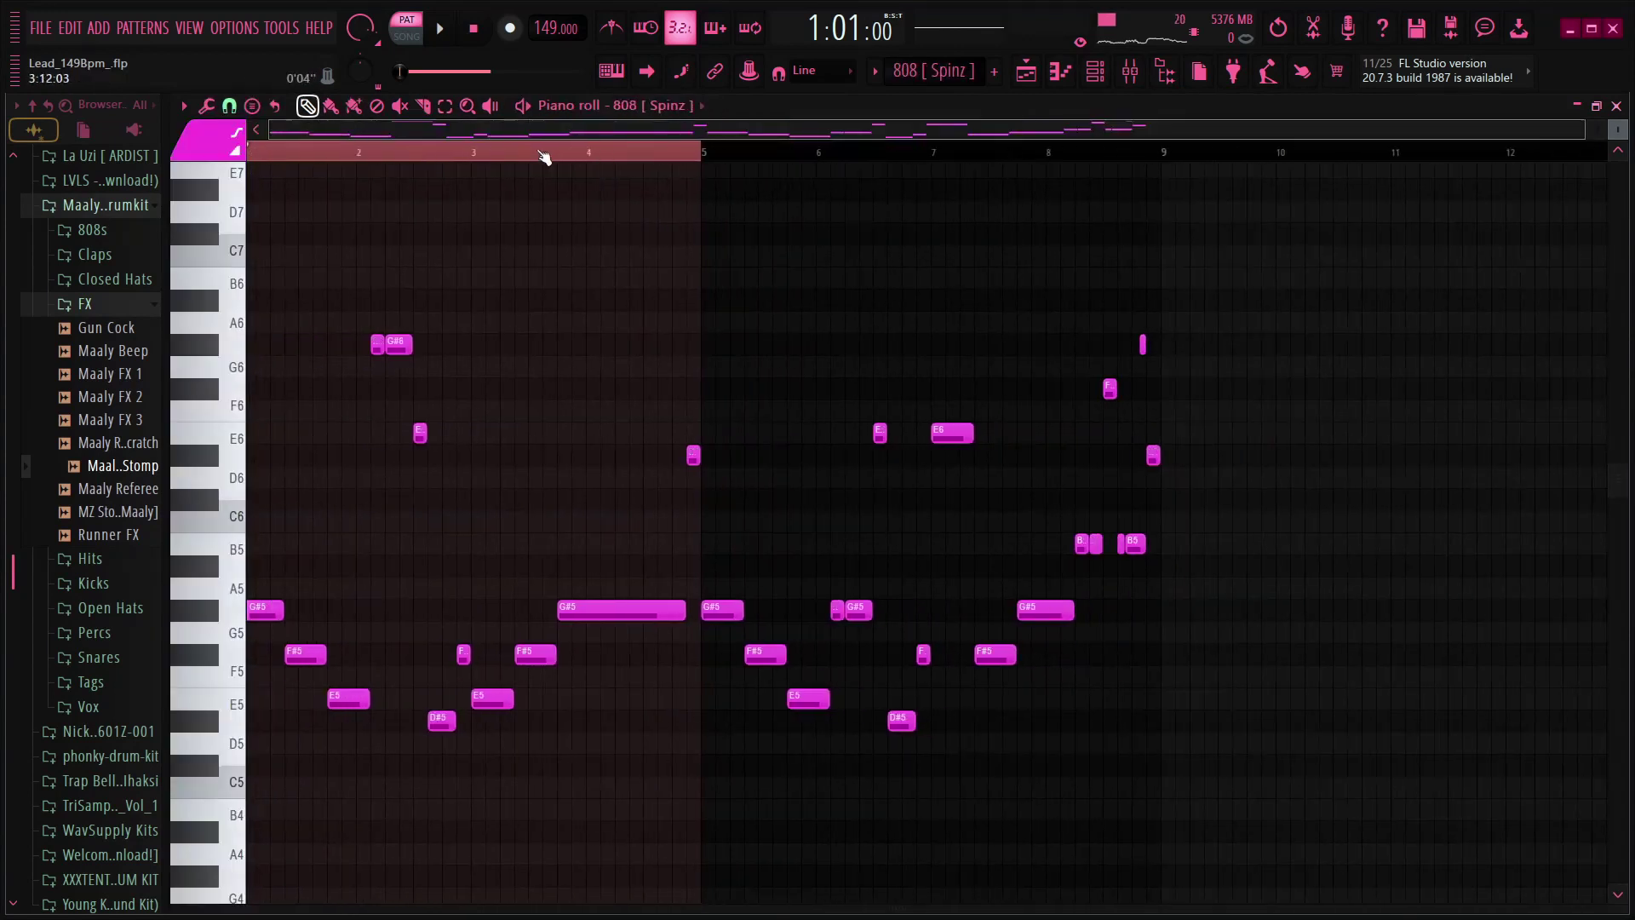
pyautogui.scroll(3, 476, 159)
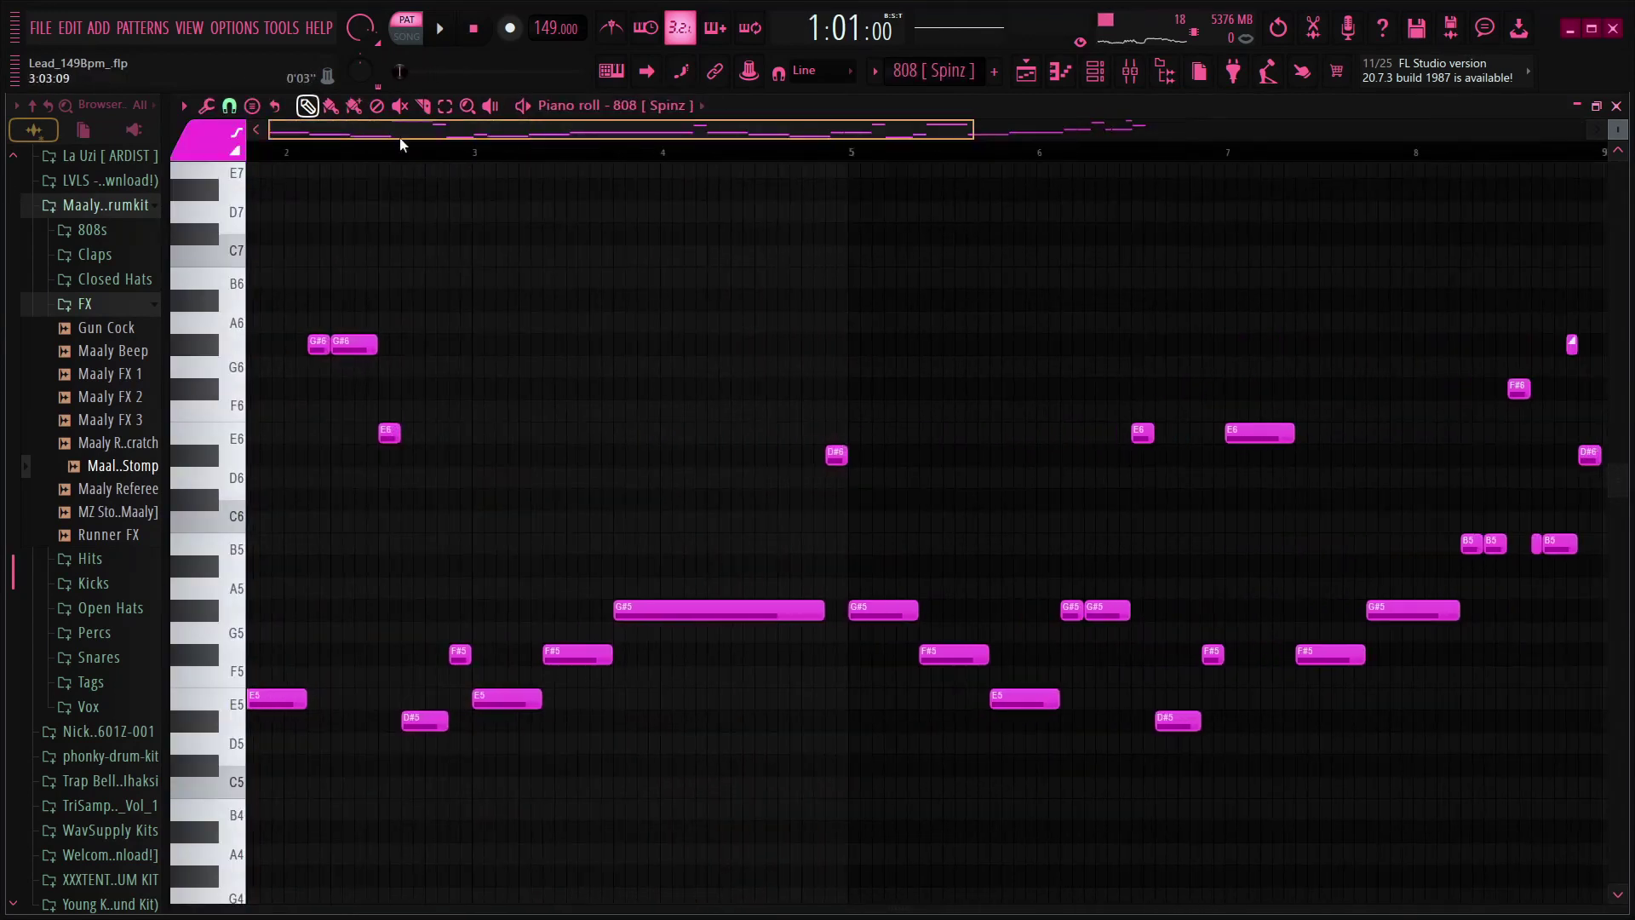
# - View the 808 [ Spinz ] channel's sample settings and the knobs of its precomputed effects, and close the channel window
pyautogui.click(1094, 72)
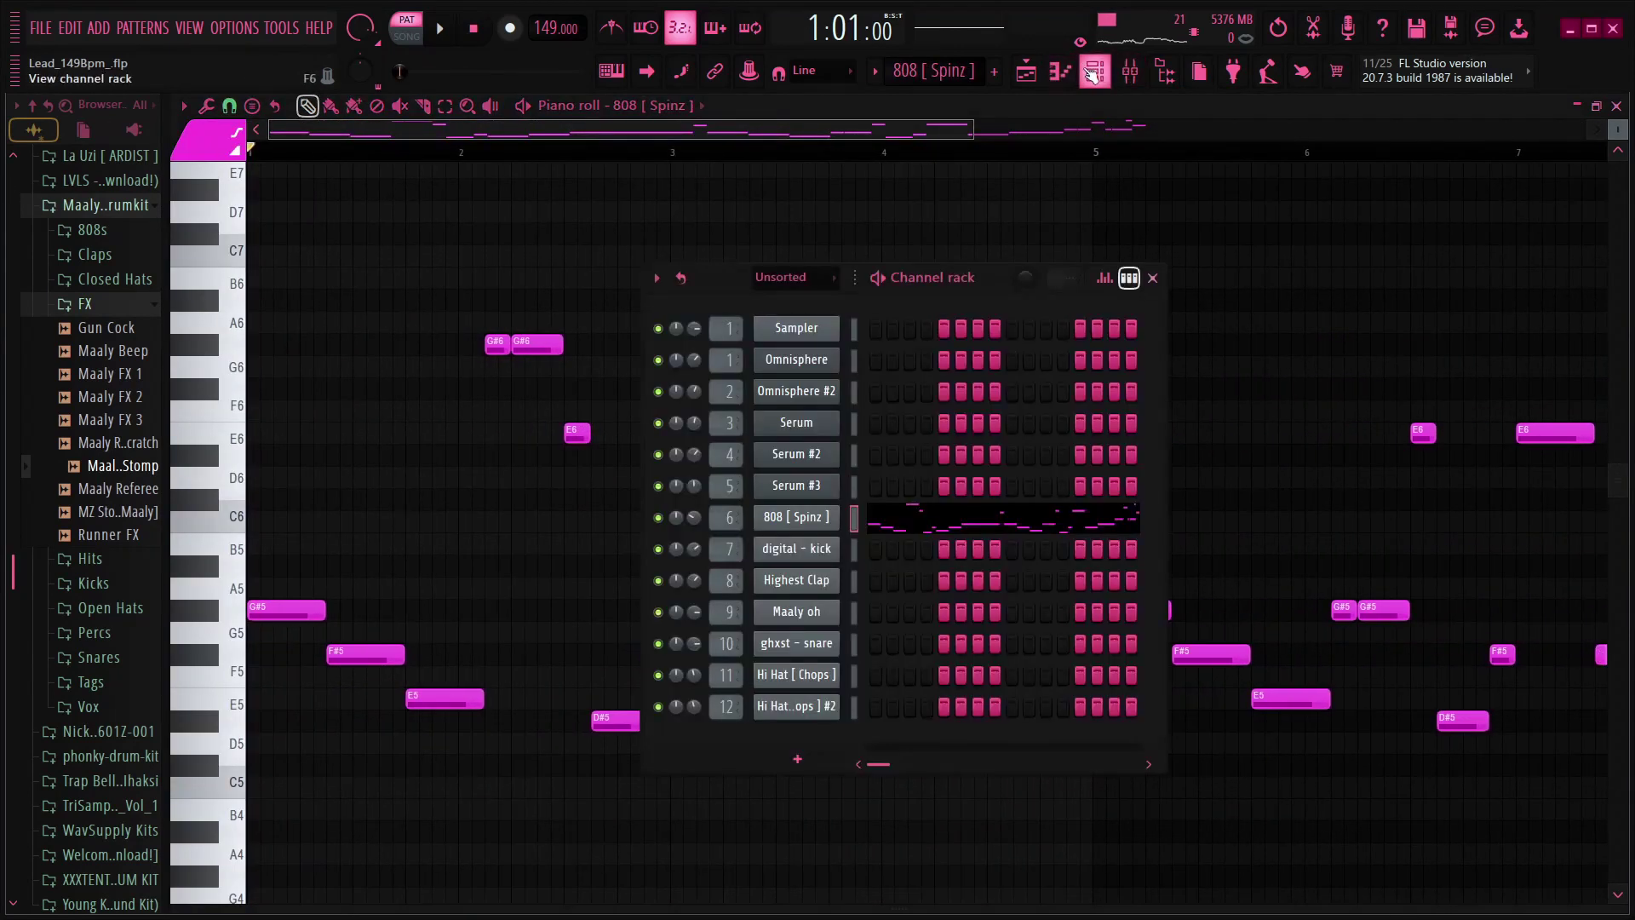
pyautogui.click(799, 518)
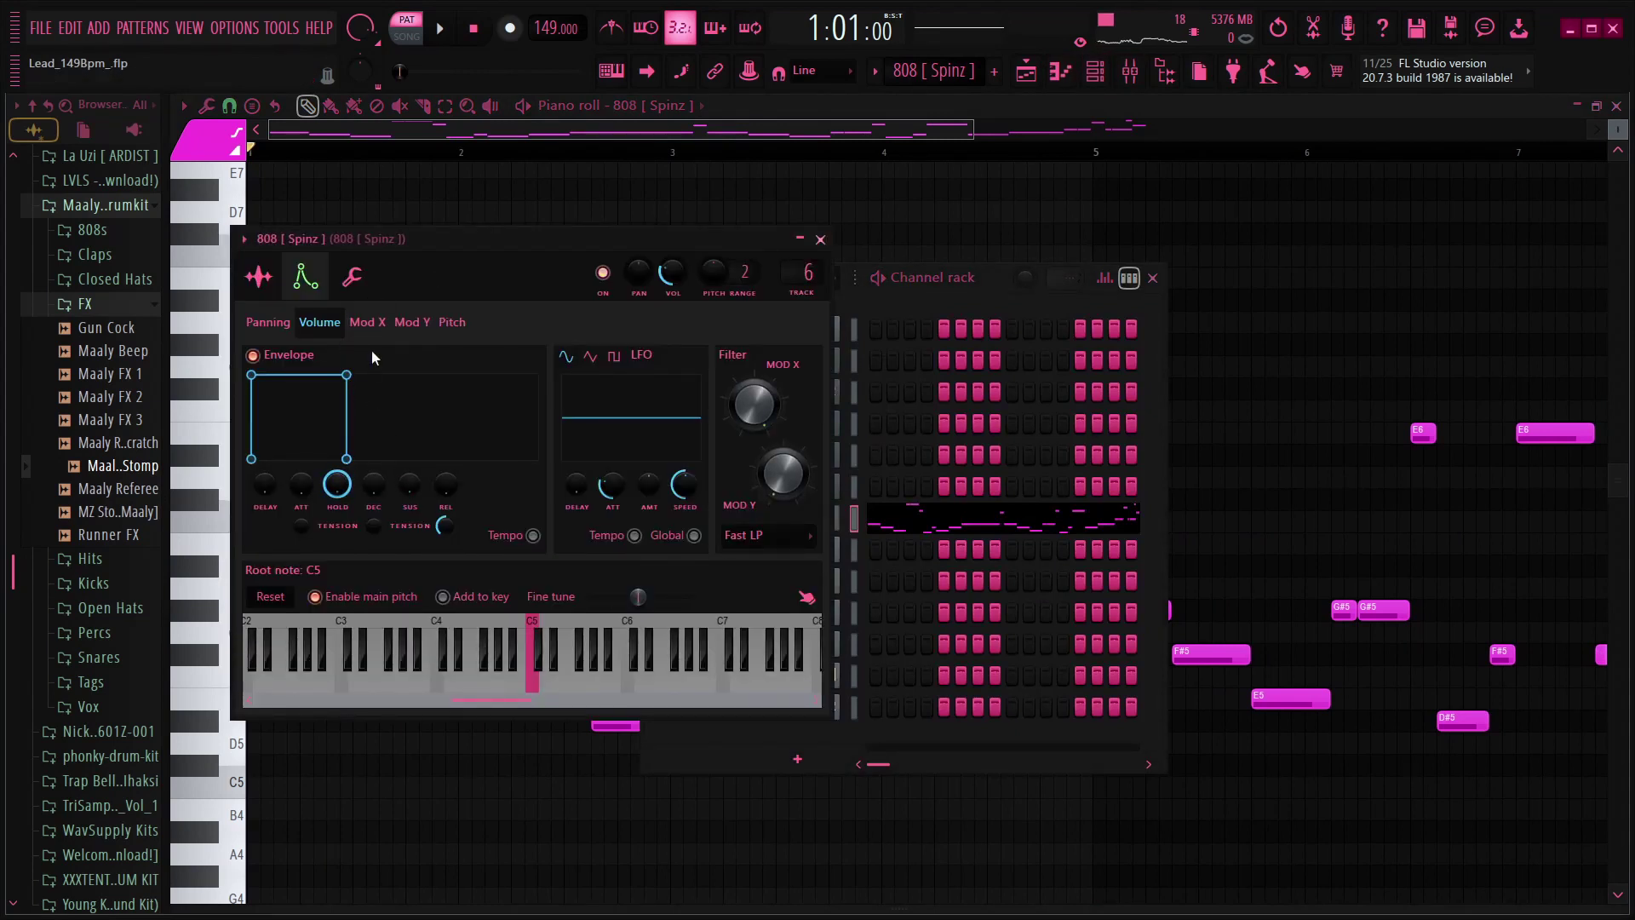
pyautogui.click(284, 282)
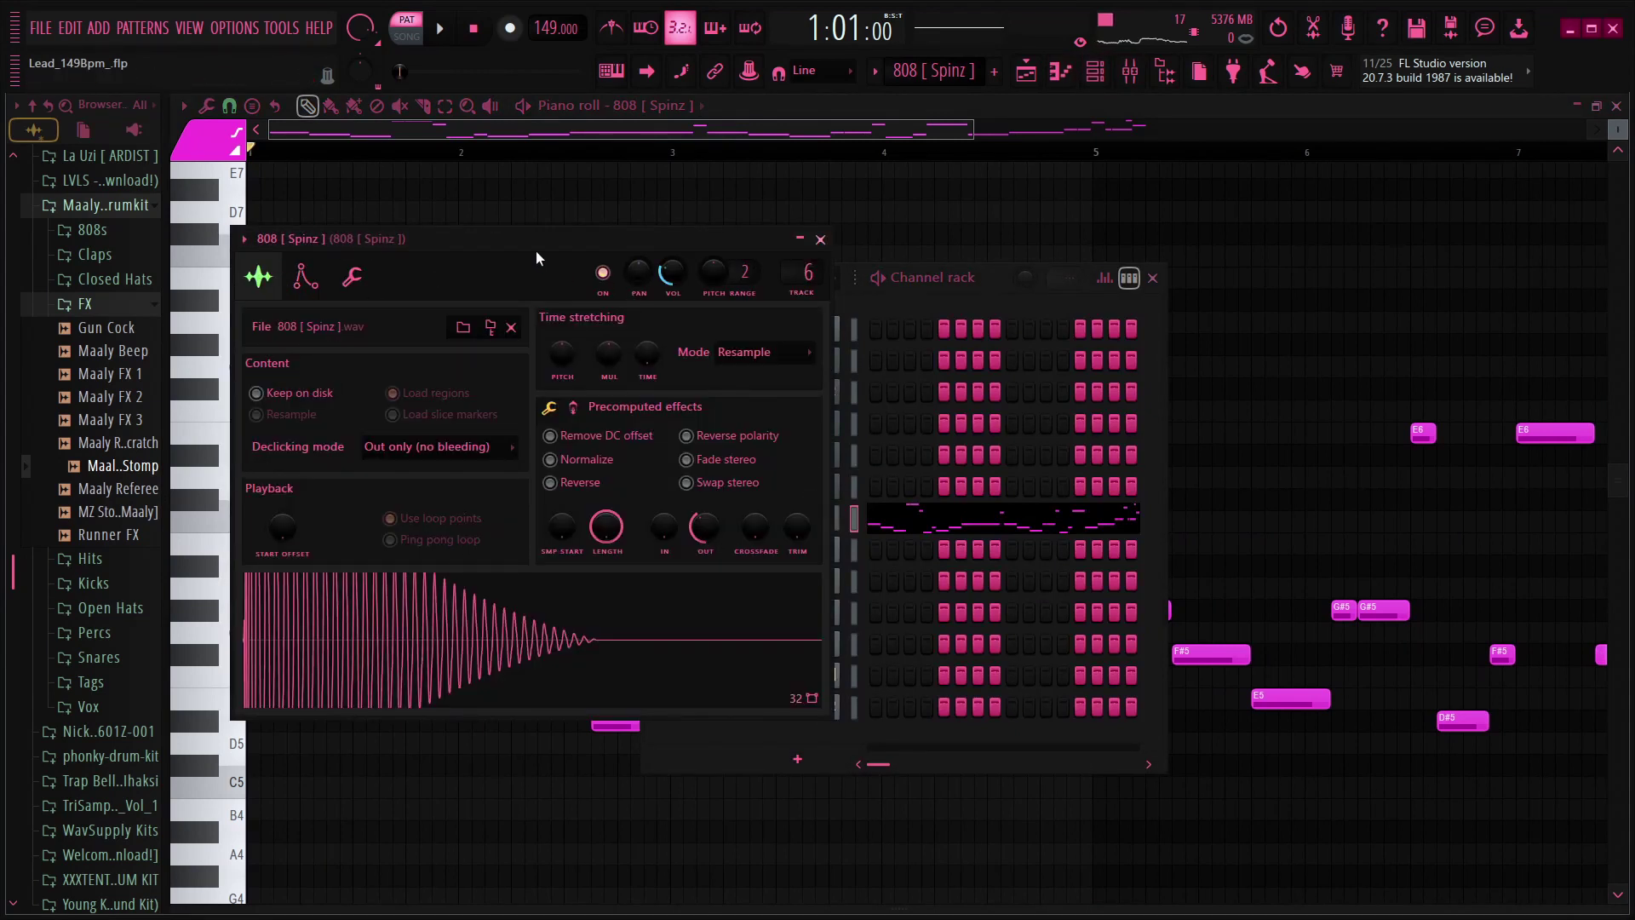
pyautogui.moveTo(536, 257); pyautogui.dragTo(670, 274)
pyautogui.click(705, 419)
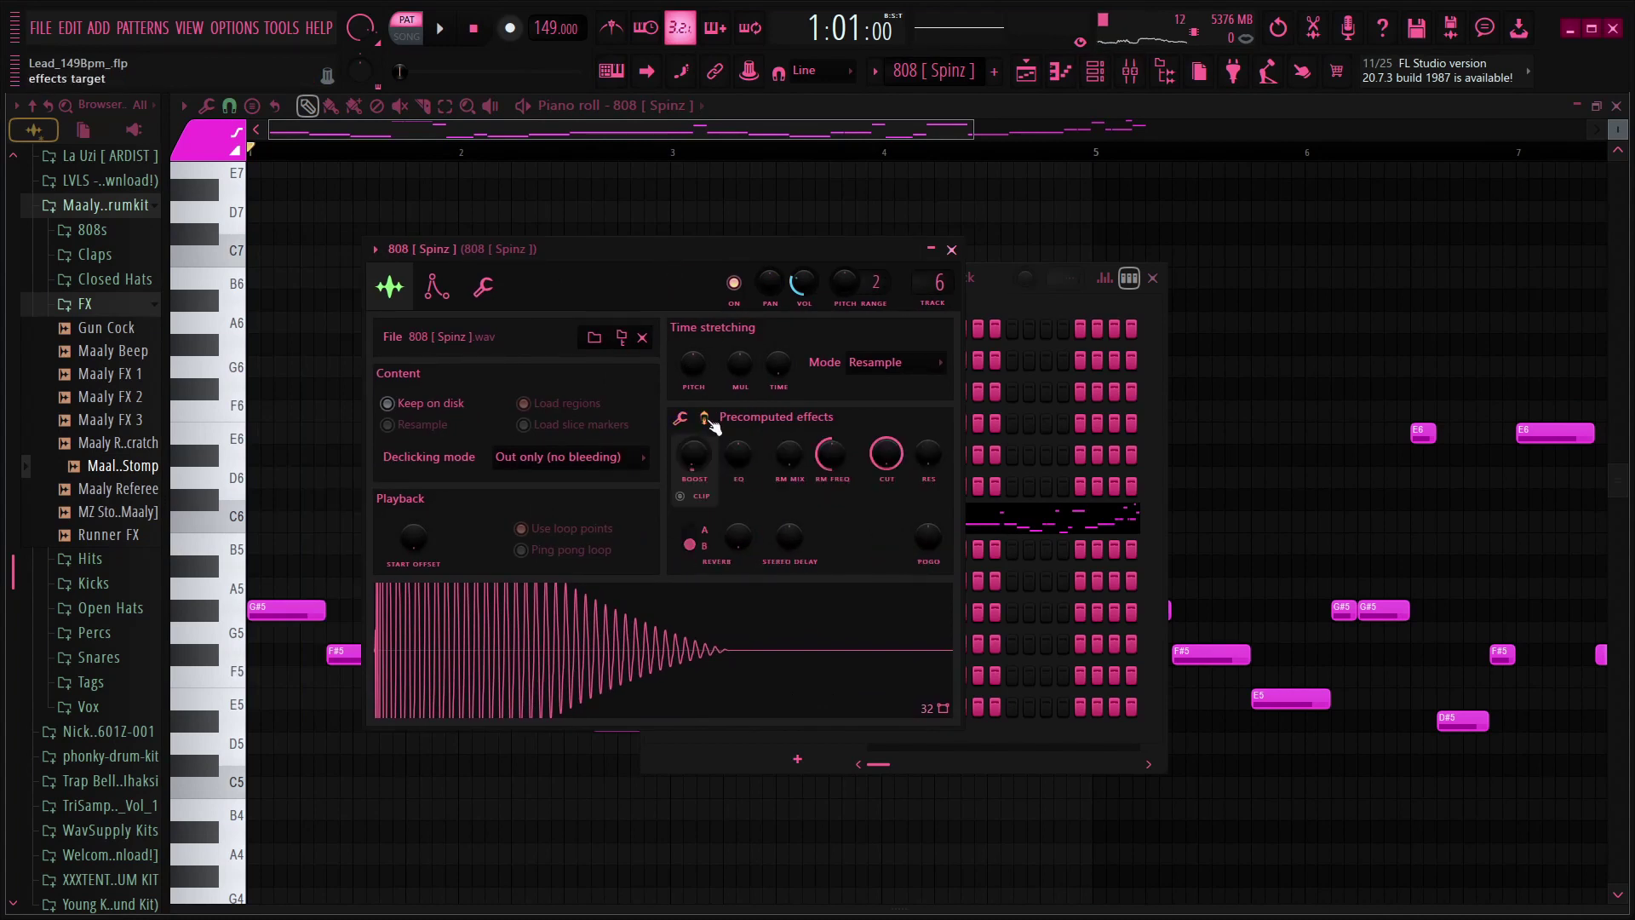
pyautogui.click(951, 250)
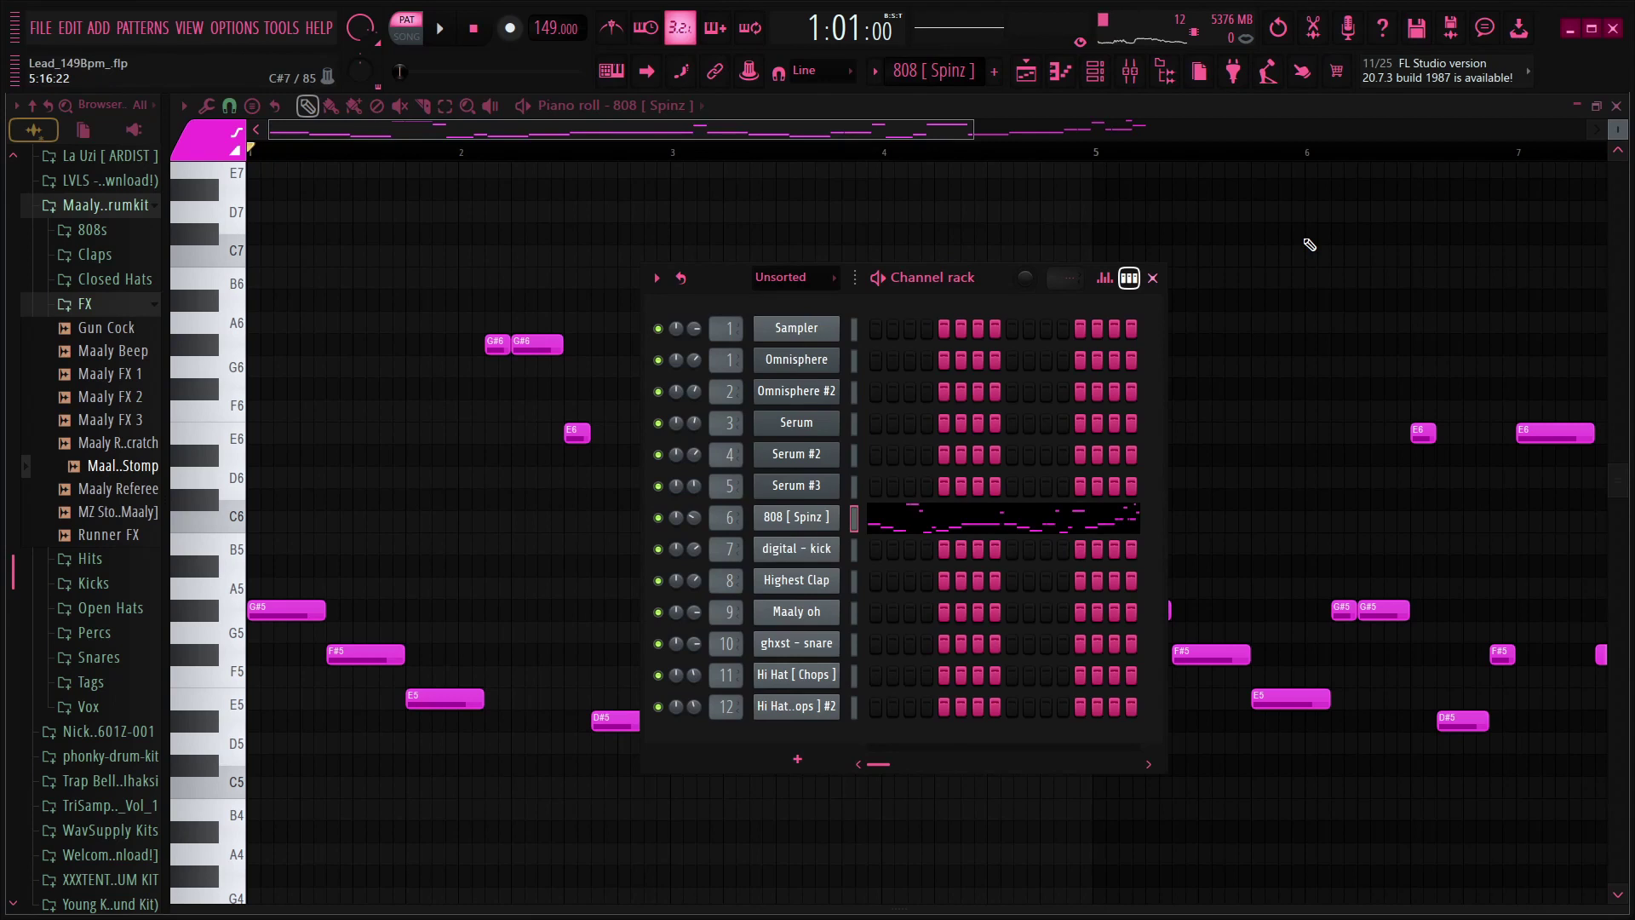
# - Reopen the 808 [ Spinz ] channel's piano roll from the channel rack and play the bassline through bar 7
pyautogui.rightClick(833, 513)
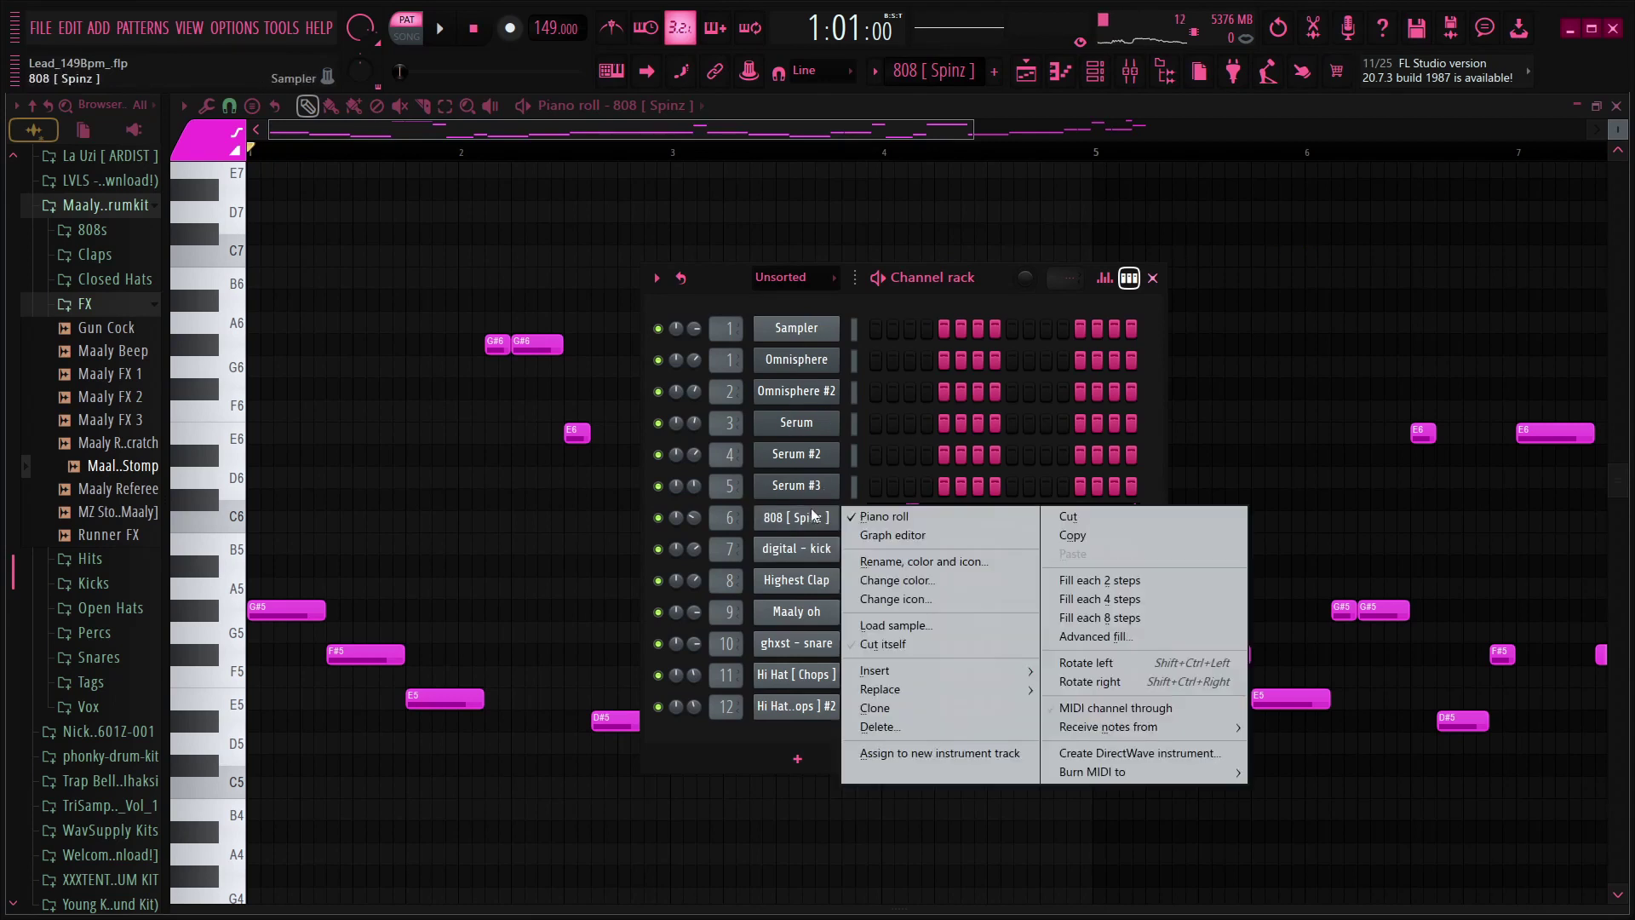
pyautogui.click(917, 516)
pyautogui.rightClick(836, 511)
pyautogui.click(888, 516)
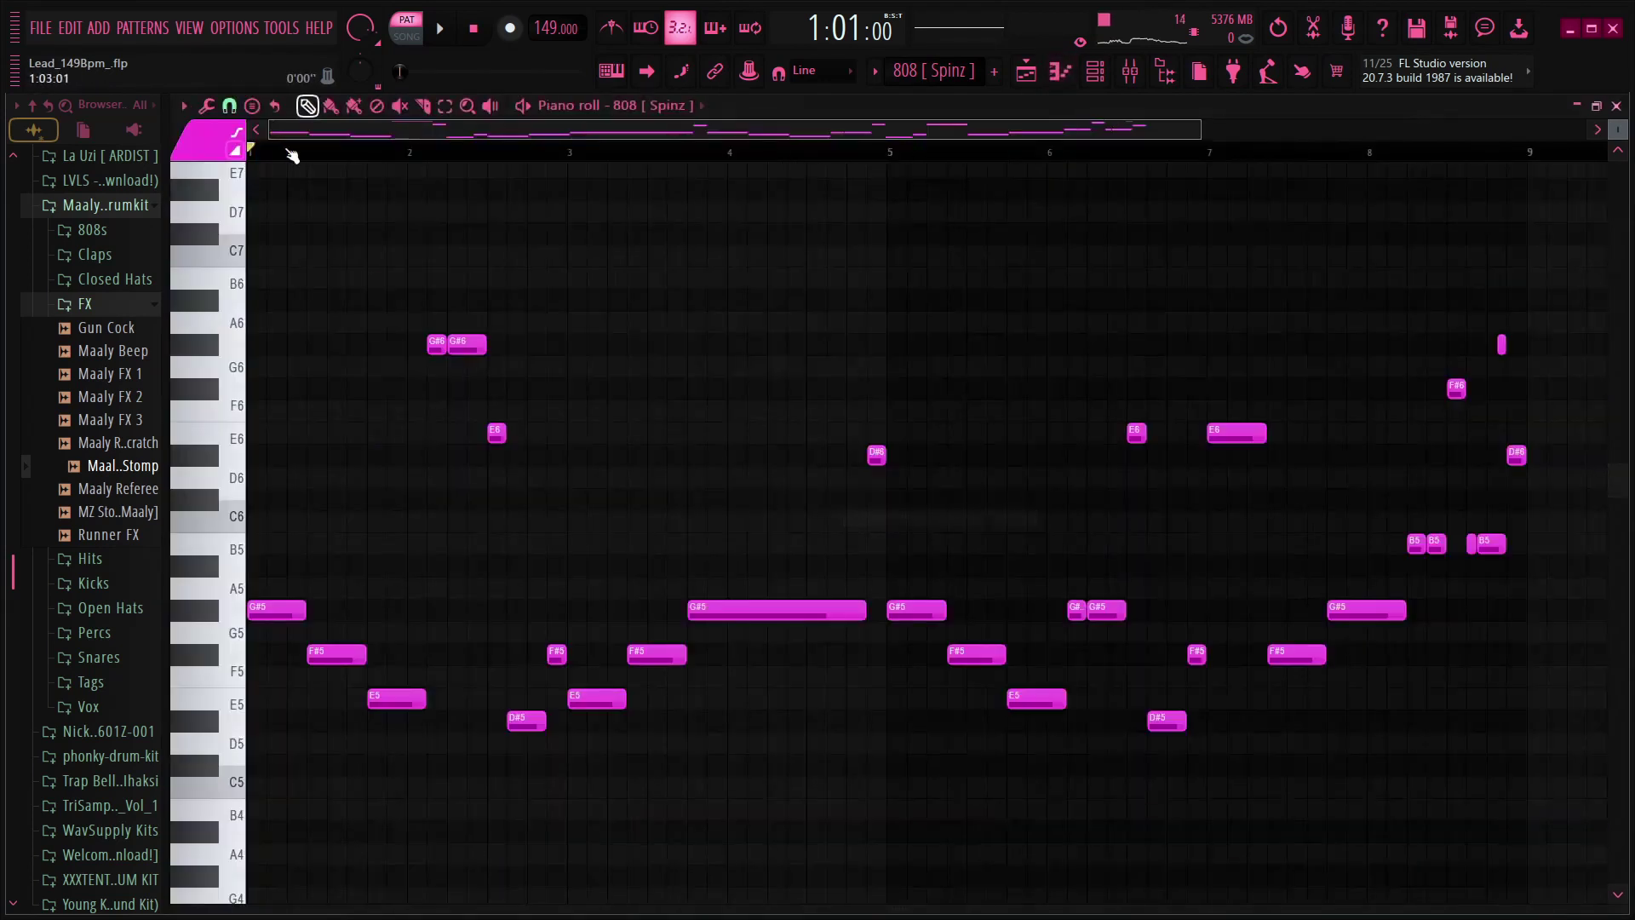
pyautogui.press('space')
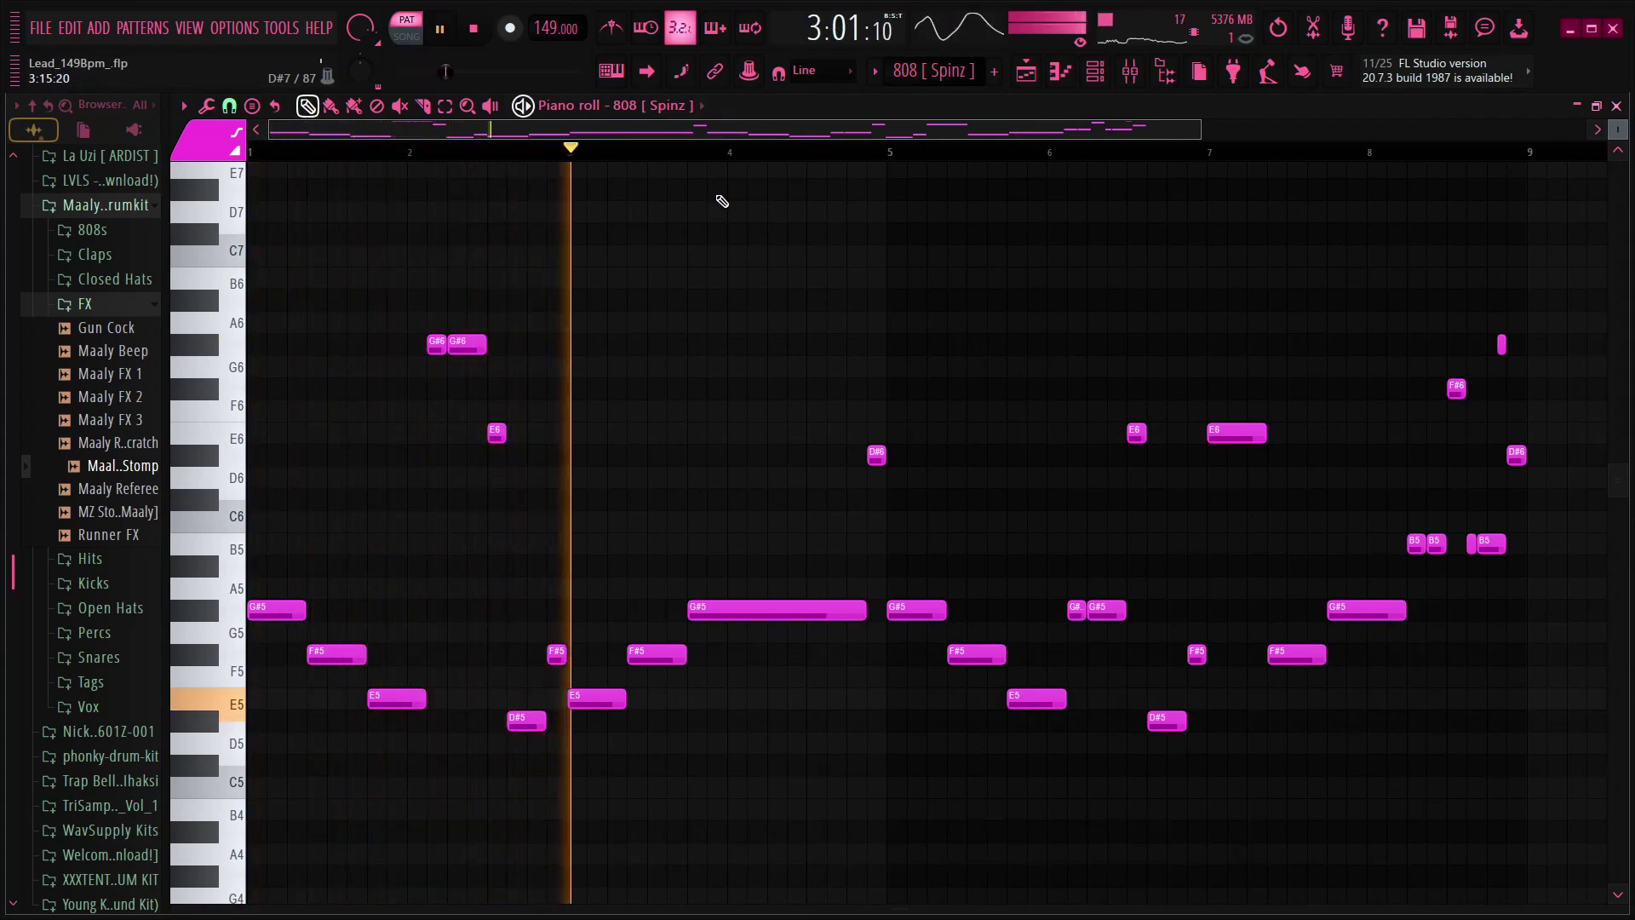
pyautogui.scroll(-1, 614, 162)
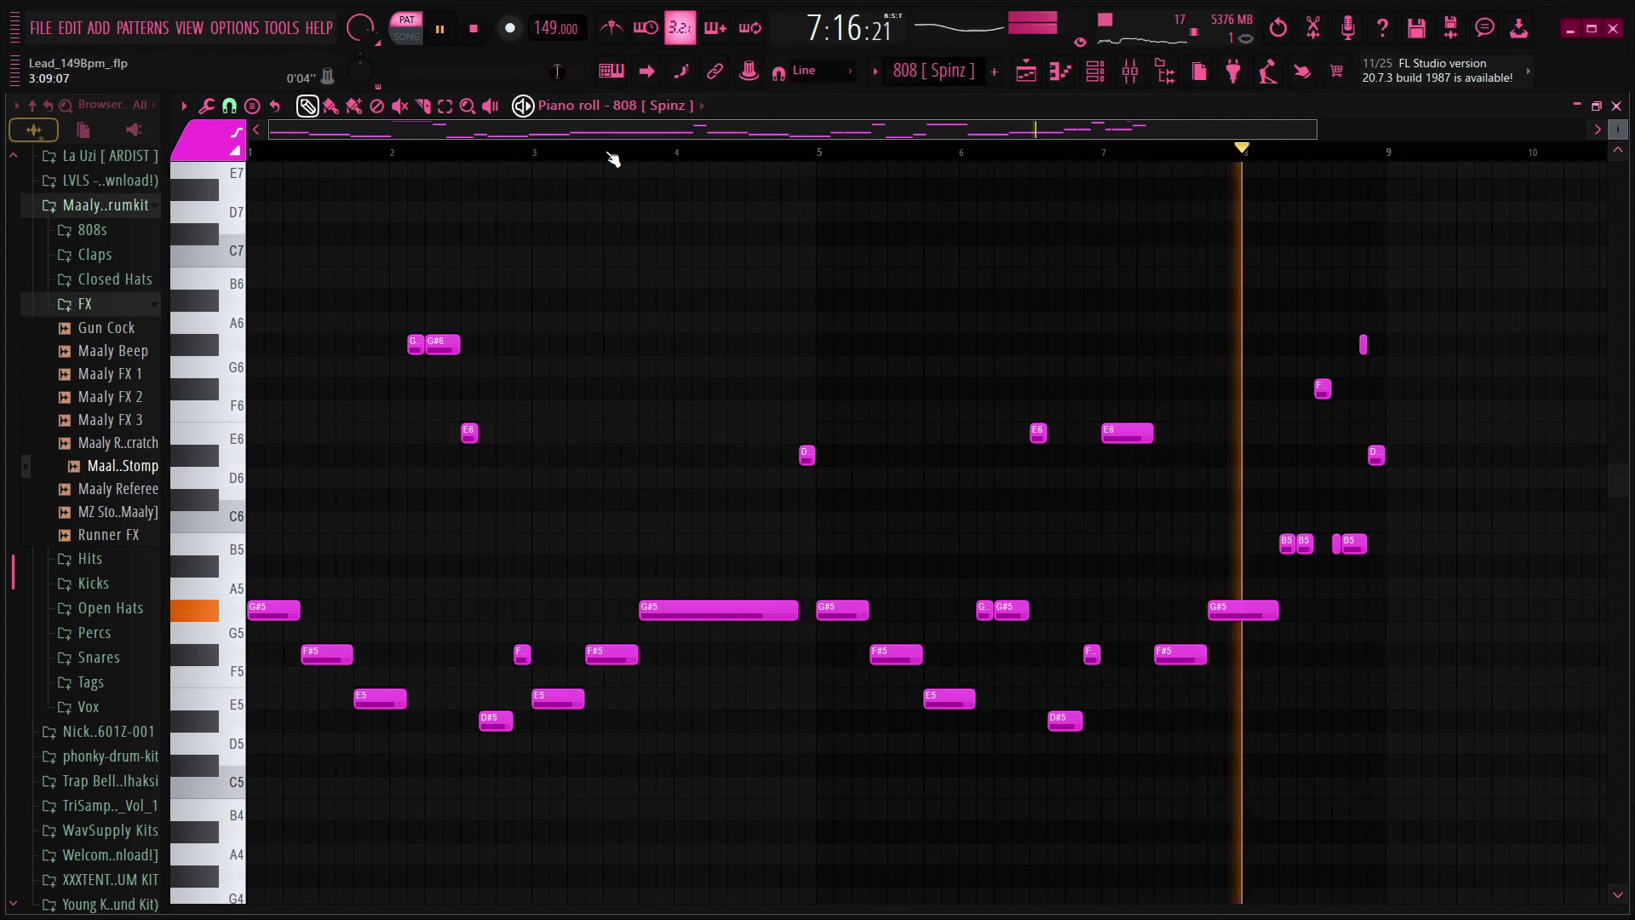
pyautogui.scroll(-1, 496, 154)
pyautogui.press('space')
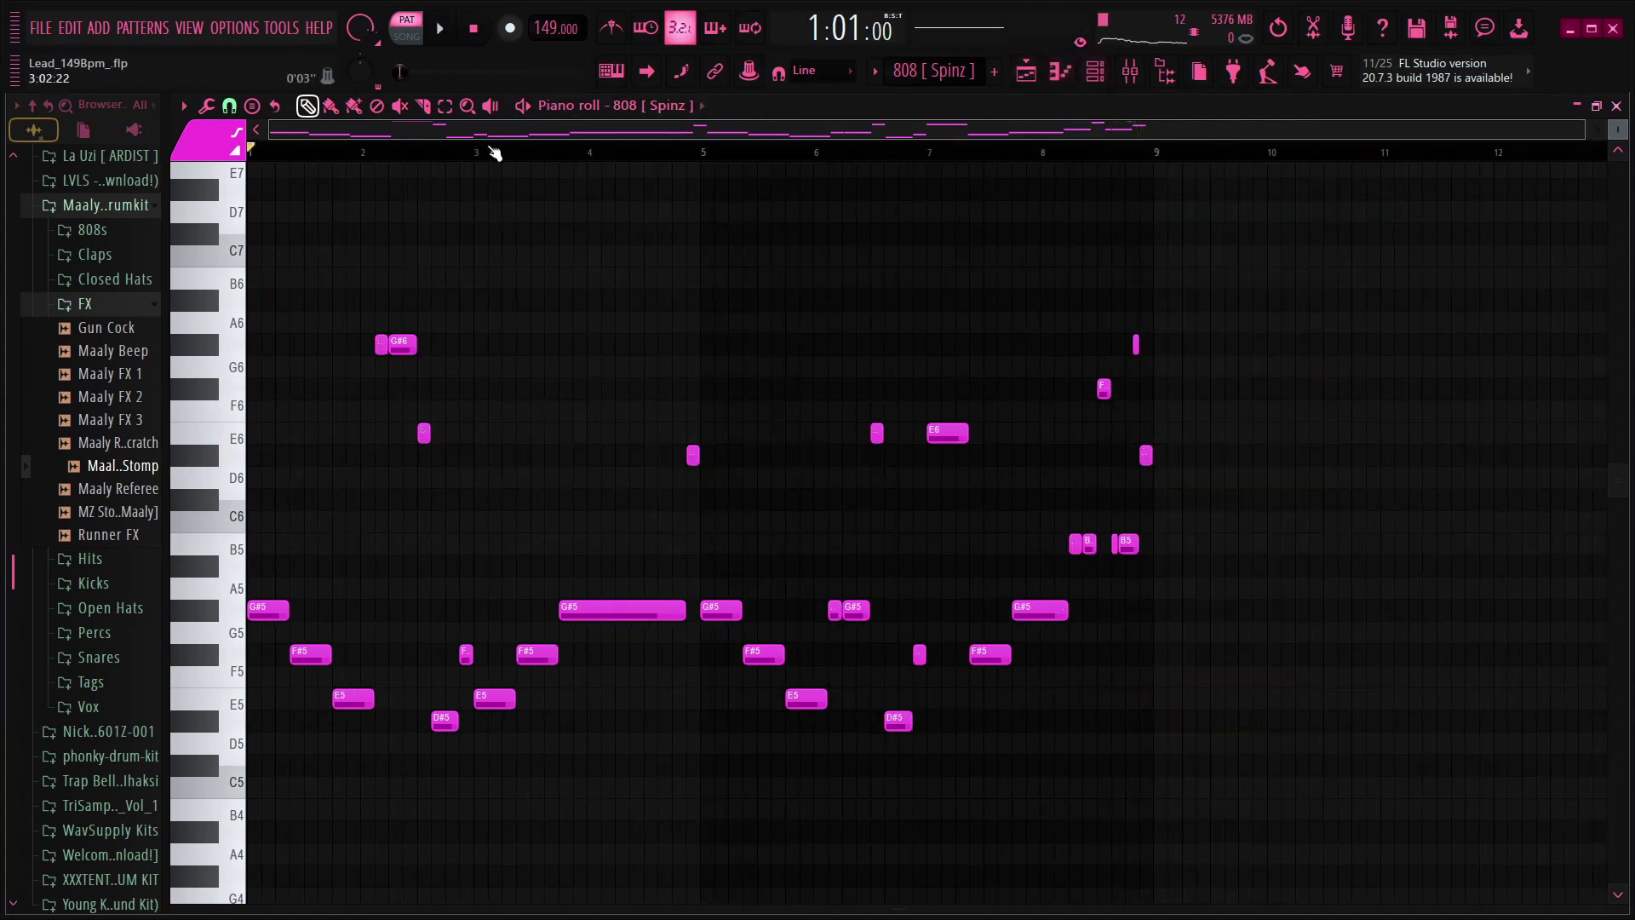
# - Review the 808 [ Spinz ] note layout across all eight bars
pyautogui.scroll(2, 492, 149)
pyautogui.moveTo(518, 133); pyautogui.dragTo(396, 134)
pyautogui.scroll(-2, 511, 152)
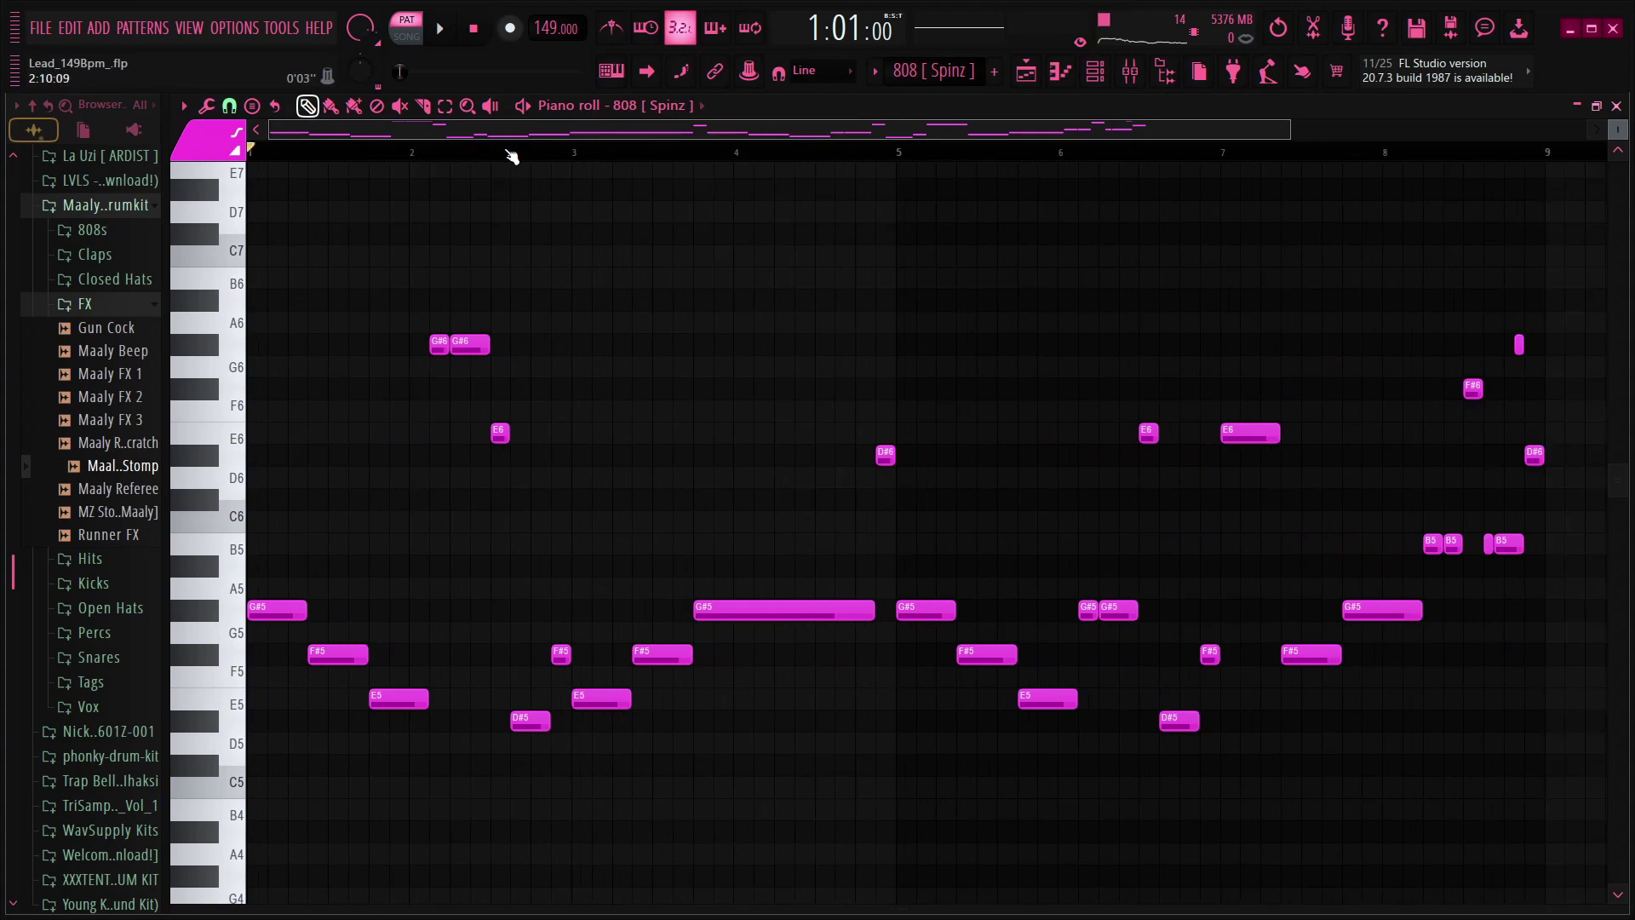
pyautogui.scroll(-1, 471, 156)
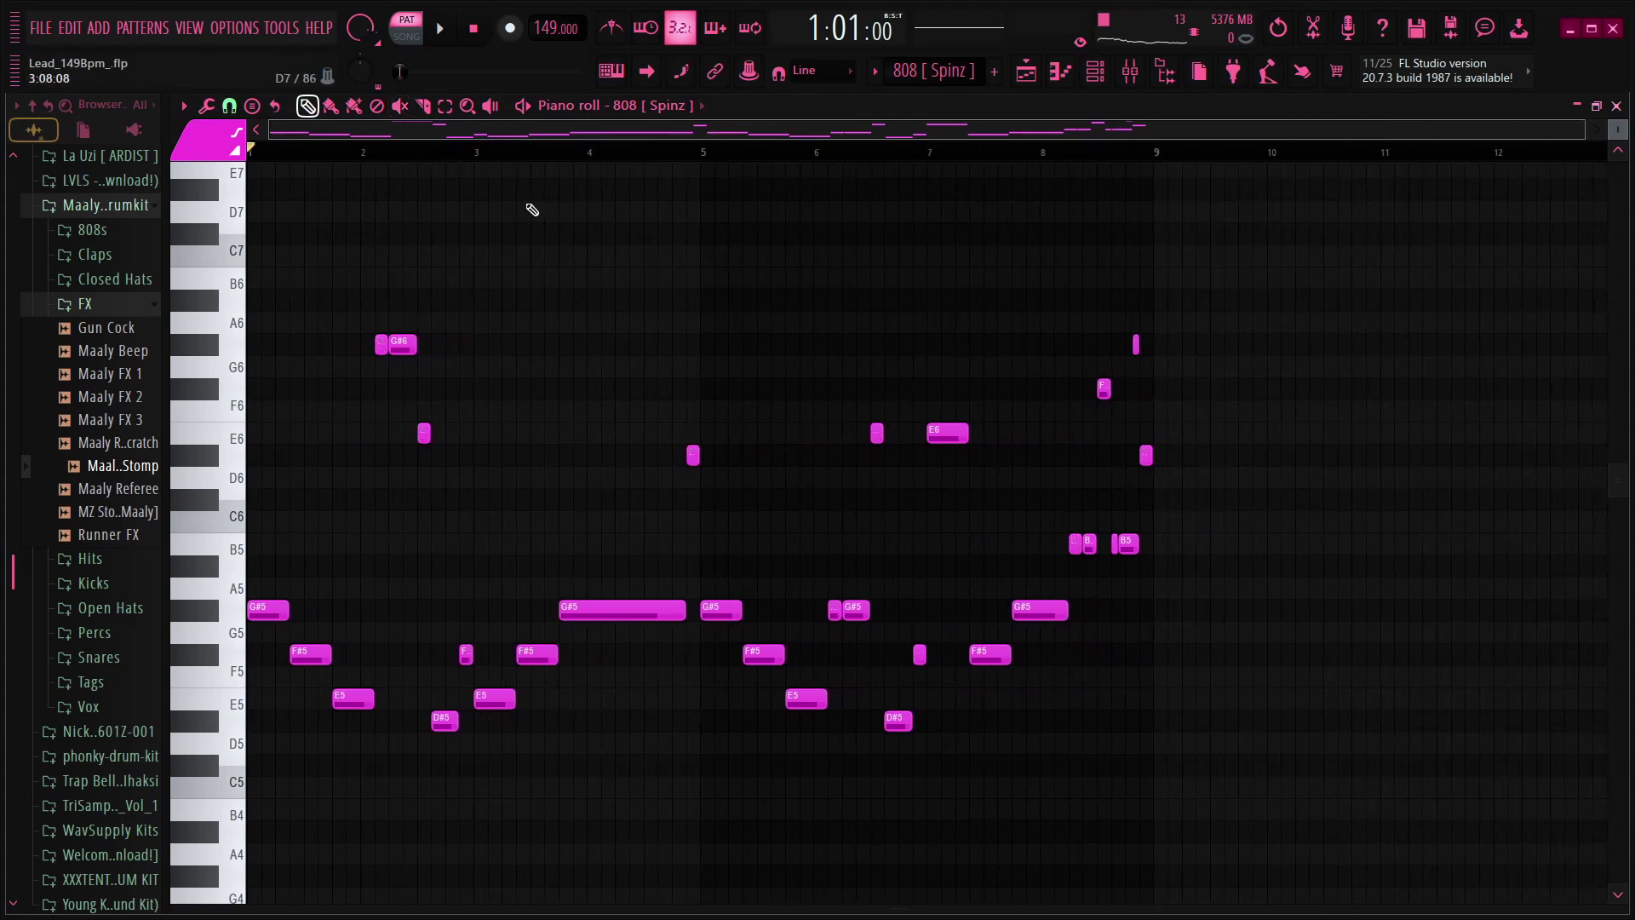
# - Go back to the playlist, open the digital - kick pattern on Track 8 and play it briefly
pyautogui.click(1009, 61)
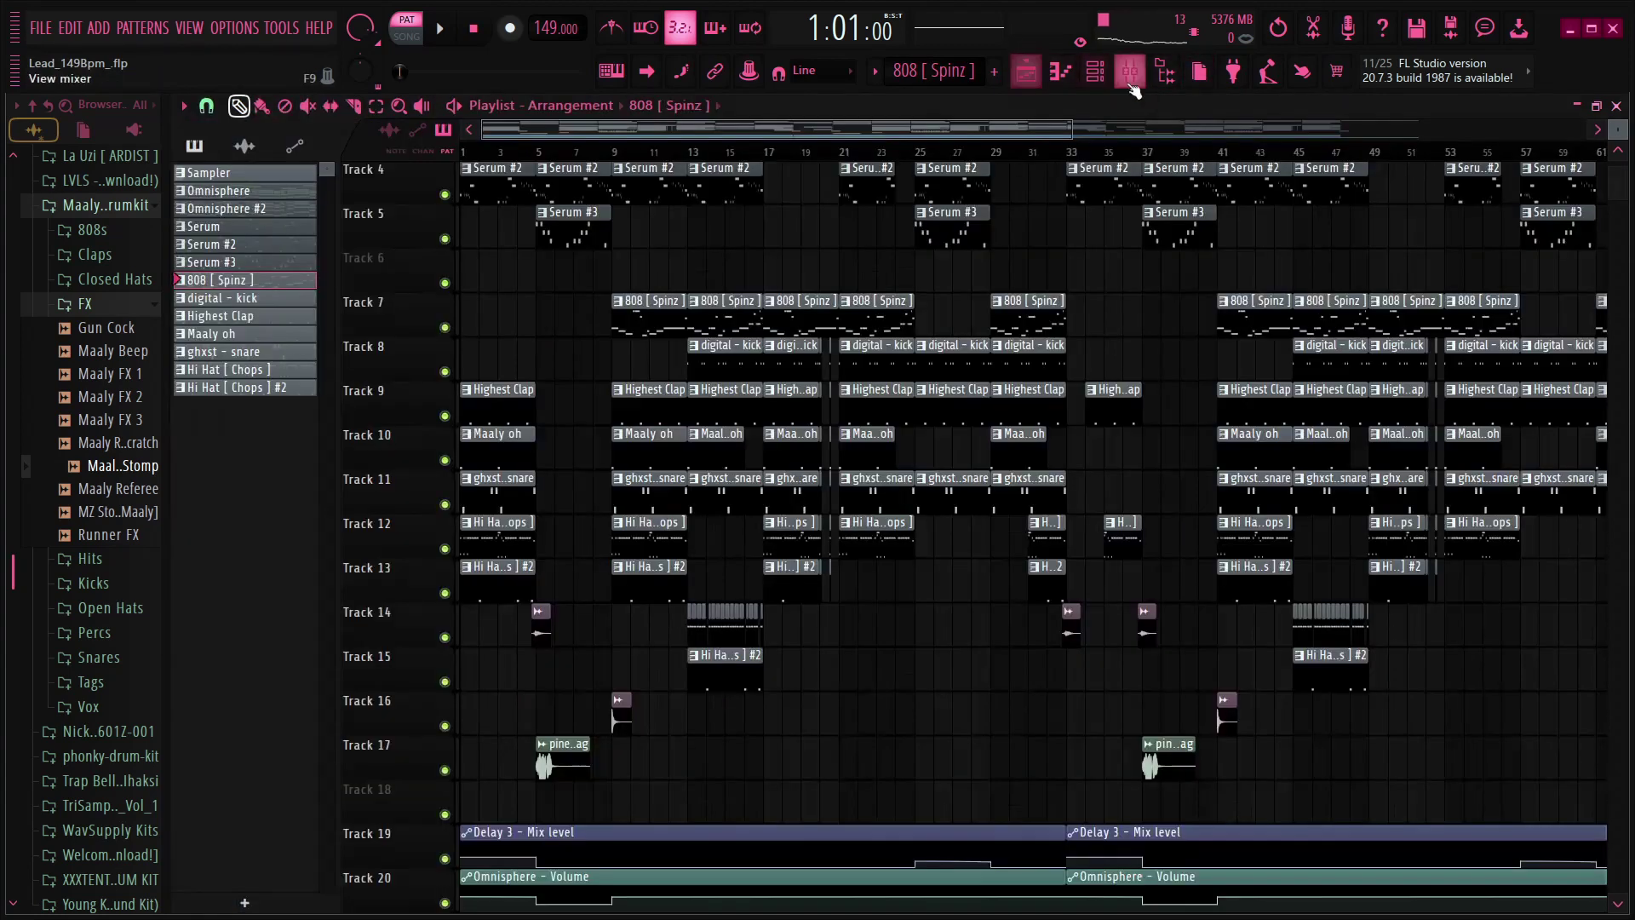
pyautogui.click(1096, 74)
pyautogui.doubleClick(708, 367)
pyautogui.scroll(-2, 558, 162)
pyautogui.press('space')
pyautogui.press('space')
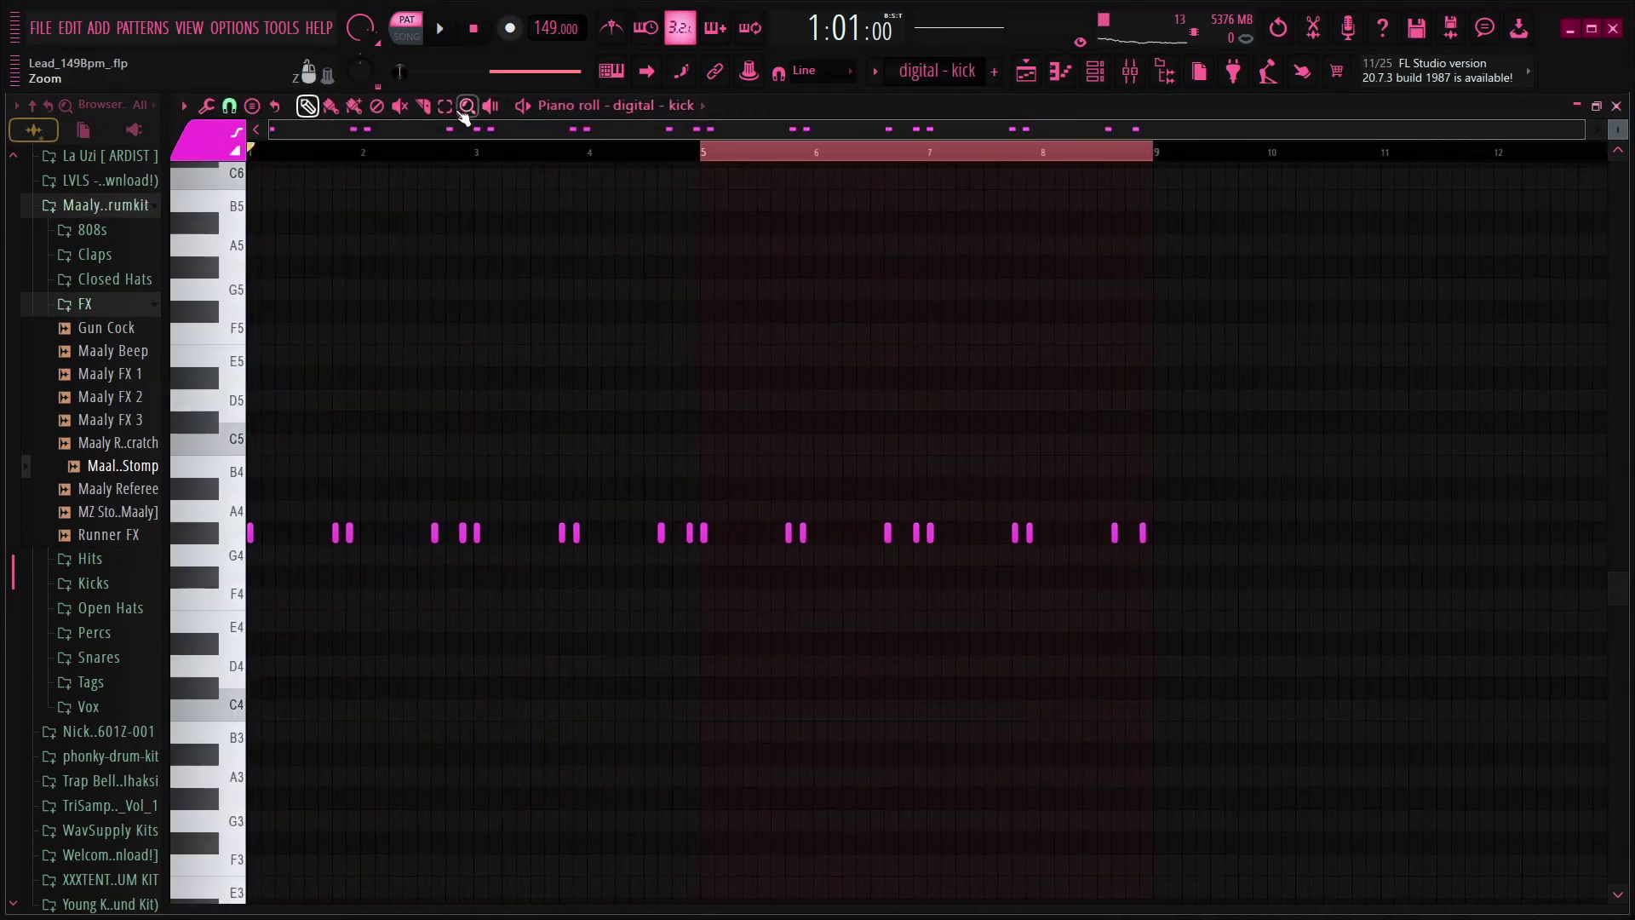
# - Highlight the paired kick notes late in bars 1 and 3, and clear the note and time selections
pyautogui.scroll(3, 514, 131)
pyautogui.moveTo(551, 503); pyautogui.dragTo(424, 547)
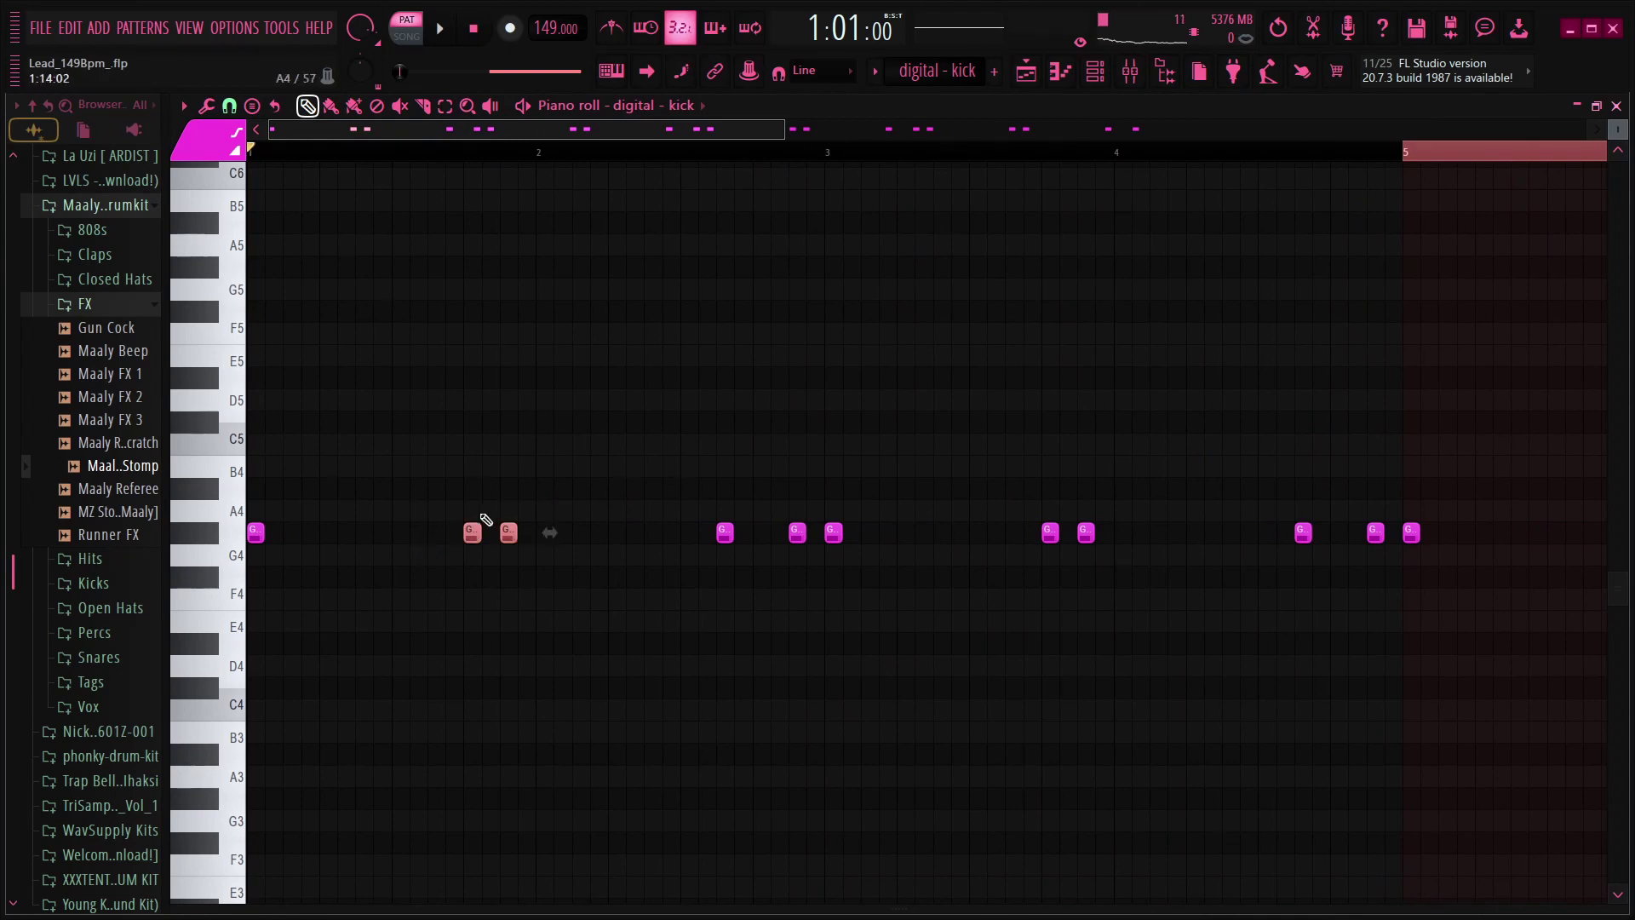
pyautogui.scroll(-2, 697, 162)
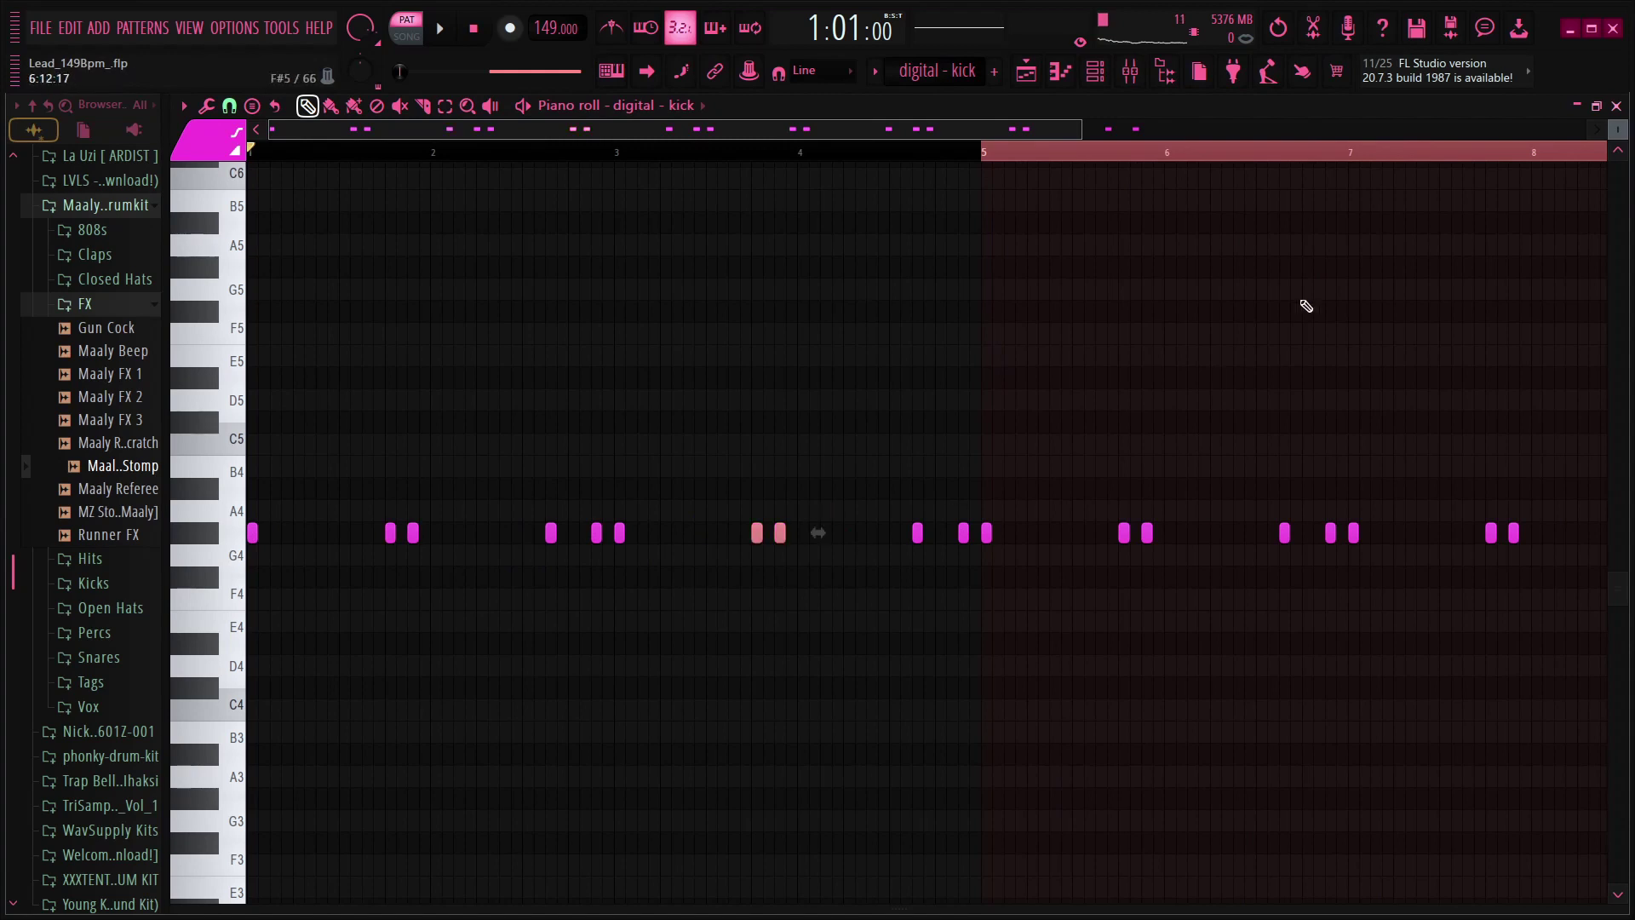
pyautogui.scroll(-1, 980, 160)
pyautogui.click(884, 156)
pyautogui.moveTo(883, 156); pyautogui.dragTo(9, 286)
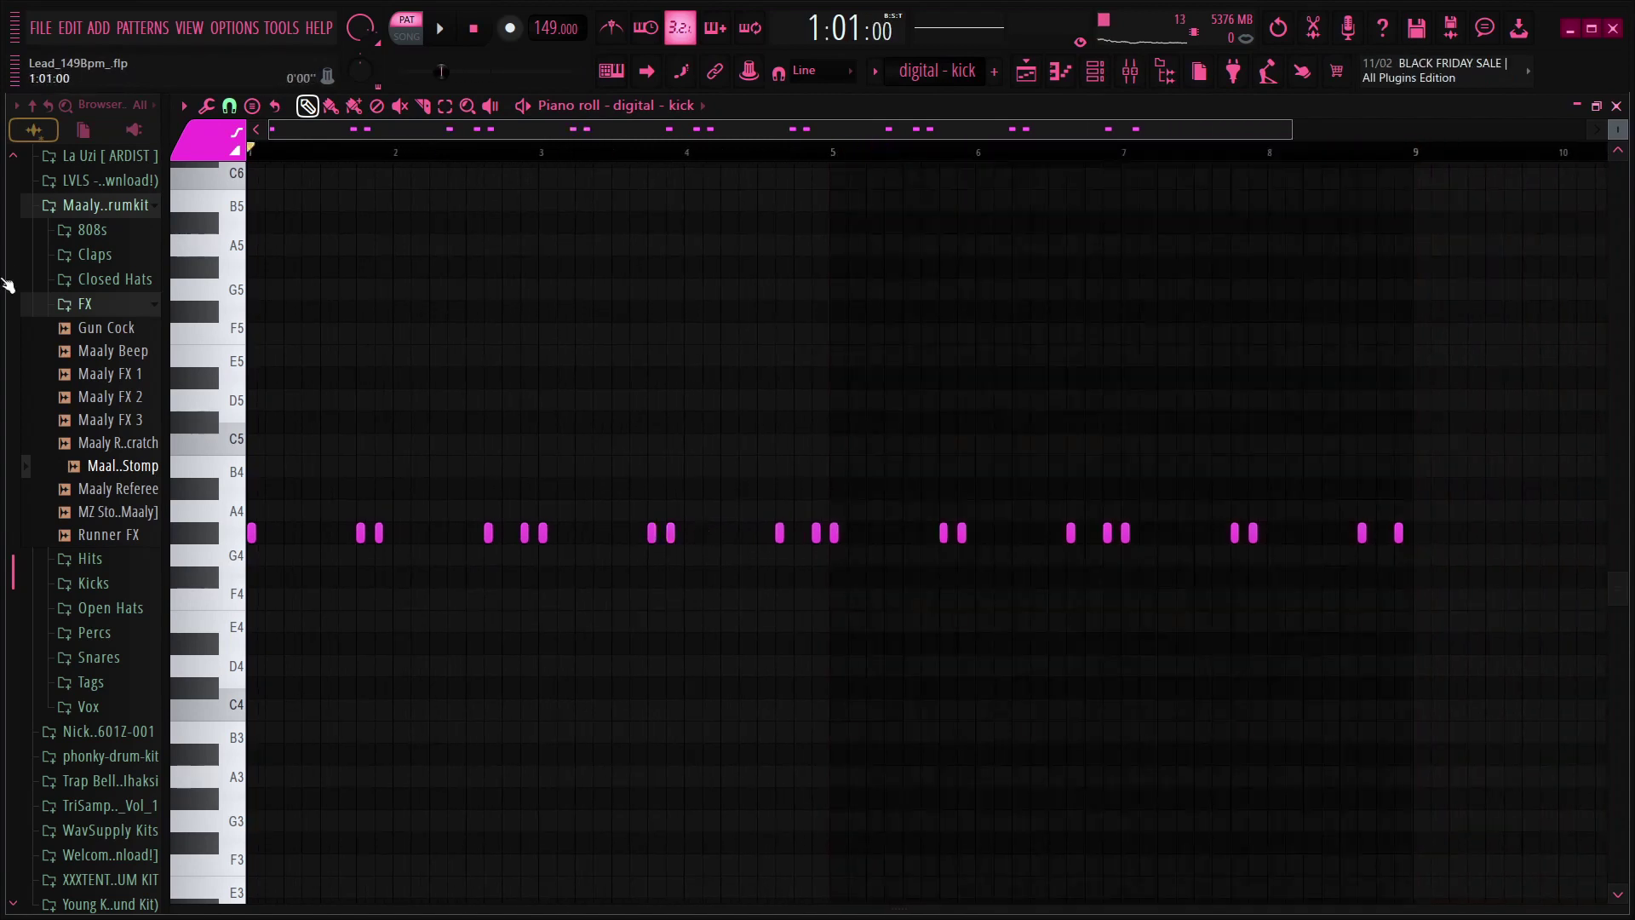
# - Play the digital - kick pattern into bar 4, stop it and review the kick placement
pyautogui.scroll(-1, 431, 164)
pyautogui.press('space')
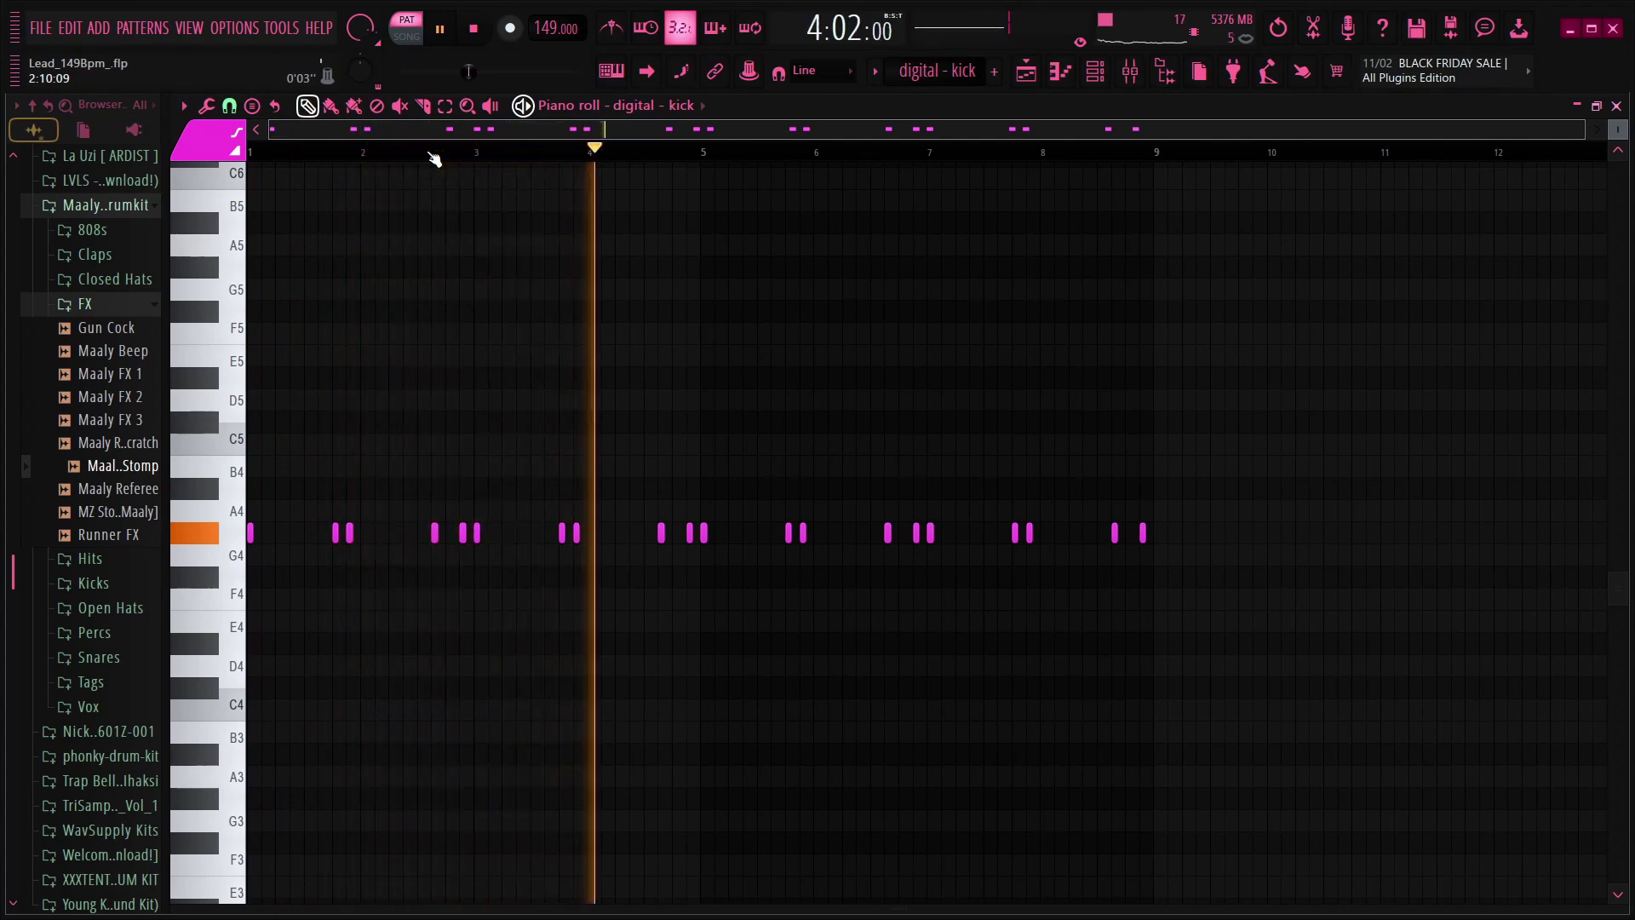
pyautogui.press('space')
pyautogui.scroll(5, 356, 146)
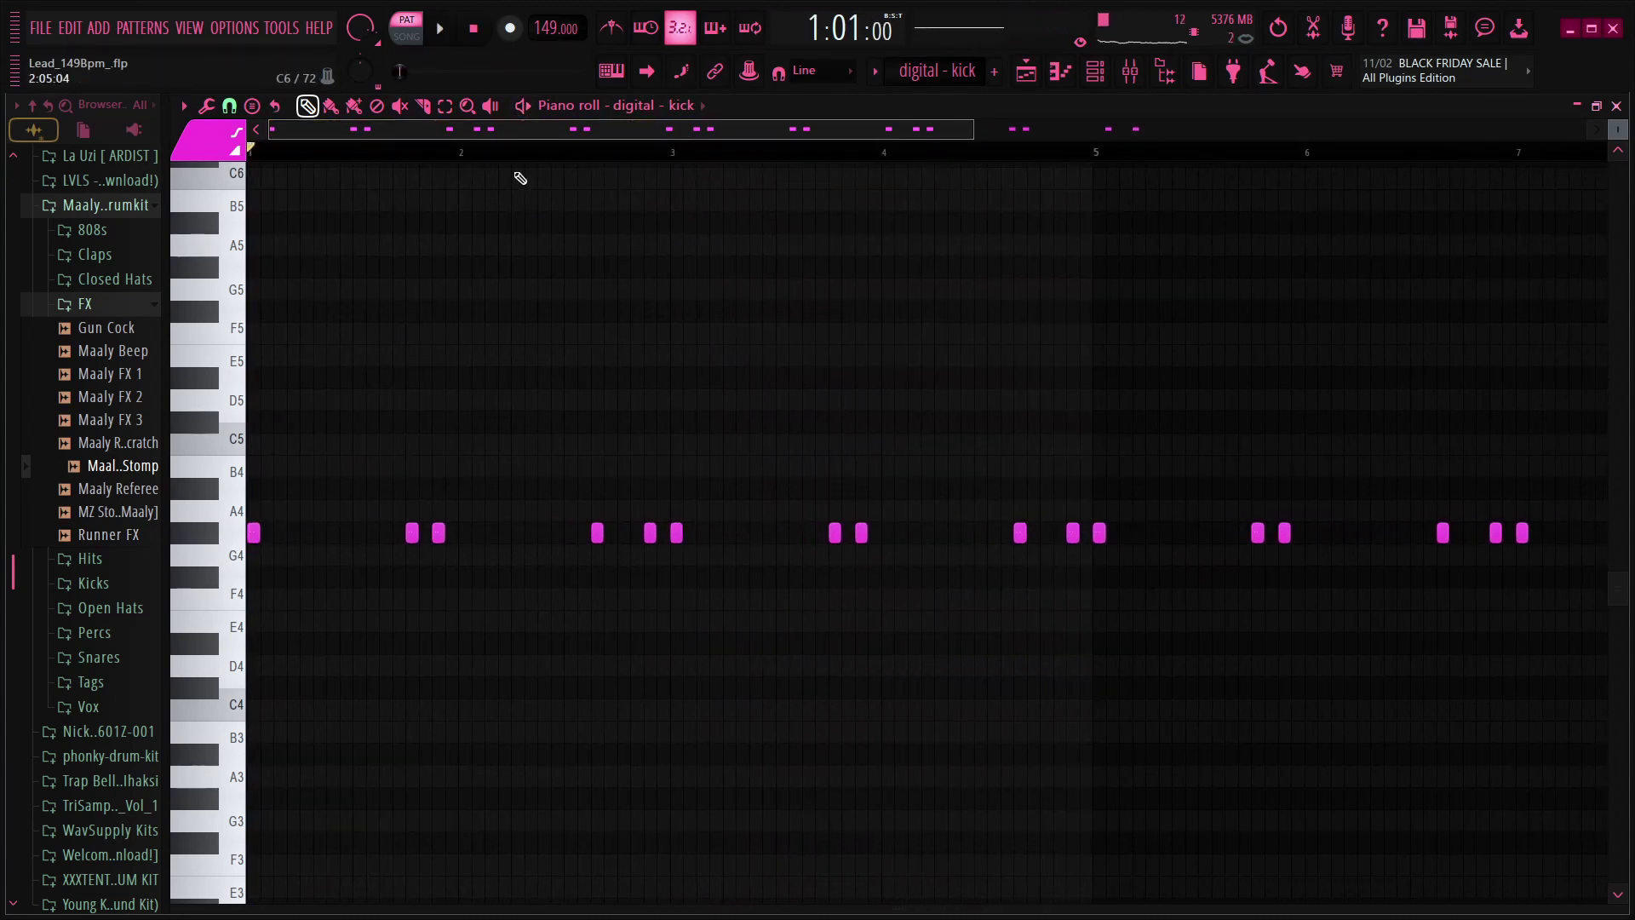
pyautogui.scroll(-5, 528, 157)
# - Select all the kick notes, raise them one octave to G#5 and audition the pattern
pyautogui.moveTo(1395, 438); pyautogui.dragTo(3, 769)
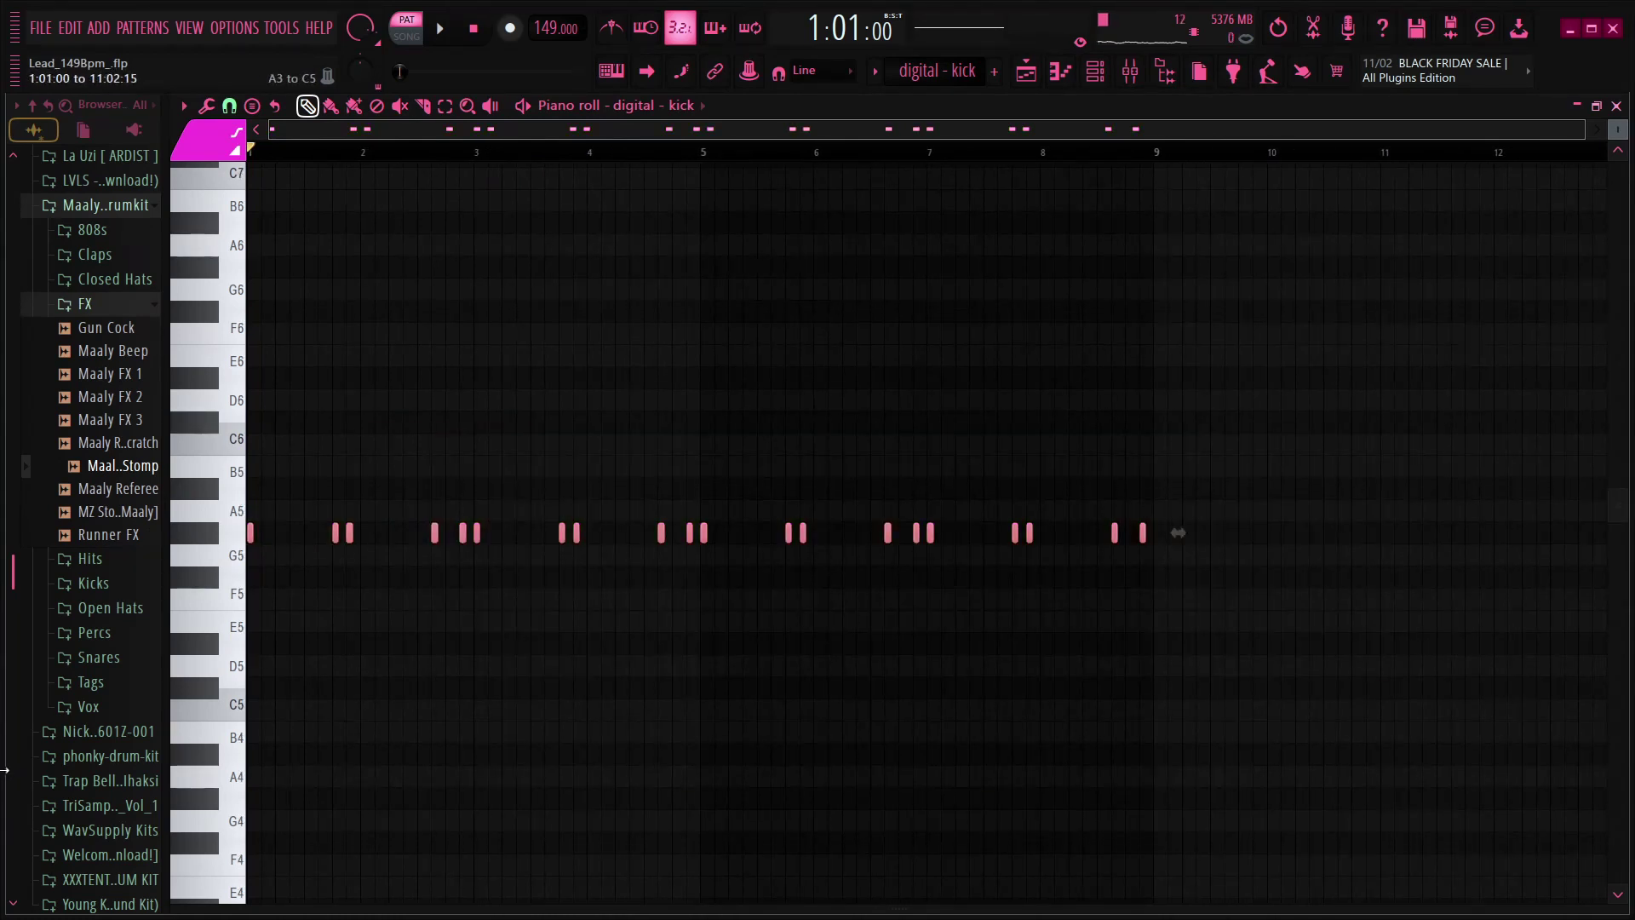
pyautogui.press('space')
pyautogui.press('space')
# - Lower the selected kick notes eight semitones to C5 and audition the pattern
pyautogui.press('Down')
pyautogui.press('Down')
pyautogui.press('Down')
pyautogui.press('Down')
pyautogui.press('Down')
pyautogui.press('Down')
pyautogui.press('Down')
pyautogui.press('Down')
pyautogui.press('space')
pyautogui.press('space')
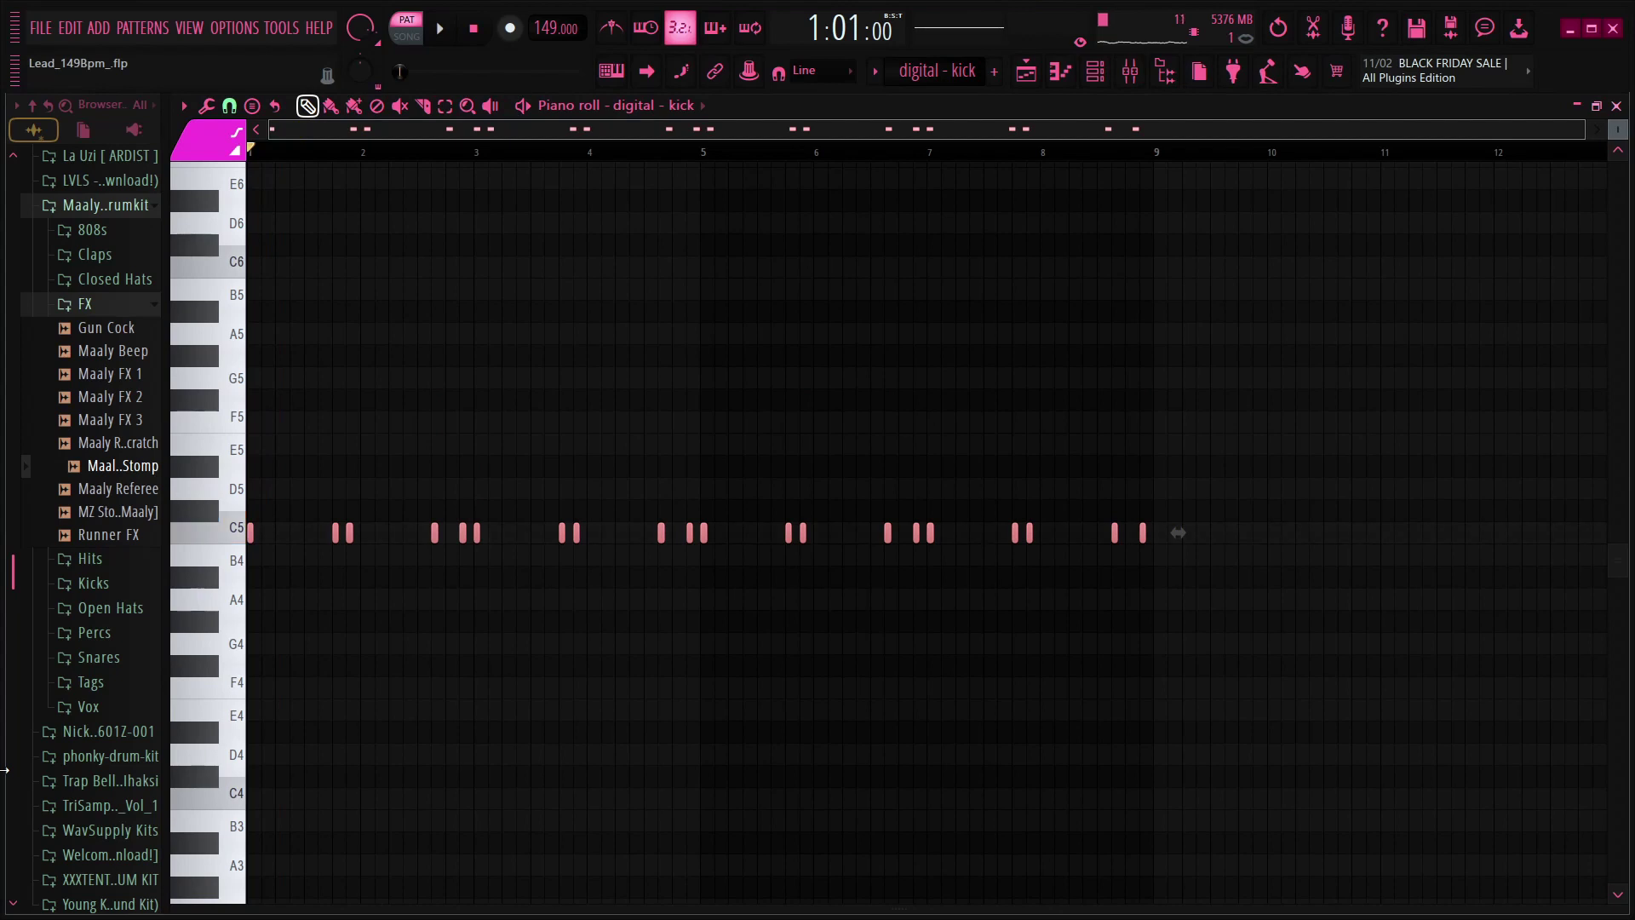
# - Lower the selected kick notes further to B4
pyautogui.press('Down')
pyautogui.press('Down')
pyautogui.press('Down')
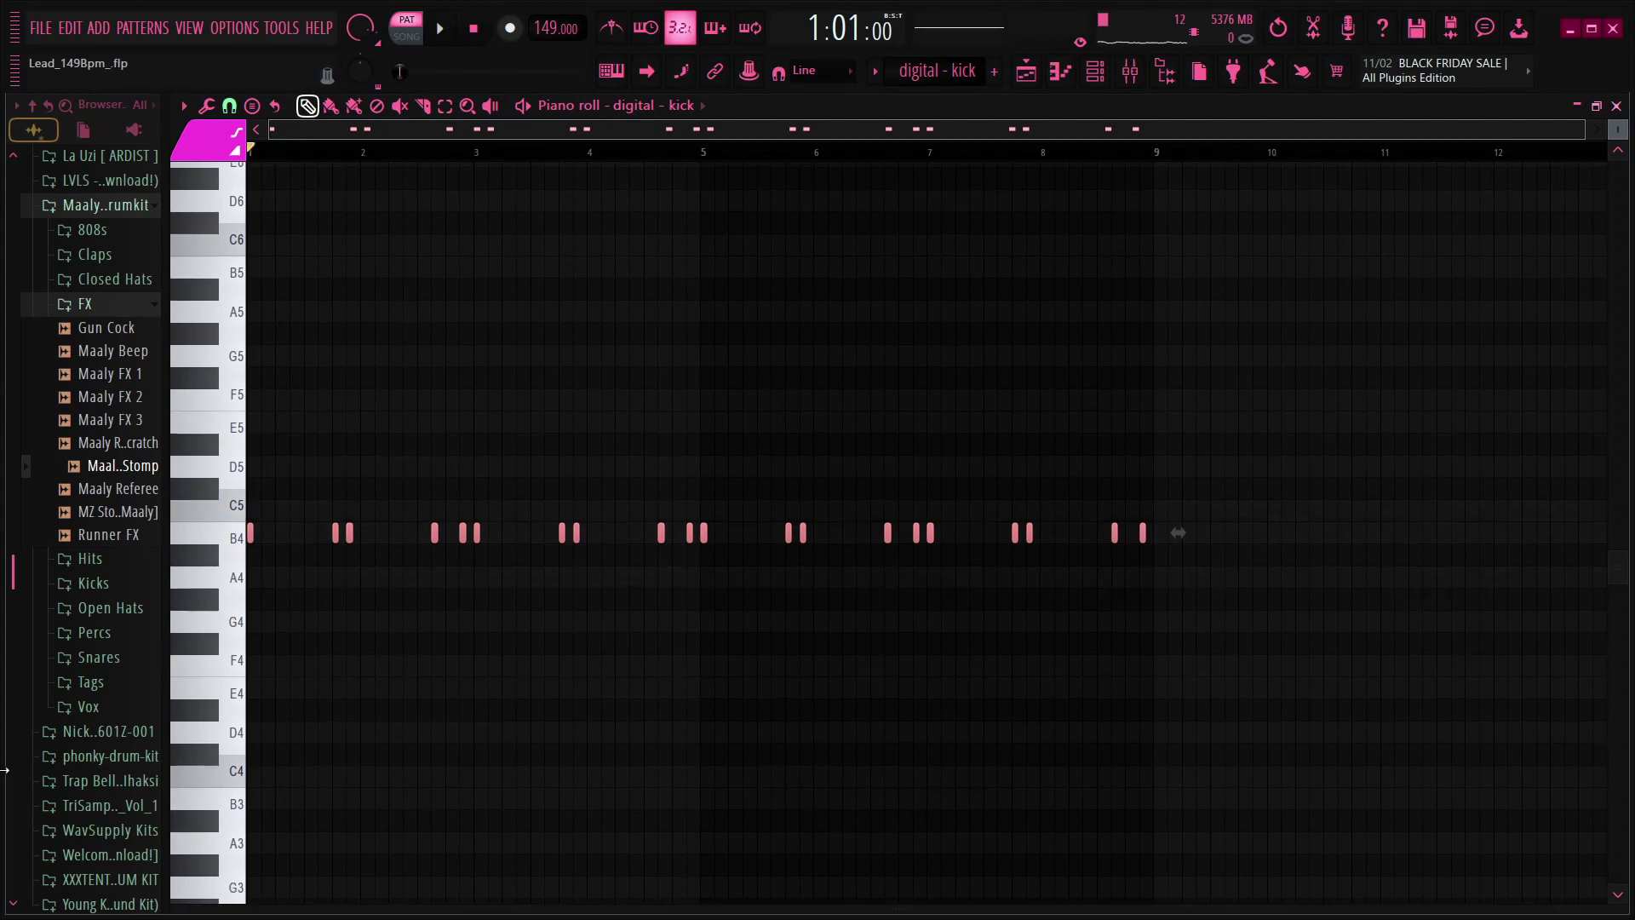
# - Open the Maaly oh pattern, clear its time selection and examine its C5 hits in bars 1, 3, 5 and 7
pyautogui.scroll(4, 419, 138)
pyautogui.scroll(-3, 436, 154)
pyautogui.click(537, 331)
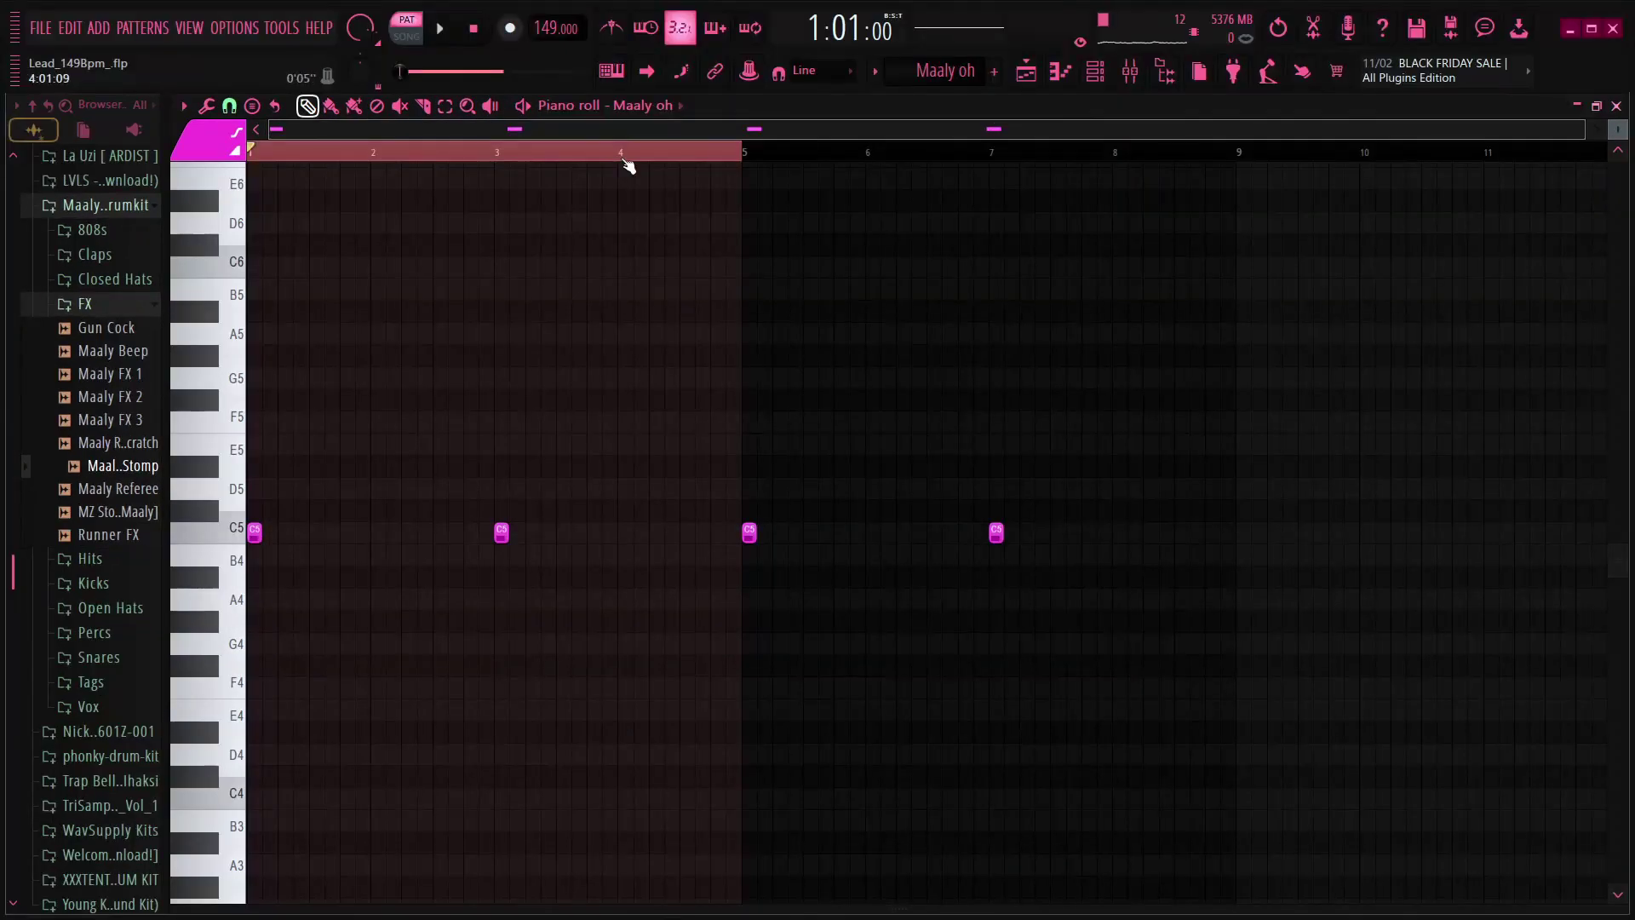
pyautogui.click(629, 159)
pyautogui.scroll(3, 409, 153)
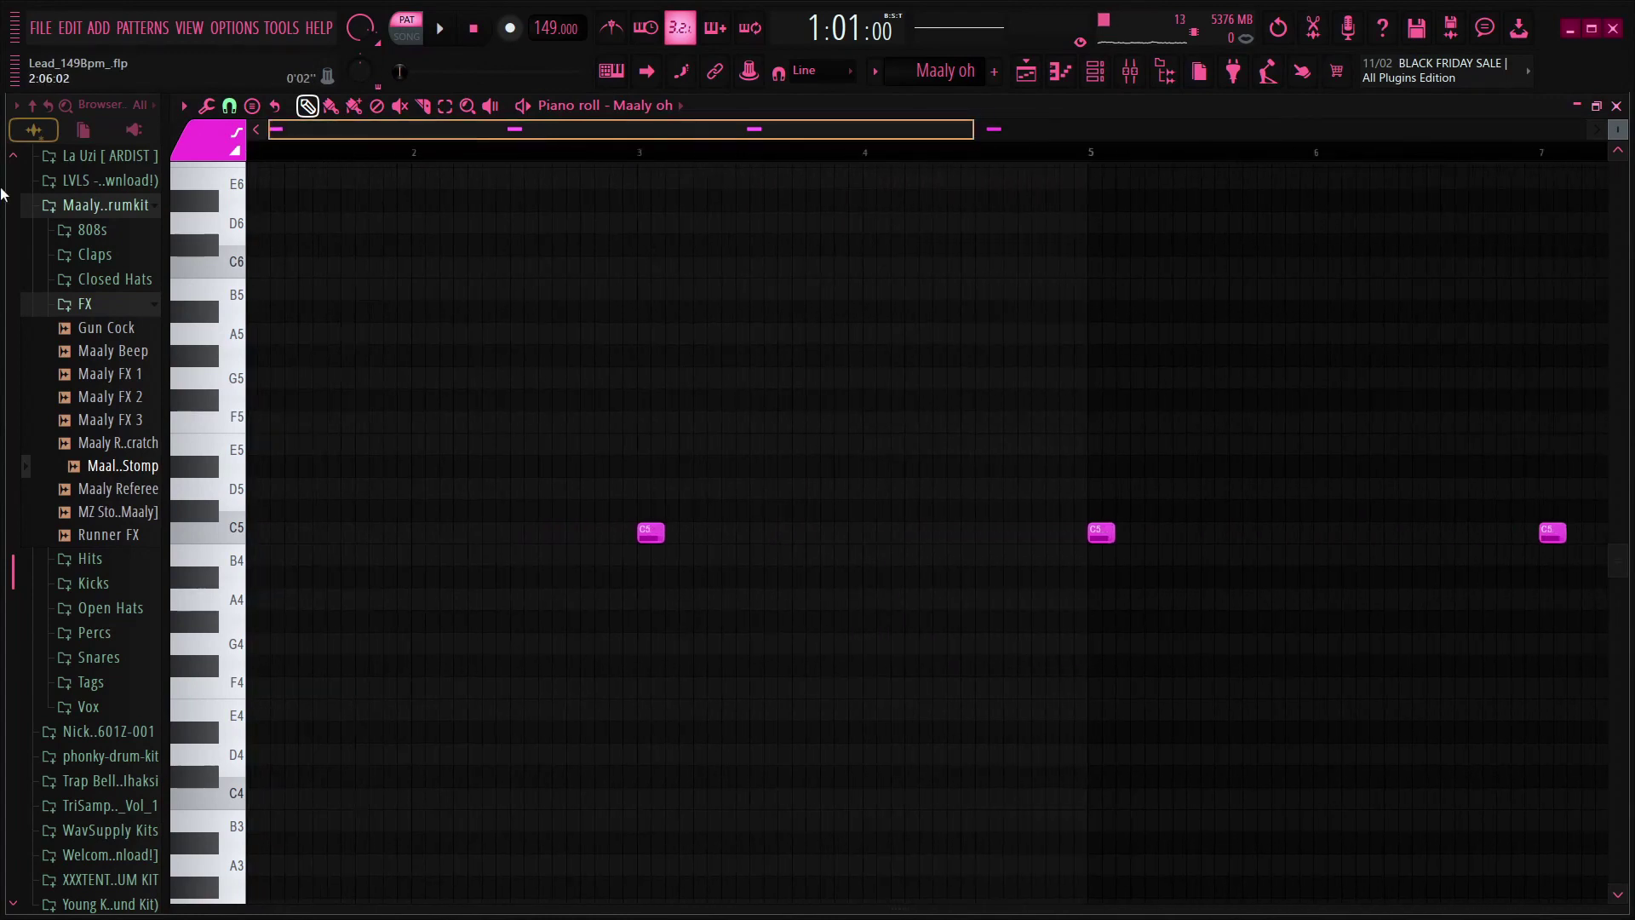
pyautogui.scroll(-2, 565, 166)
pyautogui.scroll(-1, 565, 165)
pyautogui.scroll(4, 310, 285)
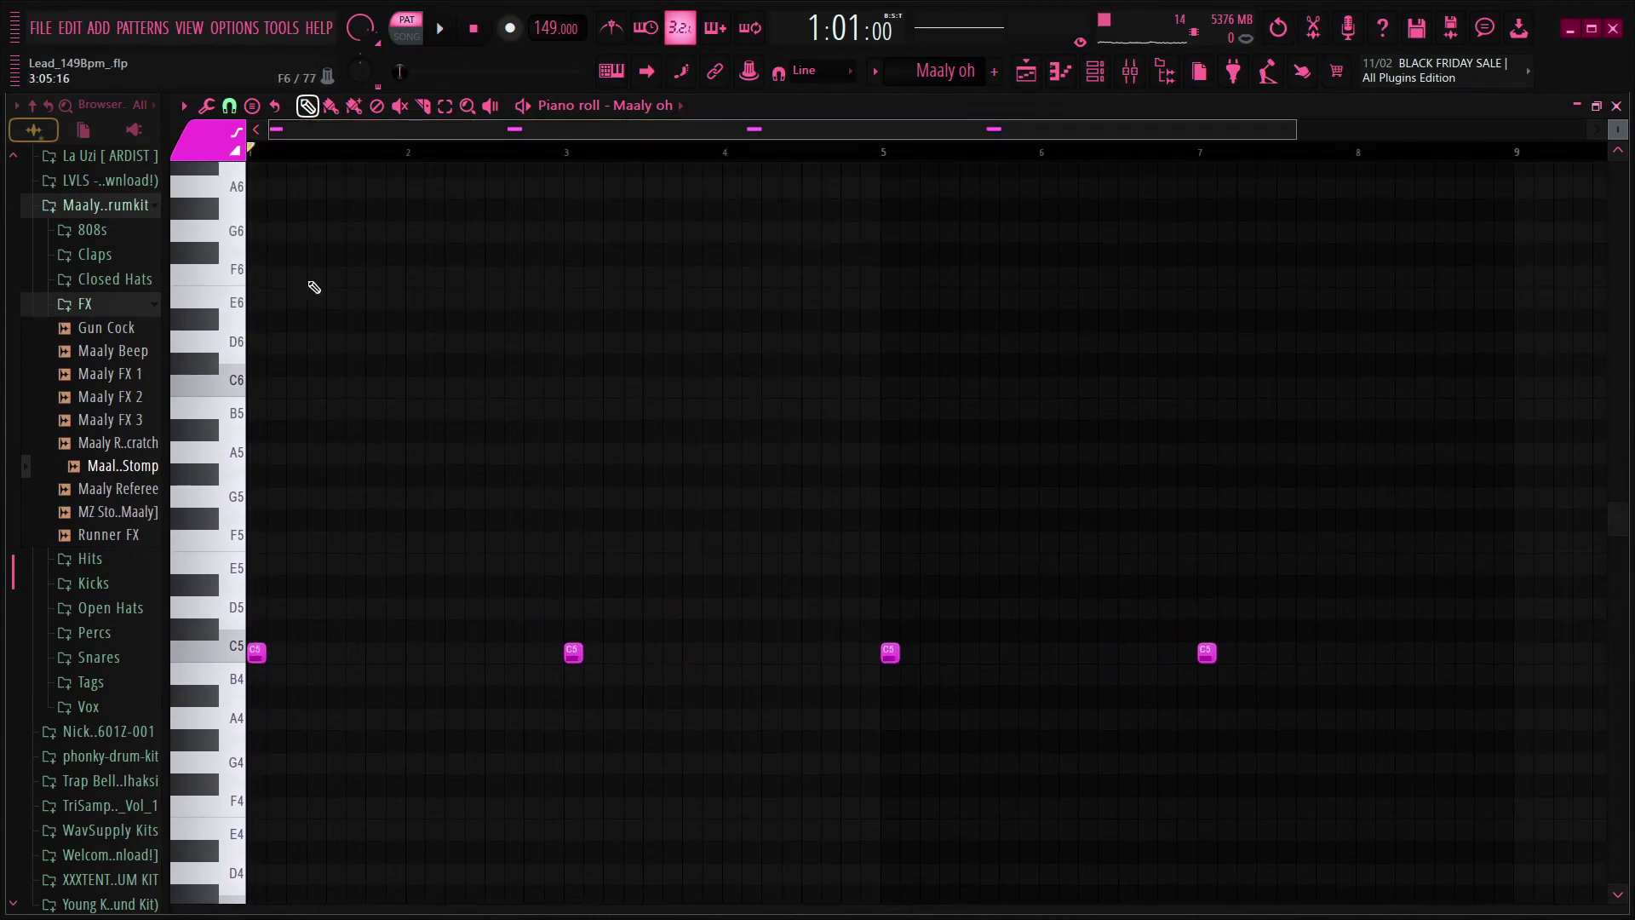
# - Audition the Maaly oh pattern, then return to the playlist arrangement
pyautogui.press('space')
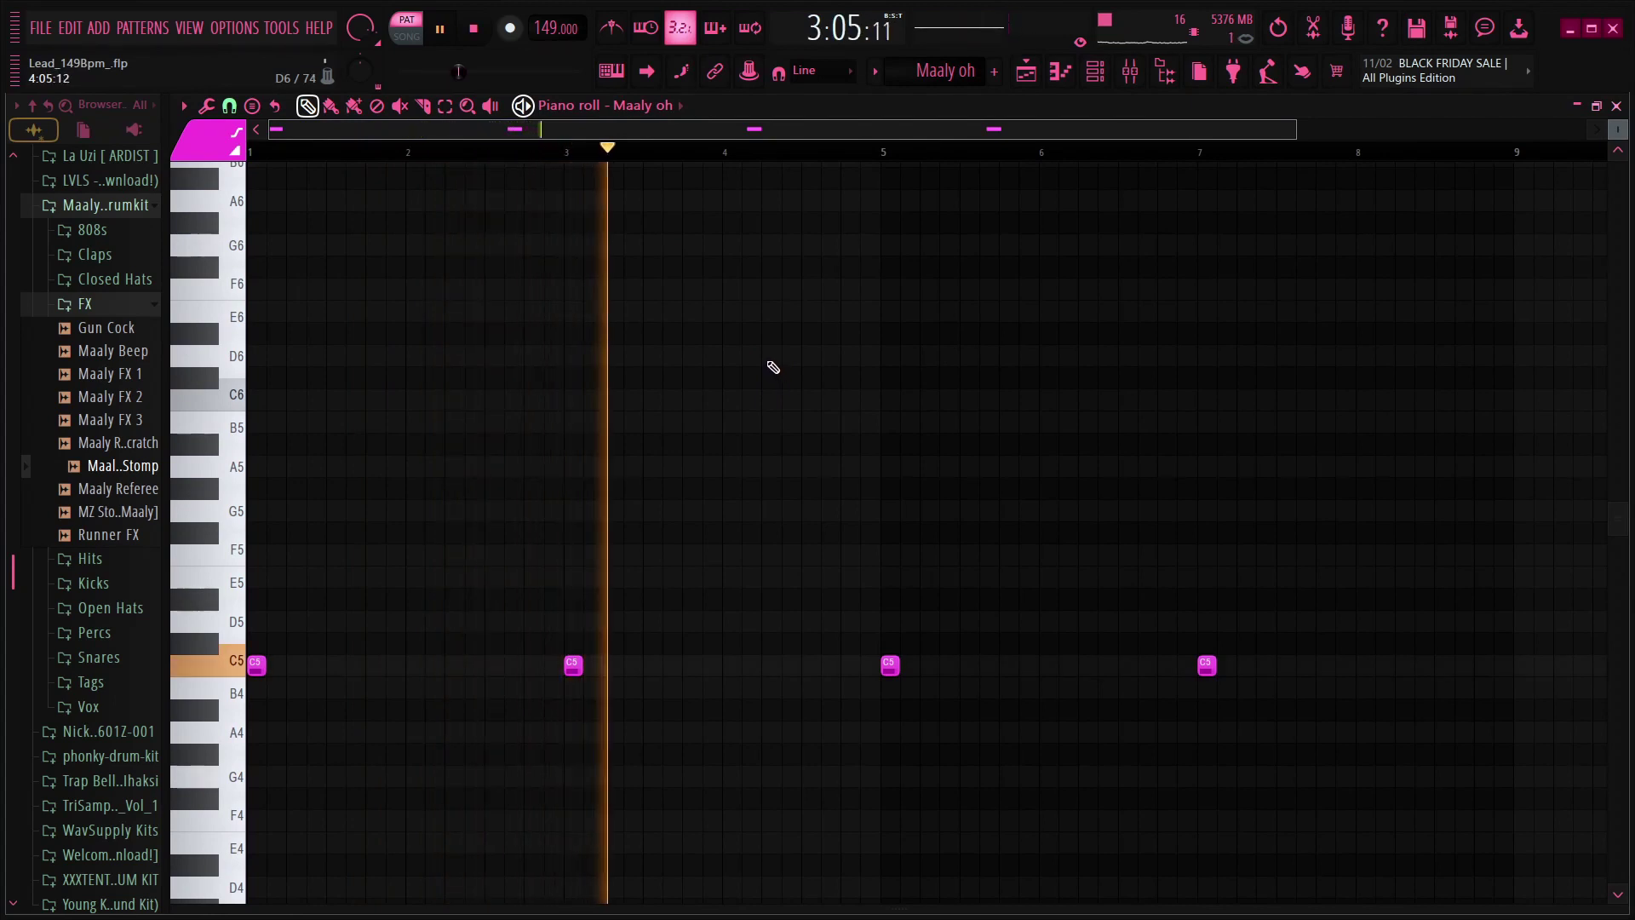
pyautogui.press('space')
pyautogui.click(1026, 72)
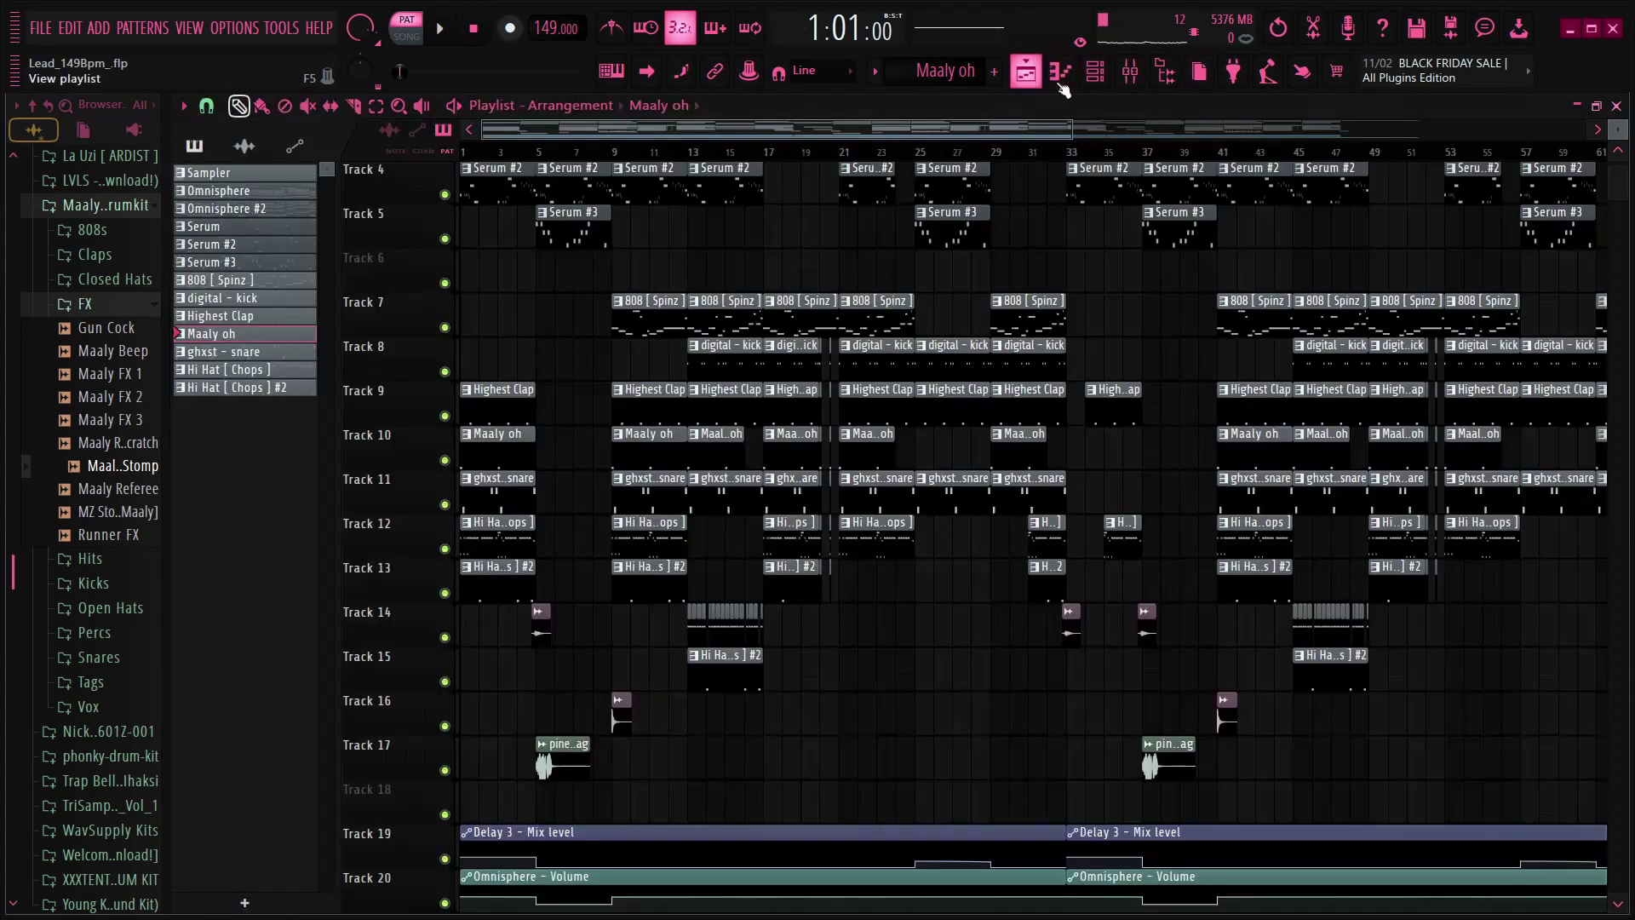
# - Open the ghxst - snare pattern, clear its time selection and look closely at the first bars
pyautogui.doubleClick(696, 499)
pyautogui.press('space')
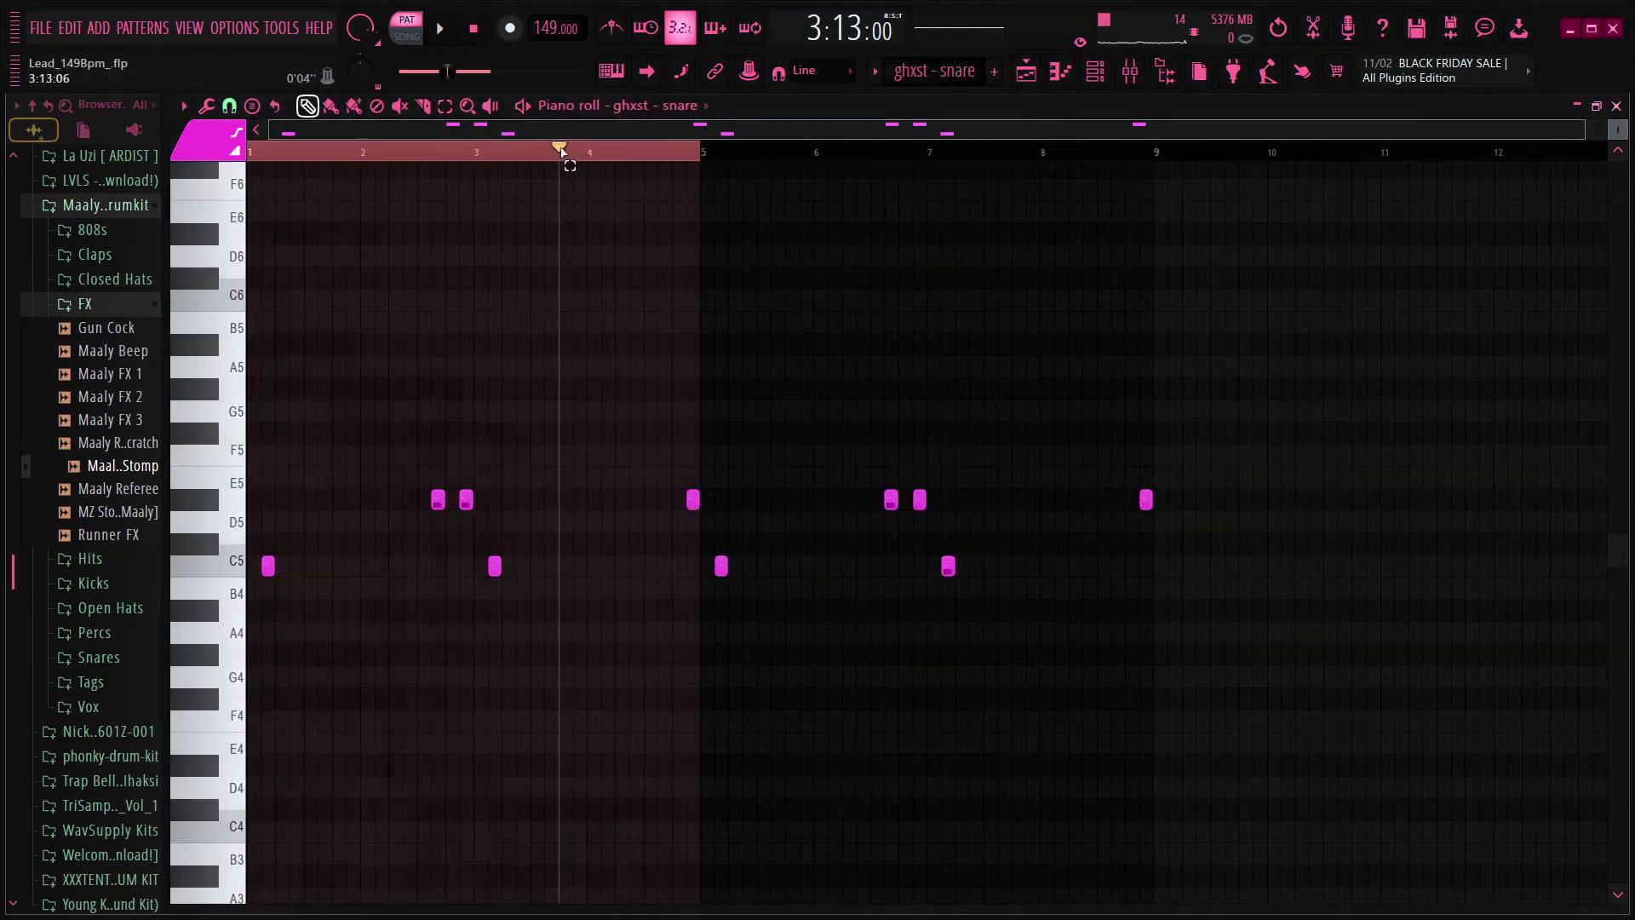
pyautogui.press('space')
pyautogui.scroll(5, 452, 151)
pyautogui.moveTo(482, 133); pyautogui.dragTo(102, 197)
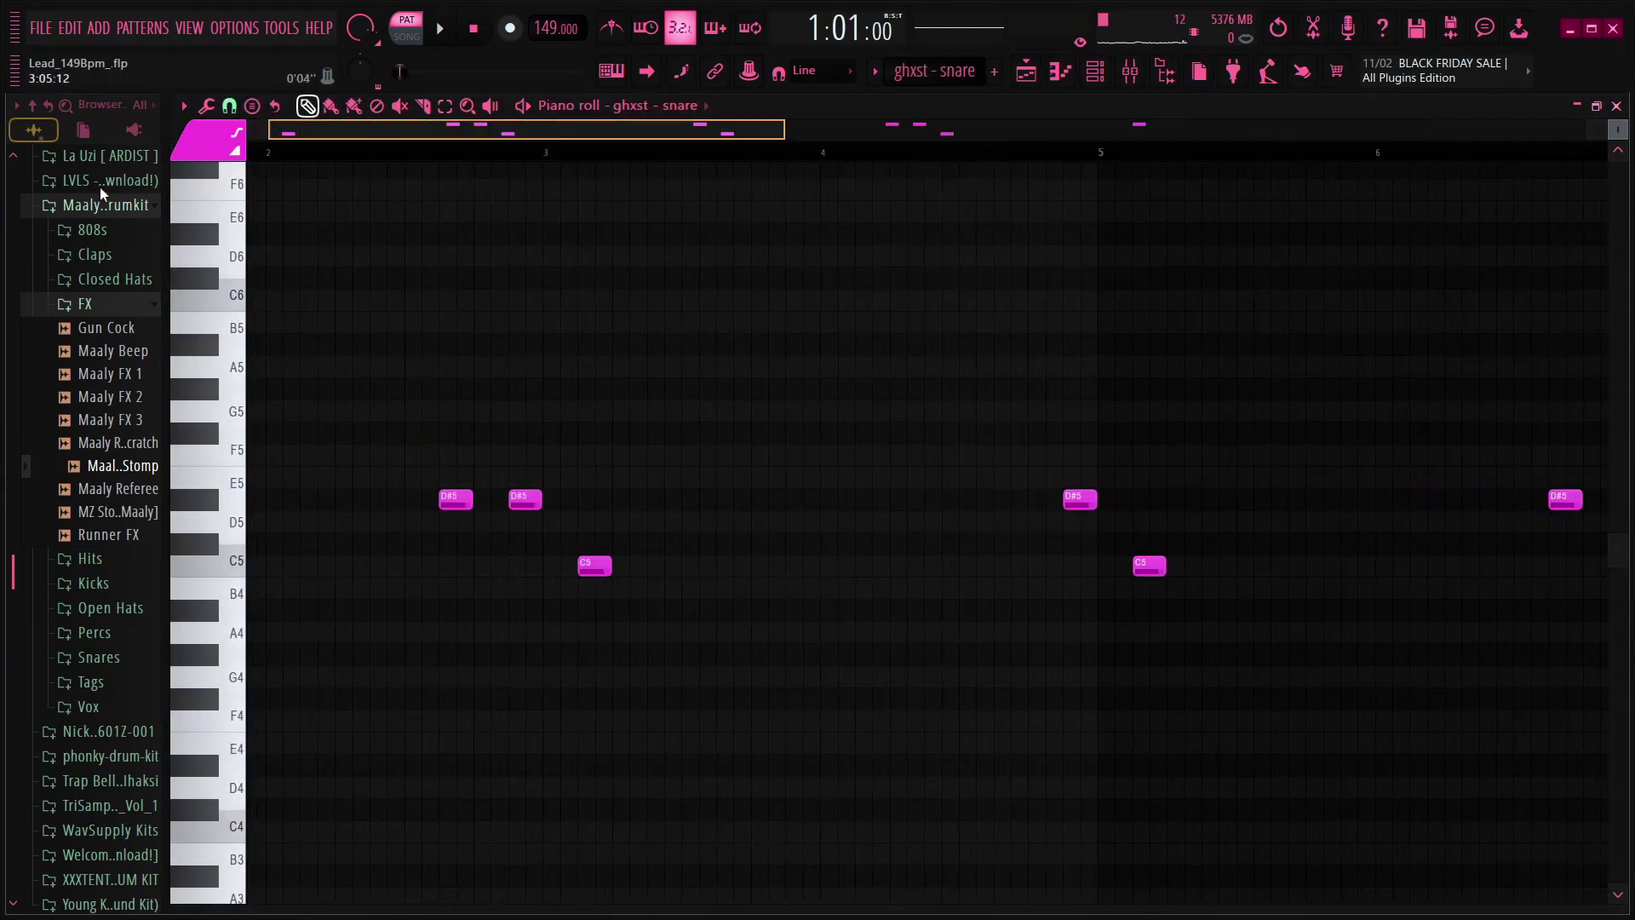
# - Examine the snare hits by selecting the C5 hits in bars 1 and 3 and the D#5 hit ending bar 4
pyautogui.moveTo(370, 535); pyautogui.dragTo(286, 598)
pyautogui.scroll(-4, 494, 151)
pyautogui.moveTo(569, 555); pyautogui.dragTo(475, 596)
pyautogui.scroll(4, 683, 156)
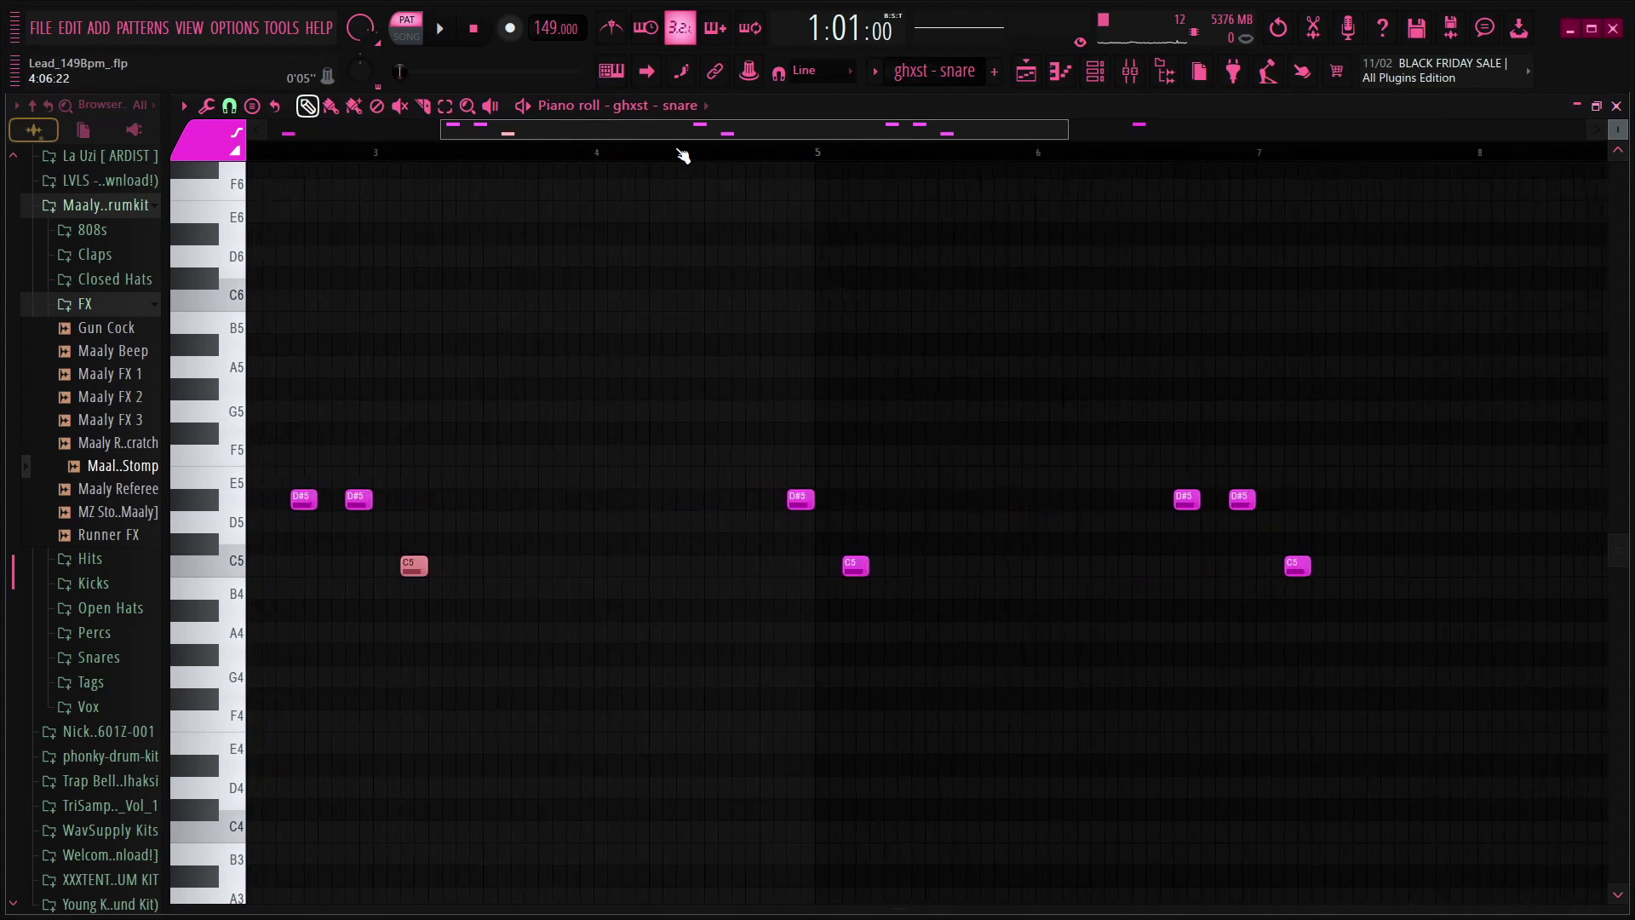
pyautogui.moveTo(747, 423); pyautogui.dragTo(567, 509)
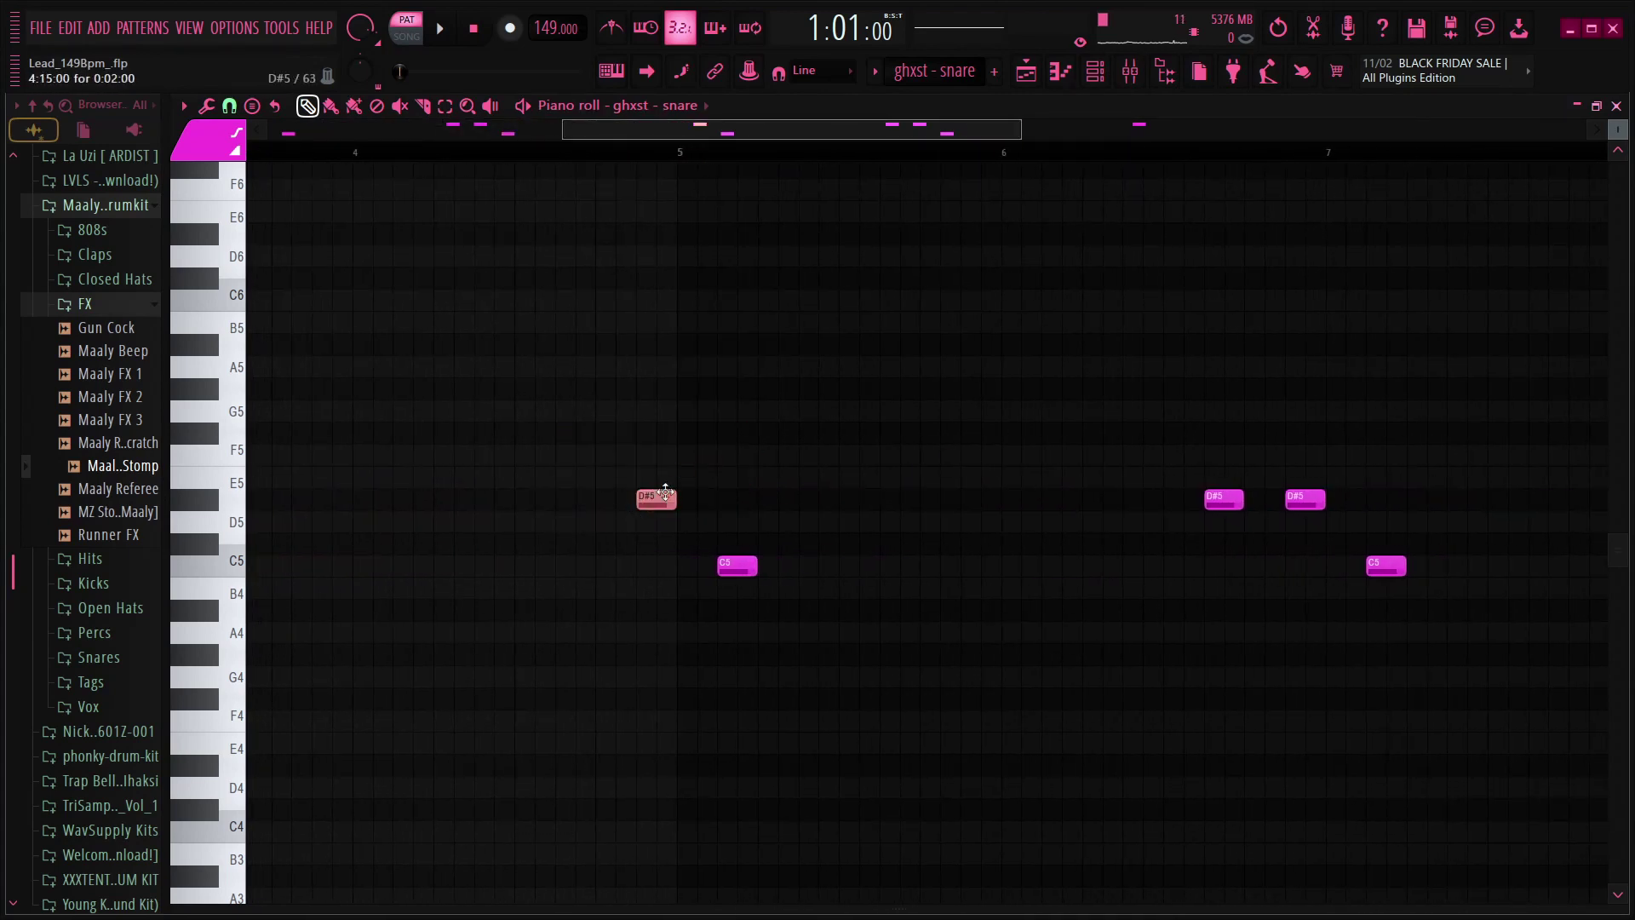
pyautogui.scroll(-5, 609, 150)
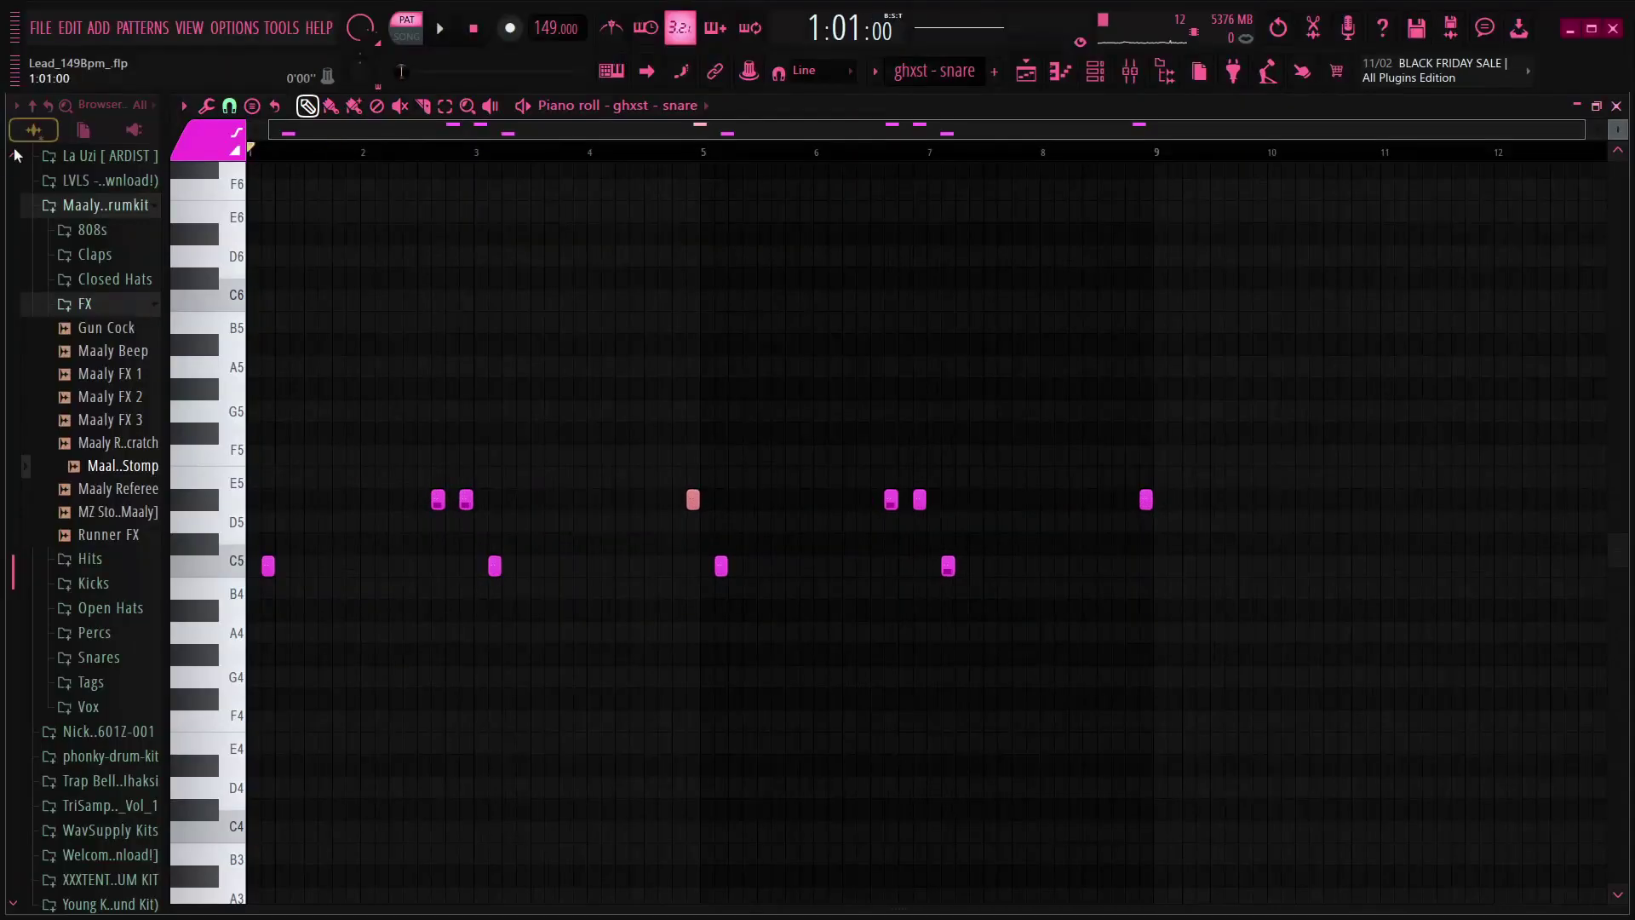
# - Audition the ghxst - snare pattern and review its C5 and D#5 hits across the first four bars
pyautogui.press('space')
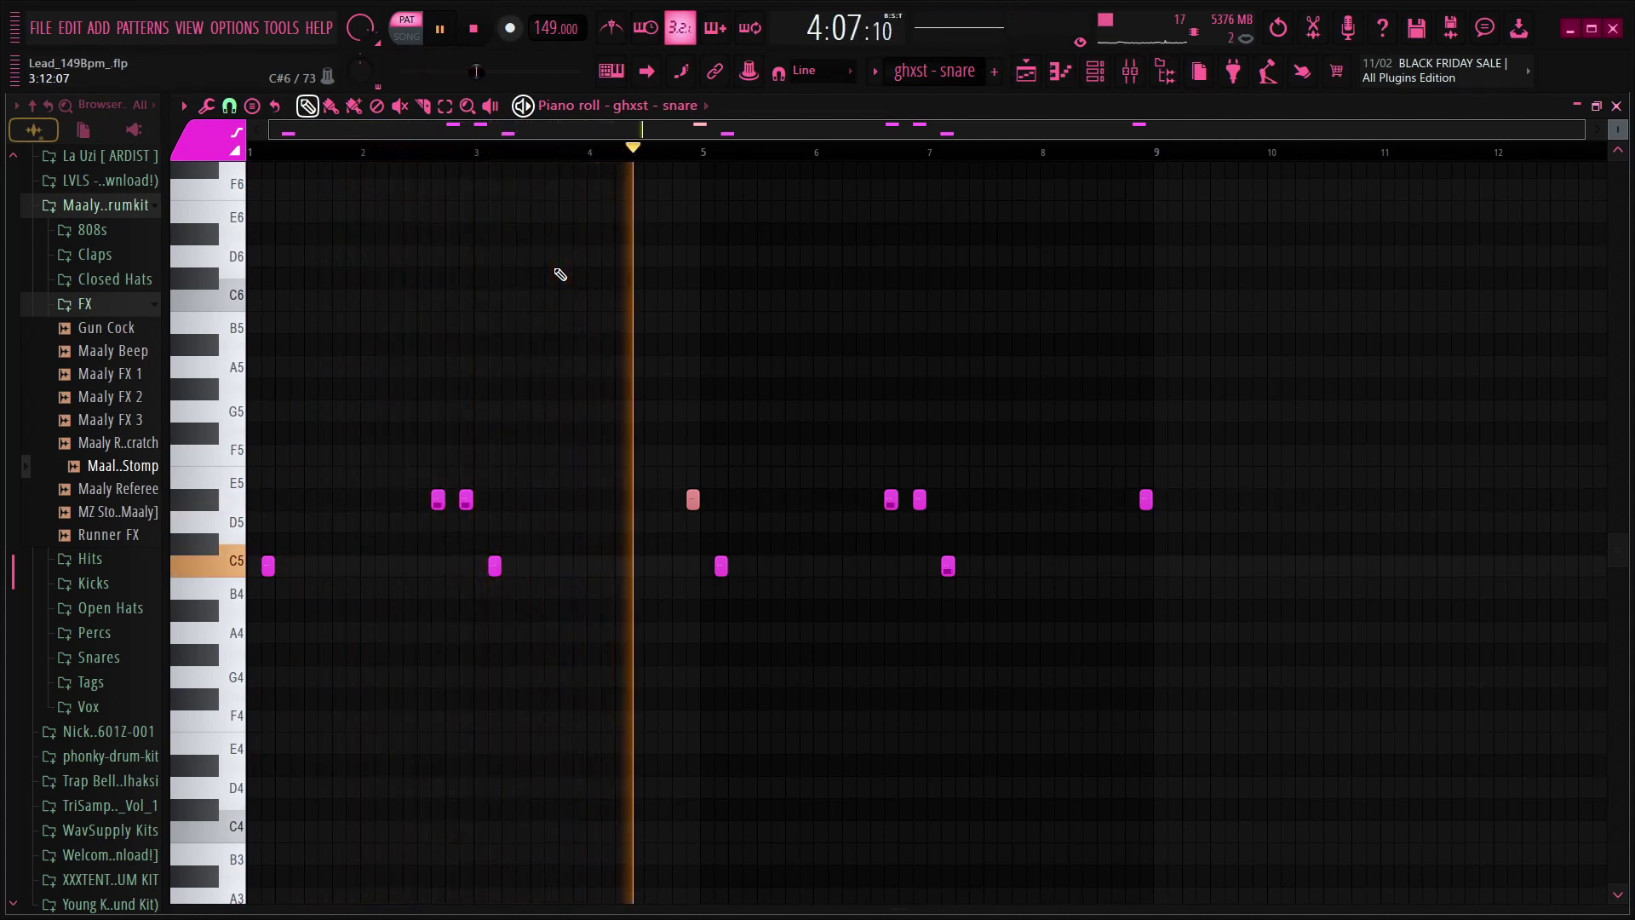
pyautogui.press('space')
pyautogui.scroll(3, 380, 141)
pyautogui.moveTo(458, 136); pyautogui.dragTo(379, 137)
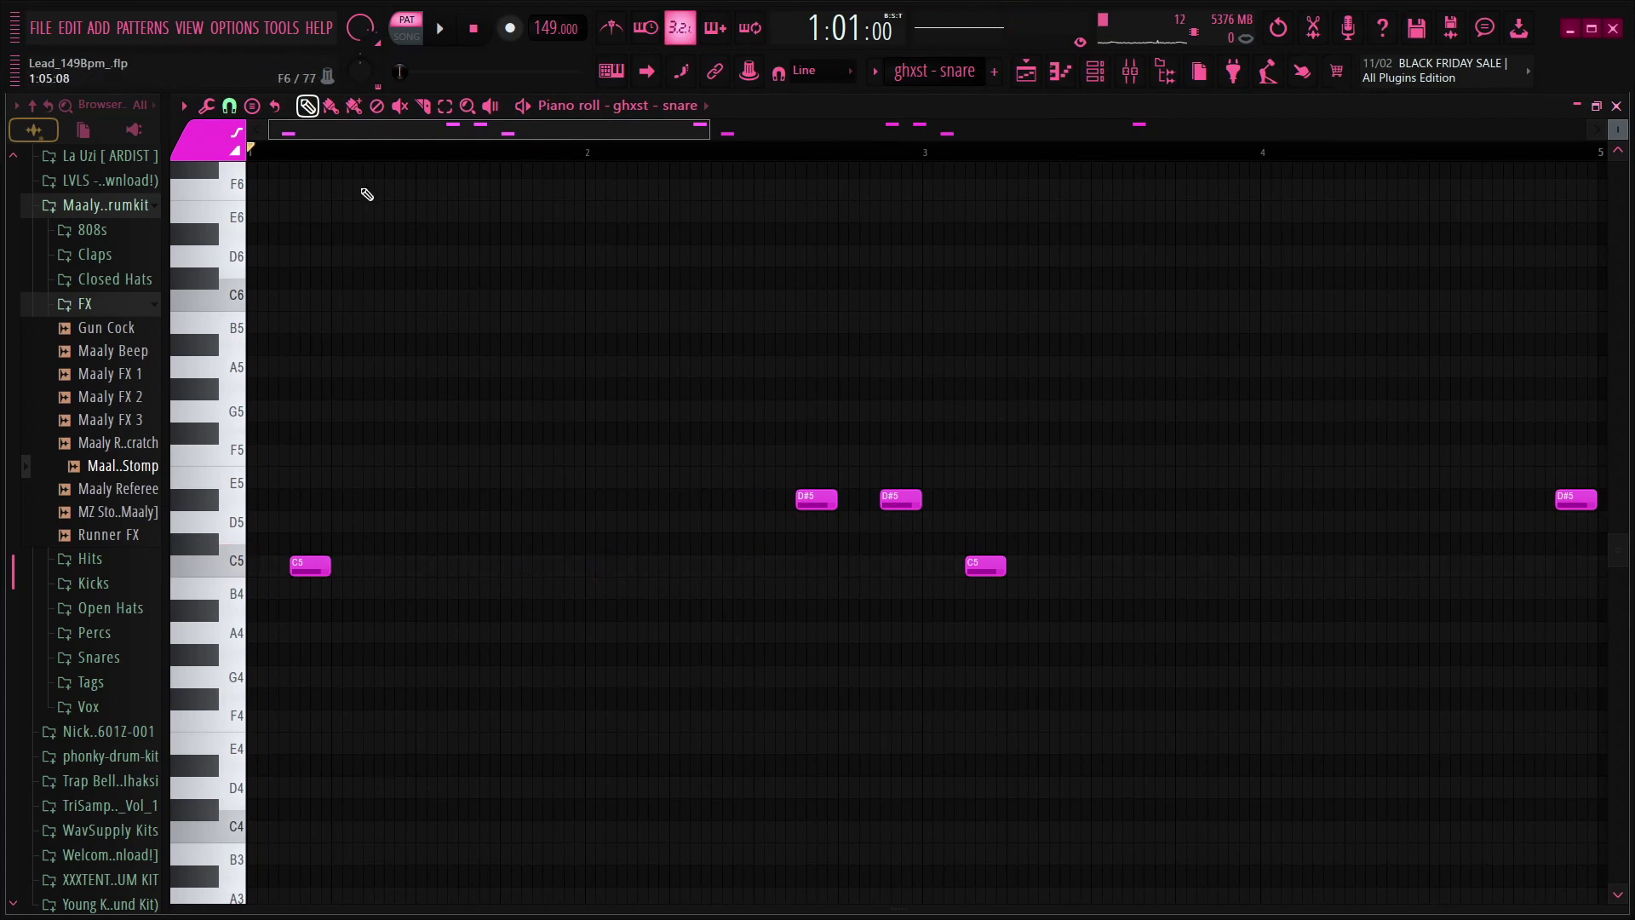
pyautogui.scroll(-4, 393, 157)
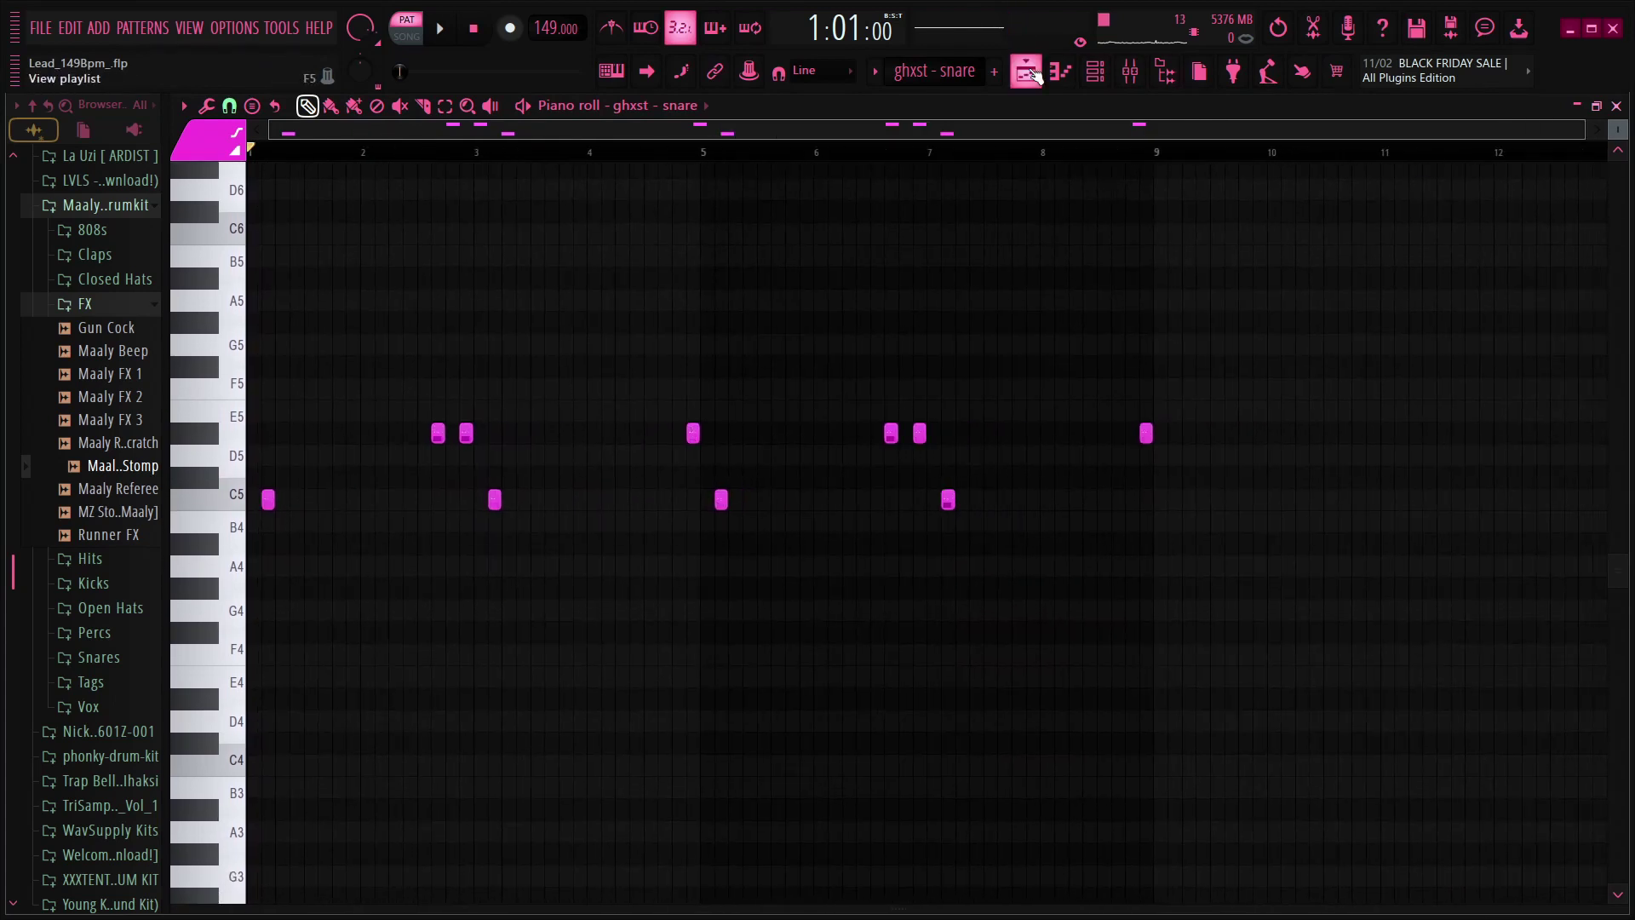
# - Open the Hi Hat [ Chops ] pattern, select its low C4 and A#3 notes and examine their velocities
pyautogui.click(1034, 74)
pyautogui.doubleClick(650, 537)
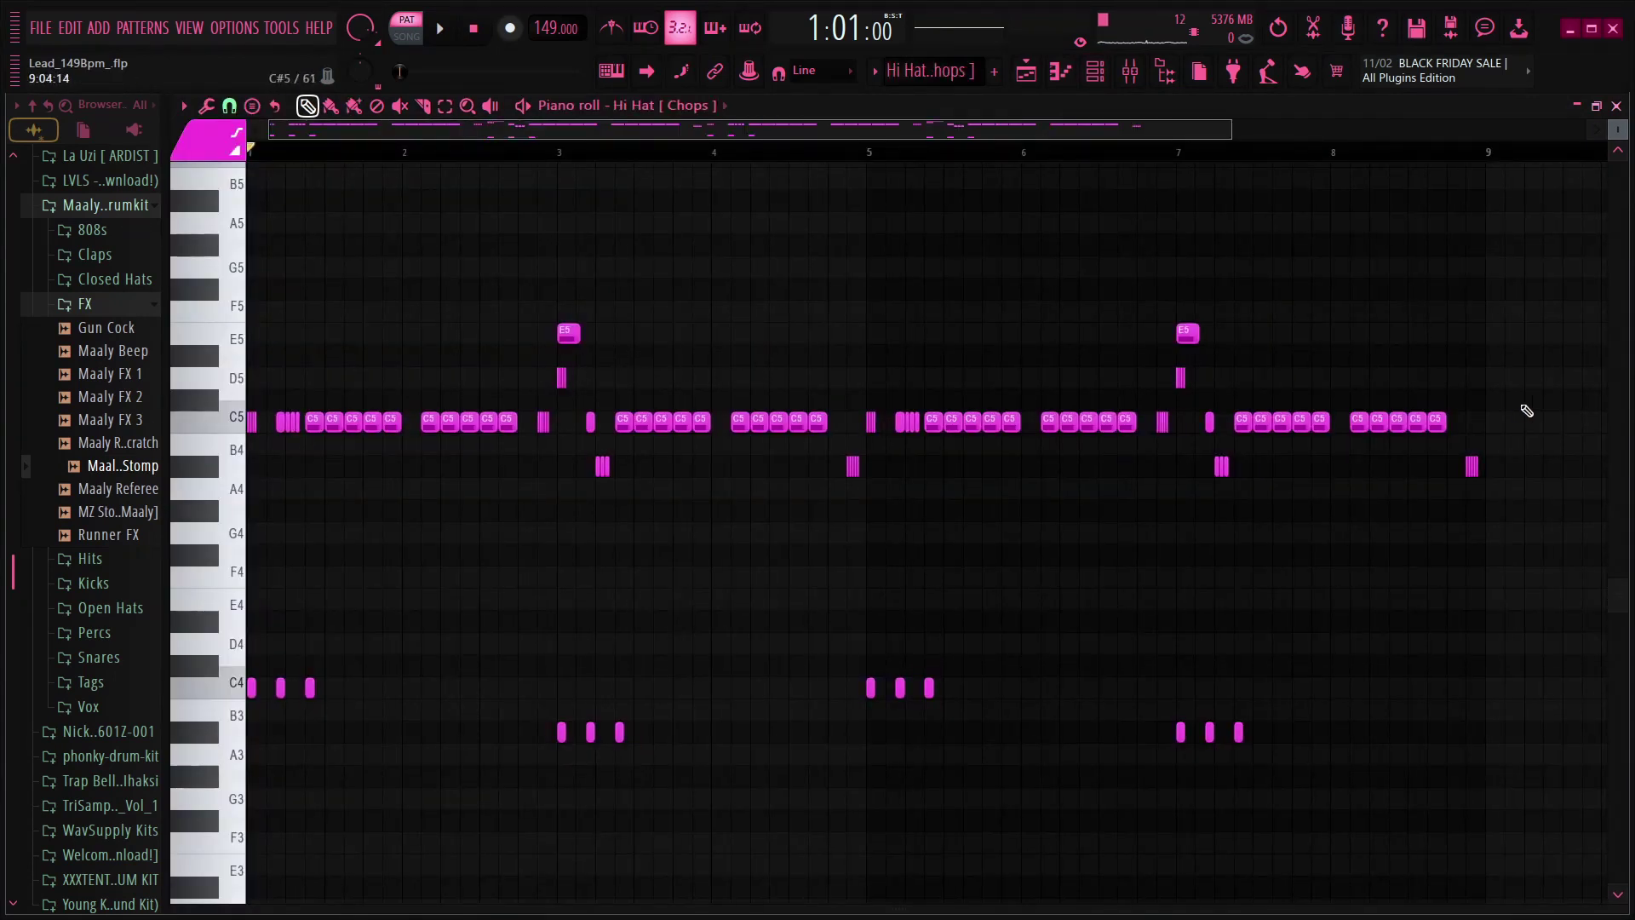
pyautogui.moveTo(1341, 639); pyautogui.dragTo(219, 870)
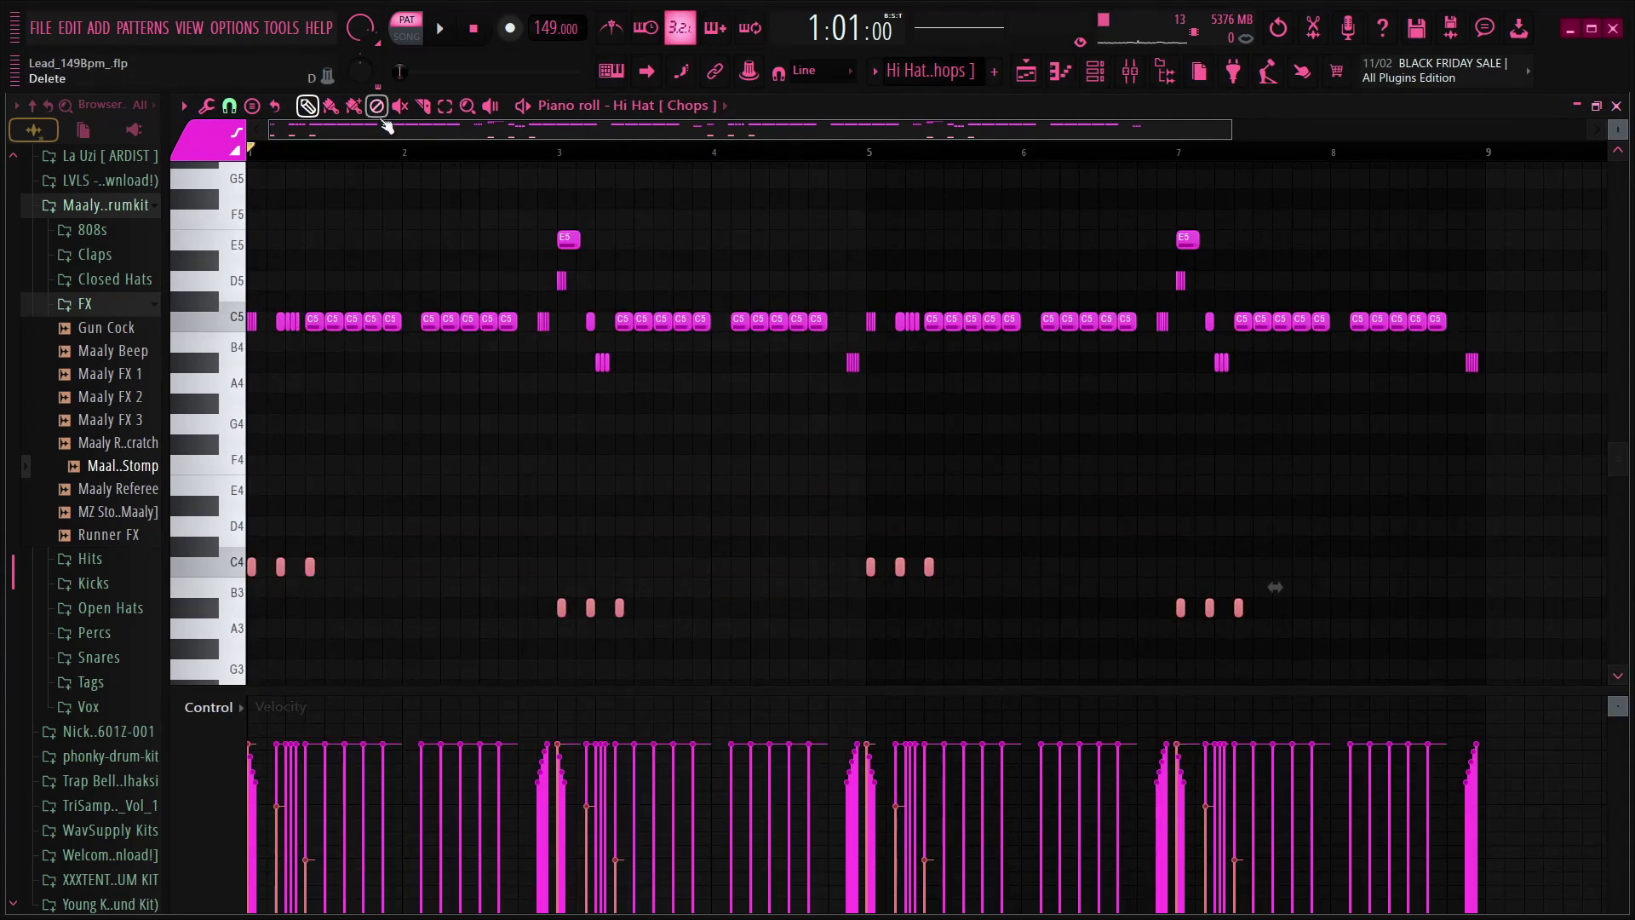
pyautogui.scroll(4, 388, 126)
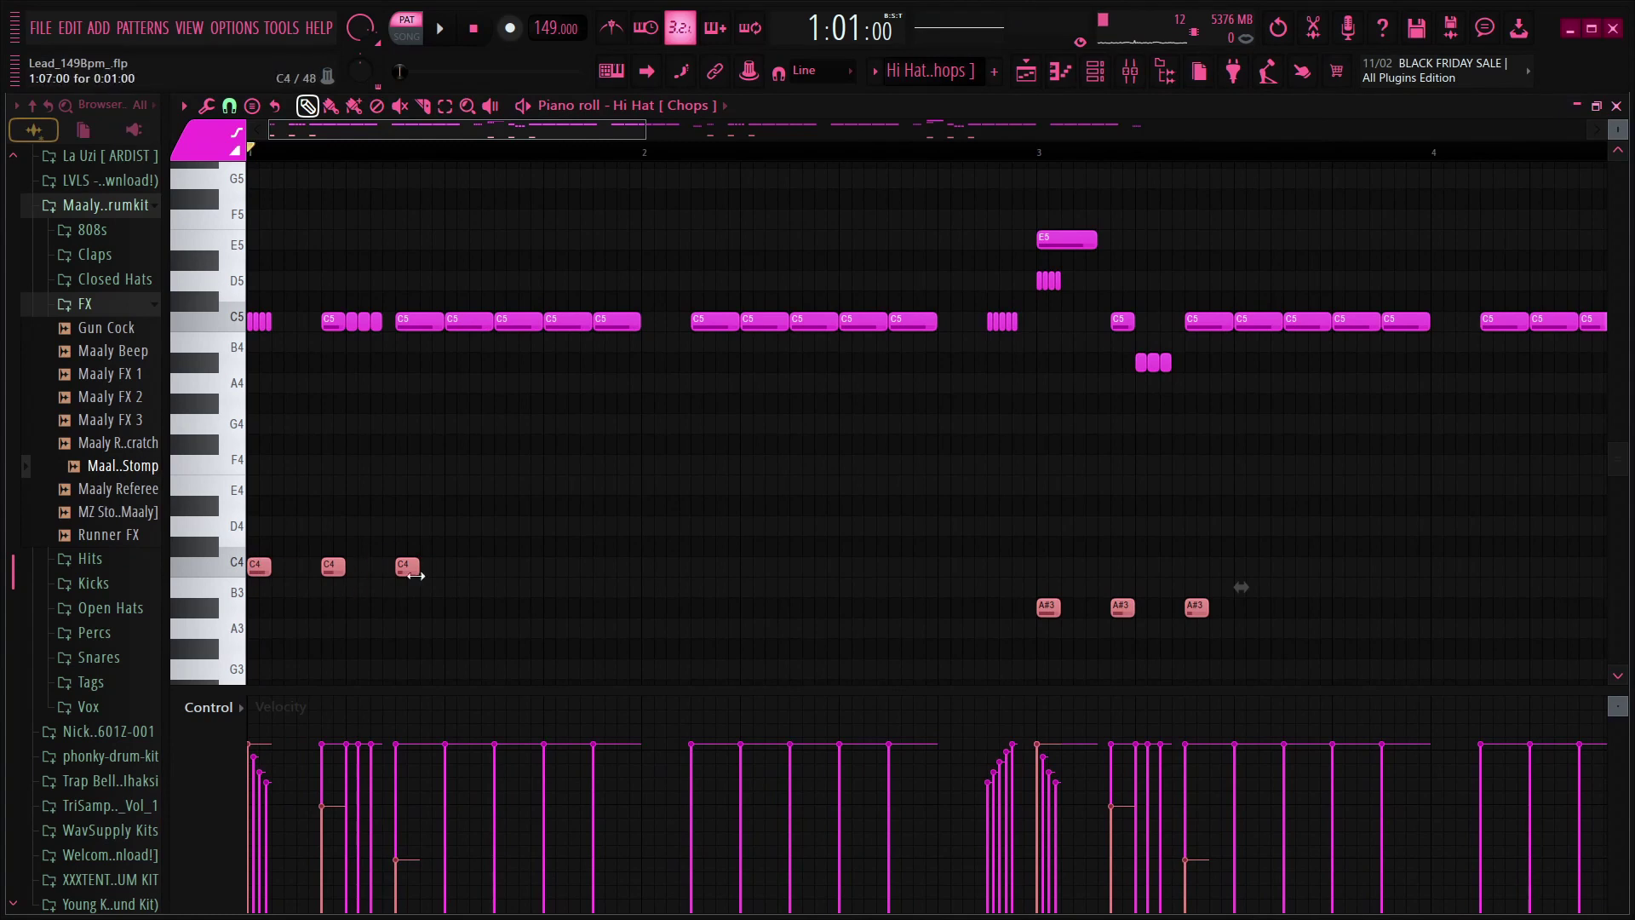
# - Select the opening C5 hi-hat roll in bar 1 and examine its velocities
pyautogui.moveTo(619, 692); pyautogui.dragTo(619, 903)
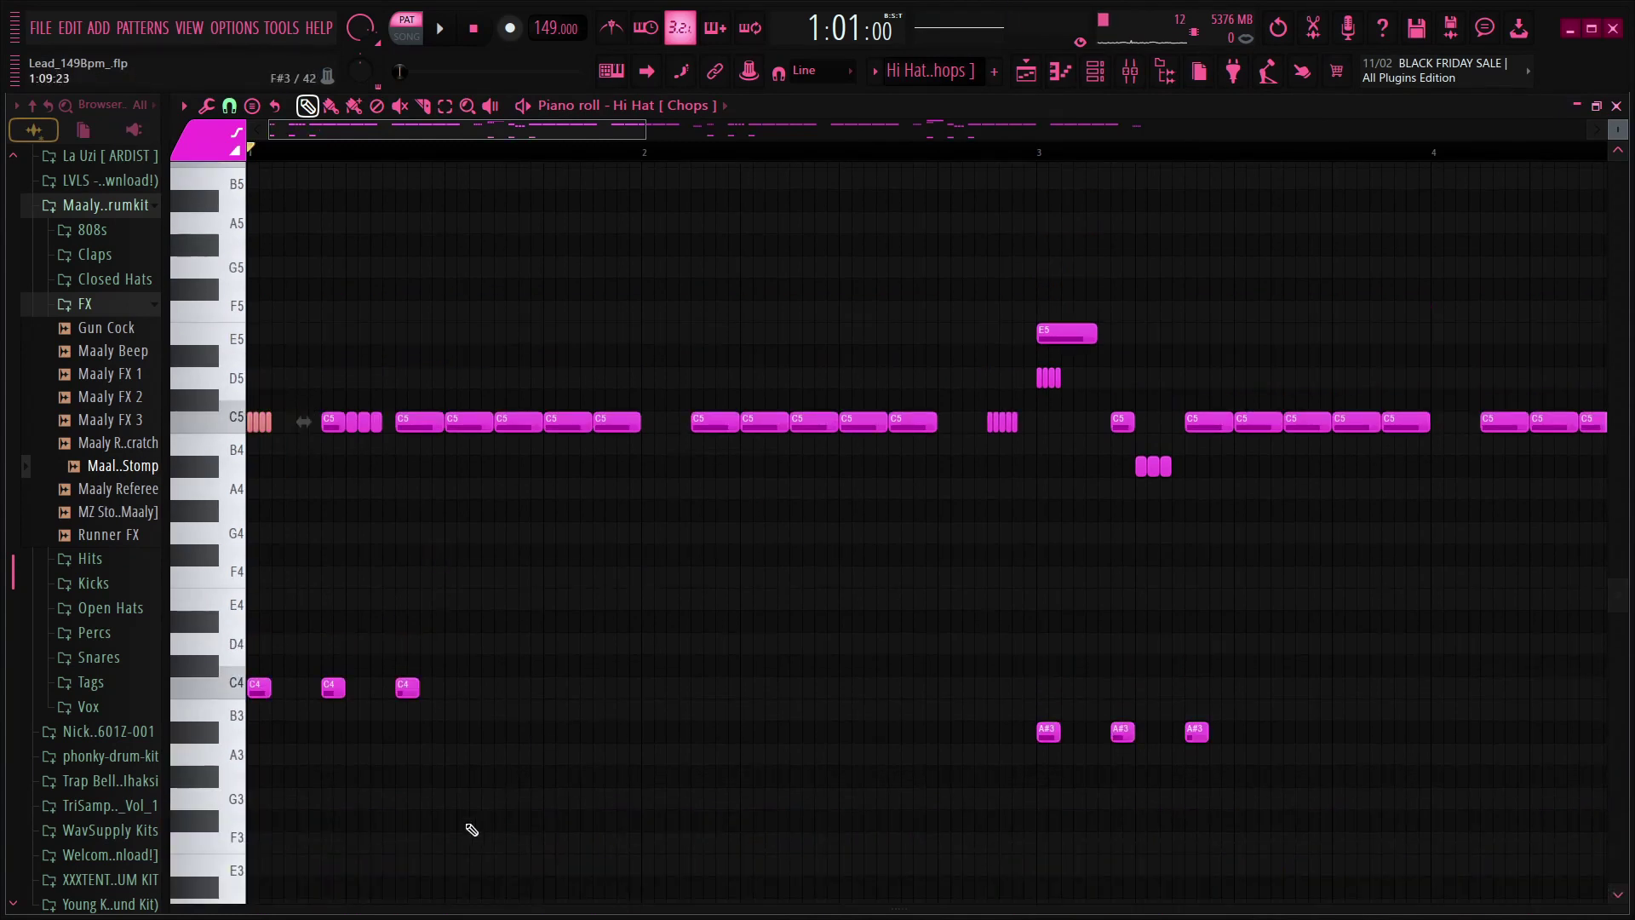
pyautogui.moveTo(378, 910); pyautogui.dragTo(439, 716)
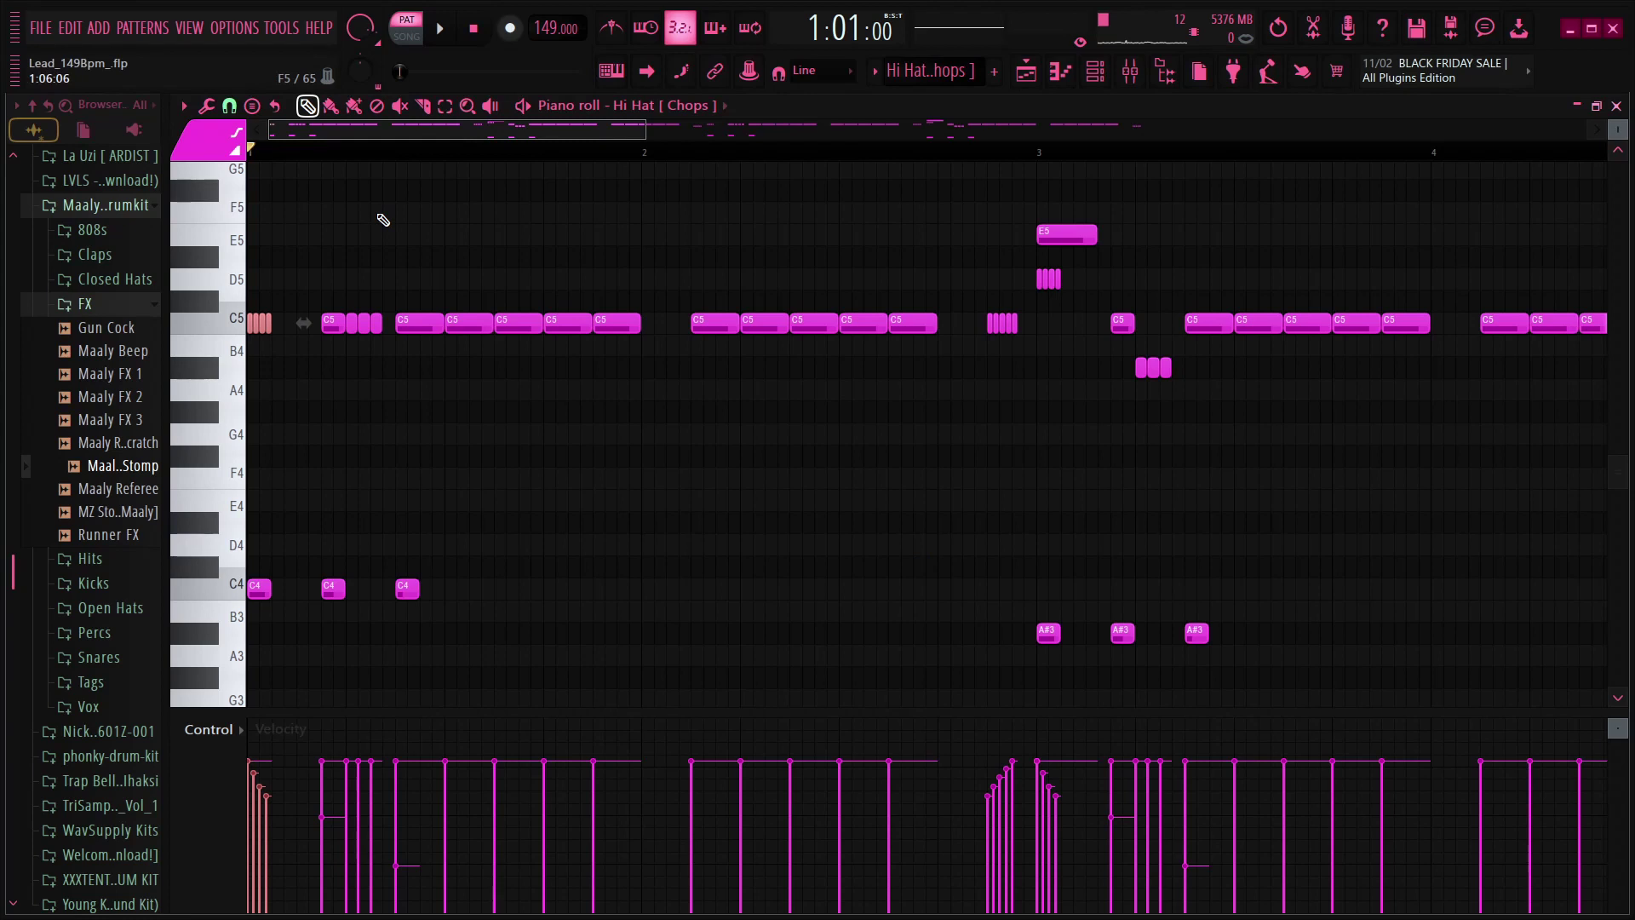
pyautogui.scroll(1, 365, 164)
pyautogui.scroll(-3, 365, 163)
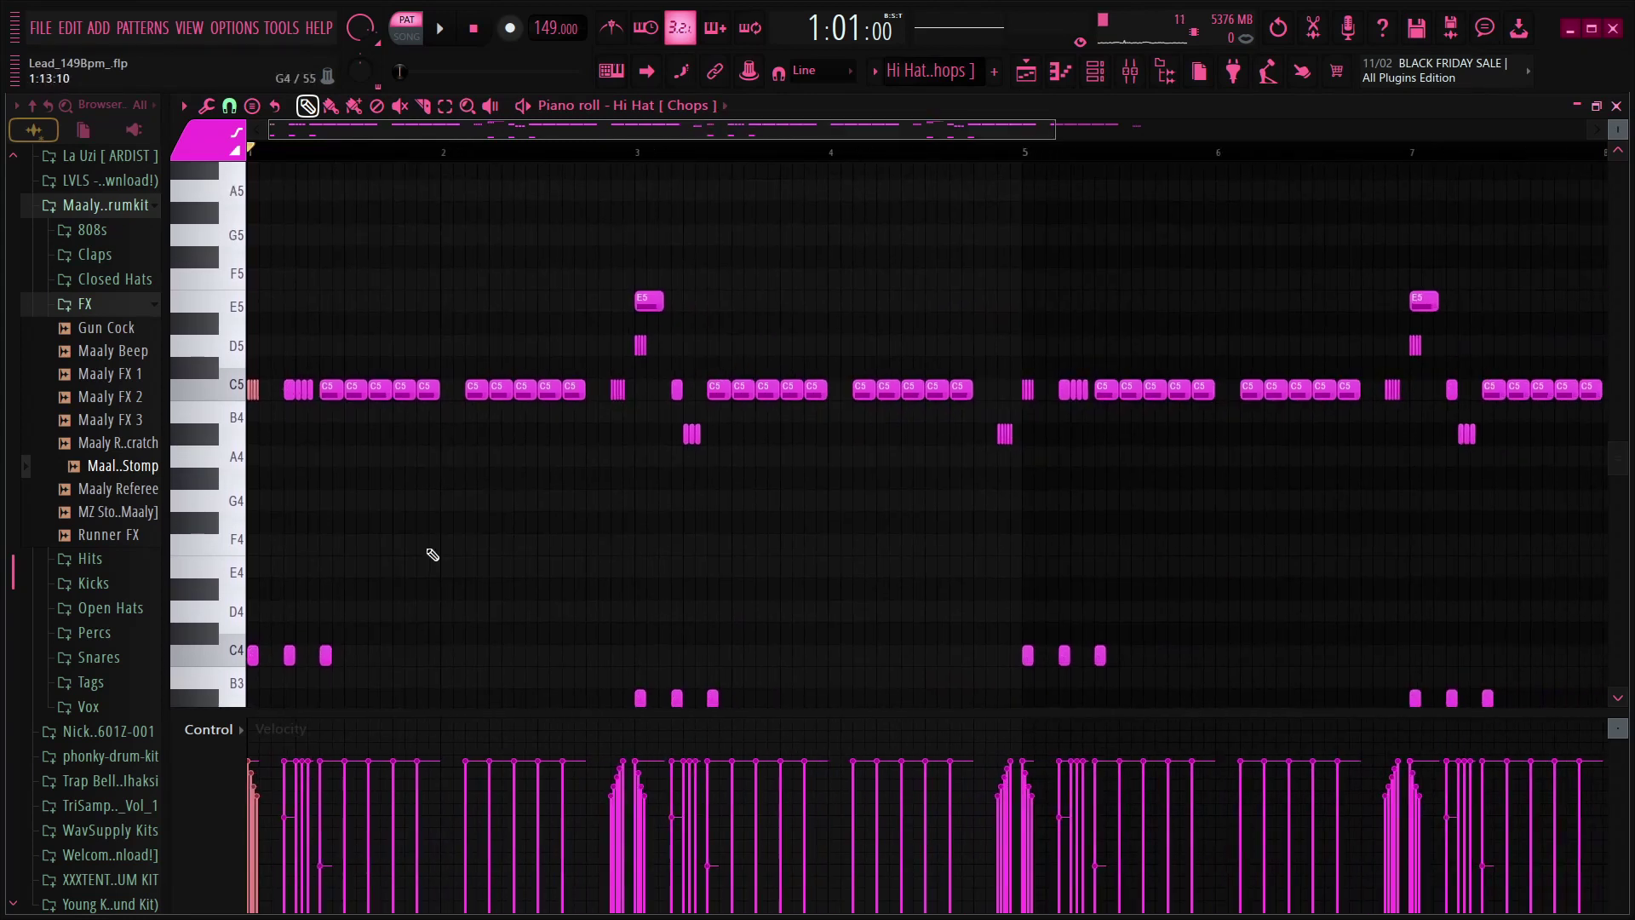
# - Select all the hi-hat notes in the first two bars to examine them
pyautogui.click(380, 495)
pyautogui.moveTo(315, 151); pyautogui.dragTo(850, 150)
pyautogui.moveTo(663, 361); pyautogui.dragTo(245, 711)
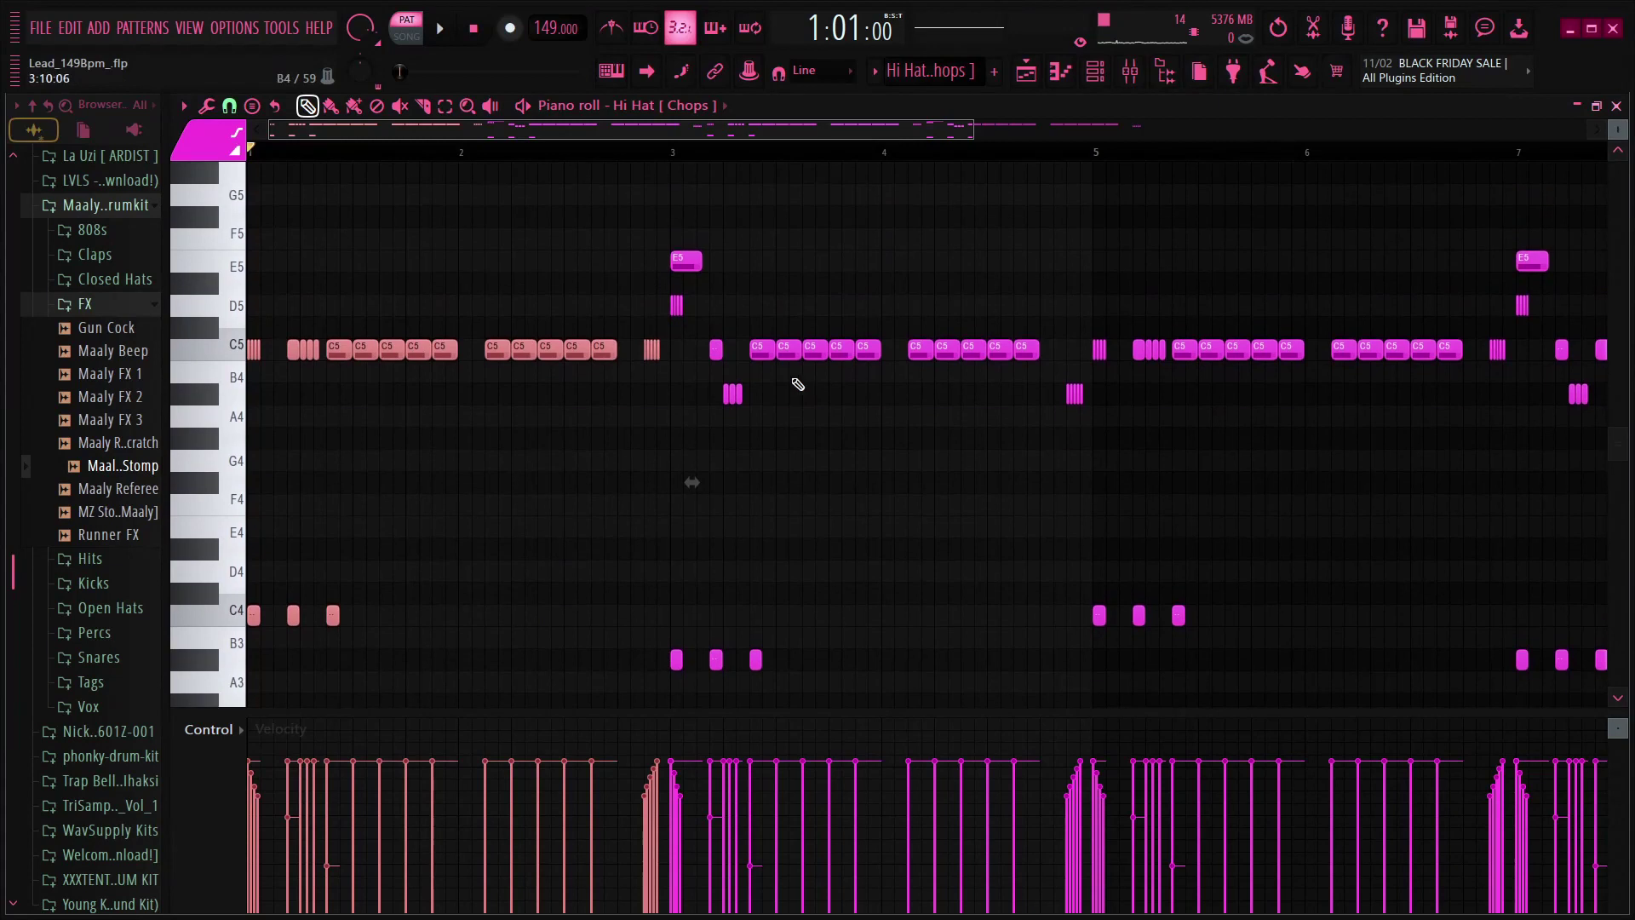
# - Examine the pitched hi-hat variations by selecting the E5 and D5 notes in bar 3 and the A#4 rolls in bars 3 and 4
pyautogui.scroll(3, 798, 385)
pyautogui.moveTo(634, 128); pyautogui.dragTo(646, 425)
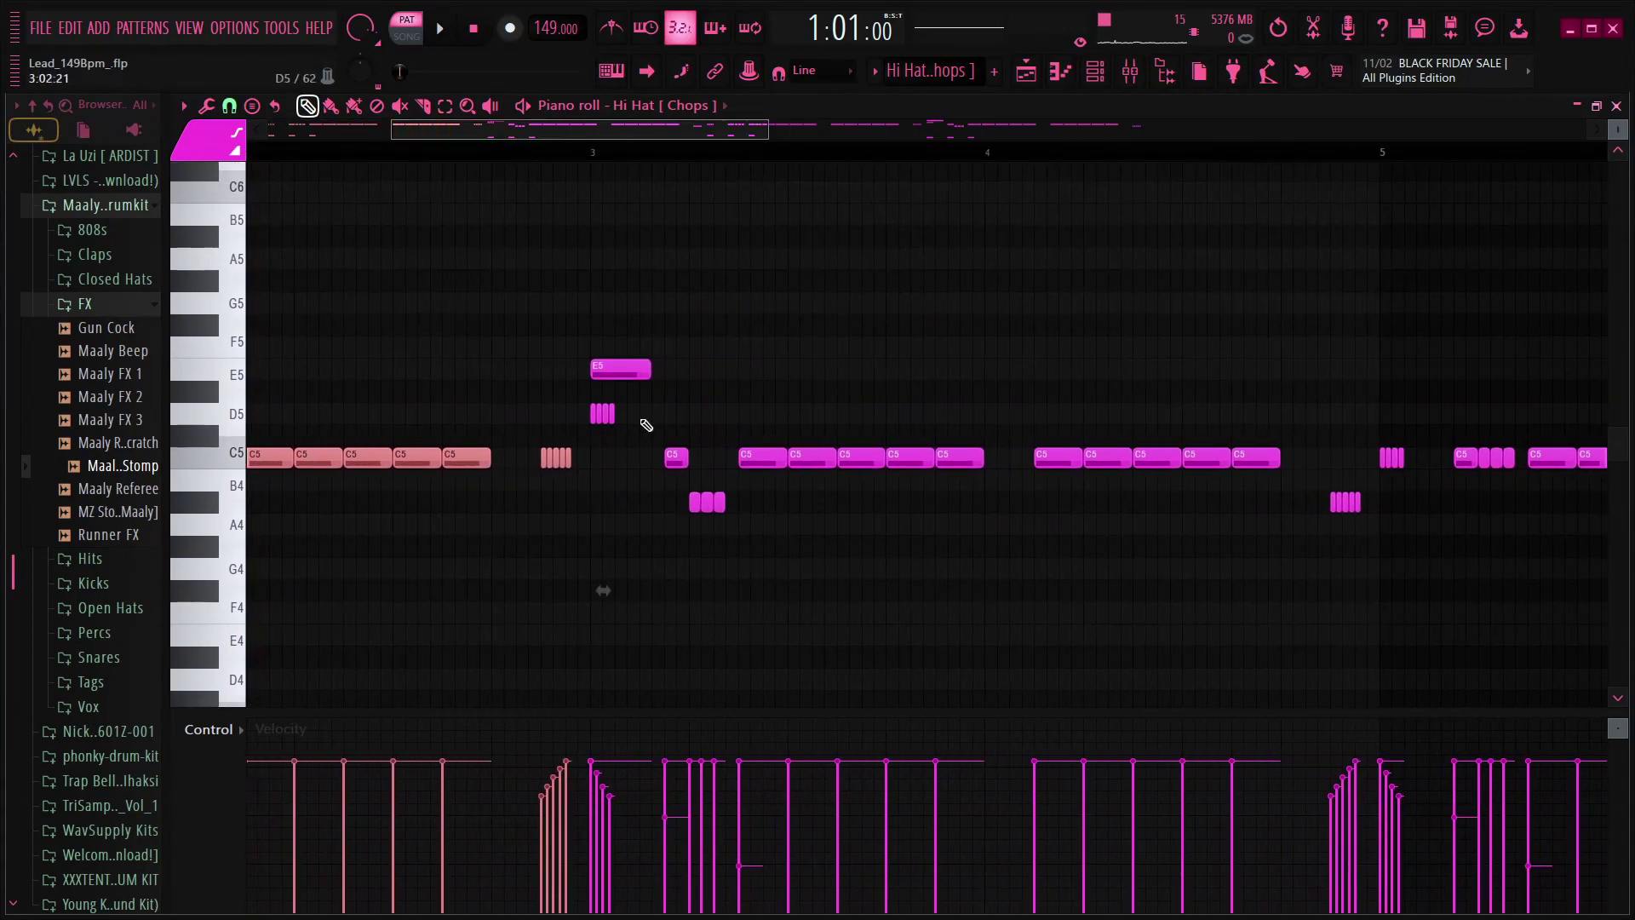
pyautogui.click(693, 392)
pyautogui.moveTo(683, 318); pyautogui.dragTo(590, 423)
pyautogui.moveTo(804, 510); pyautogui.dragTo(673, 521)
pyautogui.moveTo(1374, 536); pyautogui.dragTo(1326, 495)
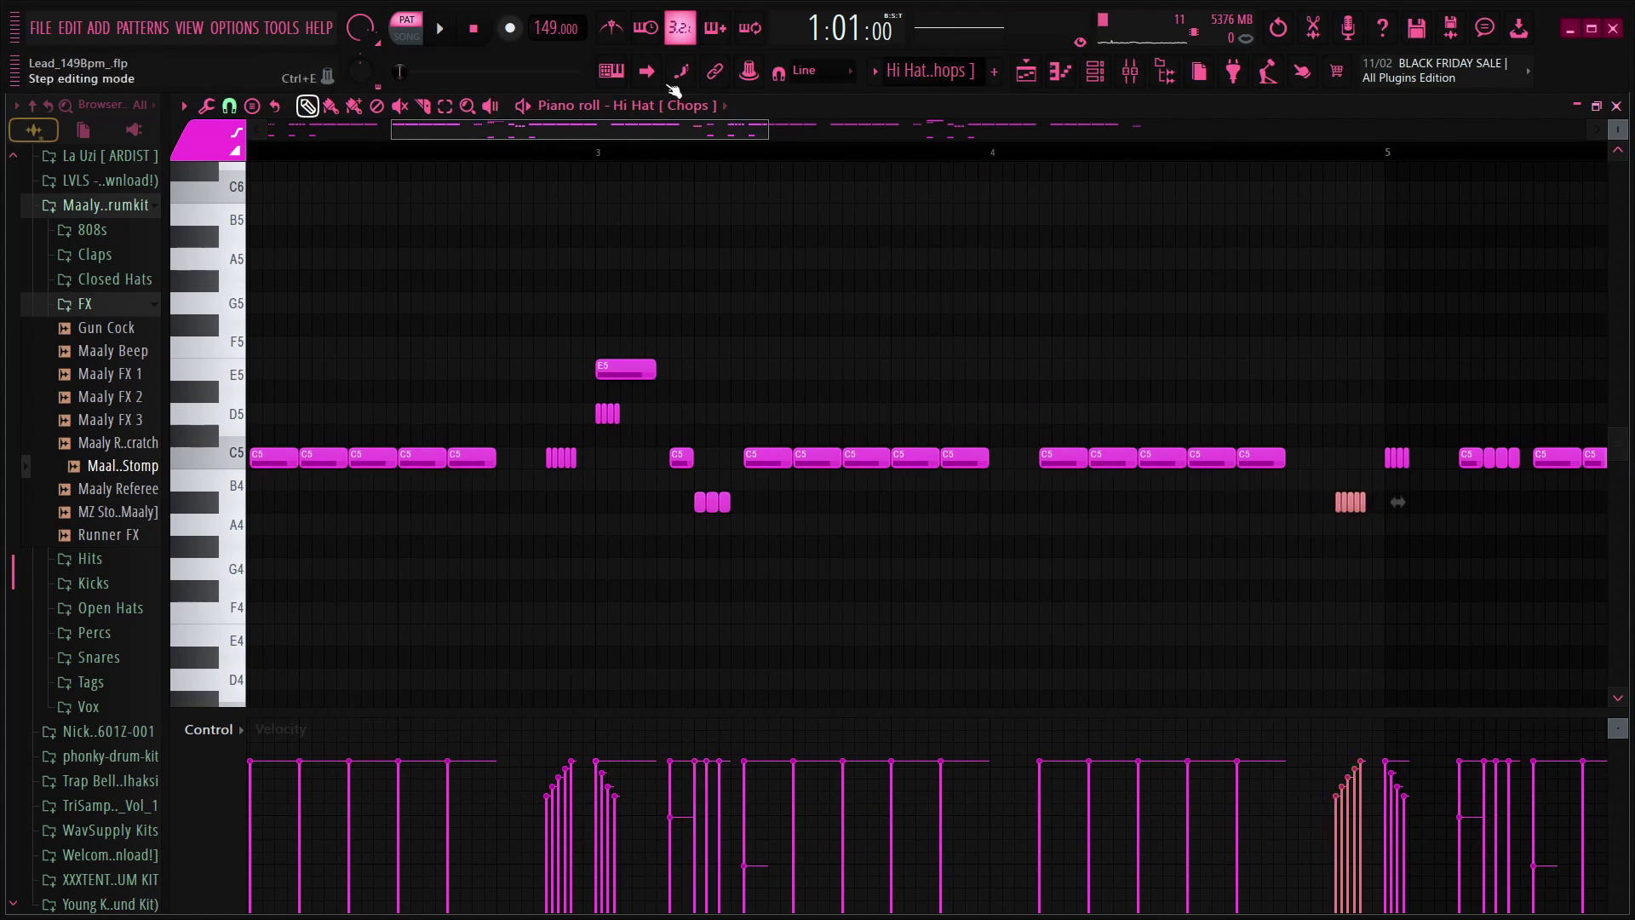
# - Audition the full eight-bar Hi Hat [ Chops ] pattern
pyautogui.scroll(-8, 701, 153)
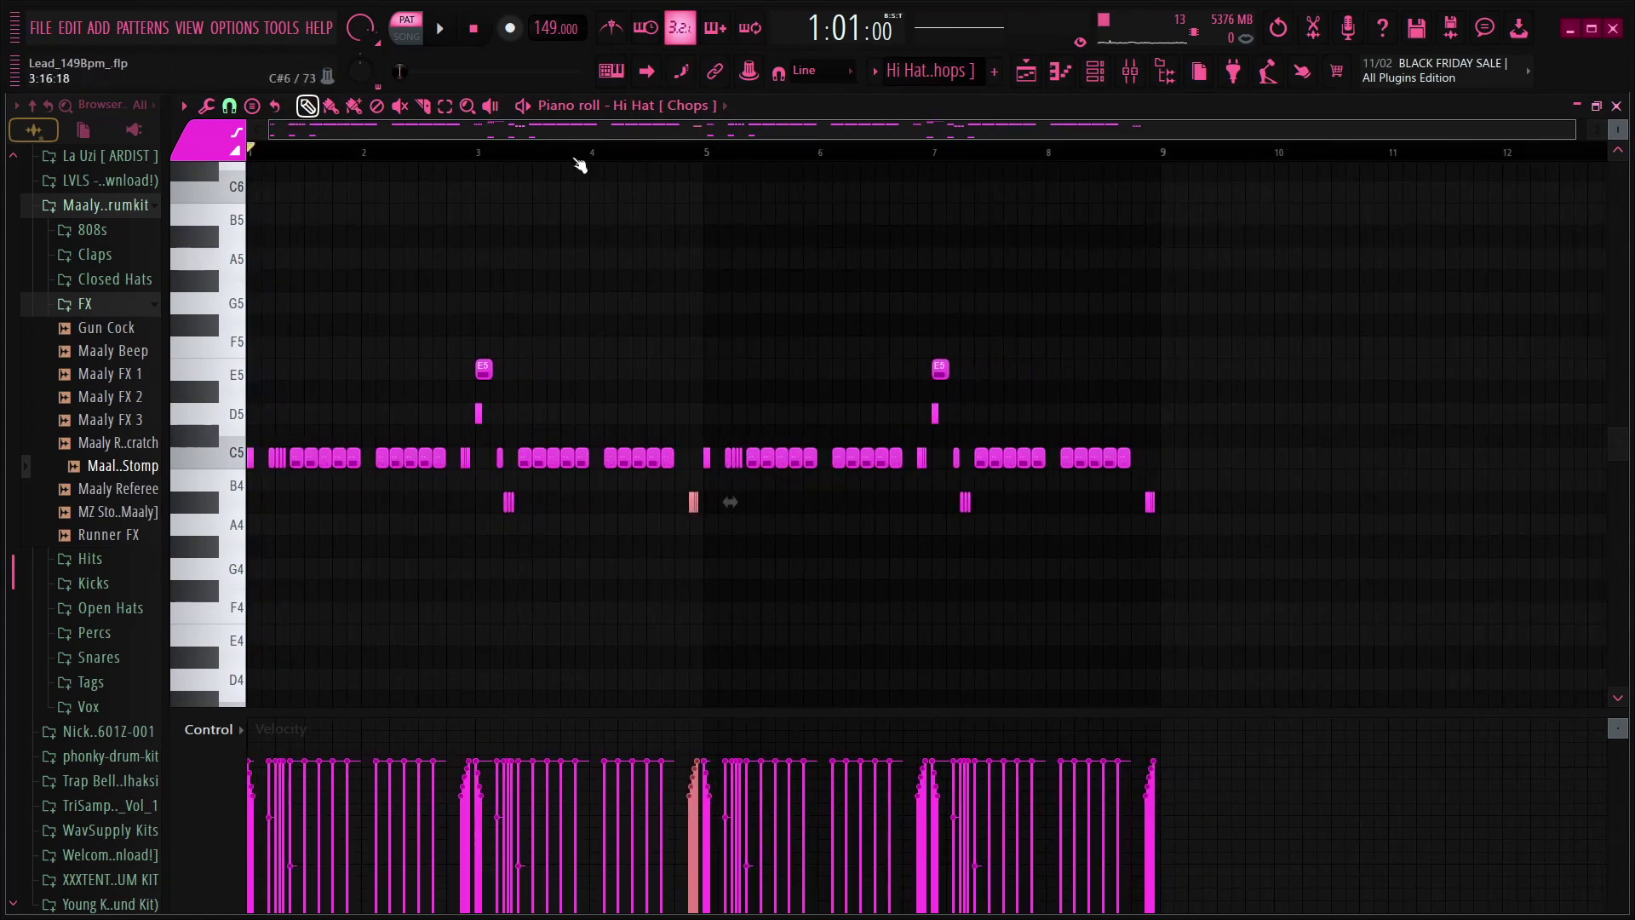
pyautogui.scroll(5, 494, 140)
pyautogui.scroll(-5, 521, 170)
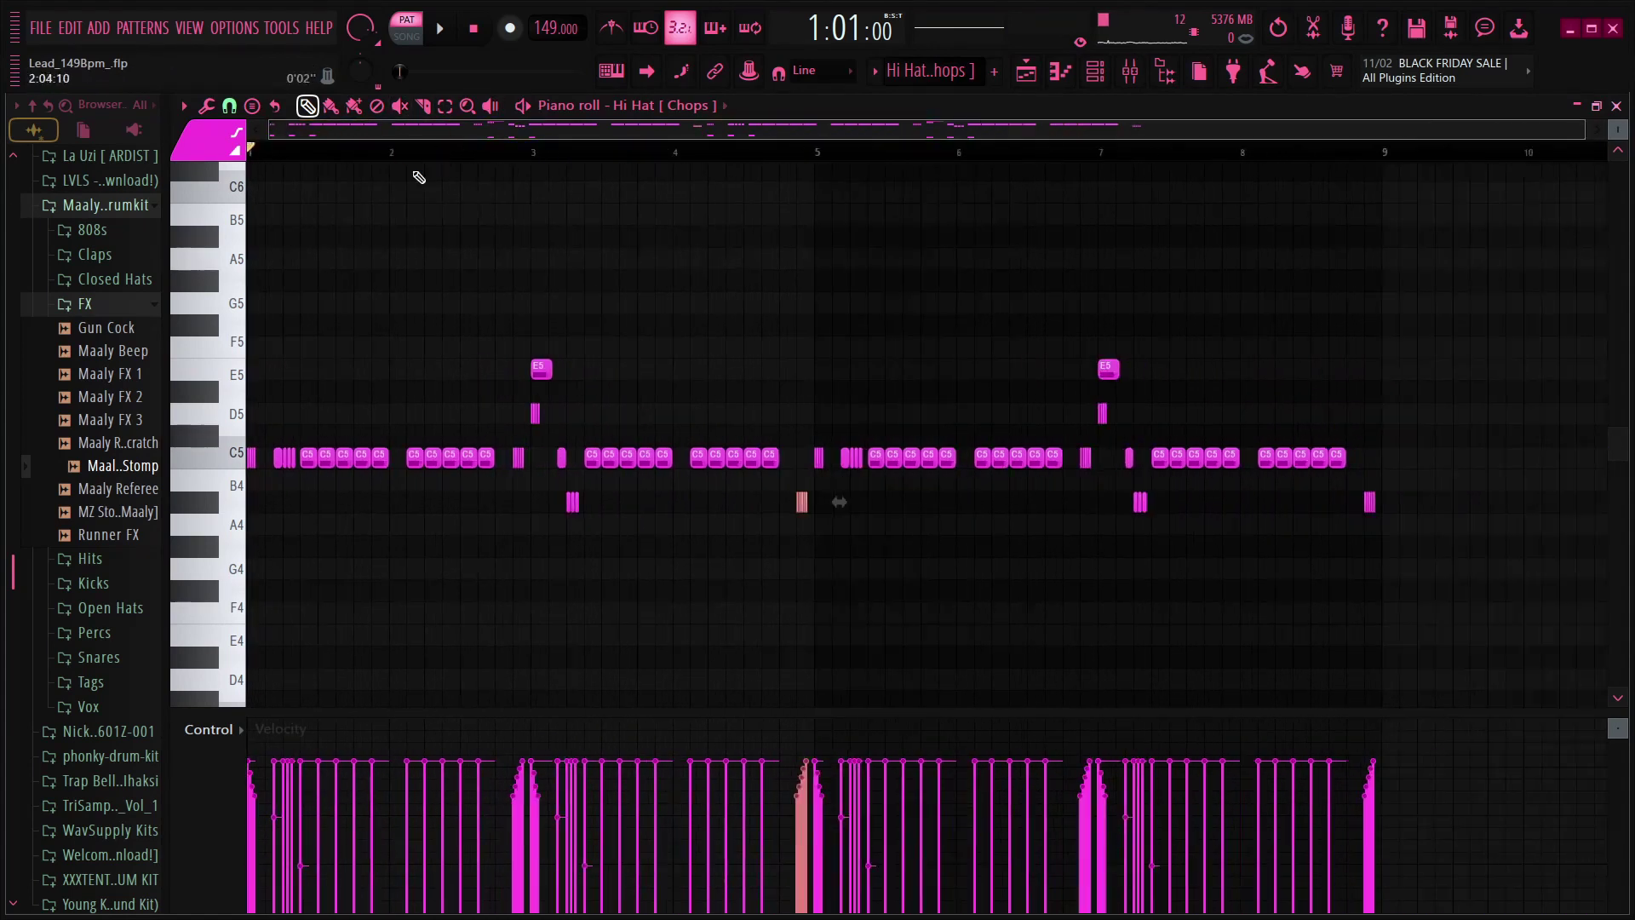
pyautogui.press('space')
pyautogui.scroll(-3, 673, 327)
pyautogui.scroll(2, 672, 327)
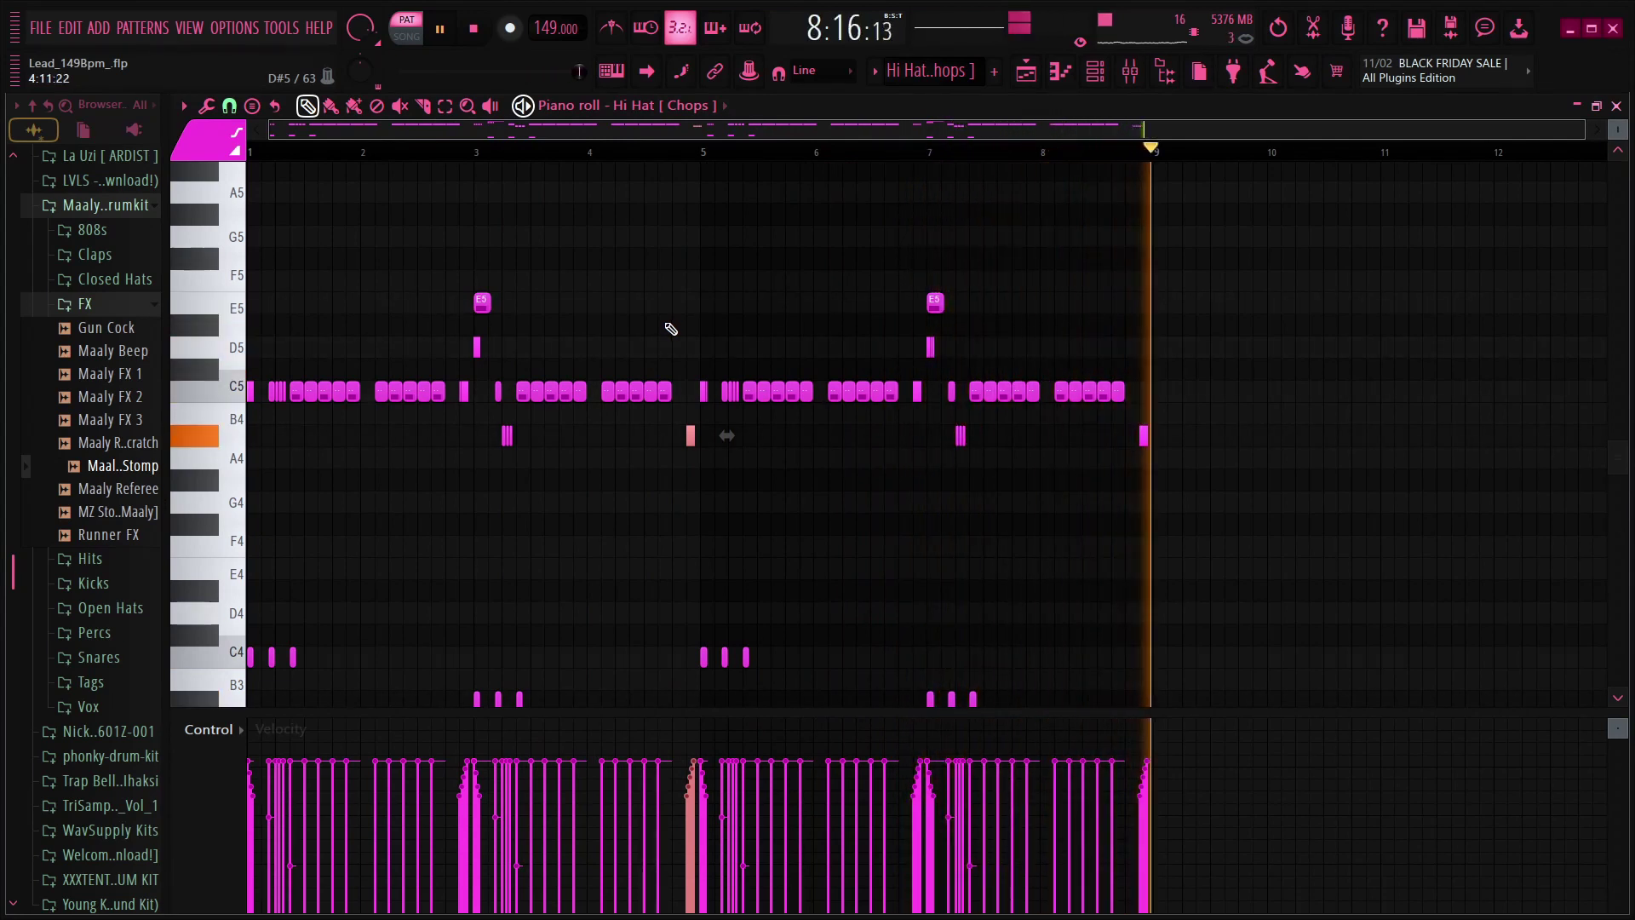
pyautogui.press('space')
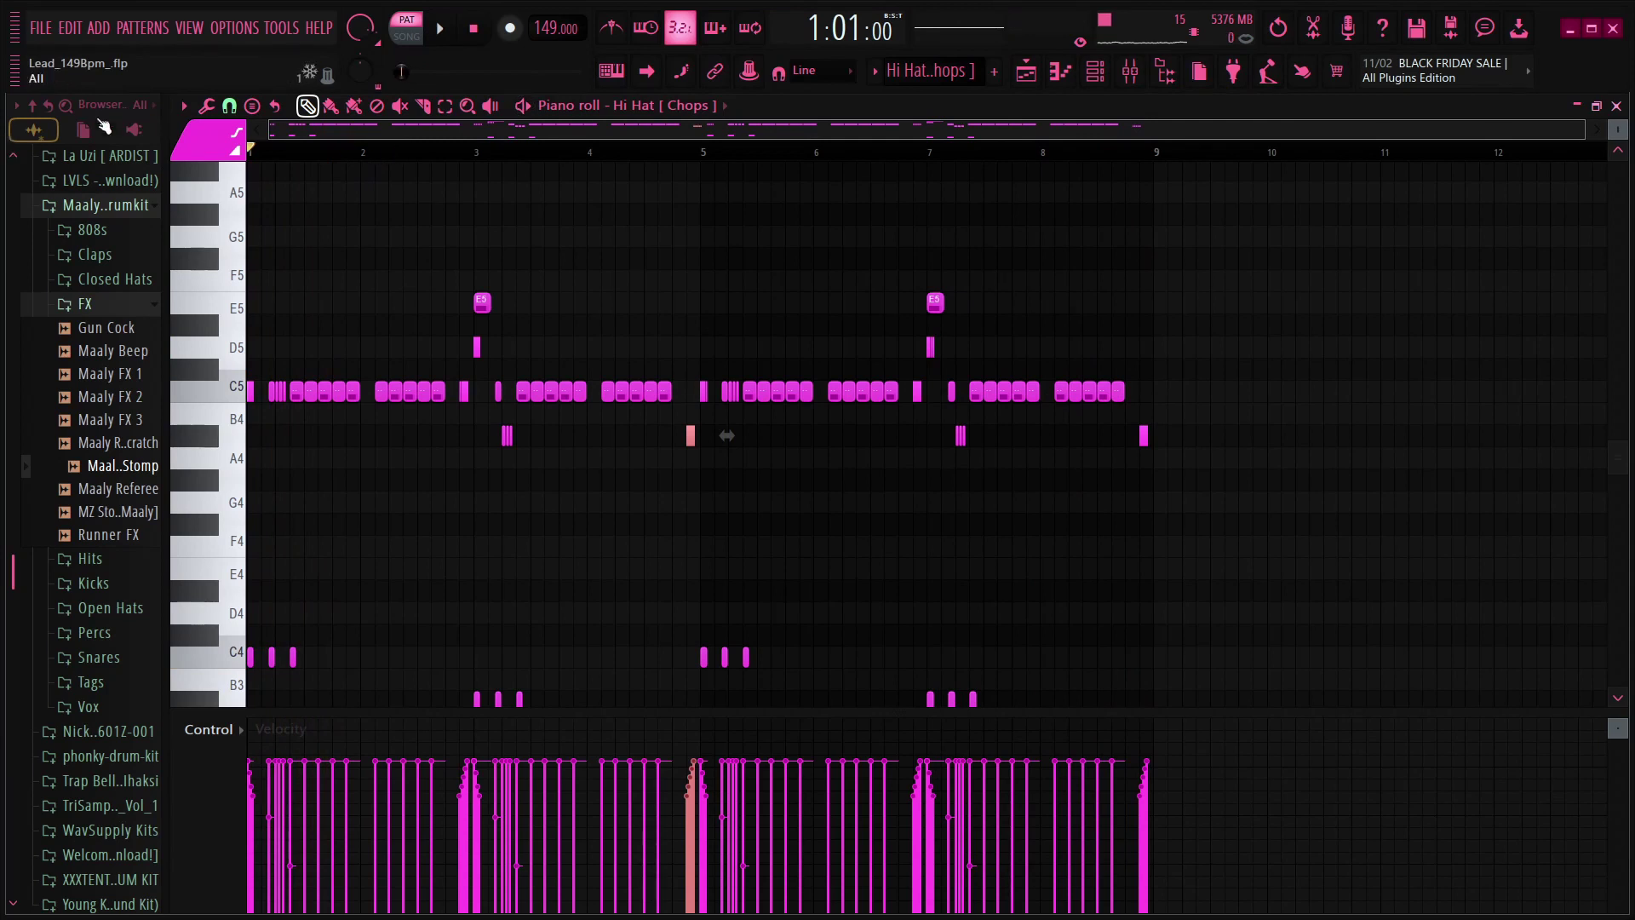
# - Show the channel rack over the playlist and enlarge it to reveal all the channels
pyautogui.click(1026, 71)
pyautogui.click(1095, 71)
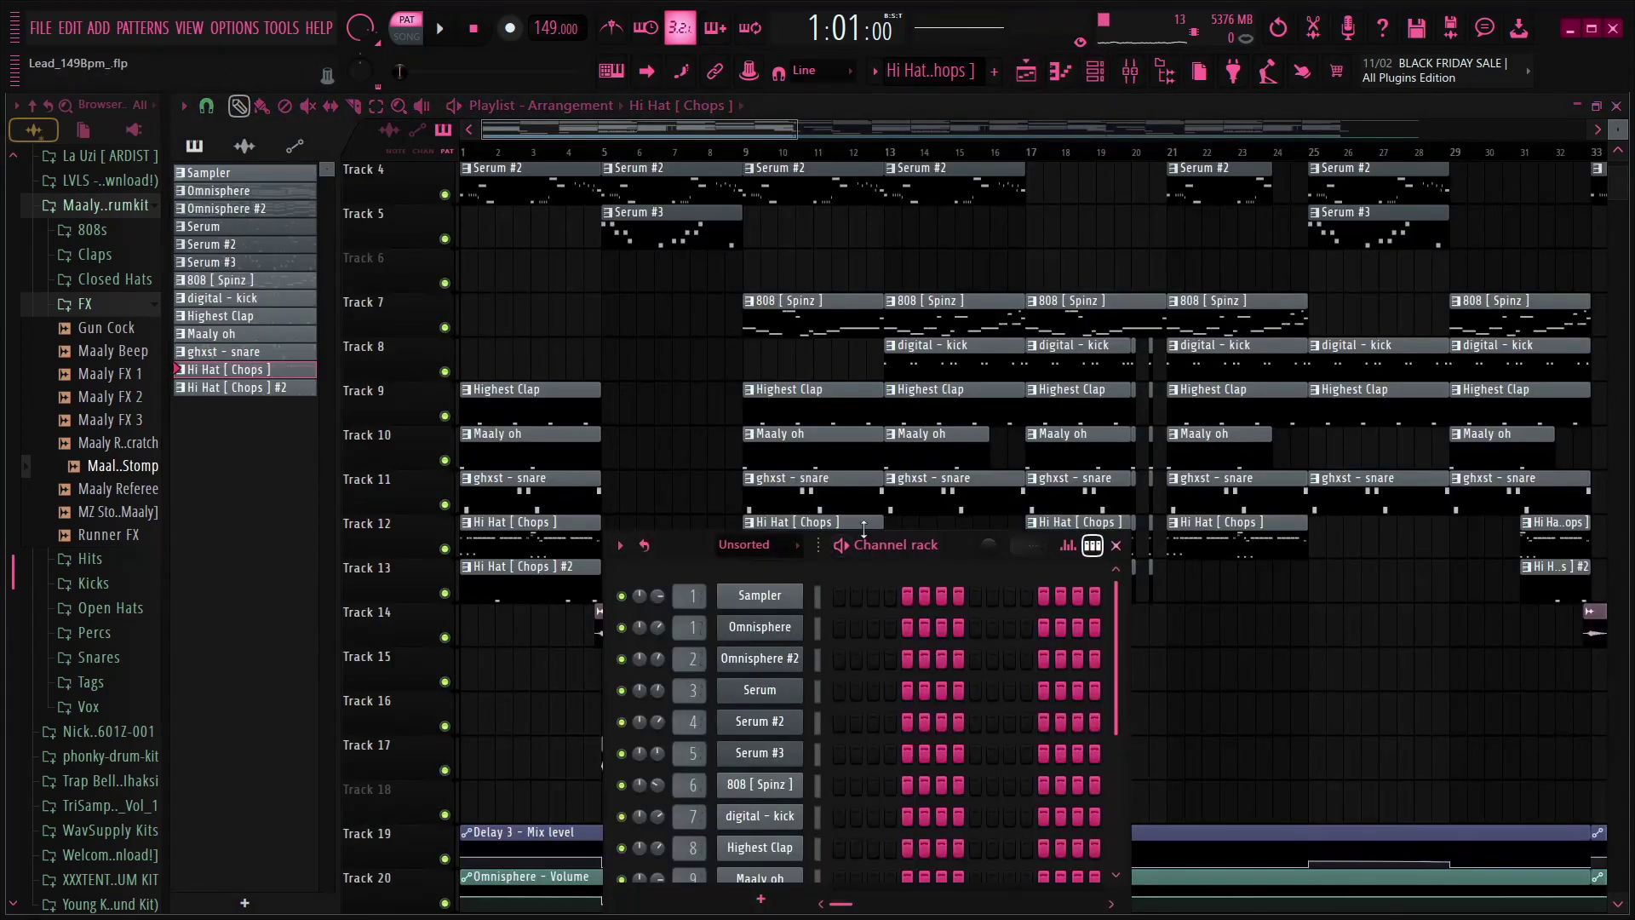
pyautogui.moveTo(952, 550); pyautogui.dragTo(991, 245)
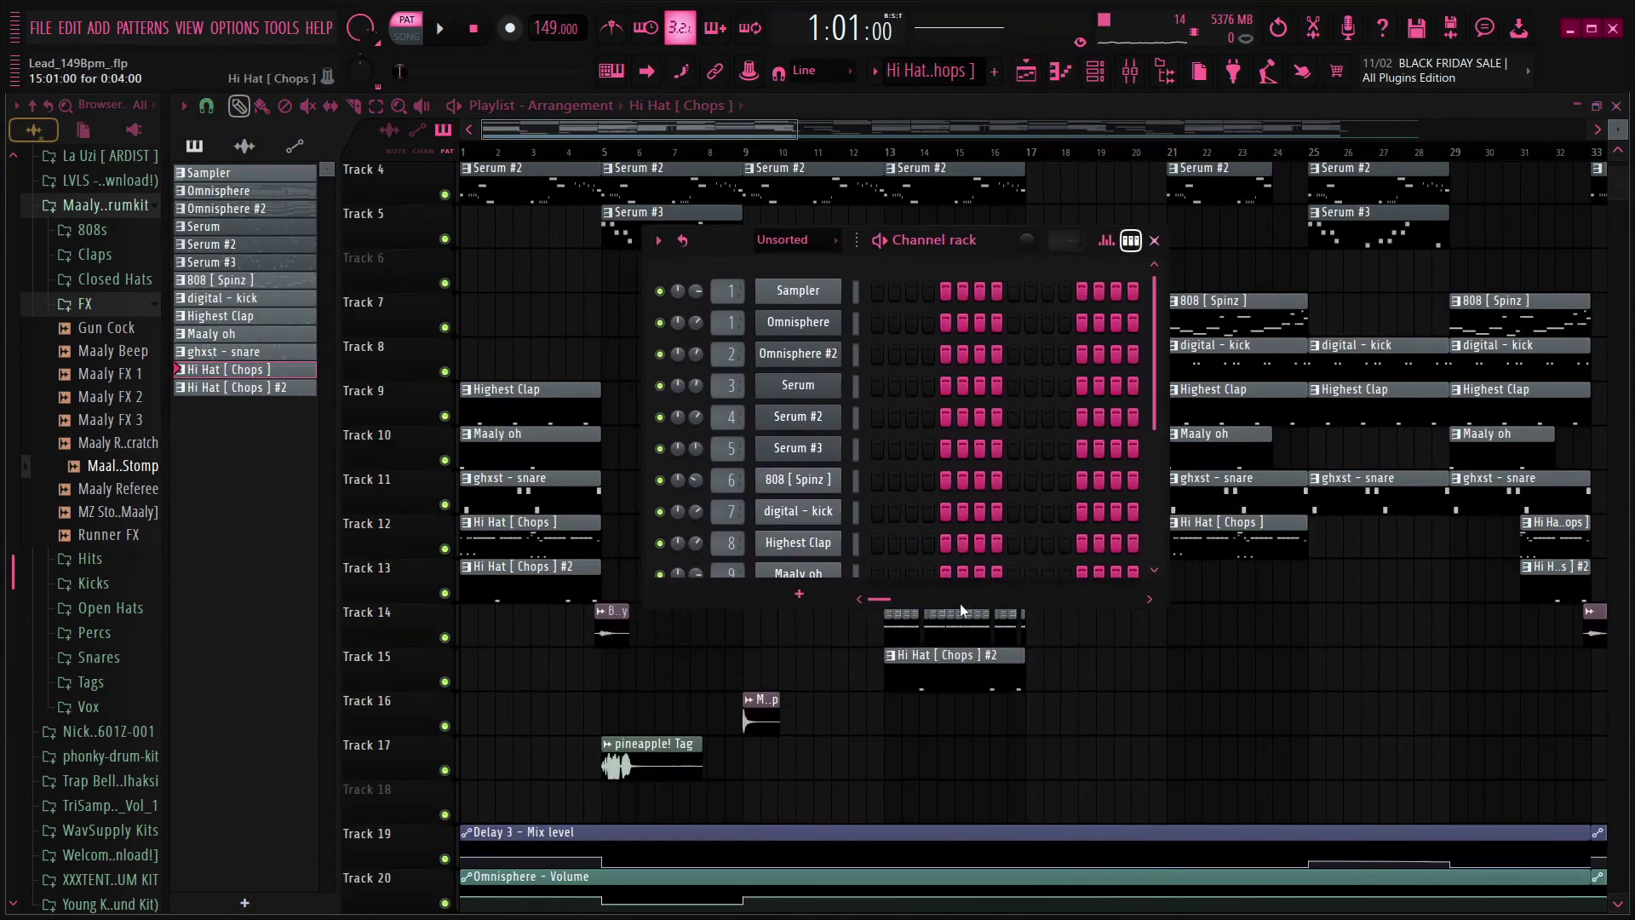
pyautogui.moveTo(958, 607); pyautogui.dragTo(961, 860)
# - Open the Hi Hat [ Chops ] channel settings and adjust the sample start offset to cut off the silence before the hit
pyautogui.click(832, 638)
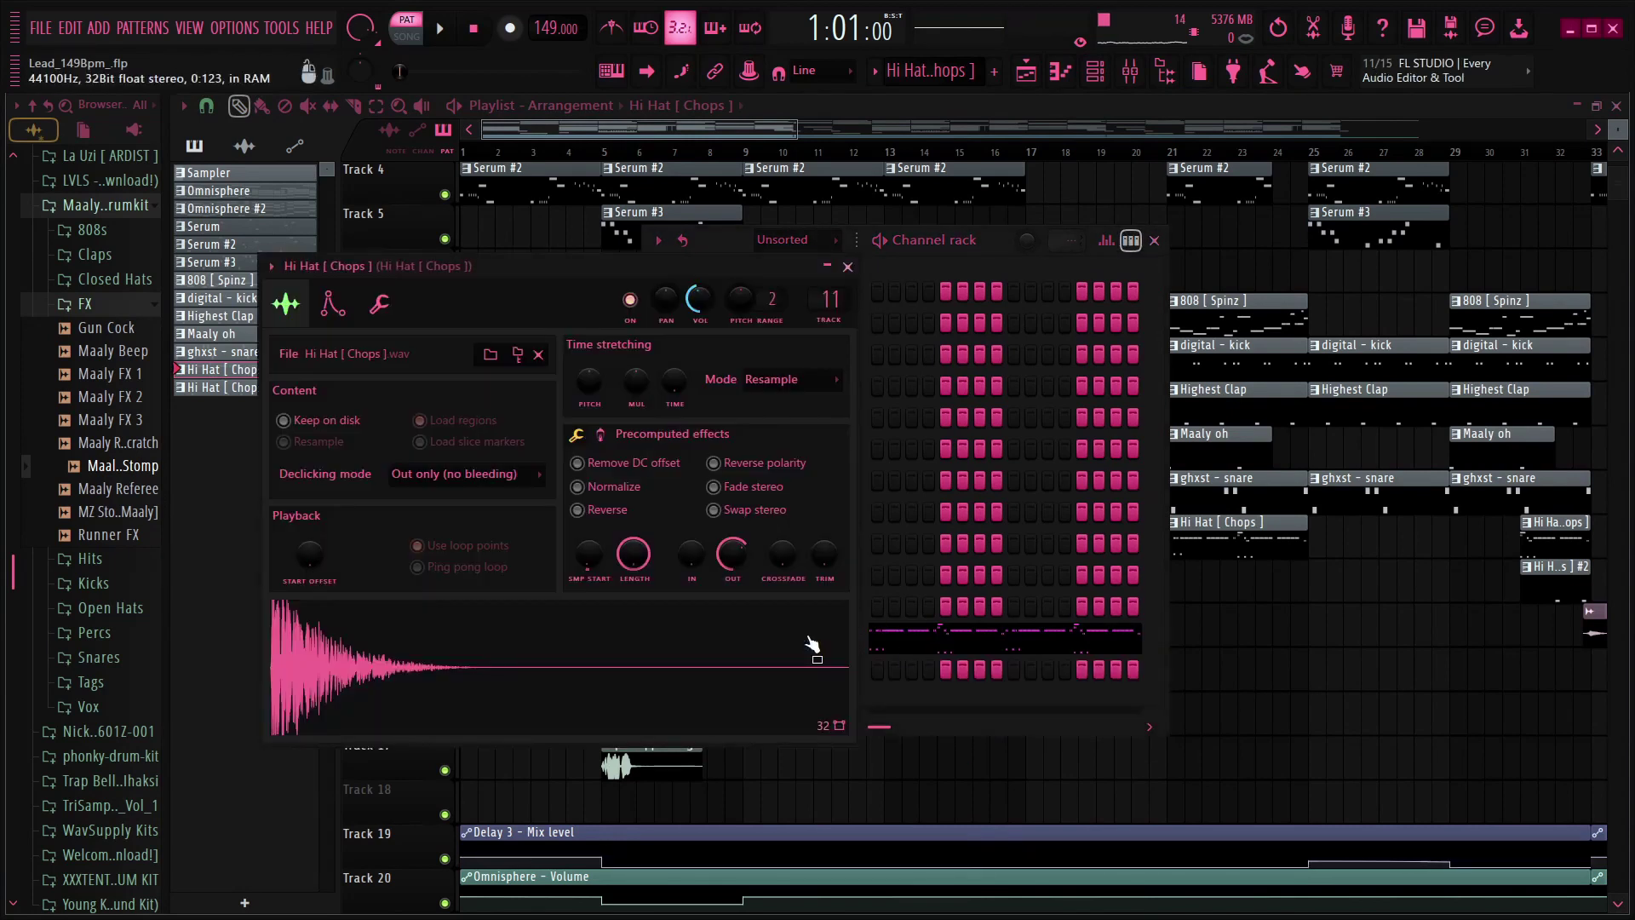
pyautogui.moveTo(634, 274); pyautogui.dragTo(791, 273)
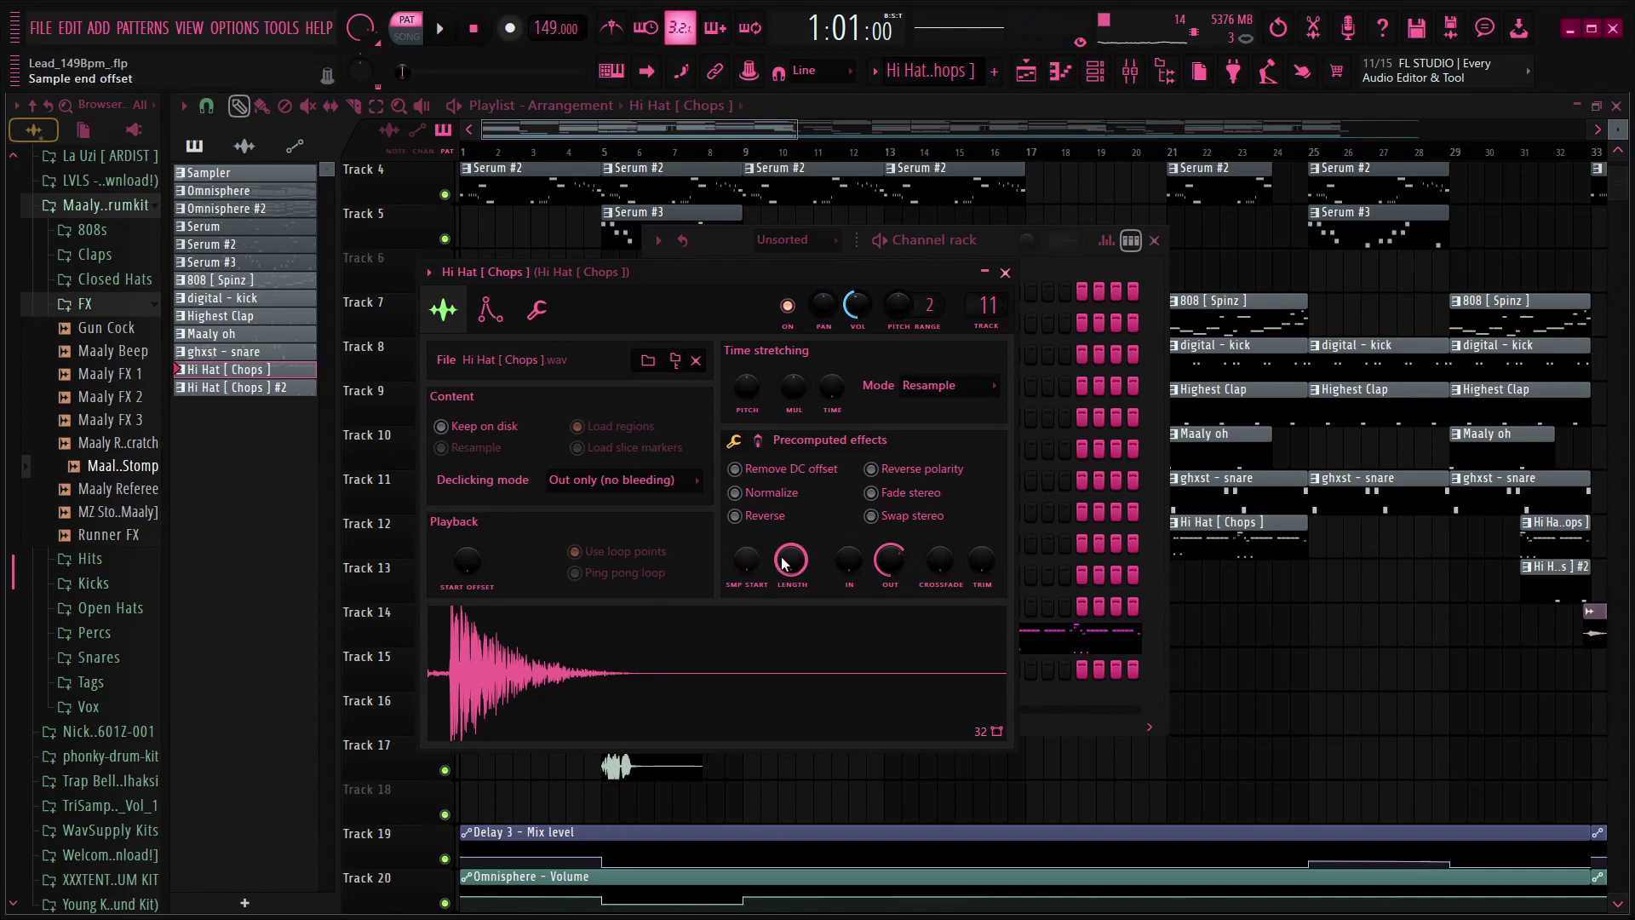
pyautogui.moveTo(747, 564); pyautogui.dragTo(748, 588)
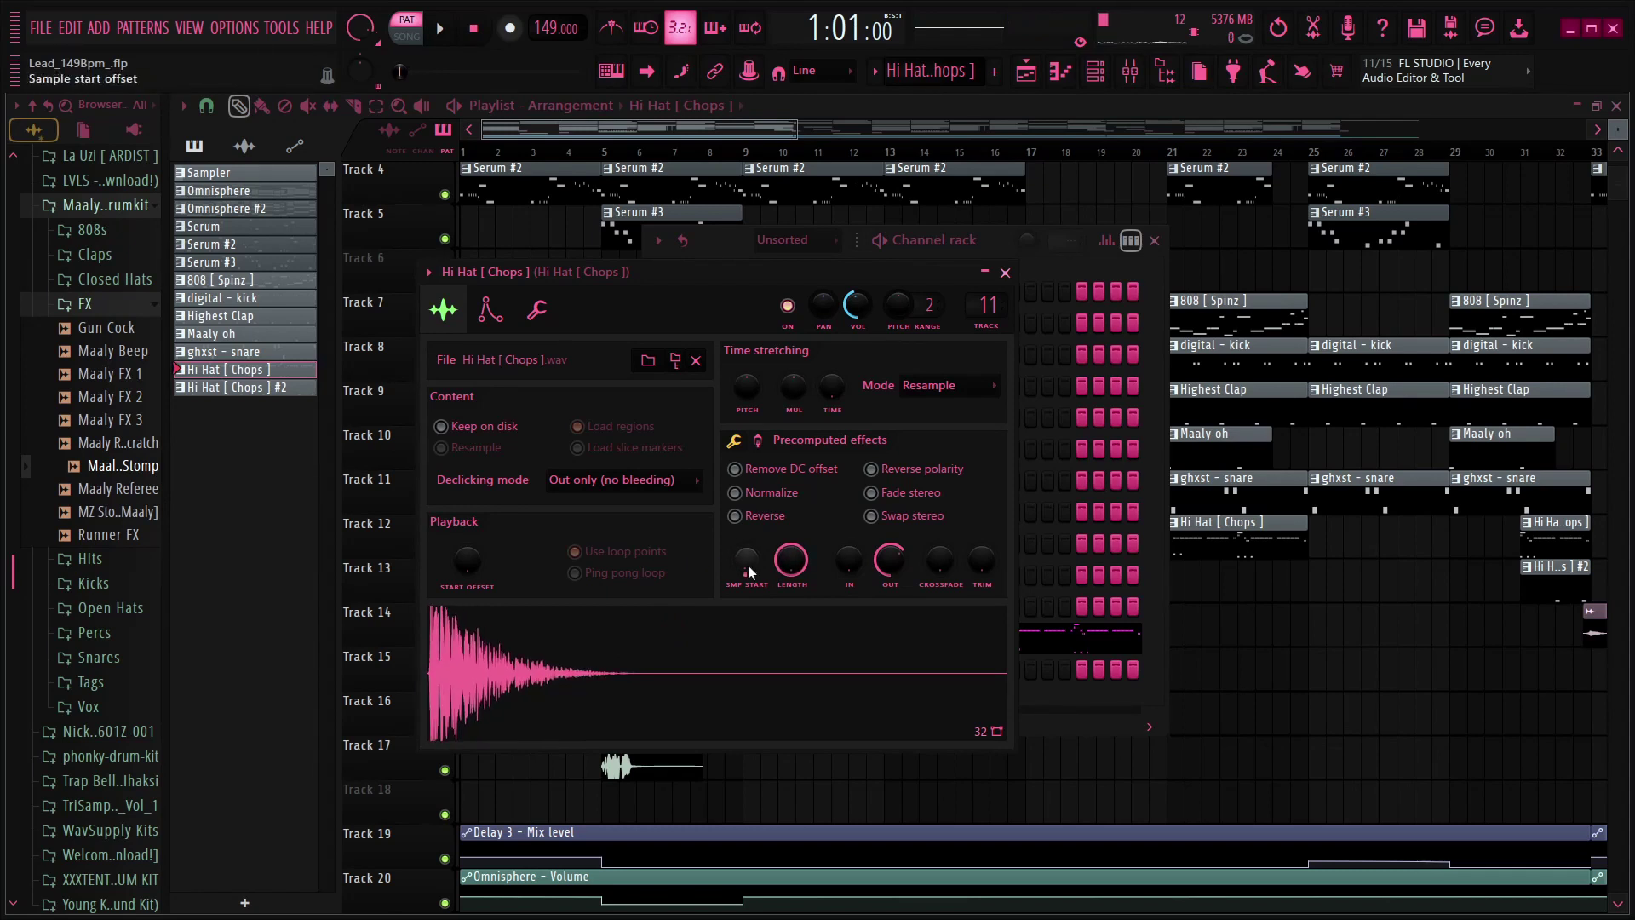
# - Open the Hi Hat [ Chops ] #2 pattern, examine its C5 hits and audition it
pyautogui.moveTo(782, 282); pyautogui.dragTo(780, 331)
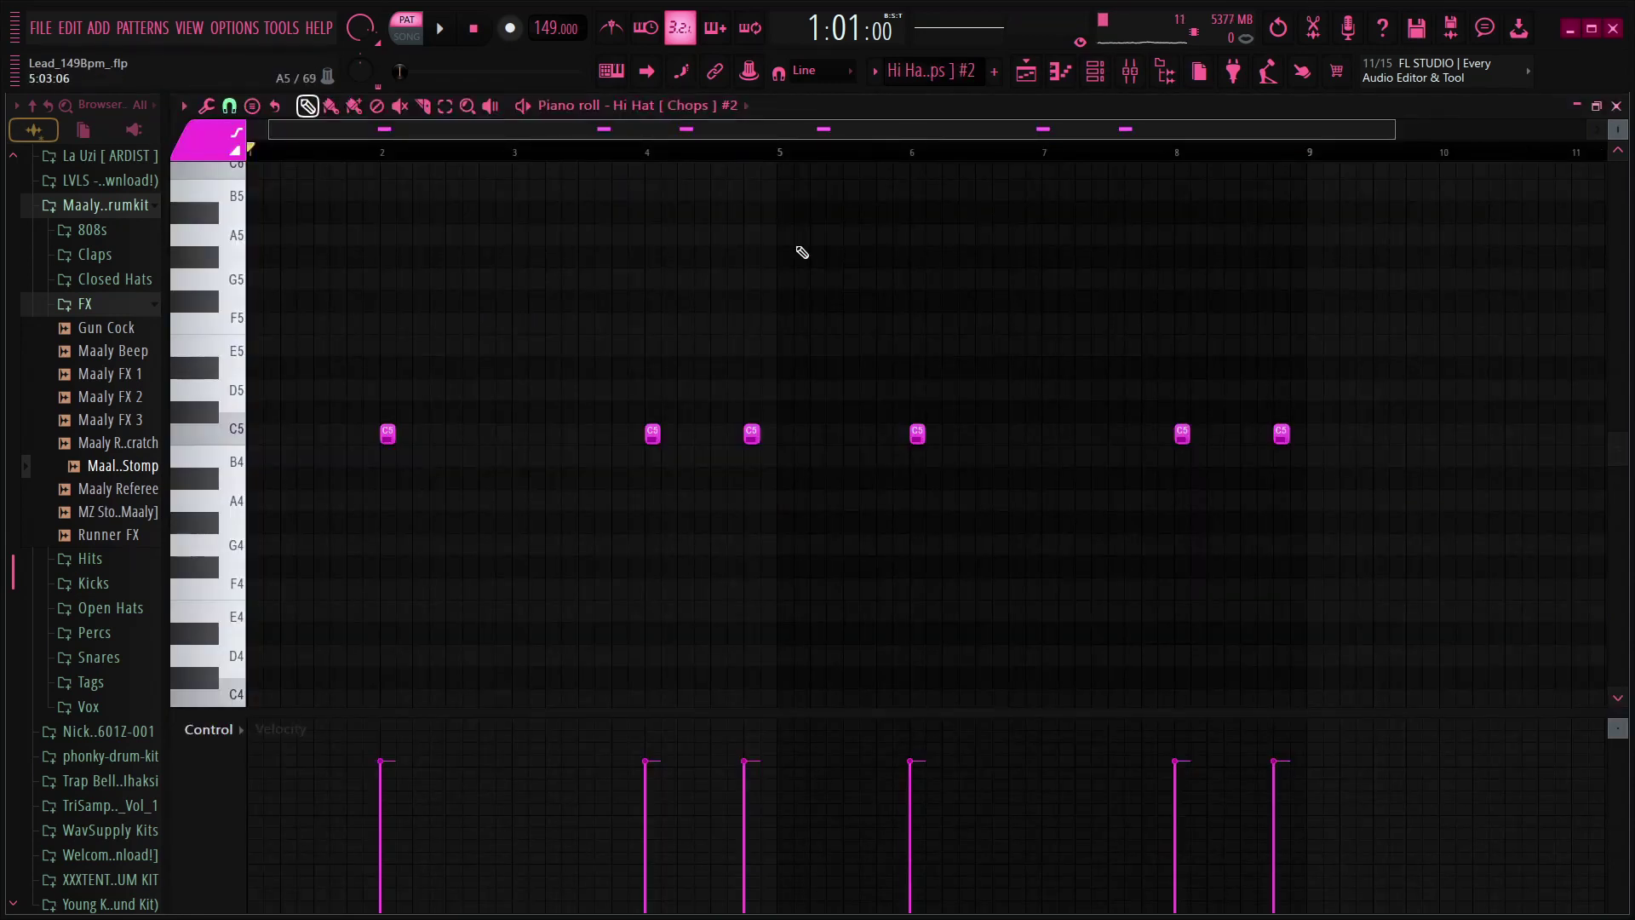
pyautogui.scroll(5, 413, 159)
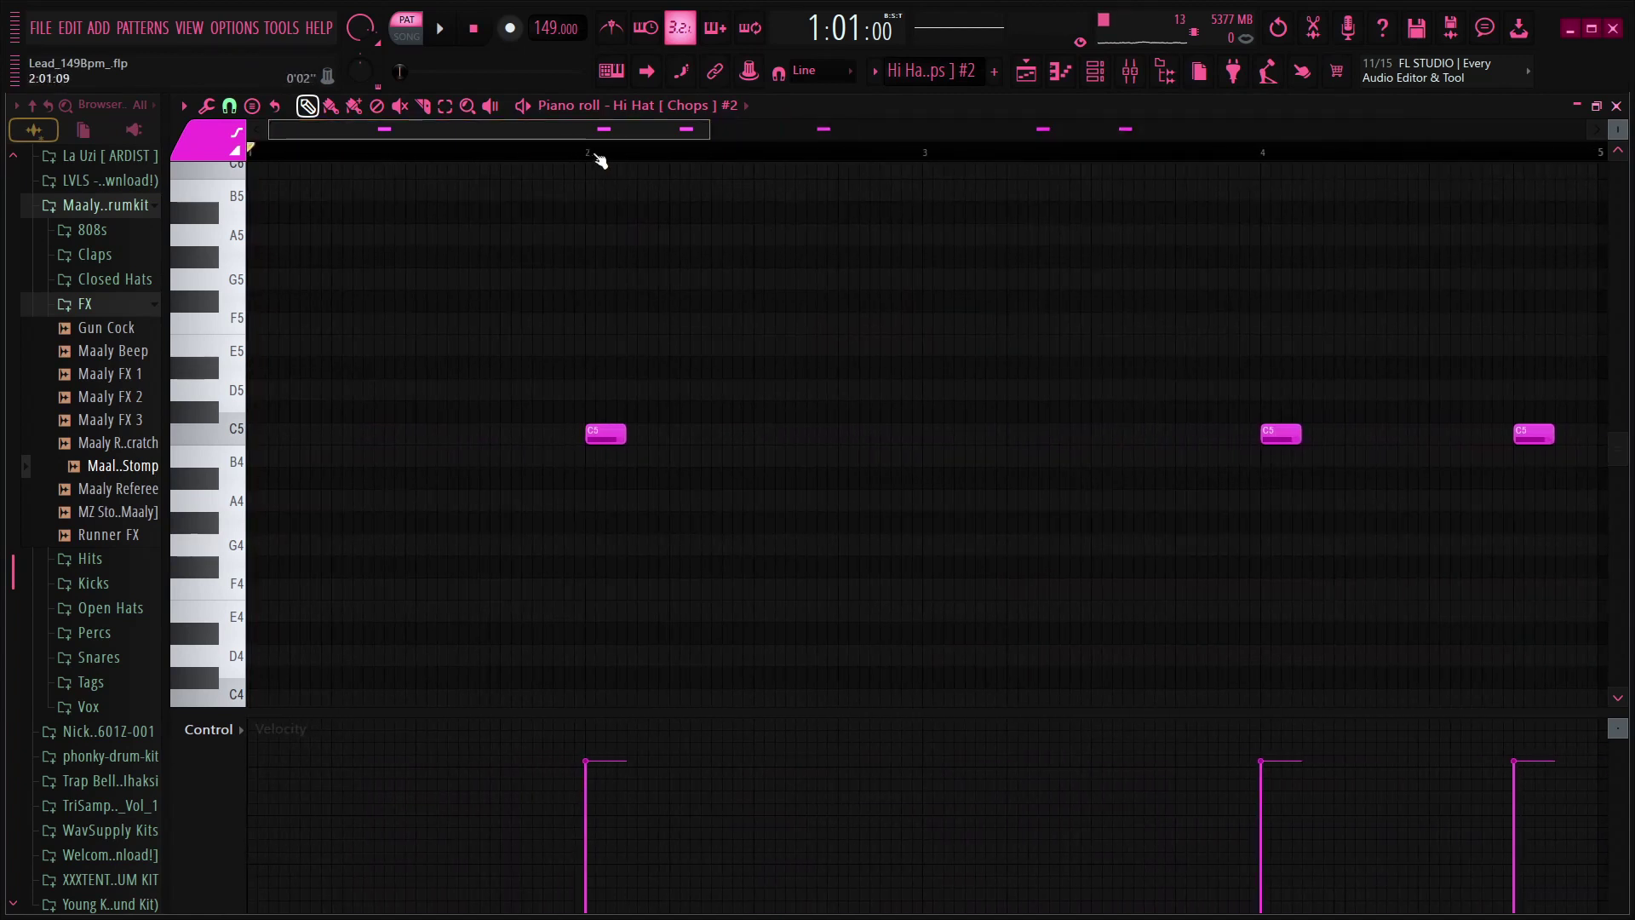
pyautogui.scroll(-2, 601, 160)
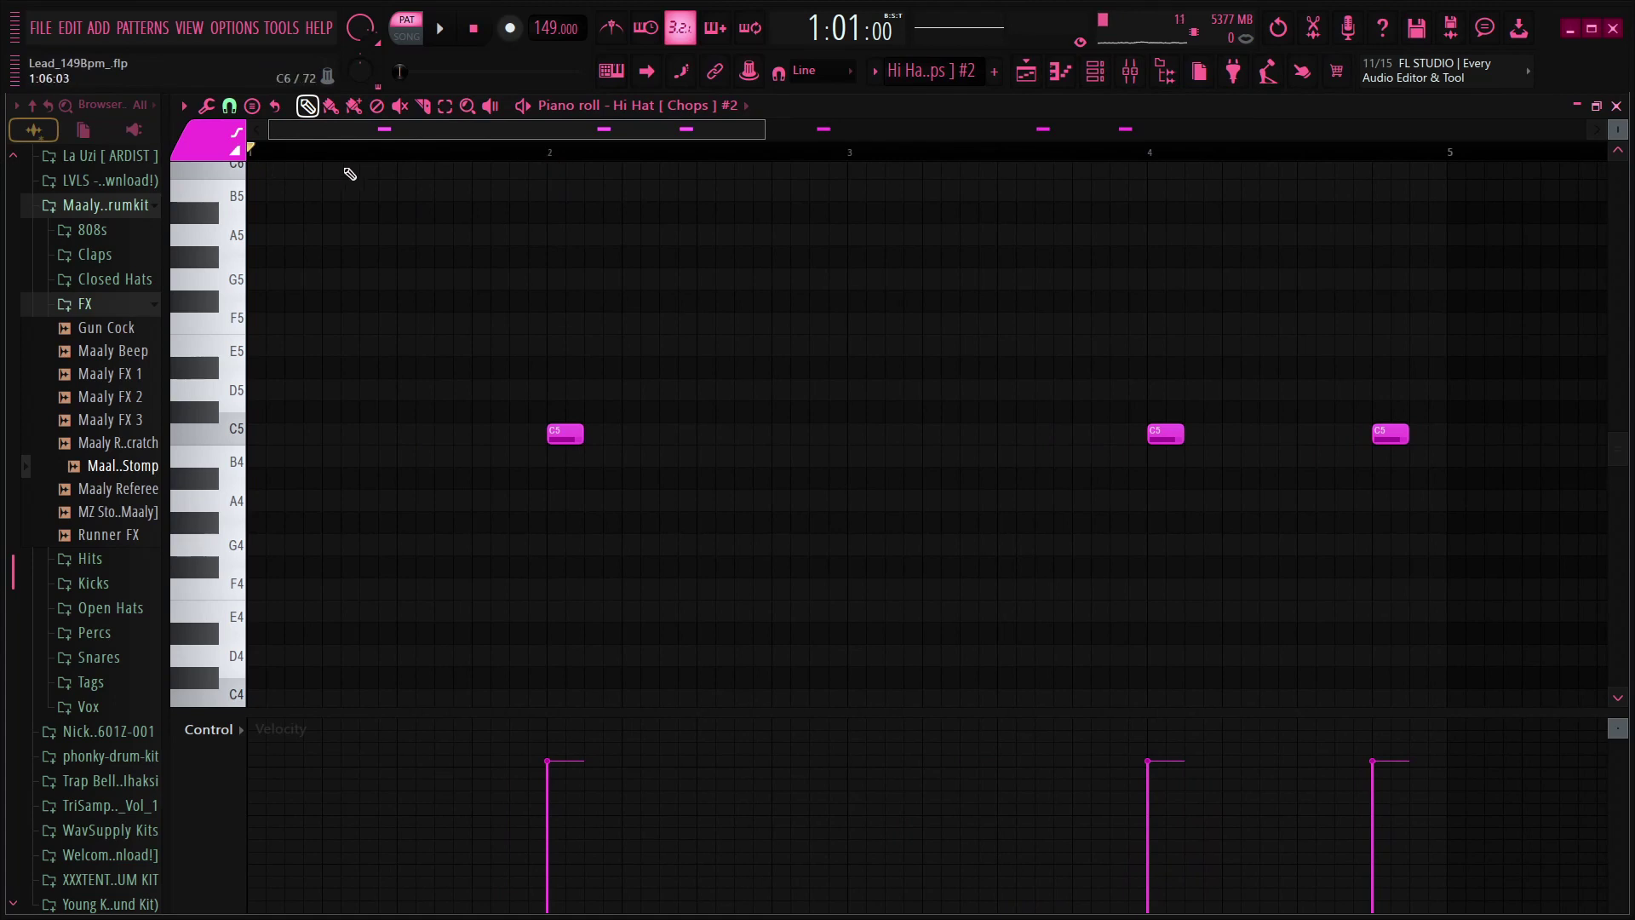
pyautogui.scroll(-4, 434, 164)
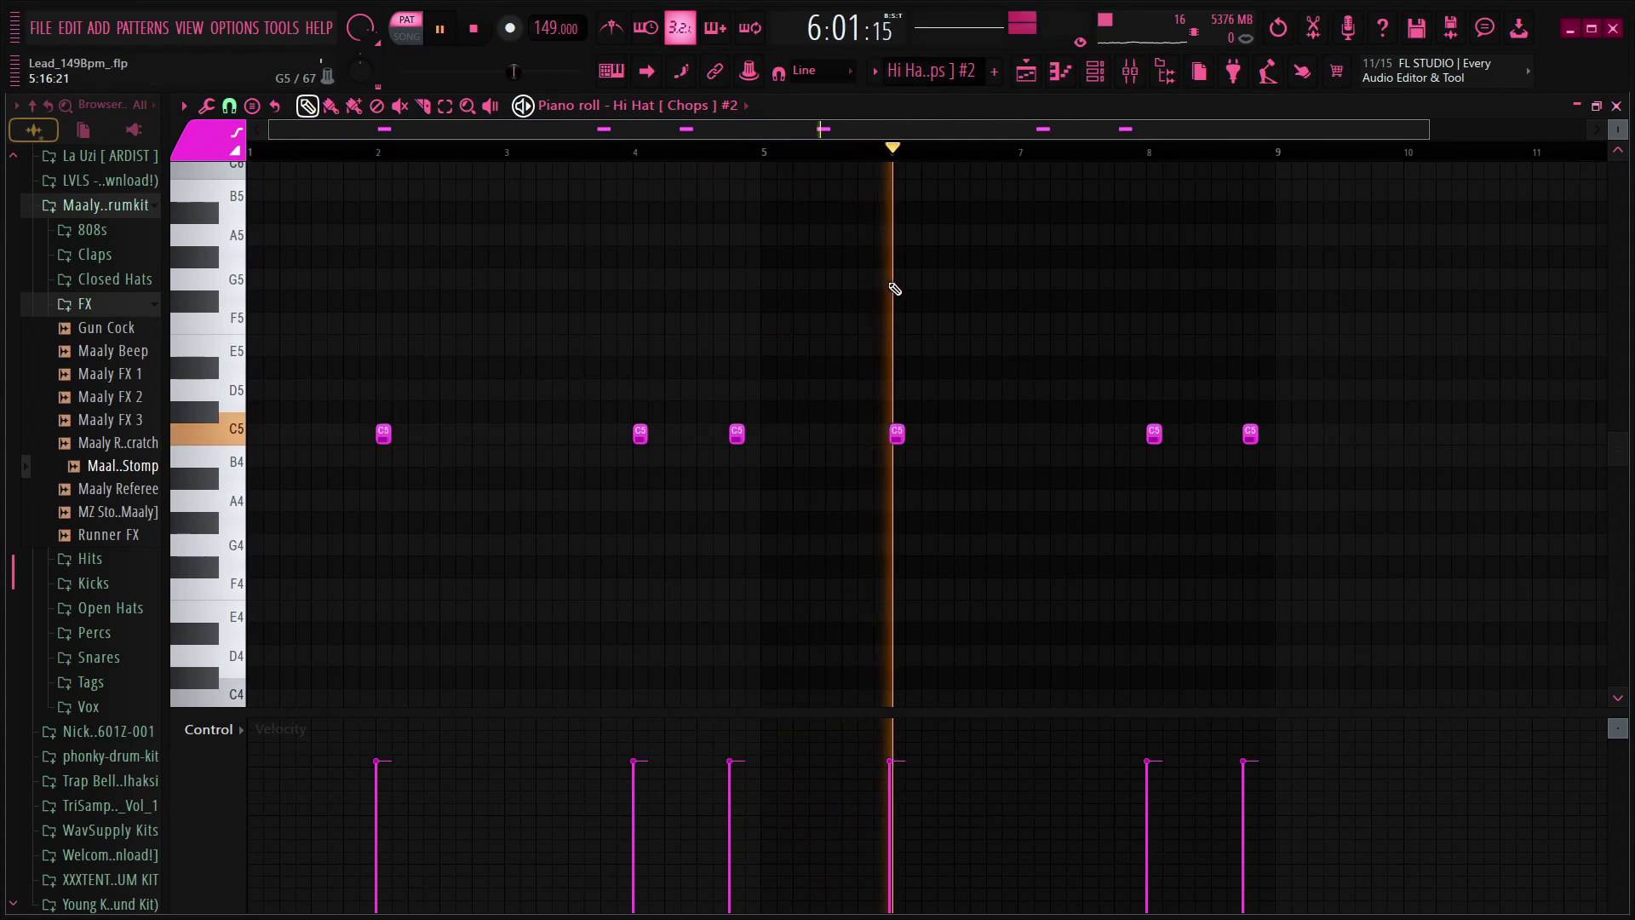
pyautogui.scroll(-2, 711, 155)
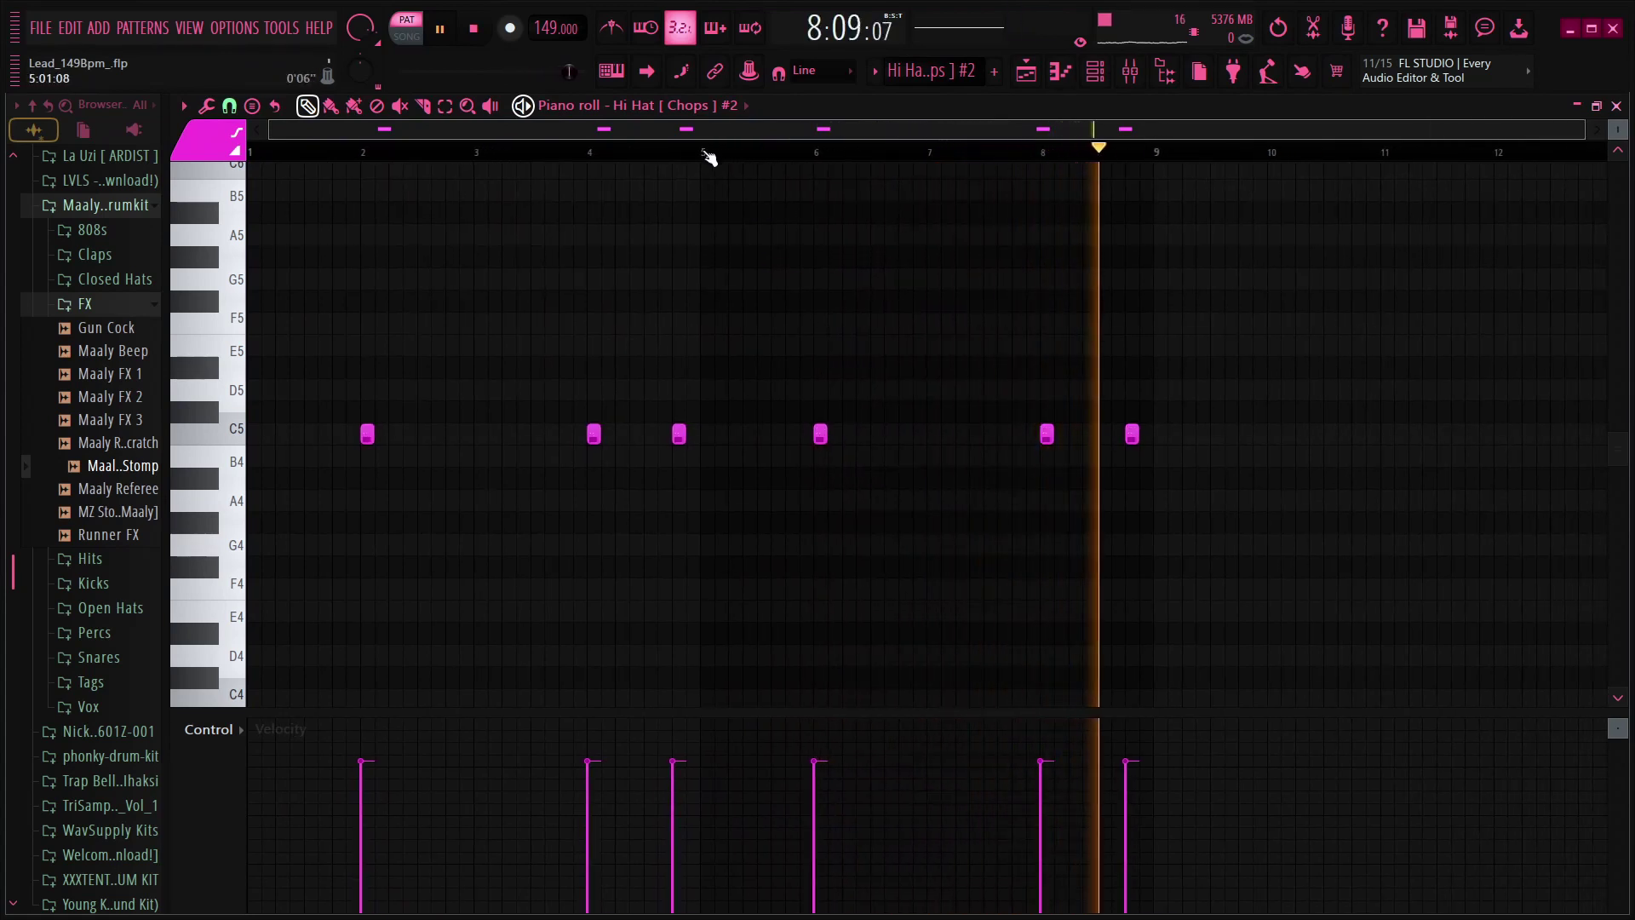
# - Play the arrangement from bar 9 in song mode with only the 808 and drum tracks 7 to 15 active
pyautogui.press('l')
pyautogui.press('F5')
pyautogui.scroll(2, 605, 152)
pyautogui.moveTo(632, 130); pyautogui.dragTo(421, 139)
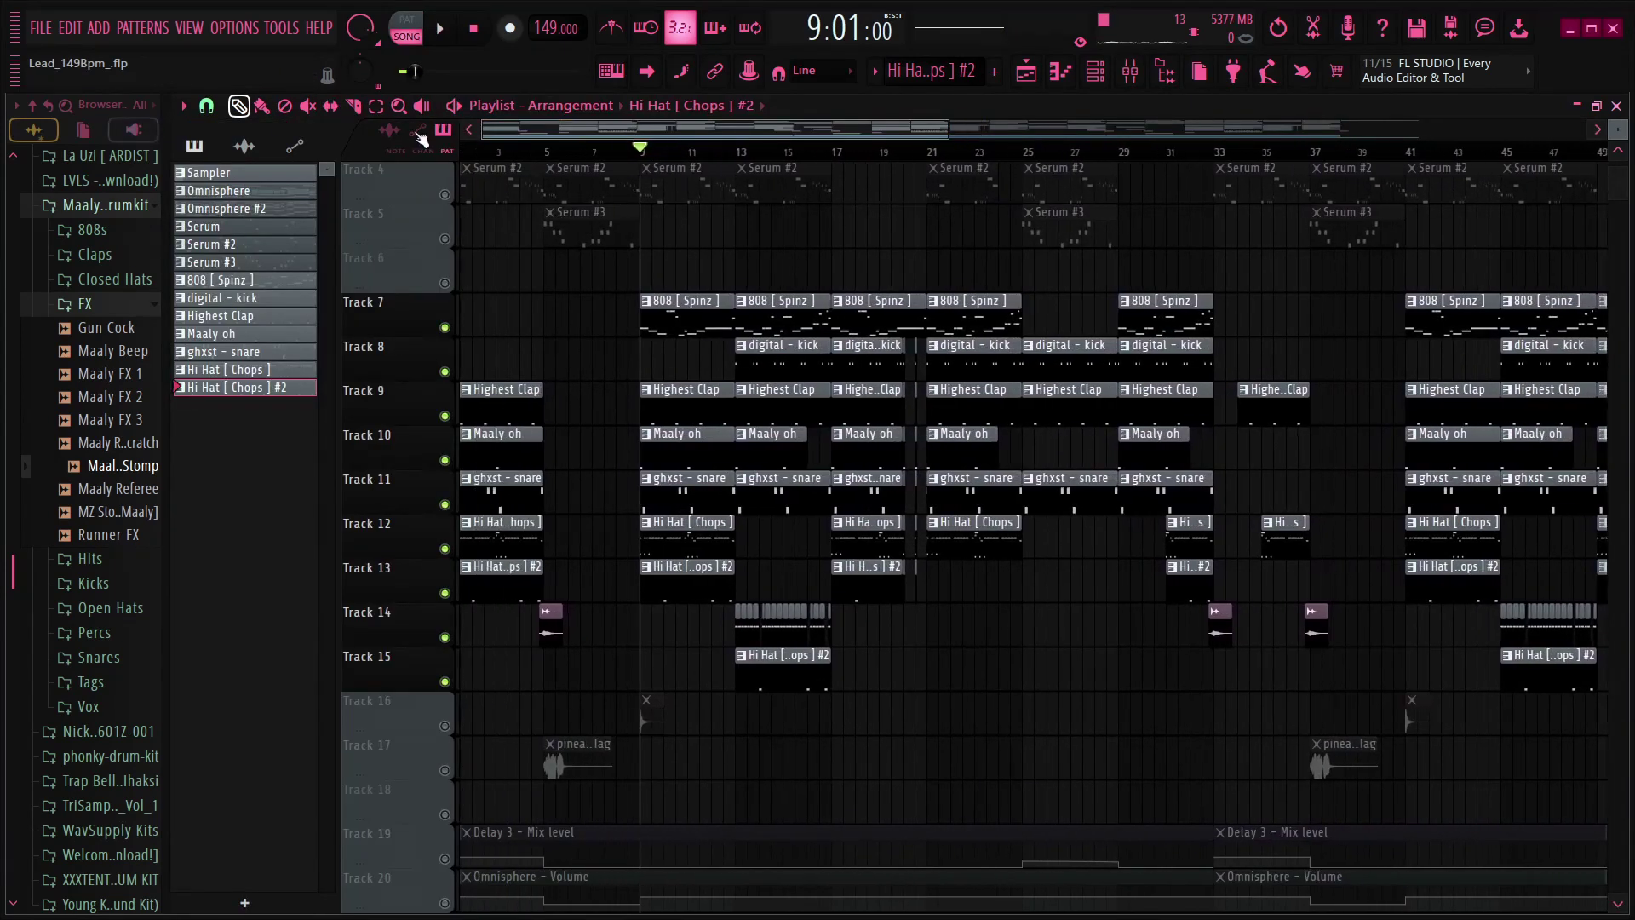
pyautogui.press('space')
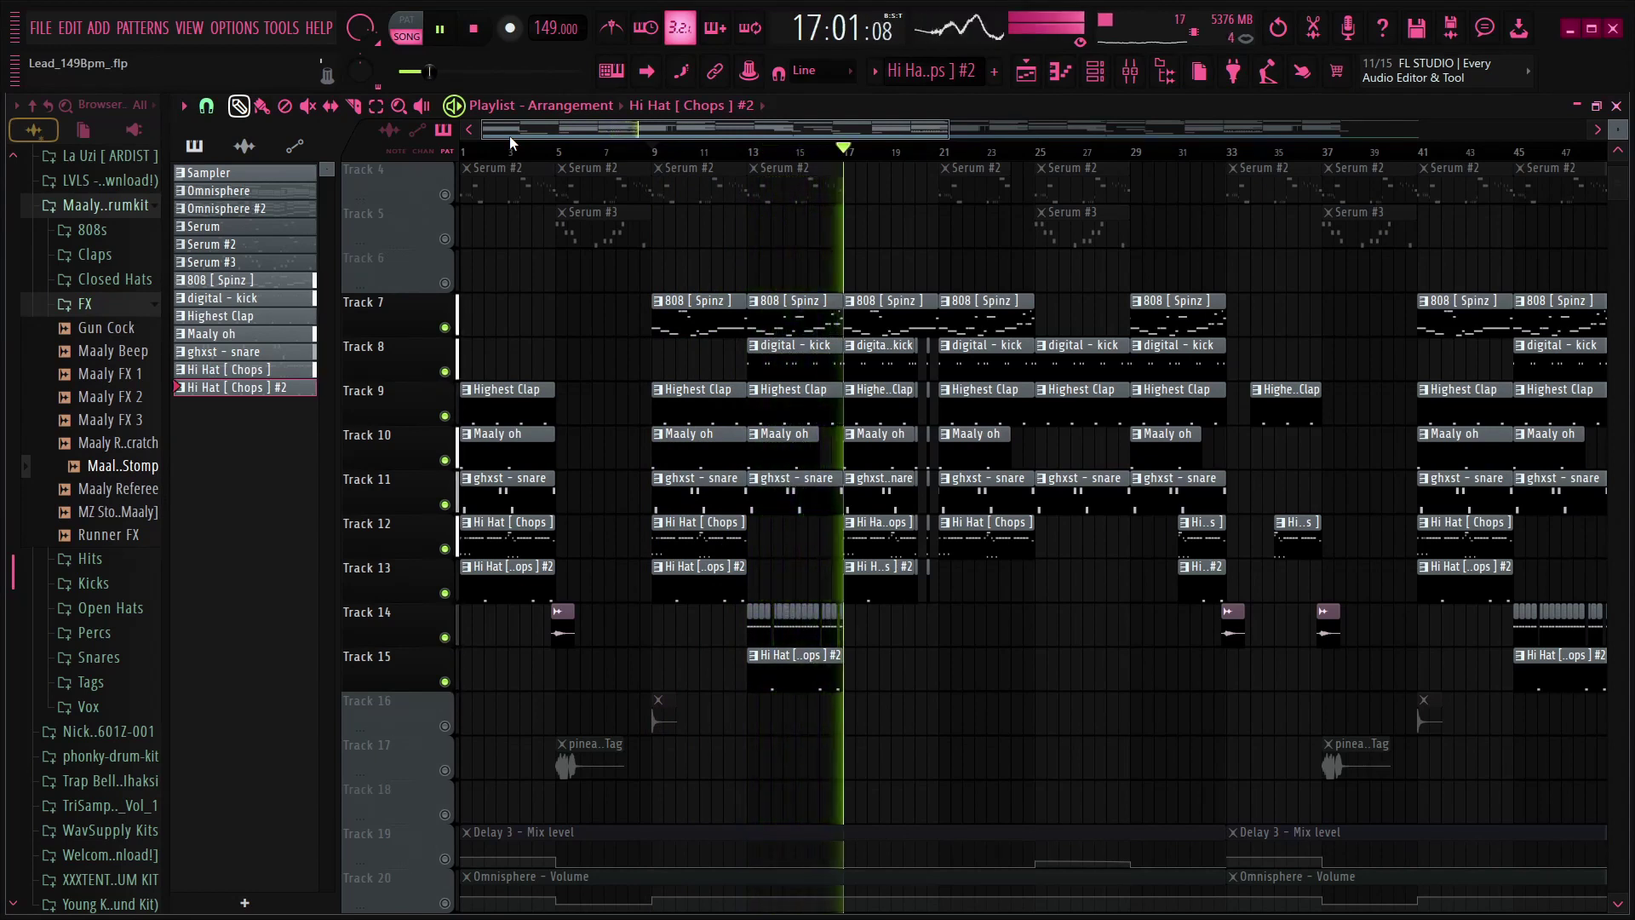
# - Stop playback, then select and examine the chopped hi-hat clips on Track 14 between bars 13 and 17
pyautogui.press('space')
pyautogui.scroll(5, 596, 146)
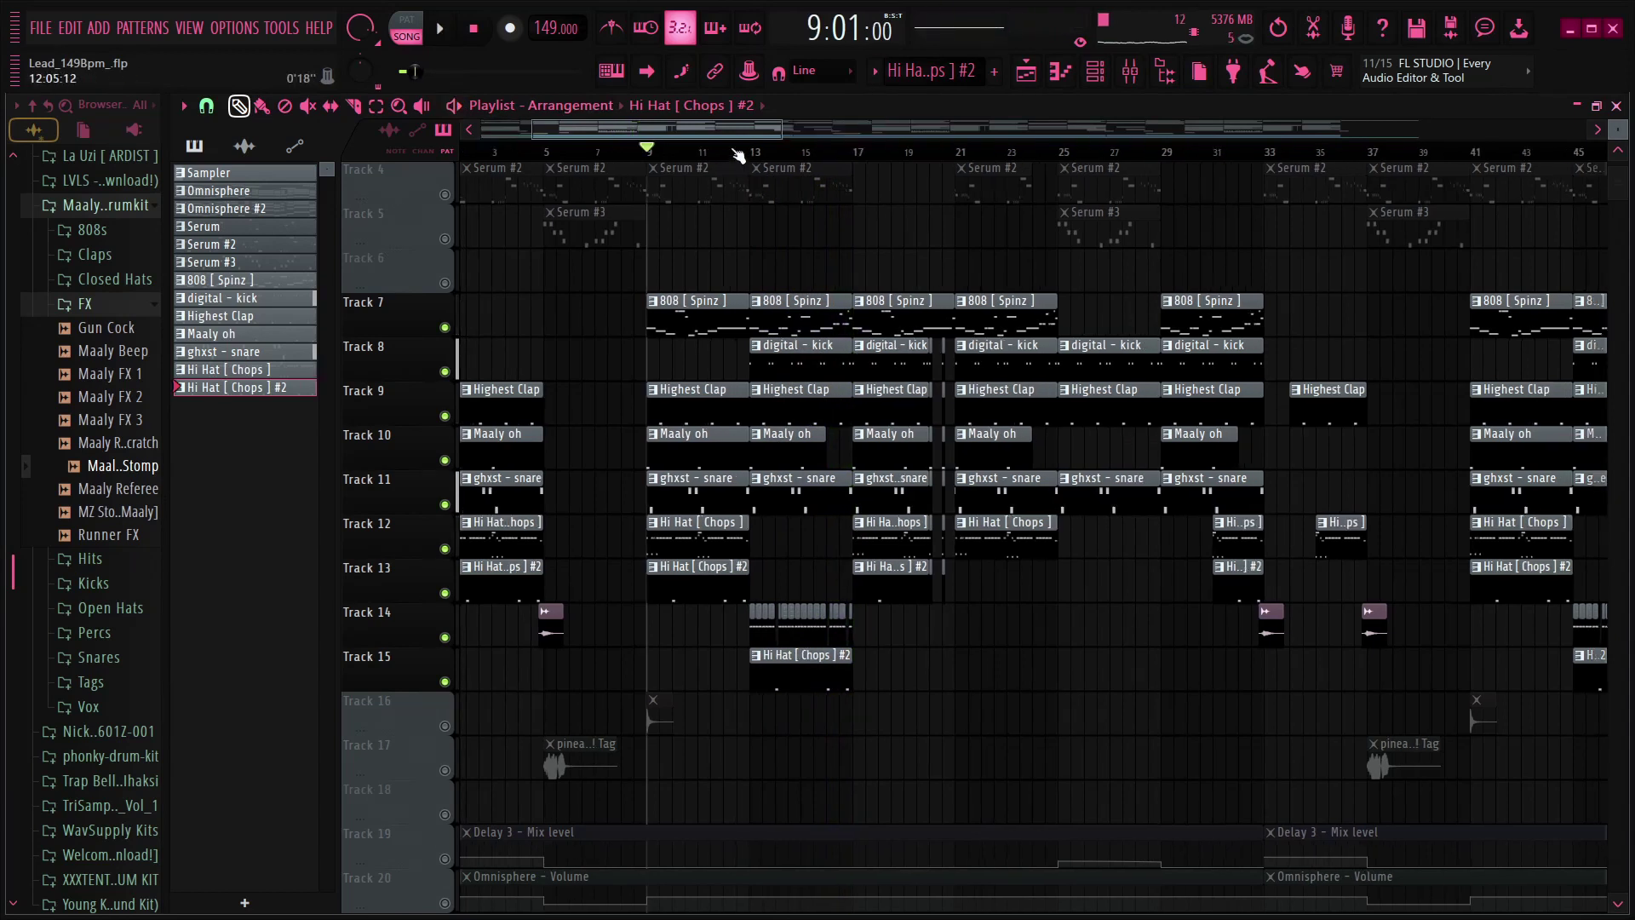
pyautogui.moveTo(596, 142); pyautogui.dragTo(603, 141)
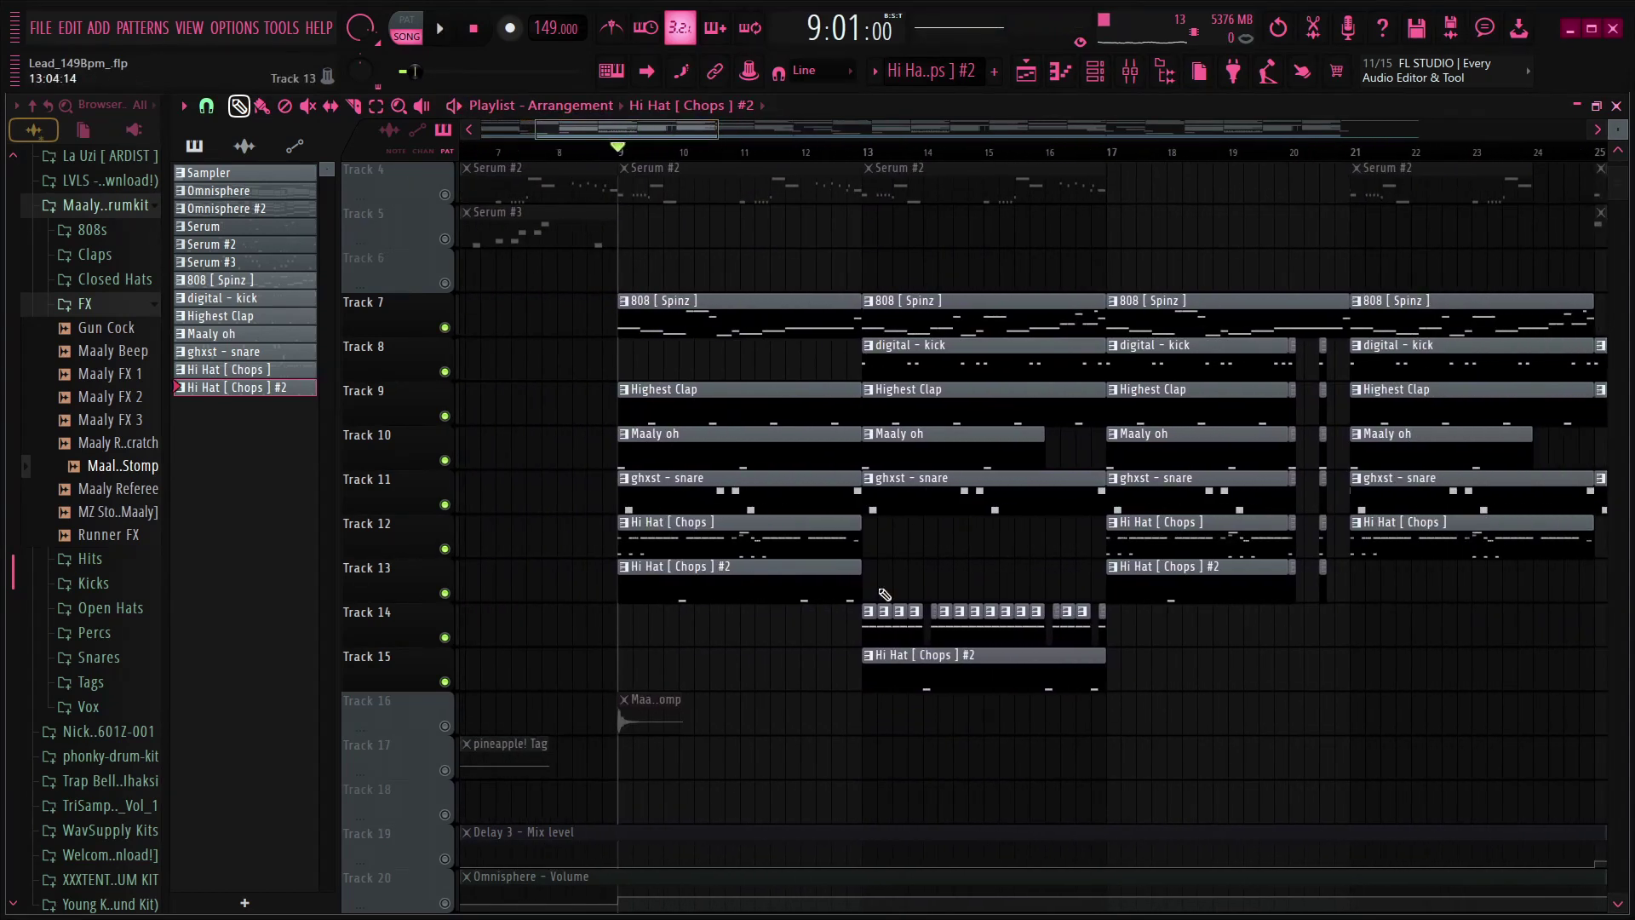
pyautogui.moveTo(1138, 634); pyautogui.dragTo(838, 623)
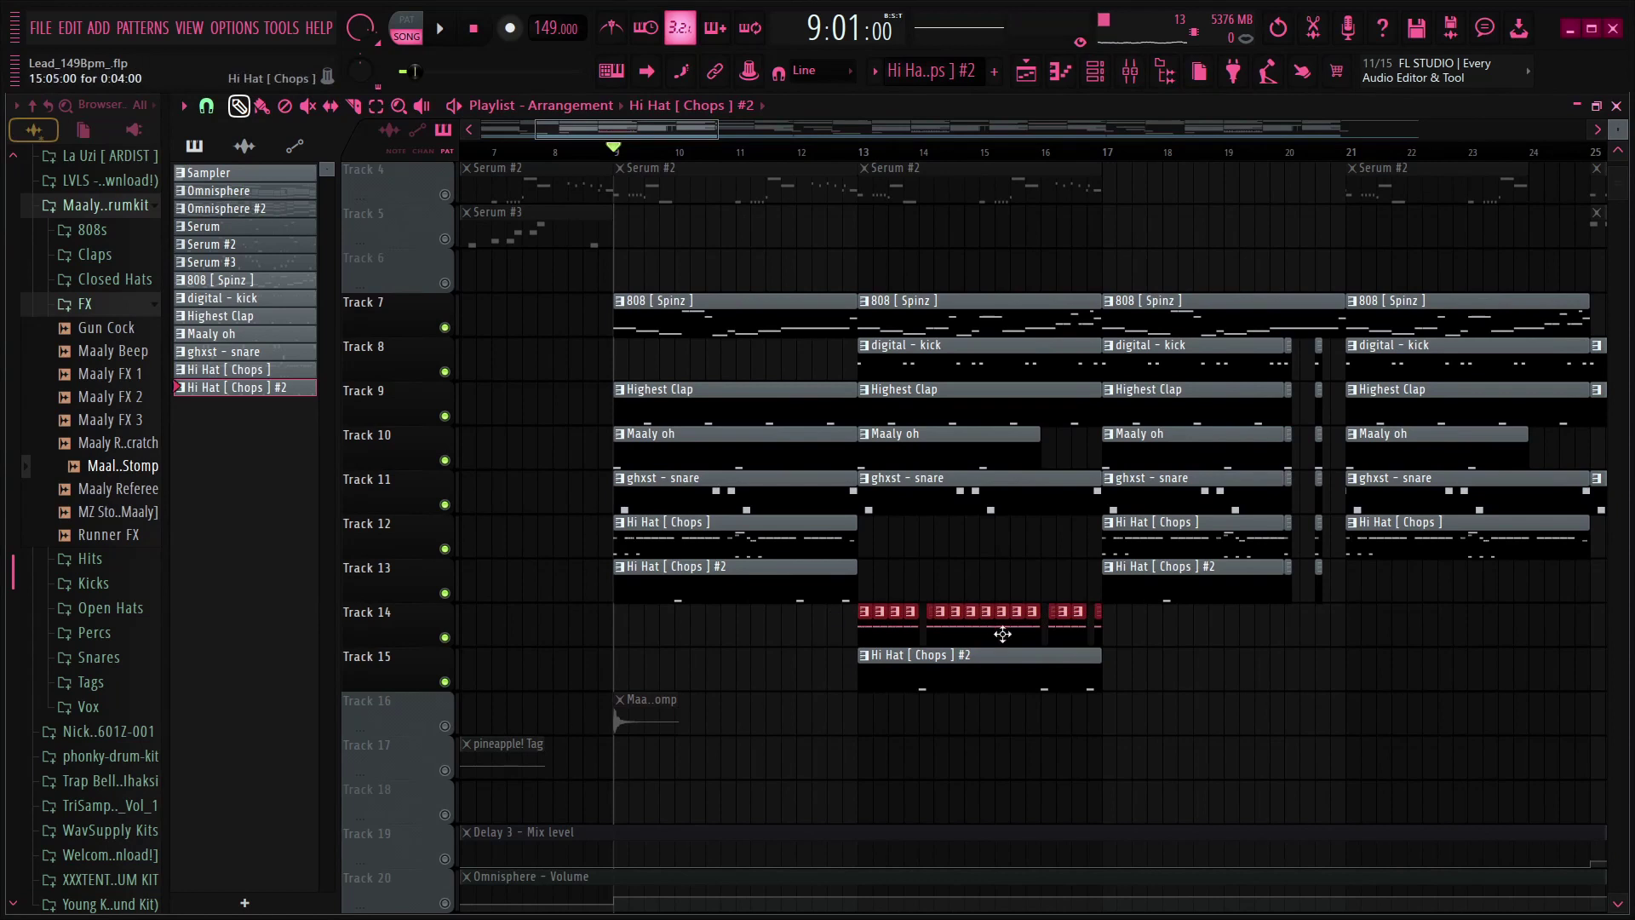
pyautogui.scroll(5, 959, 143)
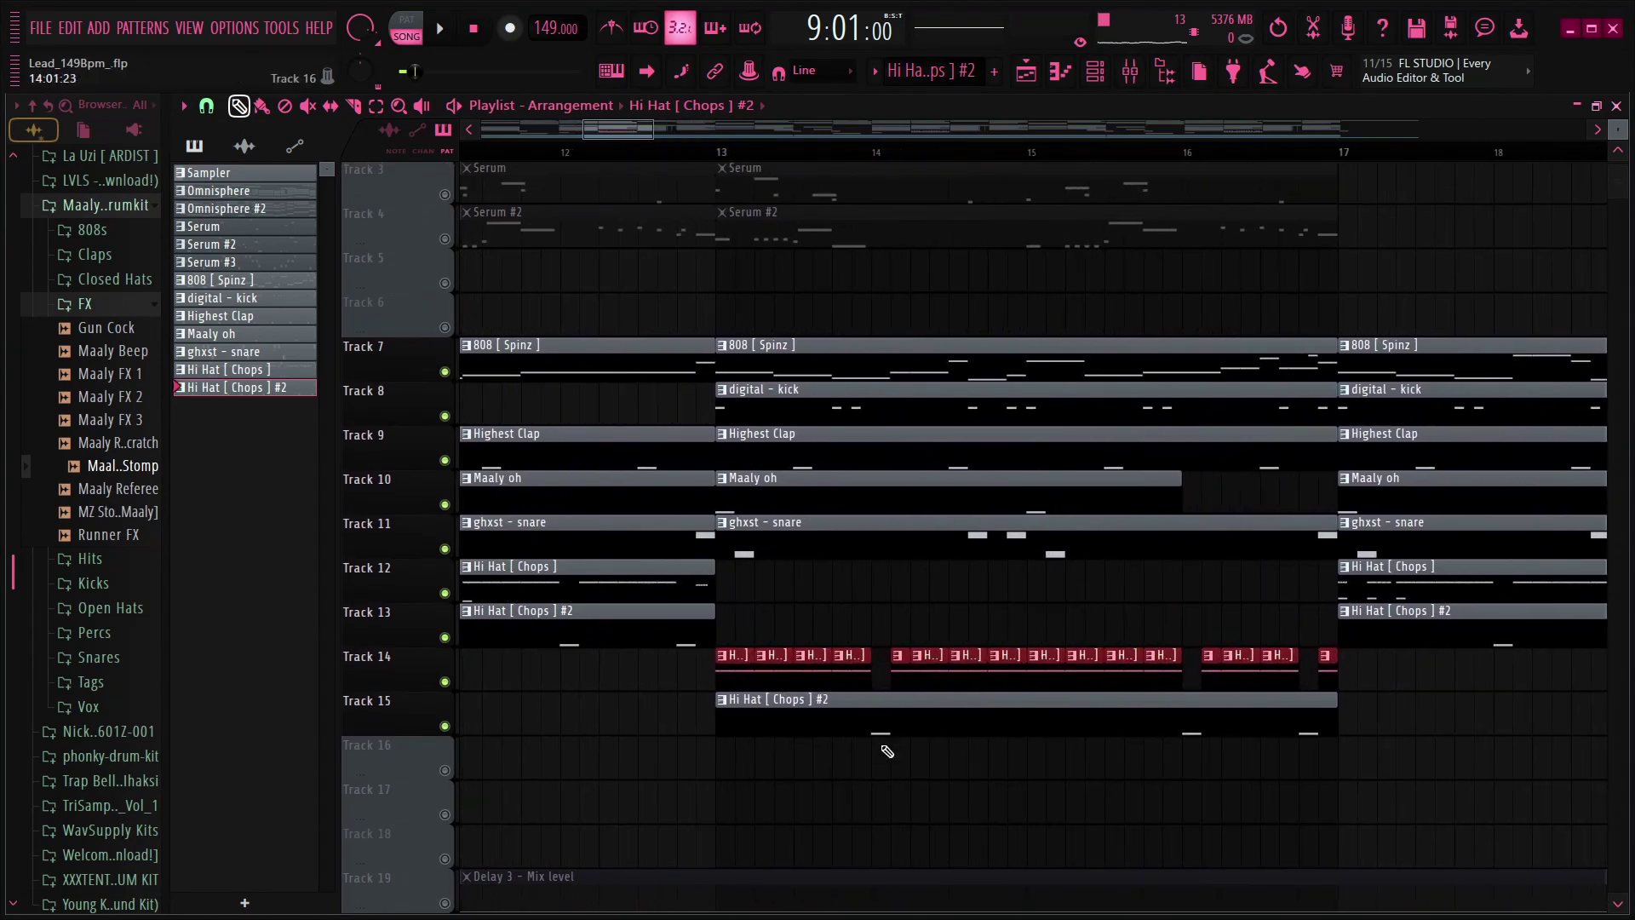
pyautogui.scroll(-8, 864, 299)
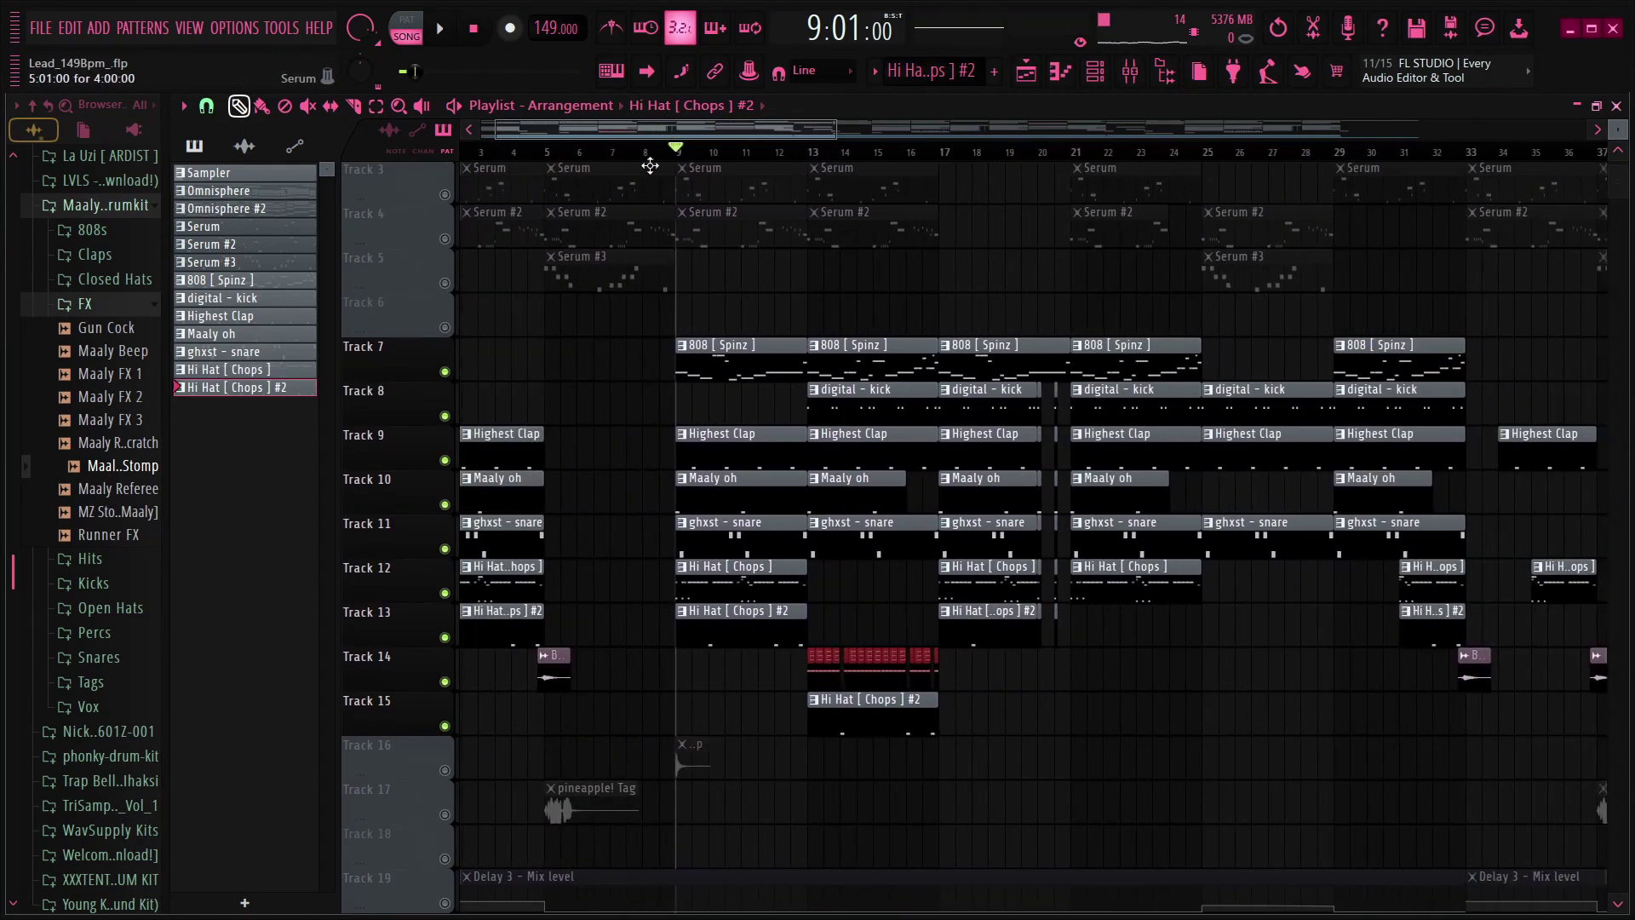
# - Examine the automation clips on Tracks 19 to 22 and the HalfTime plugin on the master
pyautogui.moveTo(854, 554); pyautogui.dragTo(663, 601)
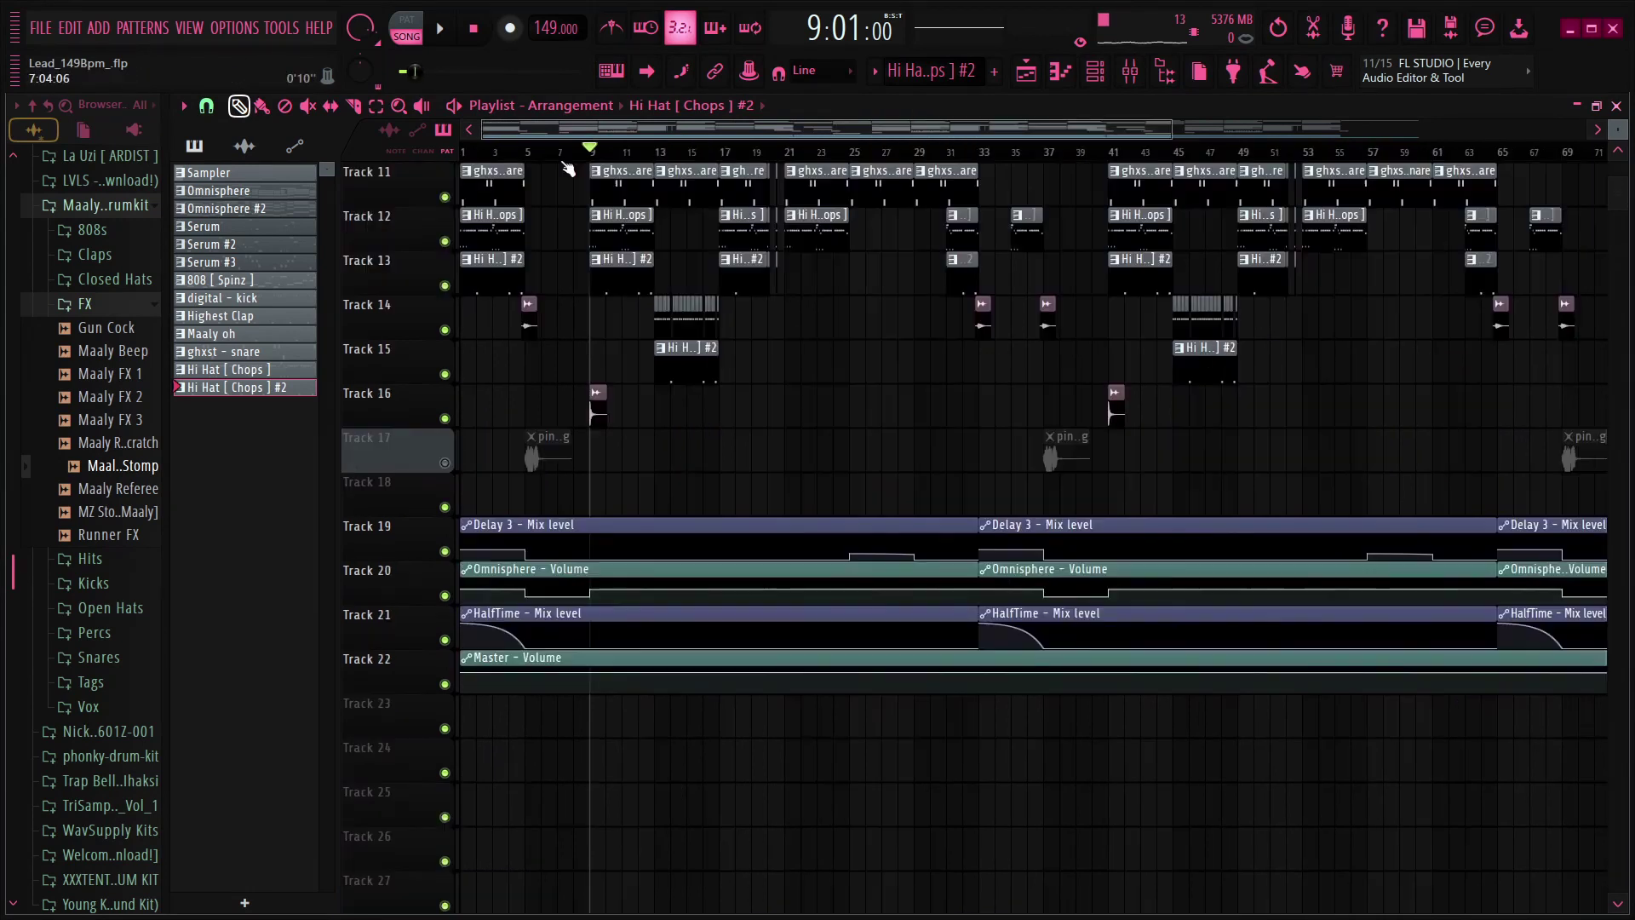
pyautogui.scroll(-3, 574, 168)
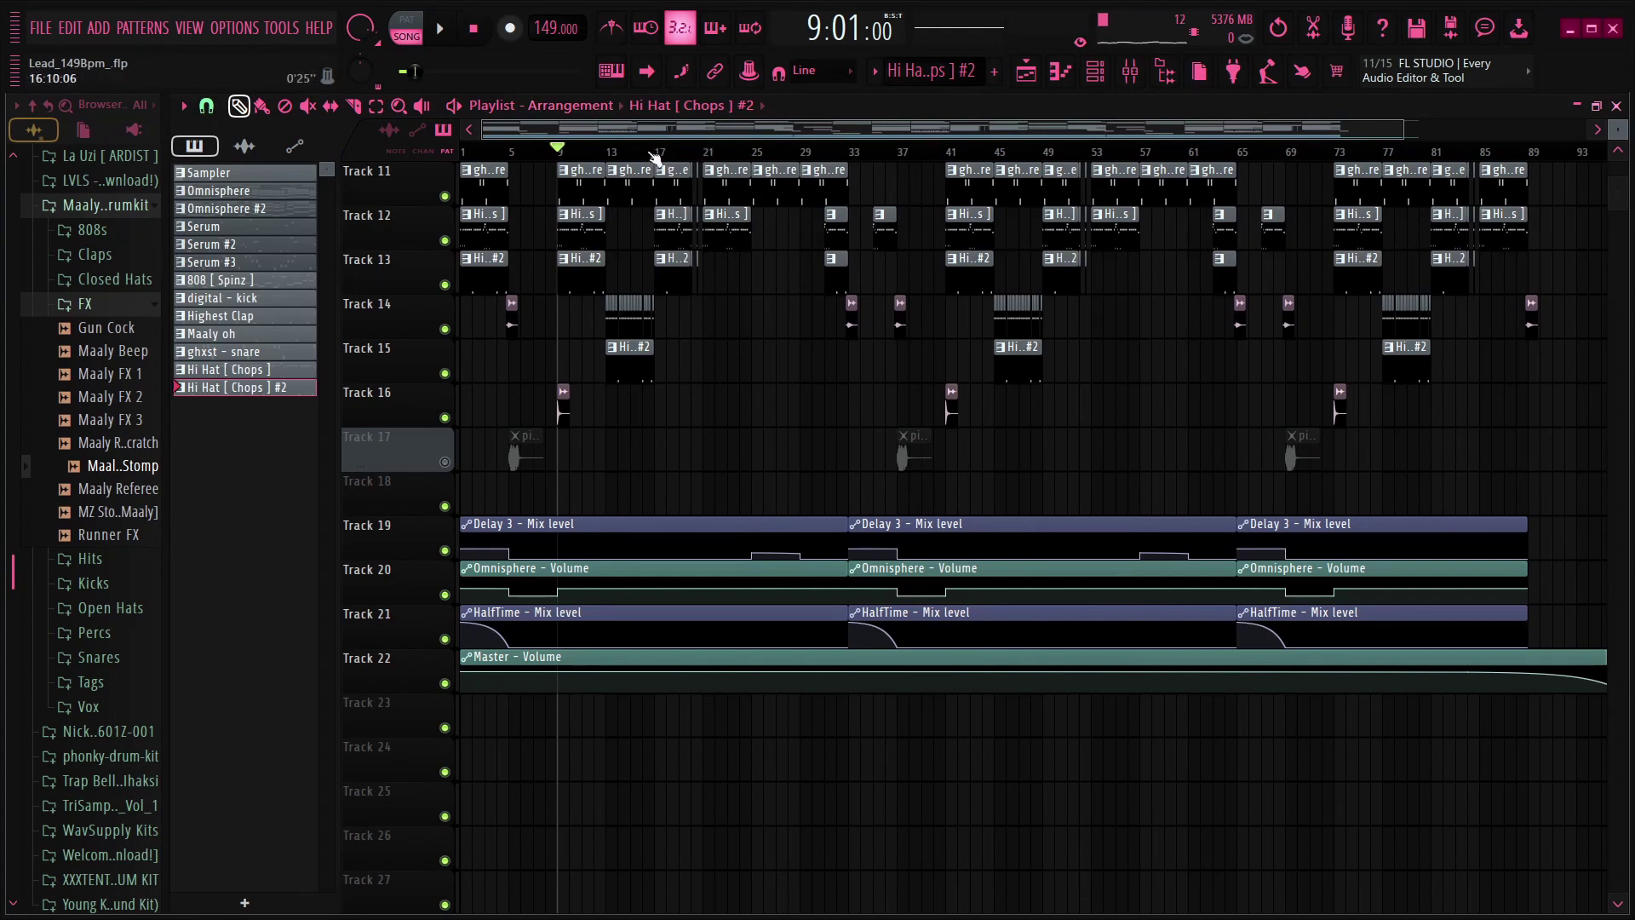
pyautogui.scroll(3, 656, 157)
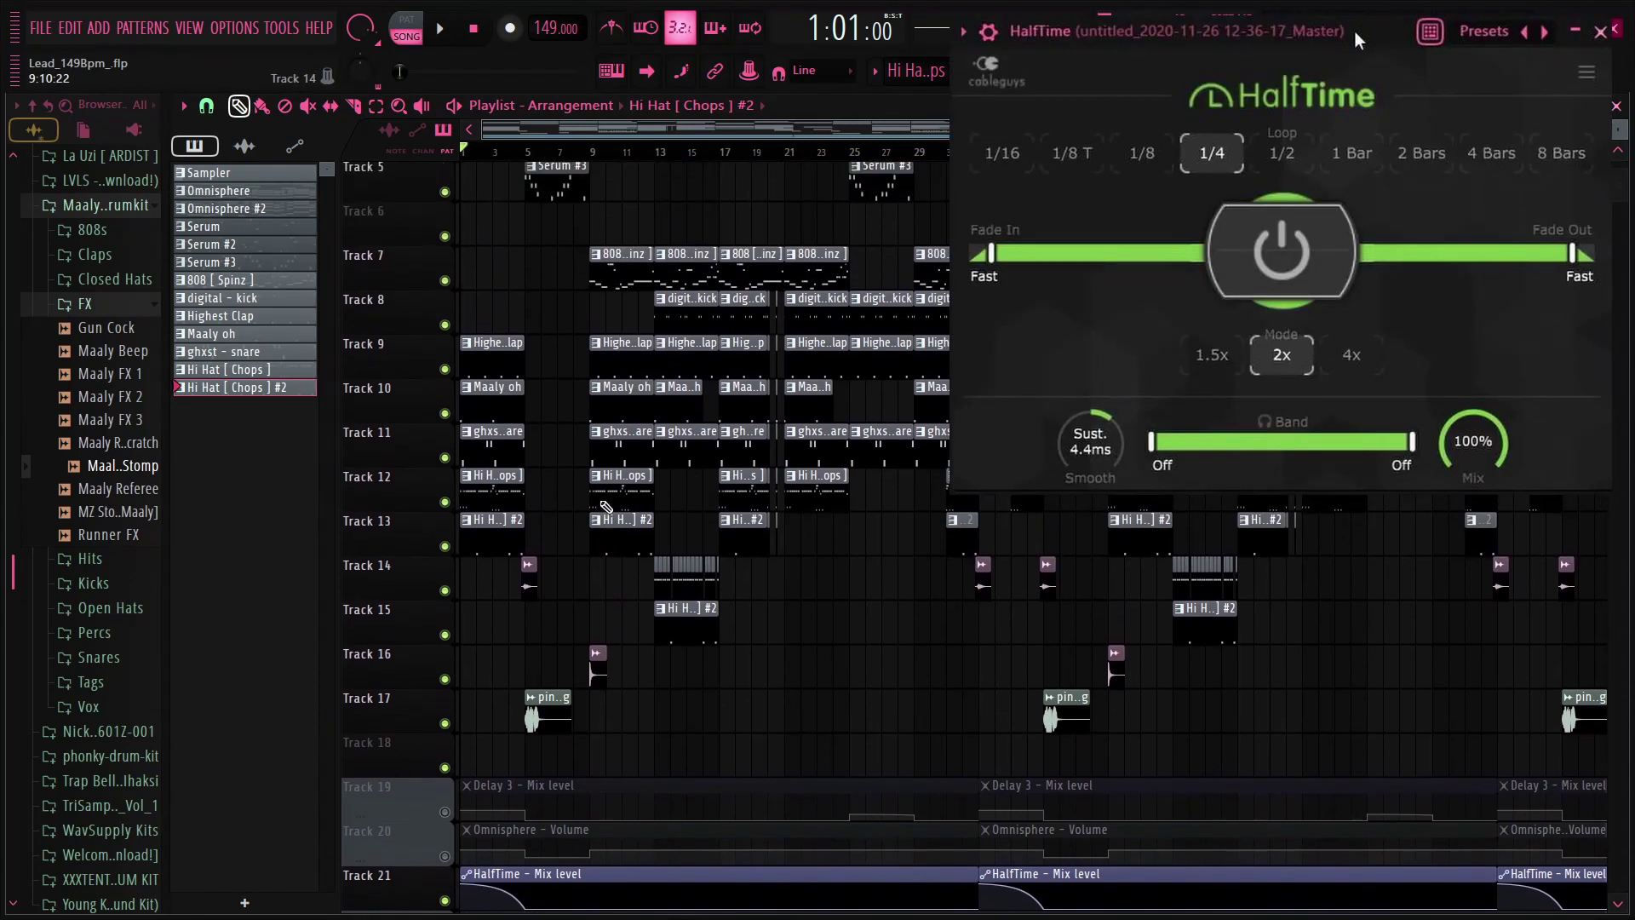
pyautogui.scroll(-3, 602, 507)
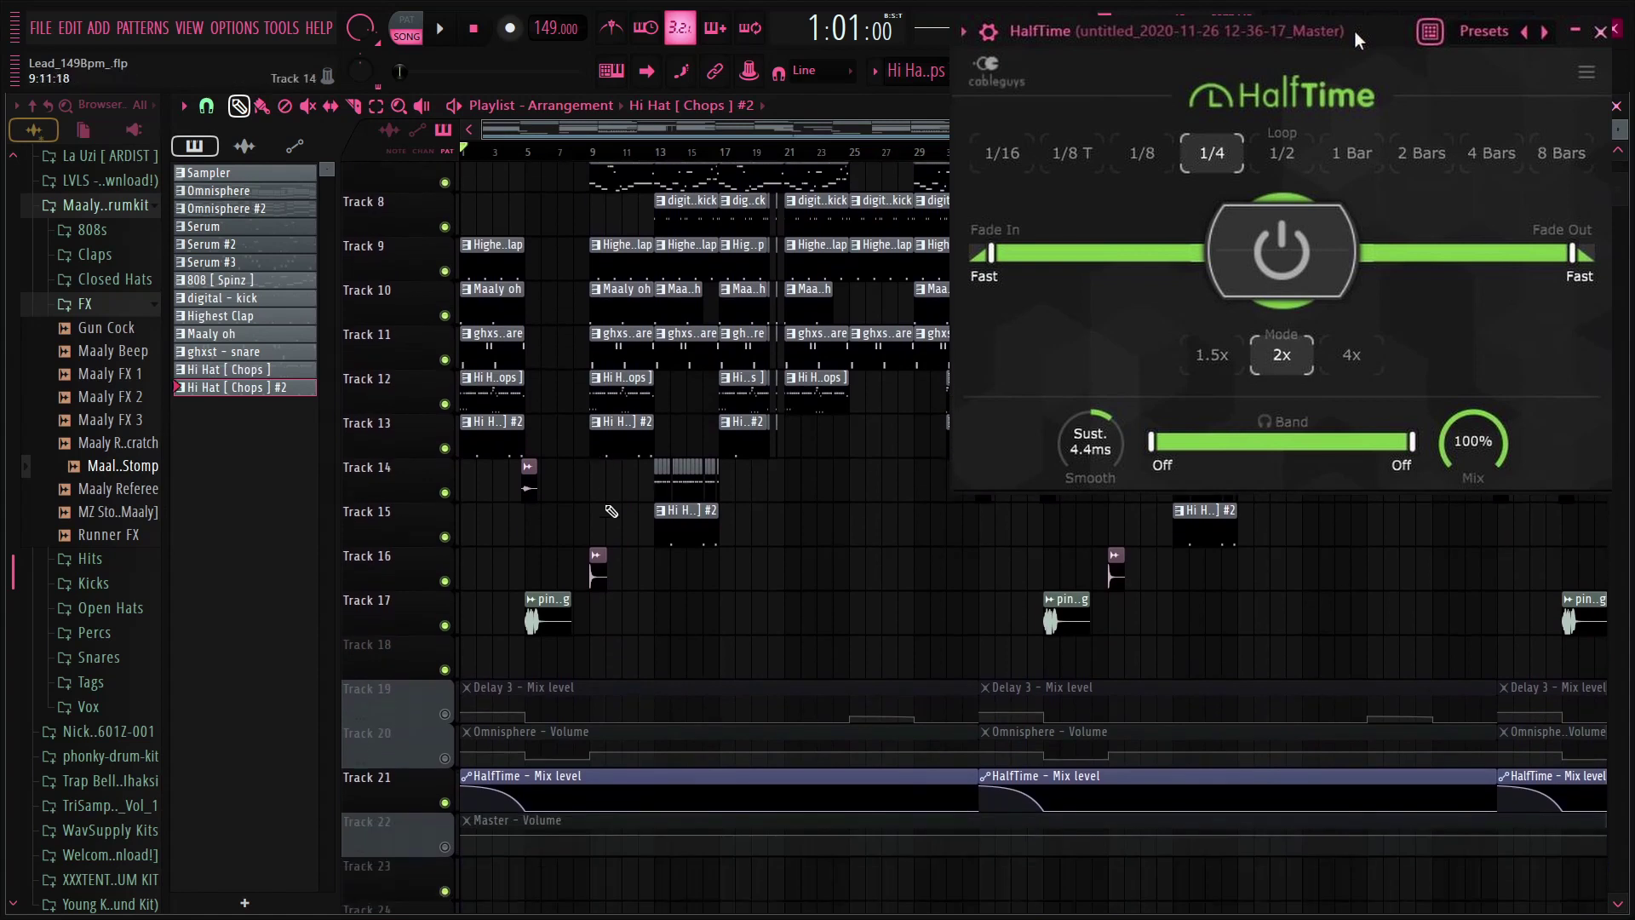
# - Select the intro drum clips on Tracks 9 to 13 across bars 1 to 4
pyautogui.moveTo(986, 153); pyautogui.dragTo(464, 171)
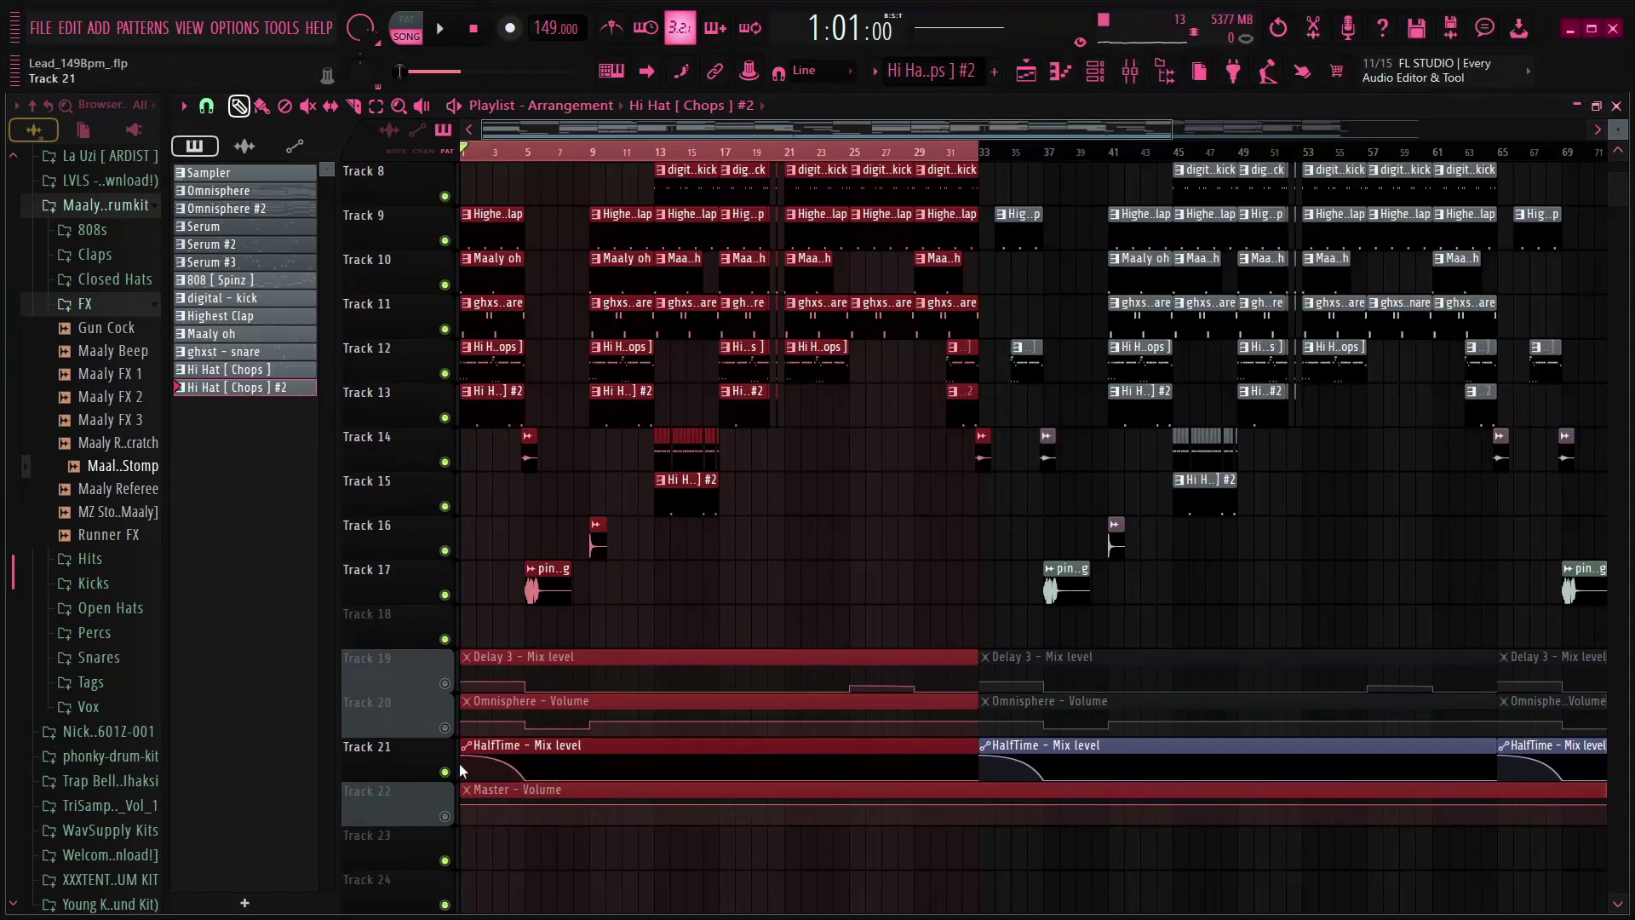
pyautogui.click(513, 153)
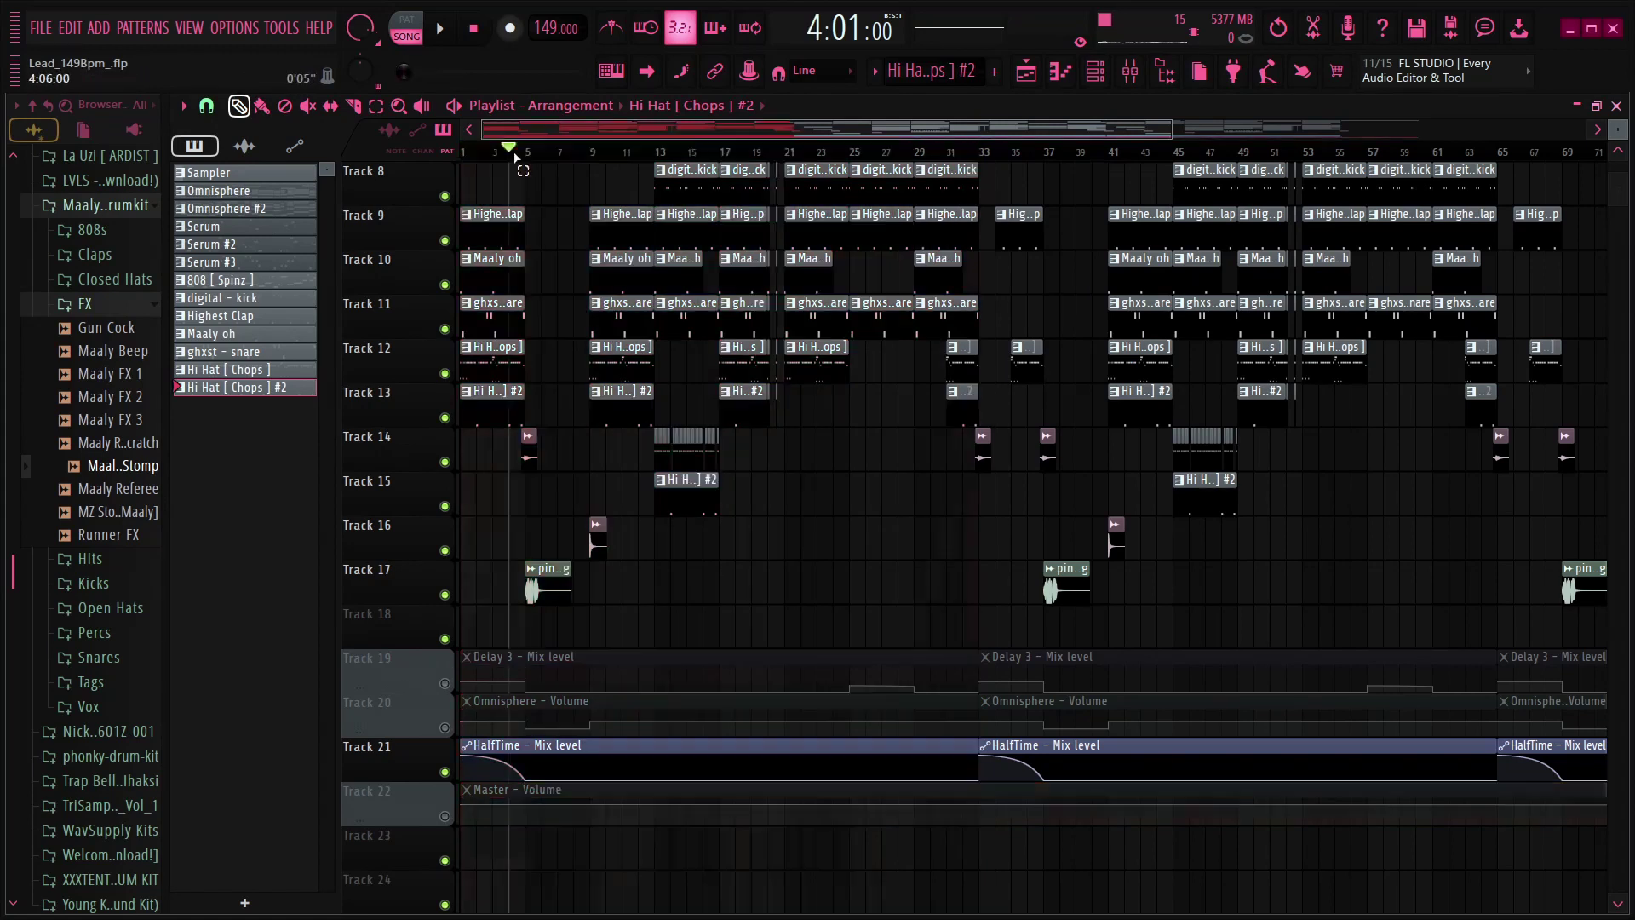
pyautogui.scroll(3, 514, 157)
pyautogui.scroll(4, 707, 392)
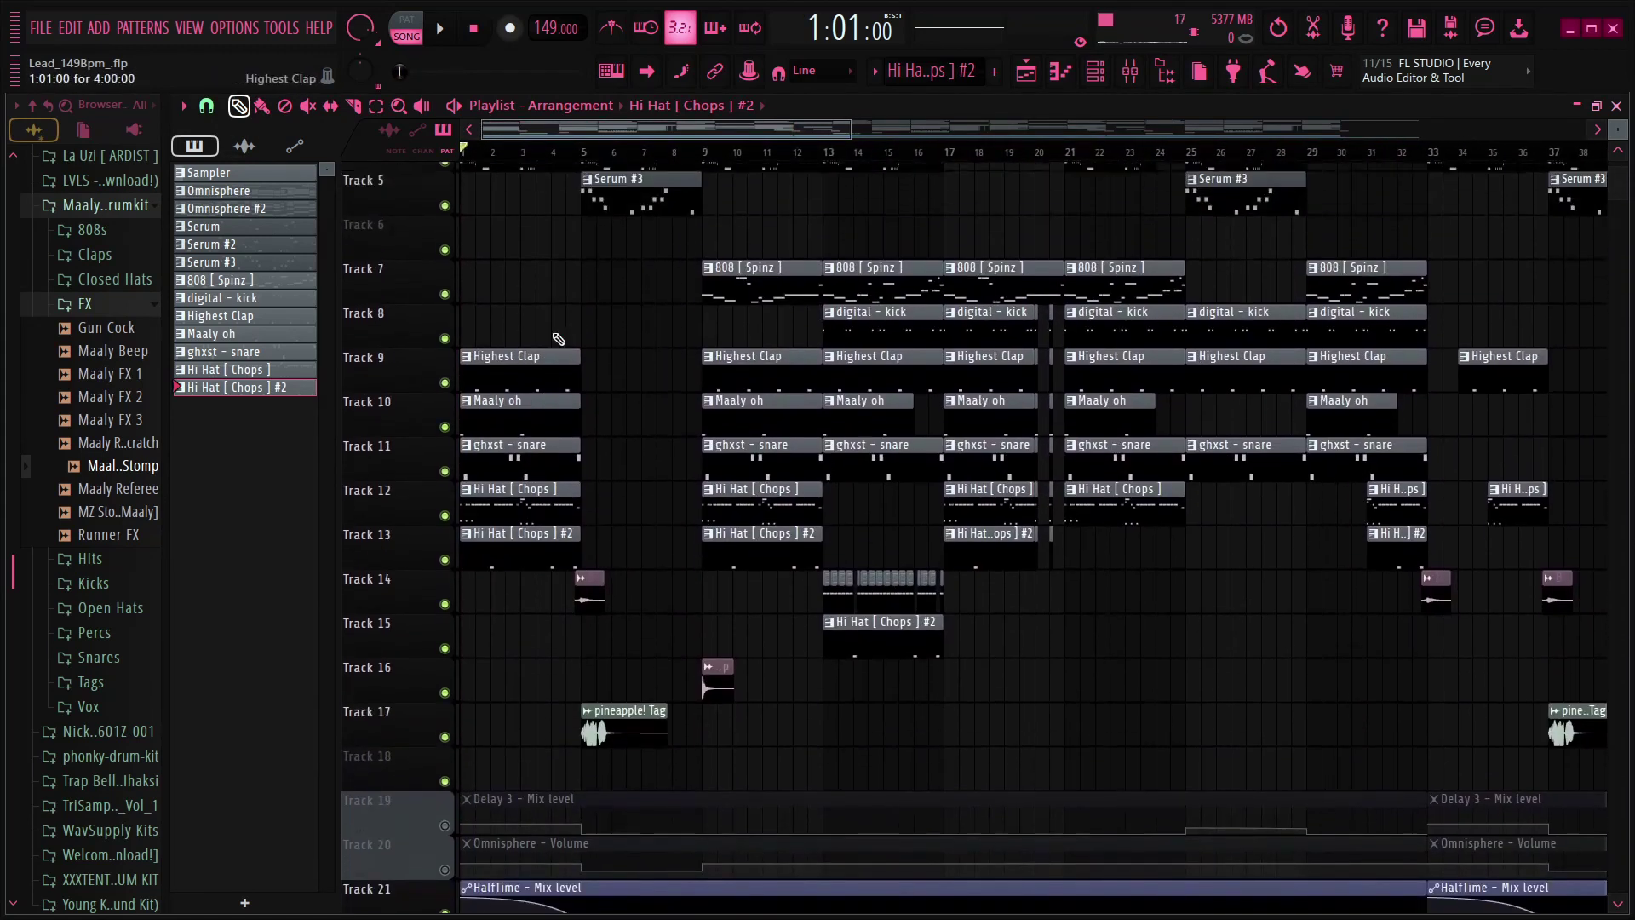
pyautogui.moveTo(615, 340); pyautogui.dragTo(347, 588)
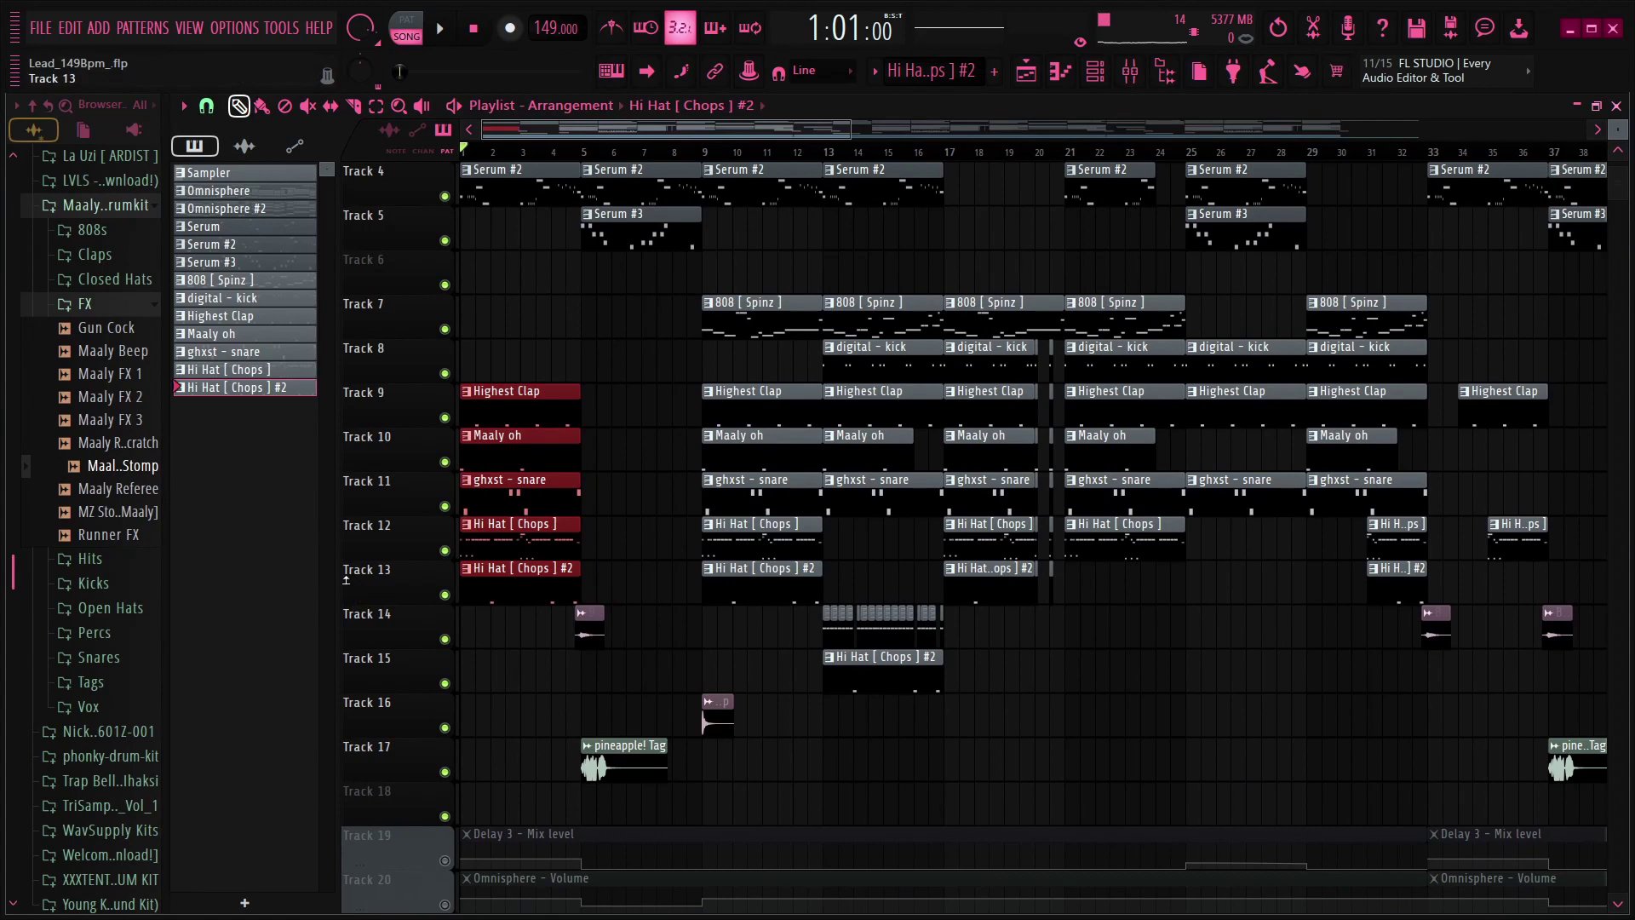
pyautogui.scroll(-3, 628, 401)
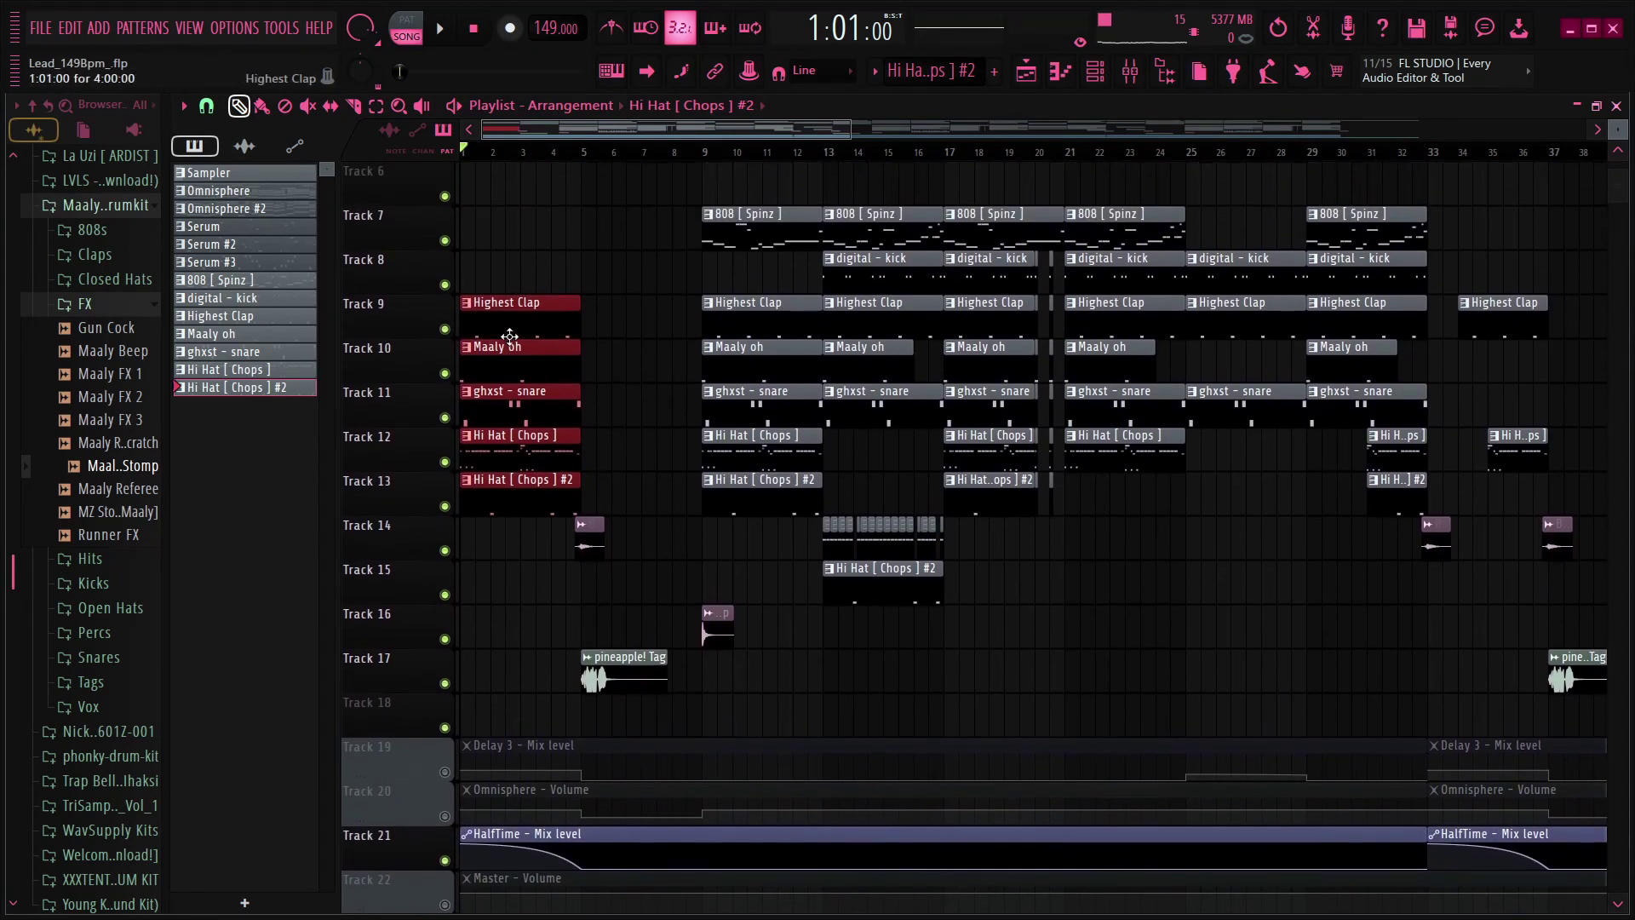
# - Select the Omnisphere, Serum and Serum #2 intro clips and play the arrangement from bar 1 into bar 5
pyautogui.scroll(6, 529, 347)
pyautogui.moveTo(519, 192); pyautogui.dragTo(525, 381)
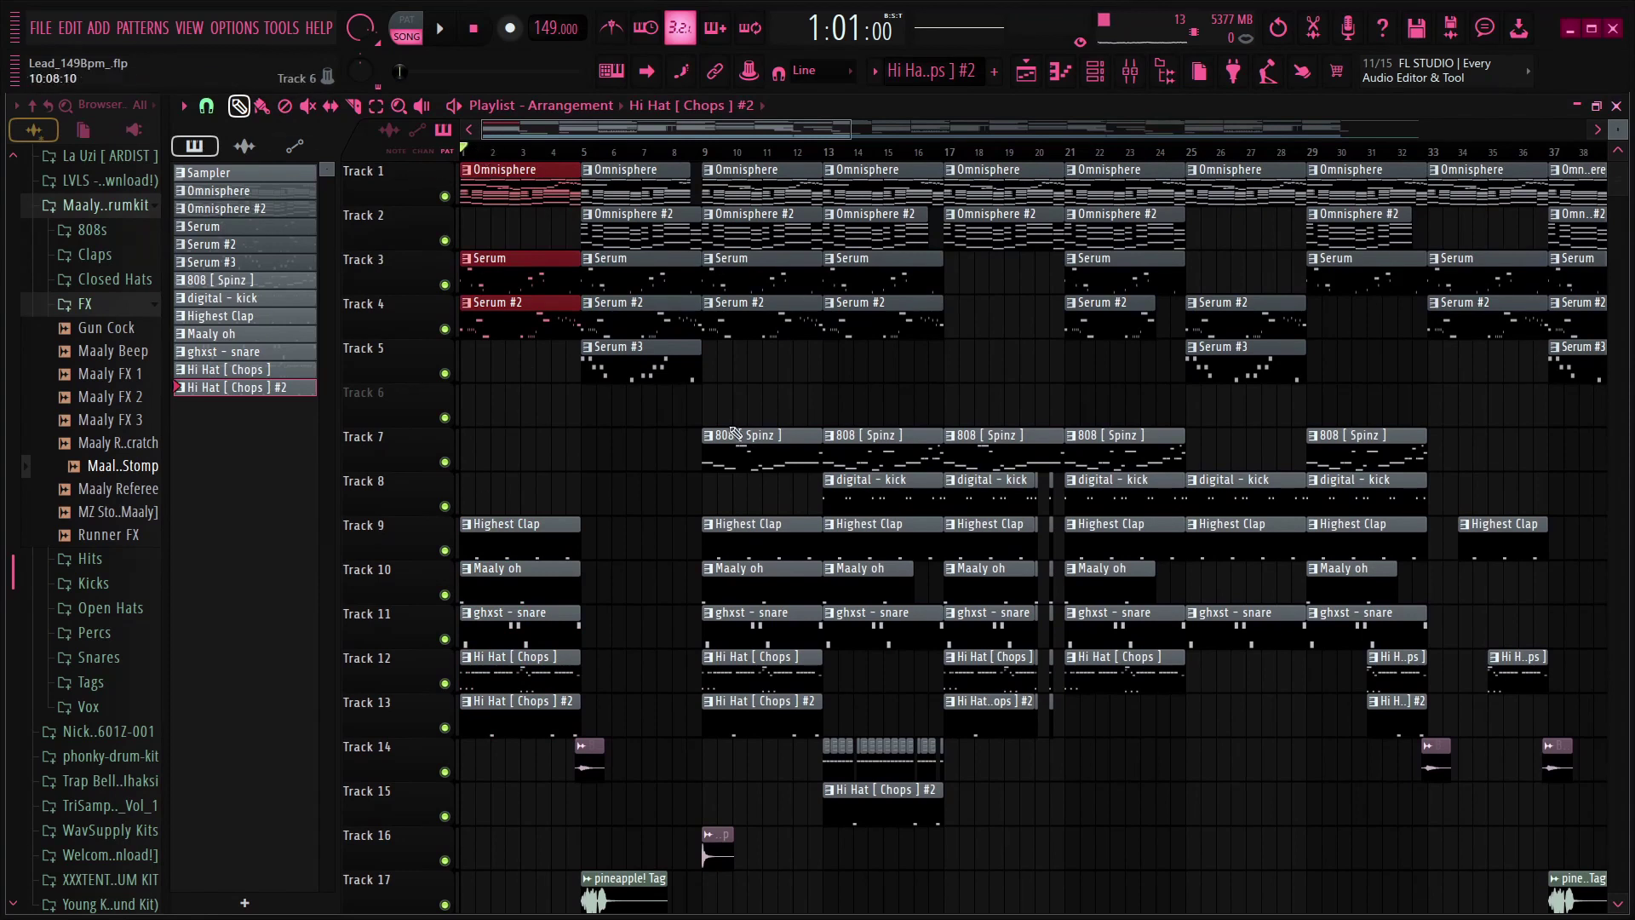
pyautogui.scroll(-5, 614, 431)
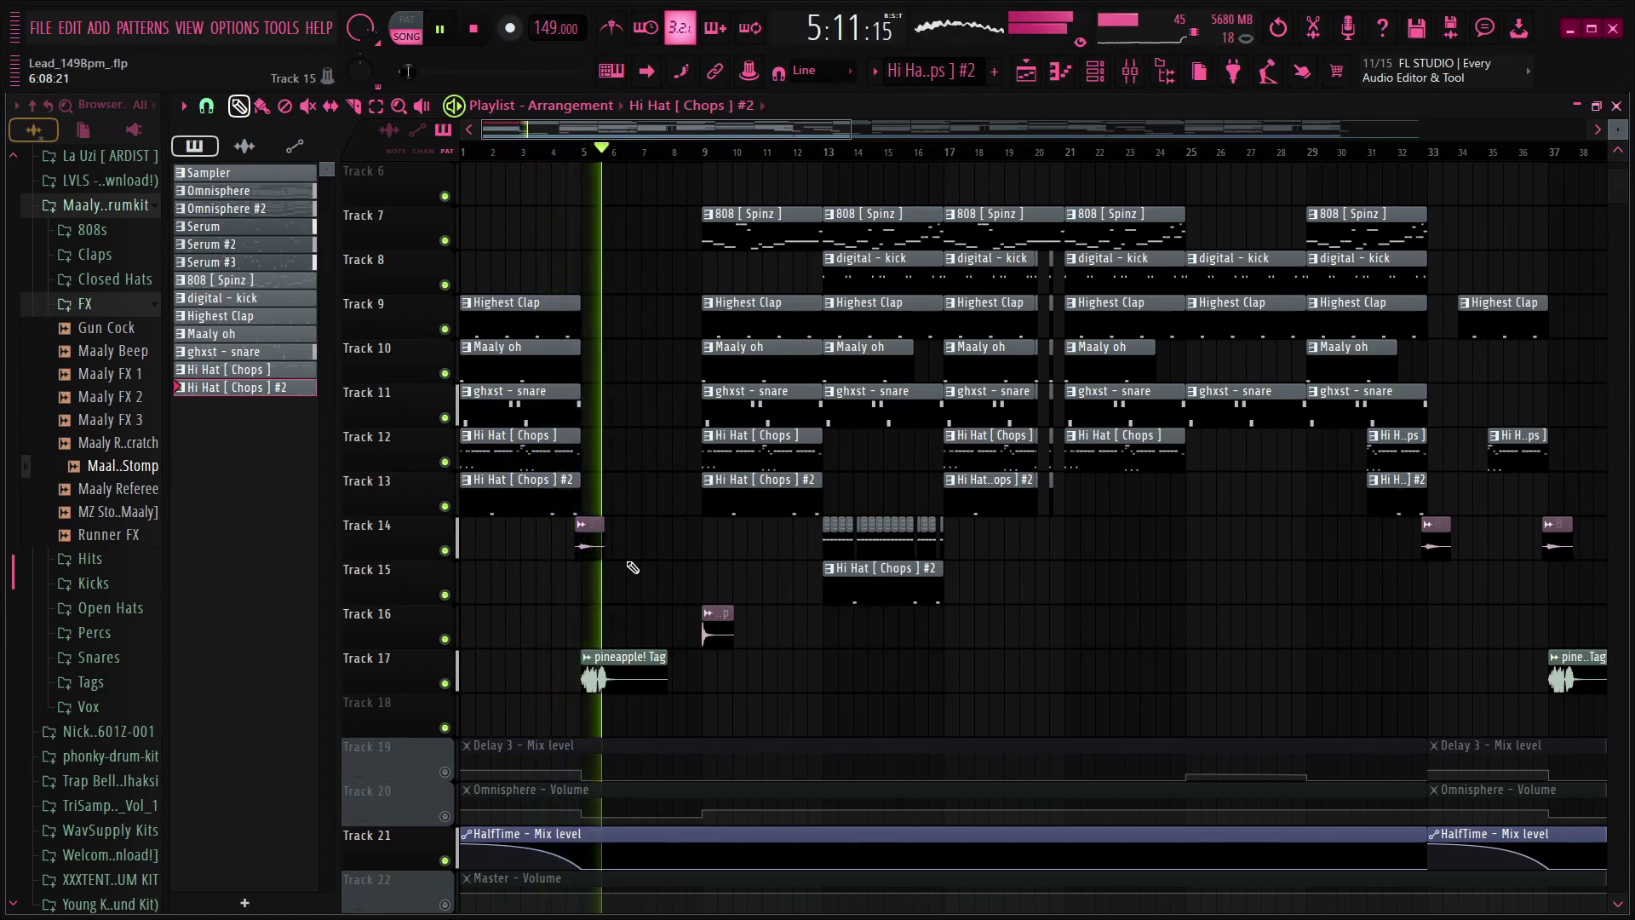
pyautogui.press('space')
# - Reactivate Track 19, which holds the Delay 3 - Mix level automation clips
pyautogui.scroll(-6, 572, 181)
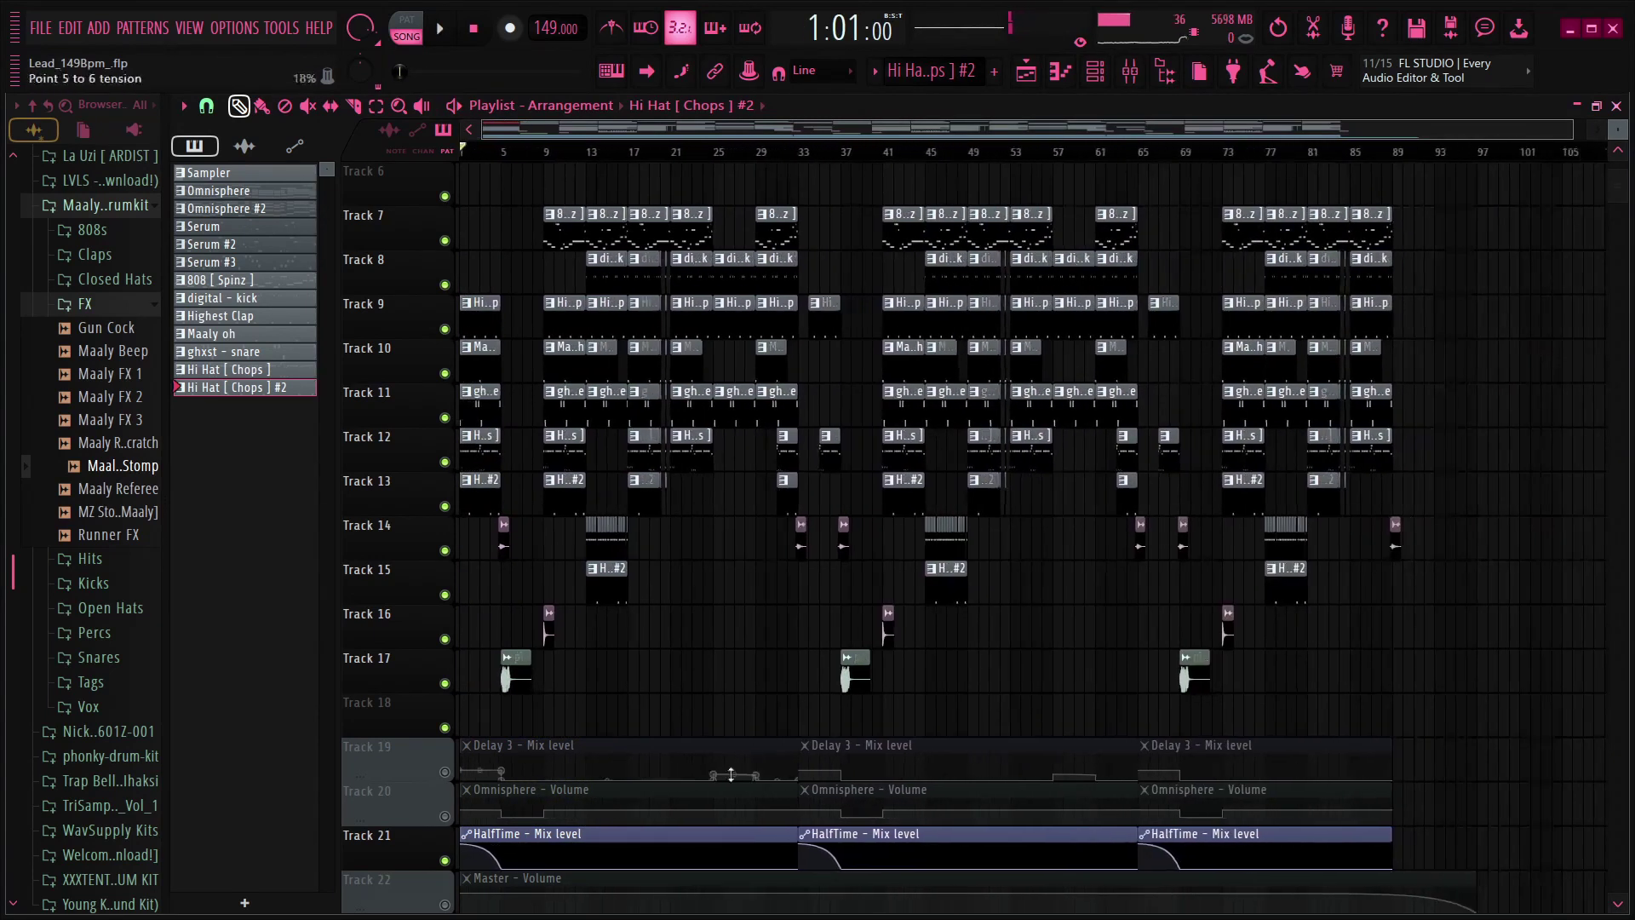
pyautogui.scroll(-2, 704, 775)
pyautogui.click(445, 693)
pyautogui.scroll(-2, 686, 745)
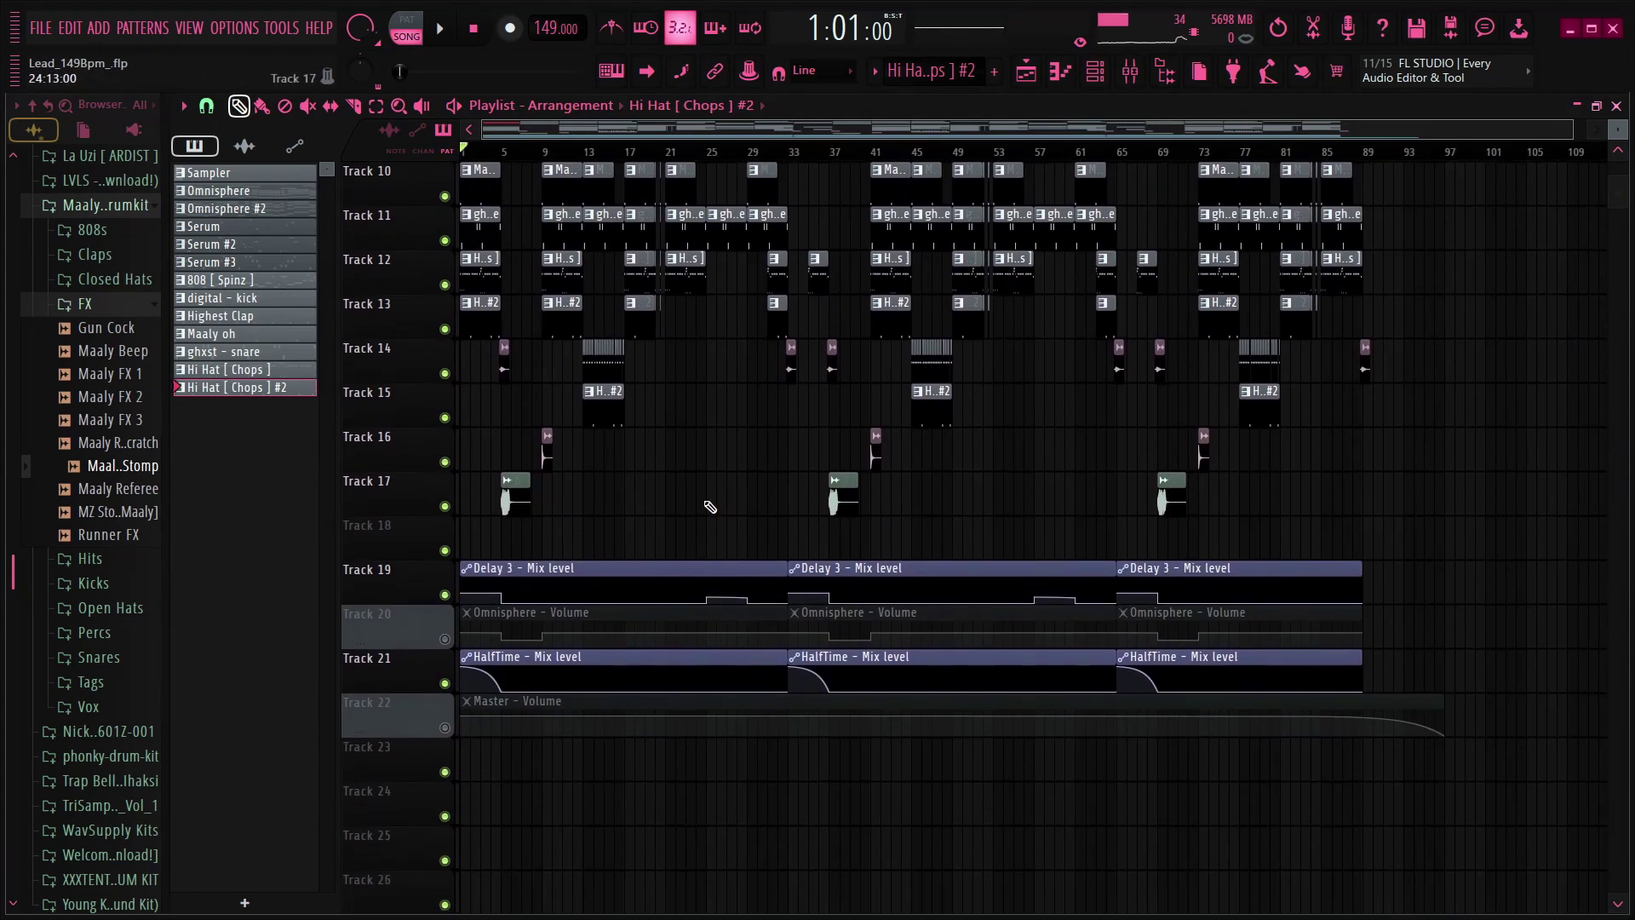
# - View the Fruity Delay 3 settings on the Master mixer track, close them and return to the playlist
pyautogui.click(1119, 85)
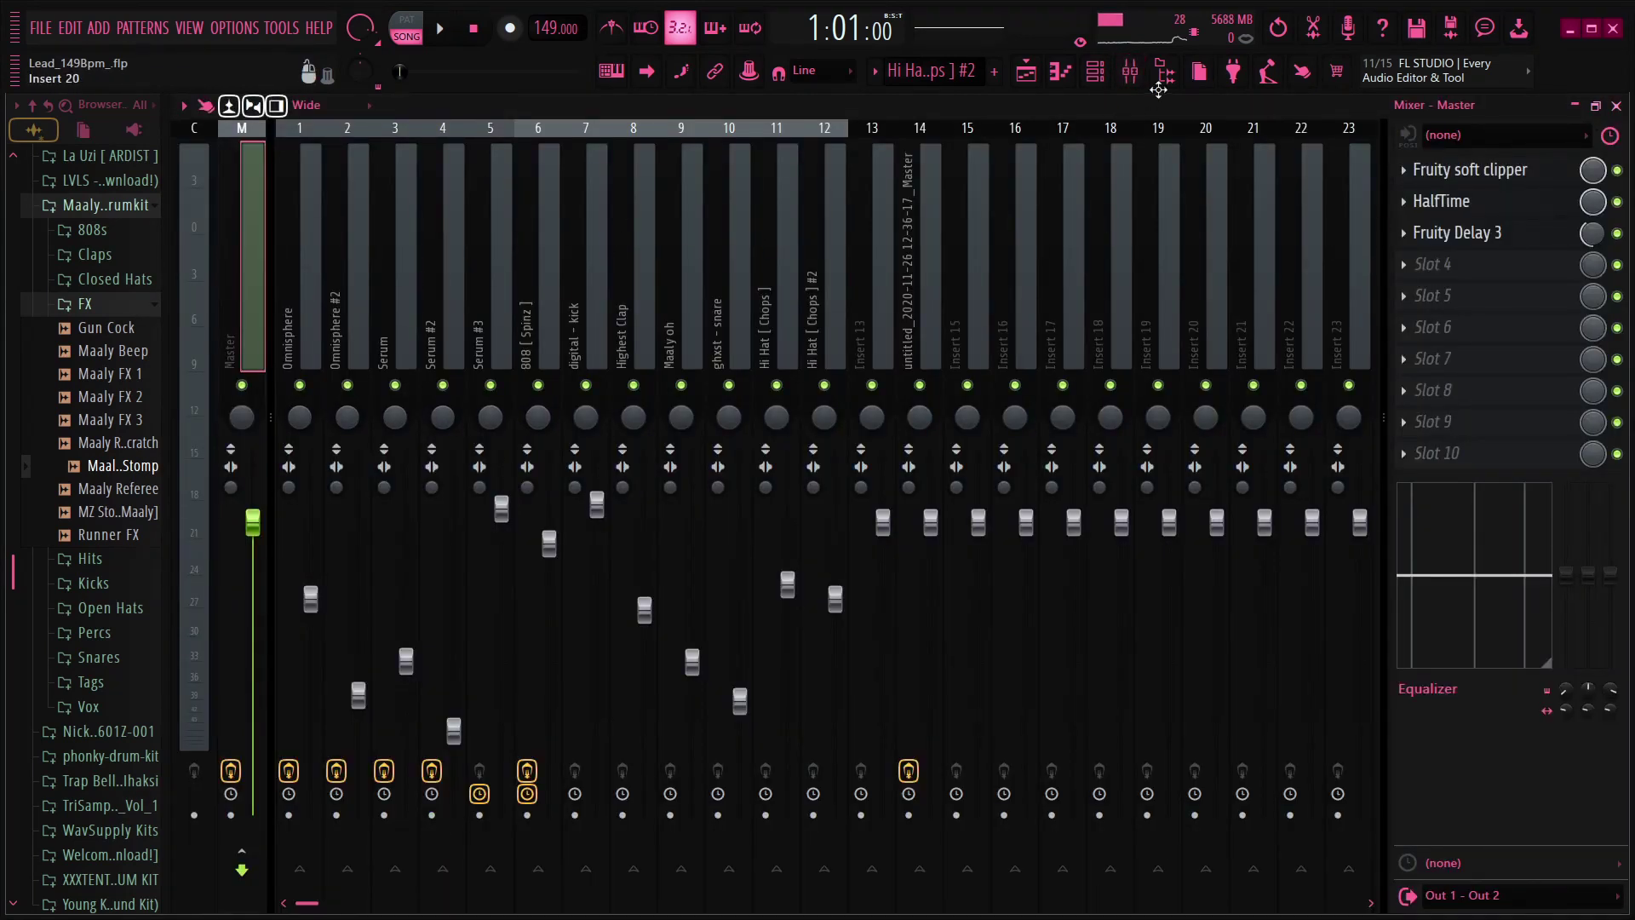
pyautogui.click(1506, 231)
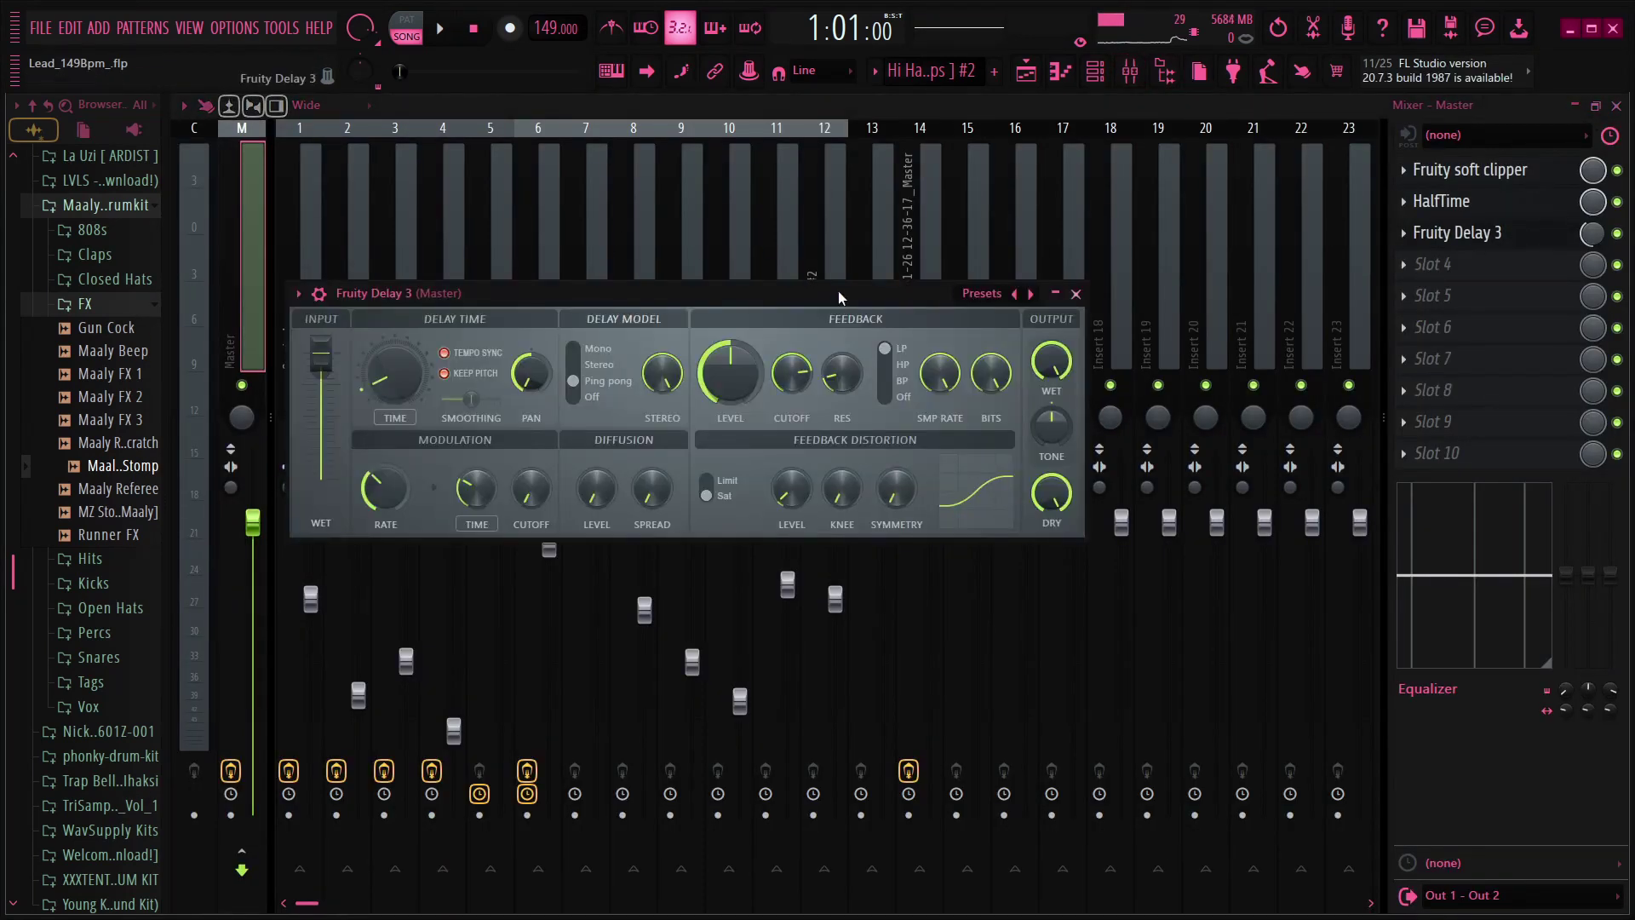
pyautogui.moveTo(838, 291); pyautogui.dragTo(879, 295)
pyautogui.click(1119, 297)
pyautogui.click(1027, 72)
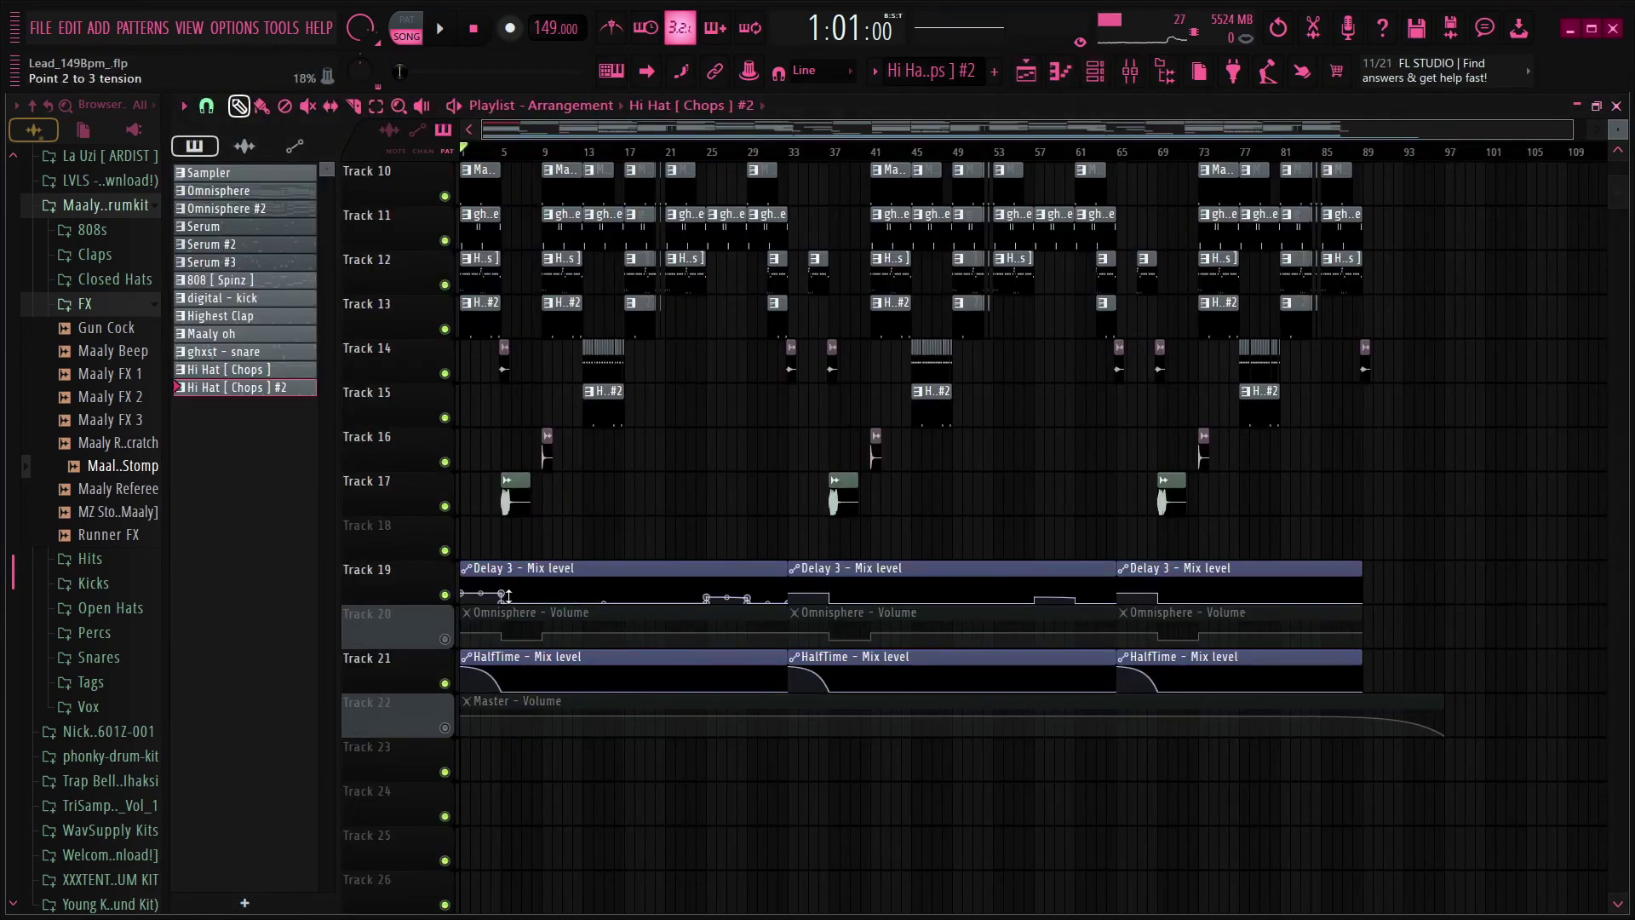
# - Examine the Delay 3 - Mix level automation across the arrangement and place the playhead at bar 25
pyautogui.scroll(5, 511, 153)
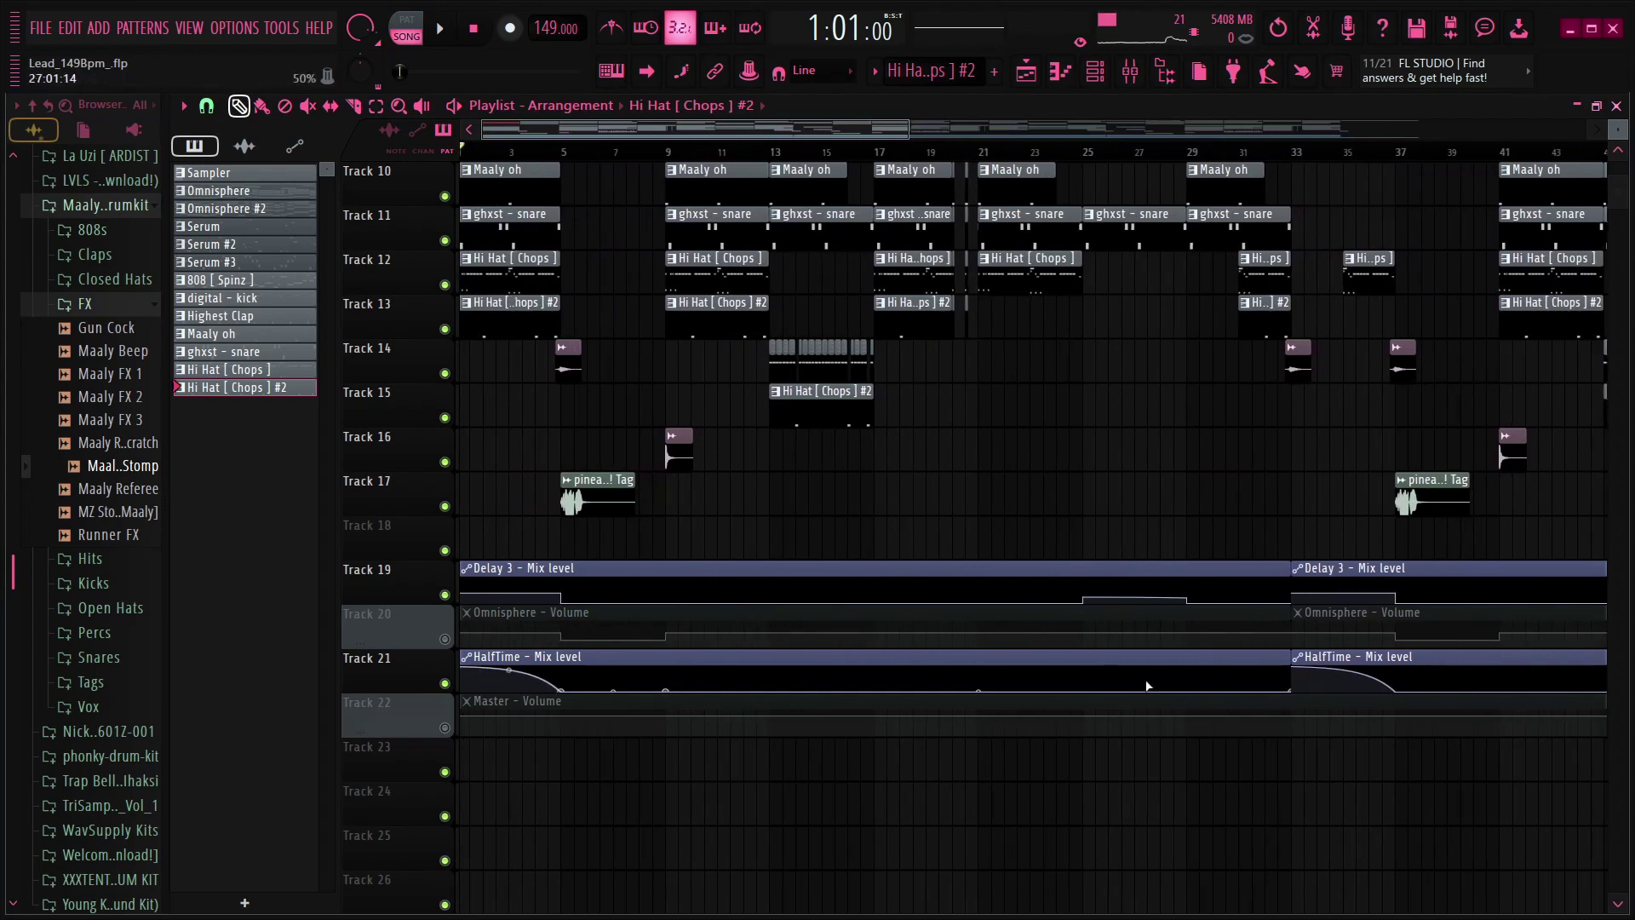
pyautogui.scroll(3, 1059, 584)
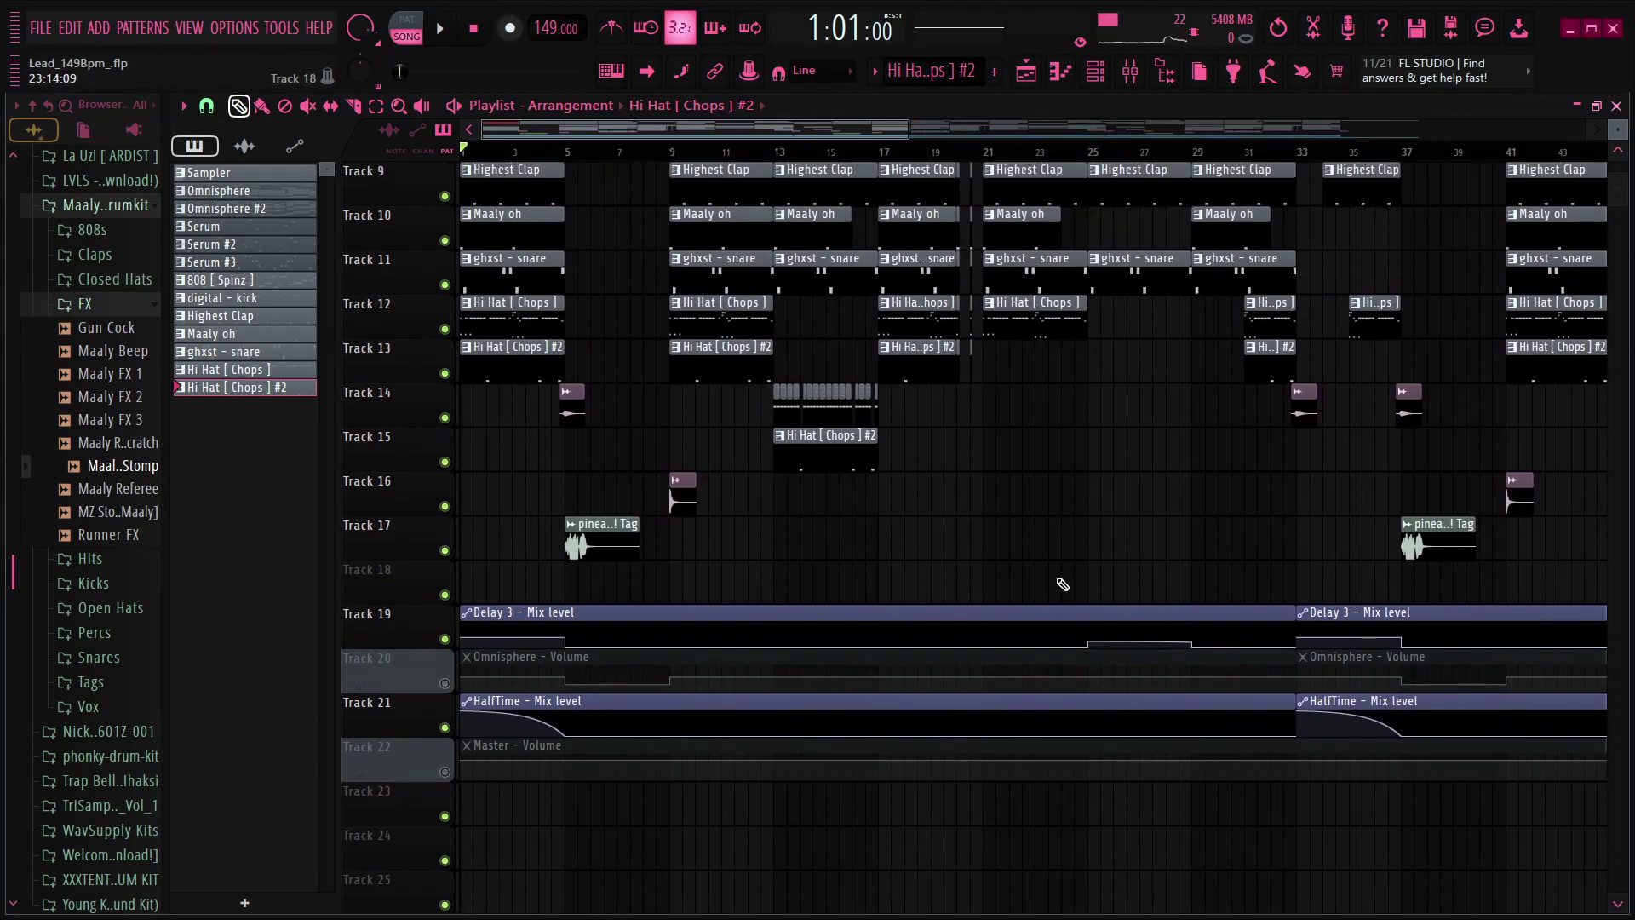
pyautogui.scroll(-5, 606, 138)
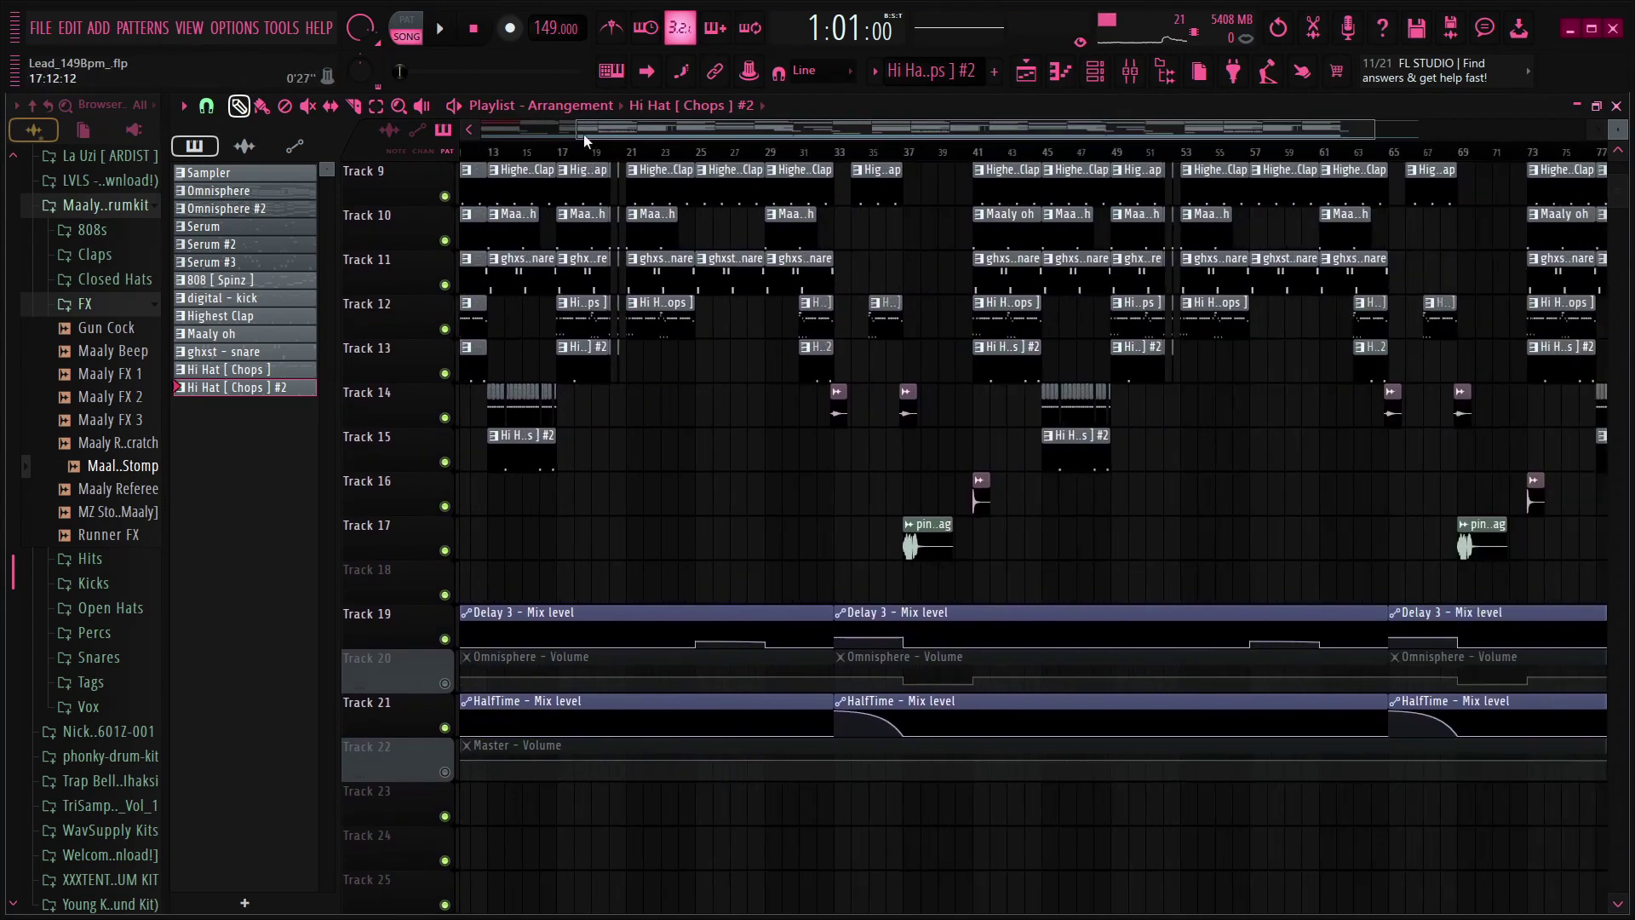
pyautogui.scroll(2, 531, 301)
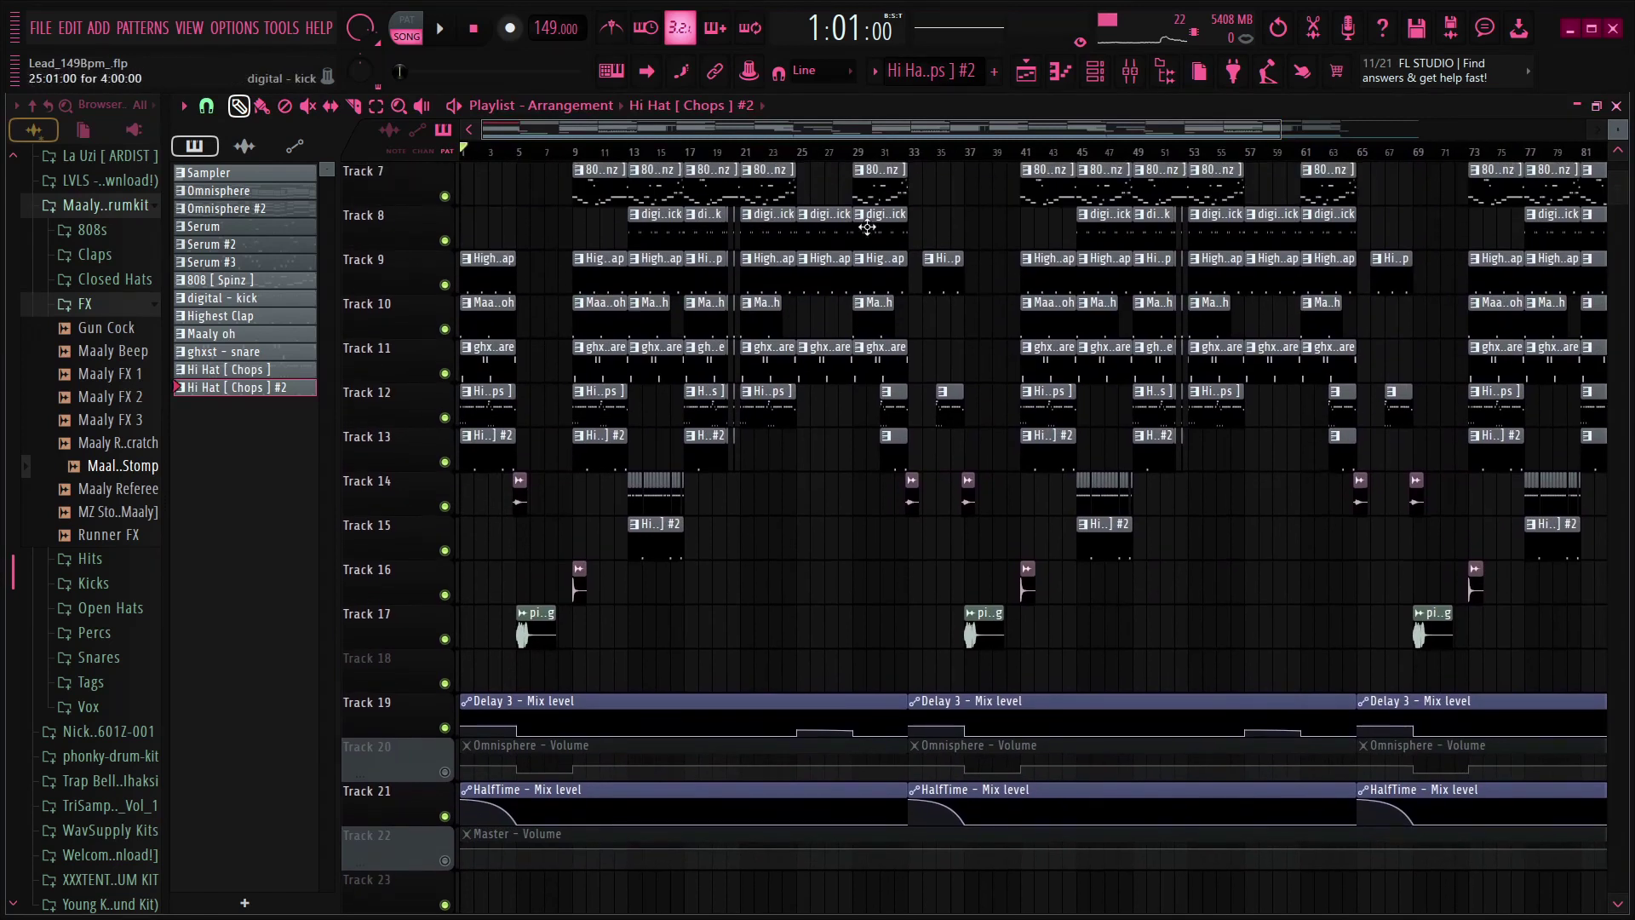
pyautogui.scroll(2, 775, 126)
pyautogui.moveTo(776, 134); pyautogui.dragTo(810, 135)
pyautogui.scroll(3, 800, 281)
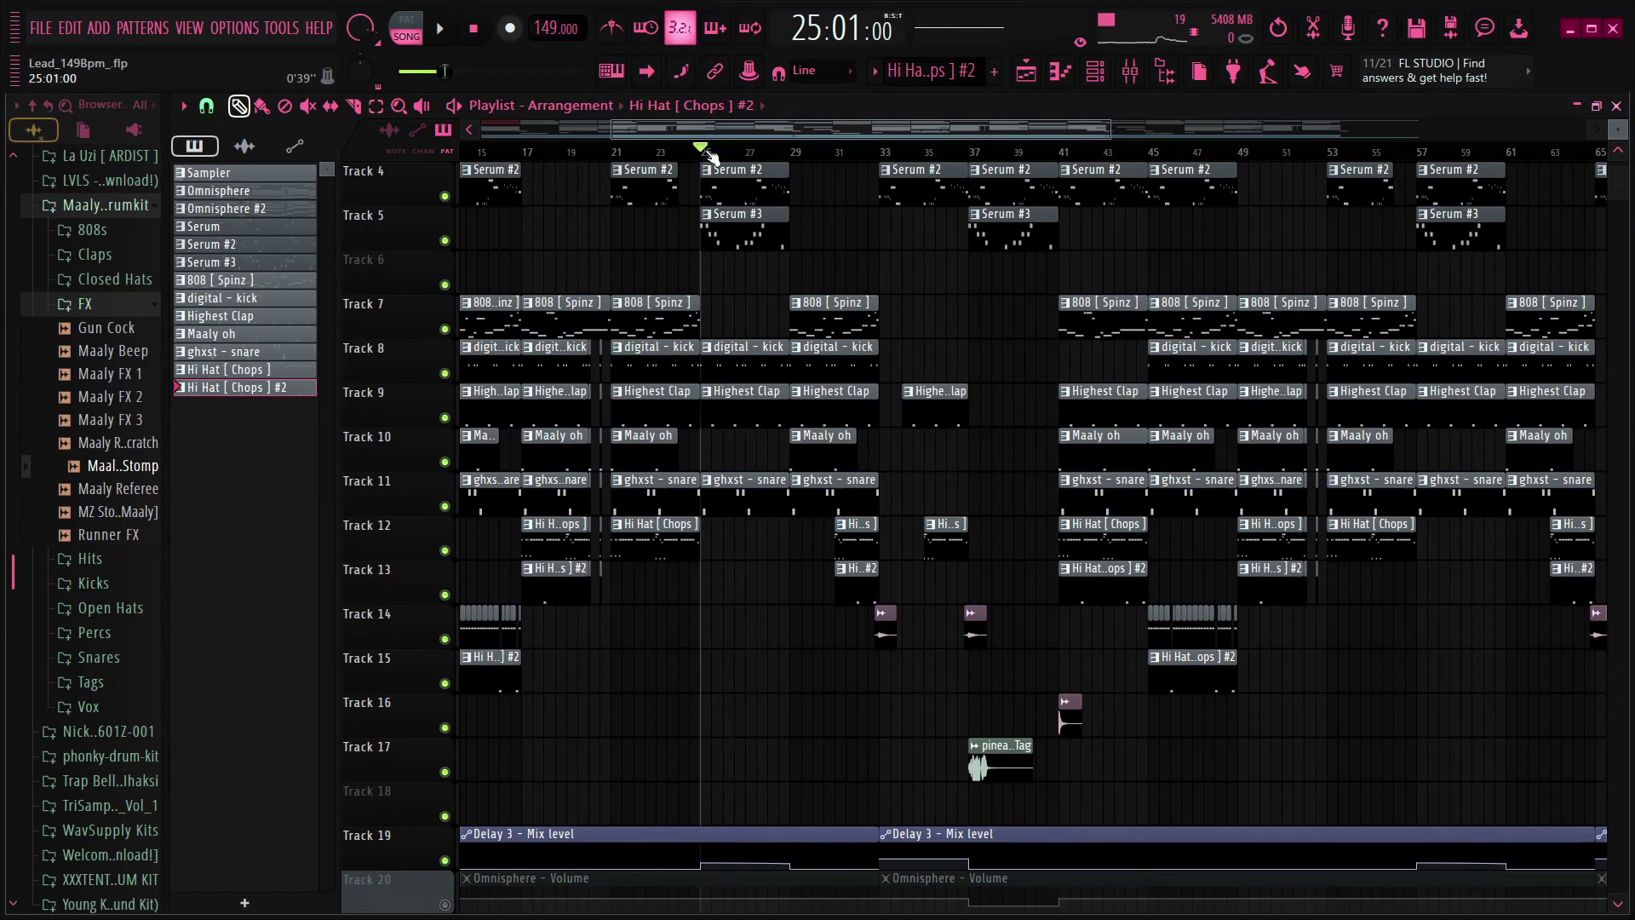
# - Play the first four bars of the arrangement with the Delay 3 - Mix level automation active
pyautogui.scroll(3, 686, 140)
pyautogui.moveTo(758, 133); pyautogui.dragTo(609, 140)
pyautogui.scroll(-3, 545, 145)
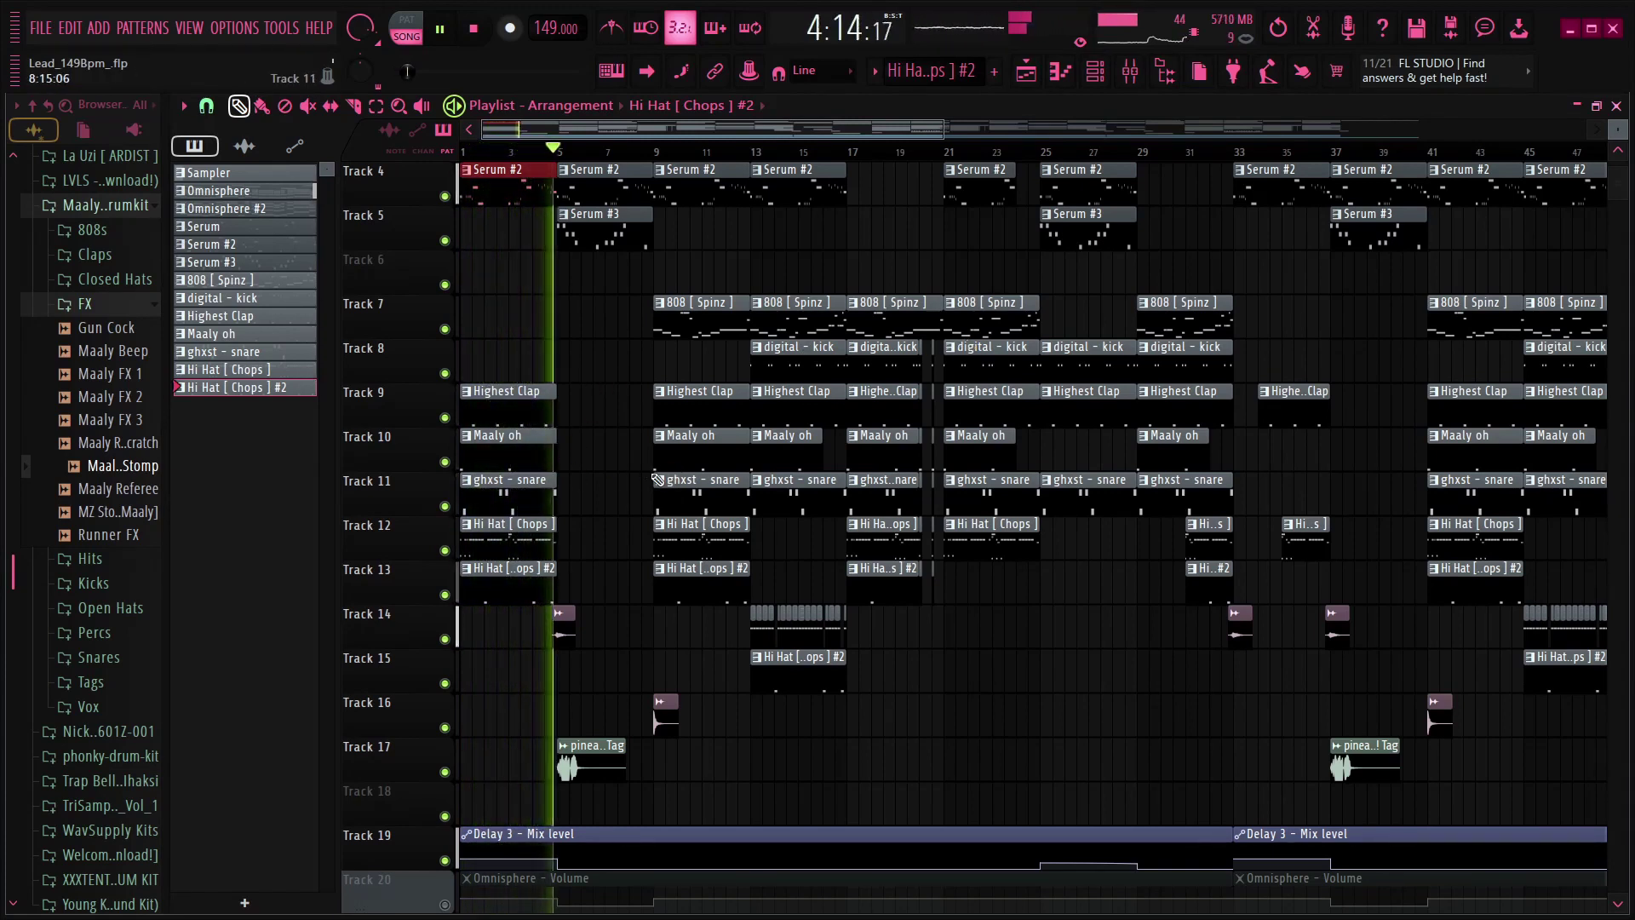
pyautogui.press('space')
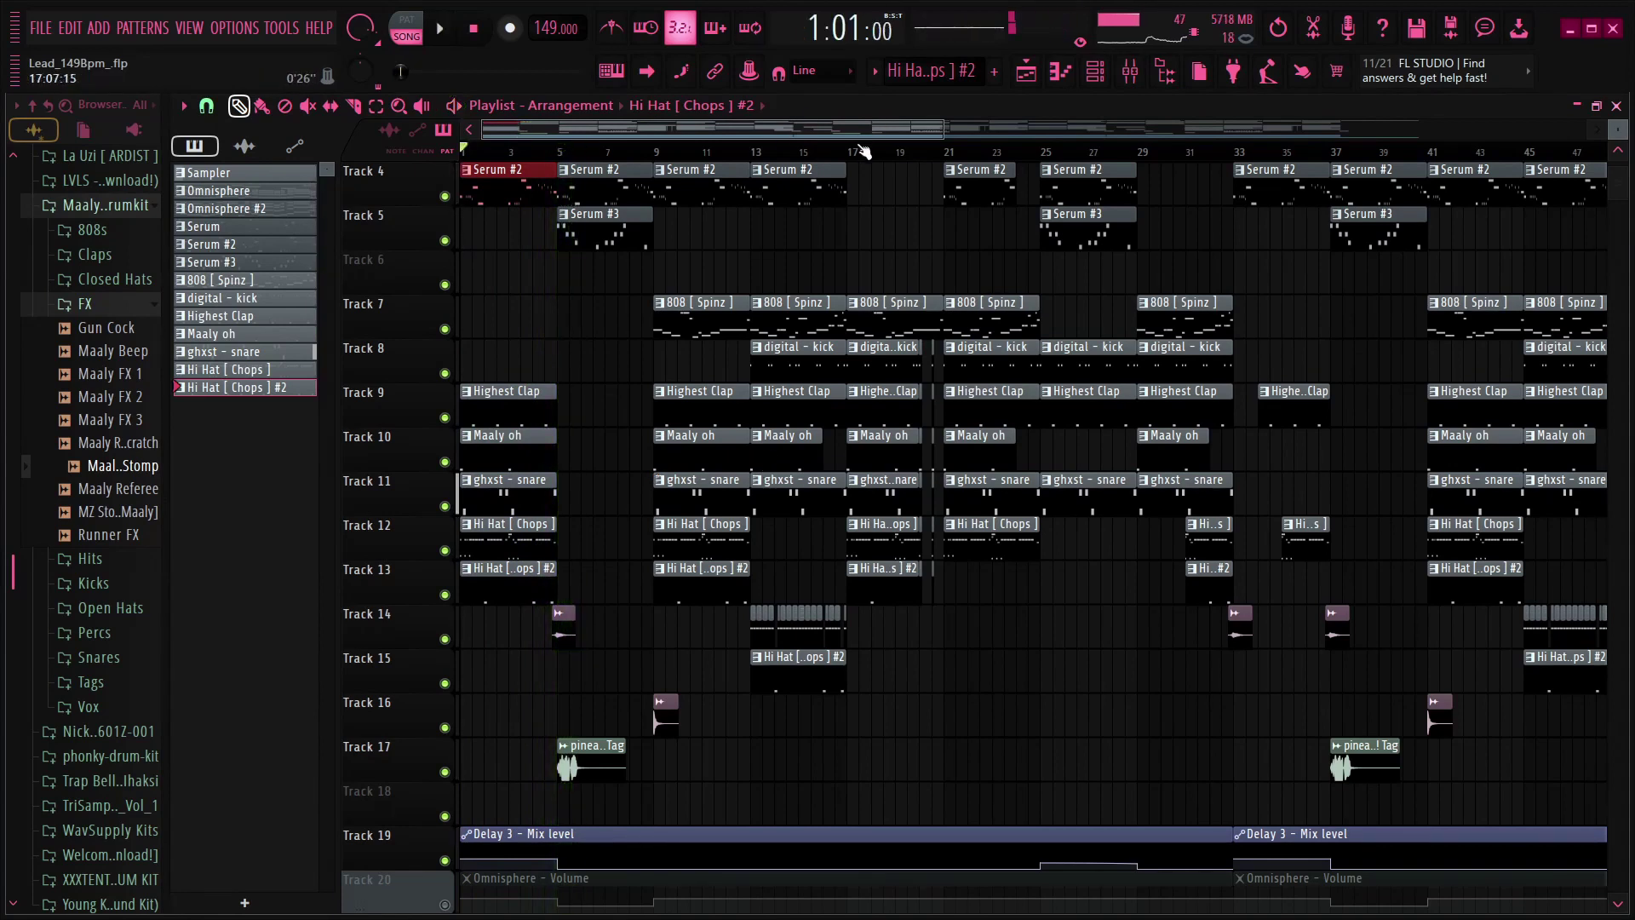
# - Play the arrangement from bar 25 to bar 29 with the delay automation active, then stop
pyautogui.hscroll(4, 865, 152)
pyautogui.click(875, 151)
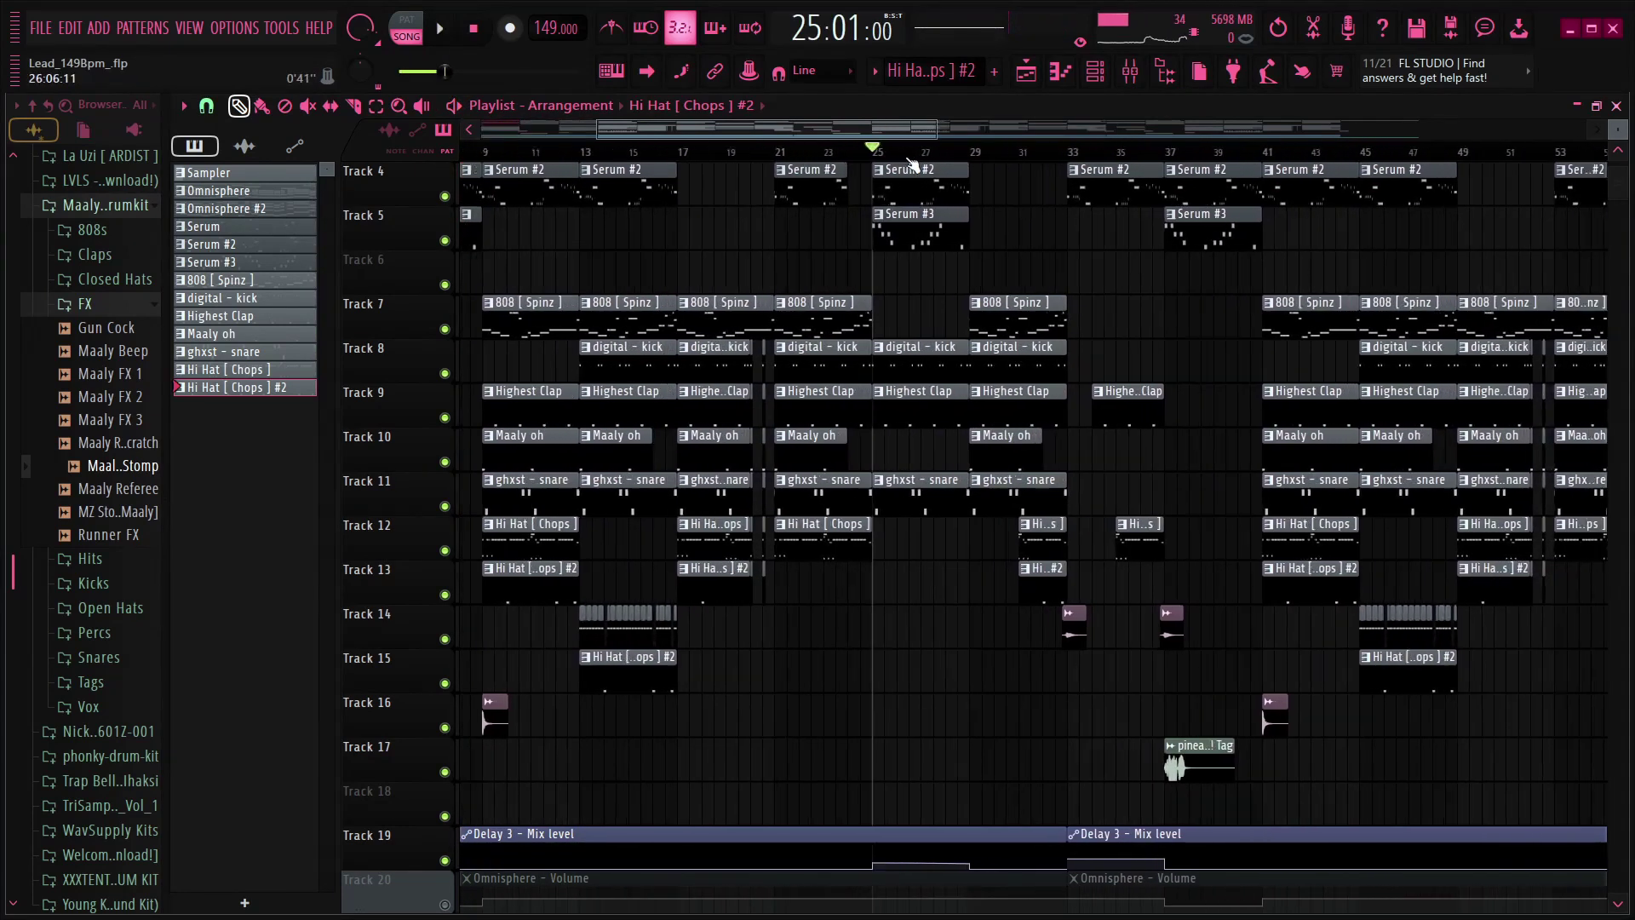
pyautogui.scroll(2, 912, 162)
pyautogui.scroll(3, 1022, 675)
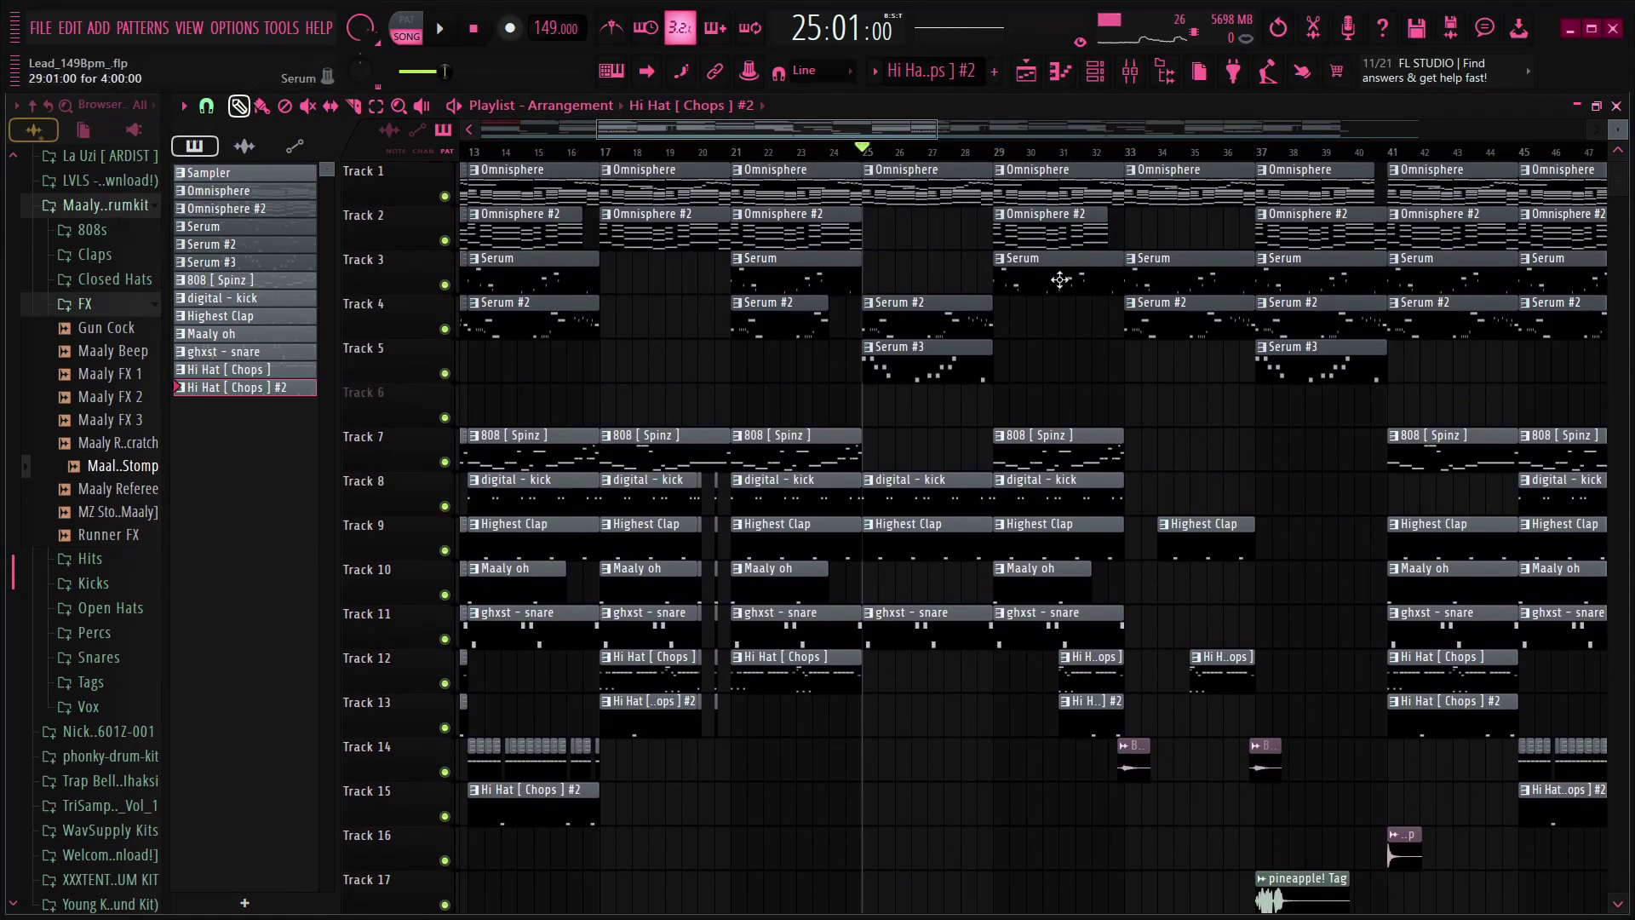
pyautogui.scroll(-2, 1062, 401)
pyautogui.press('space')
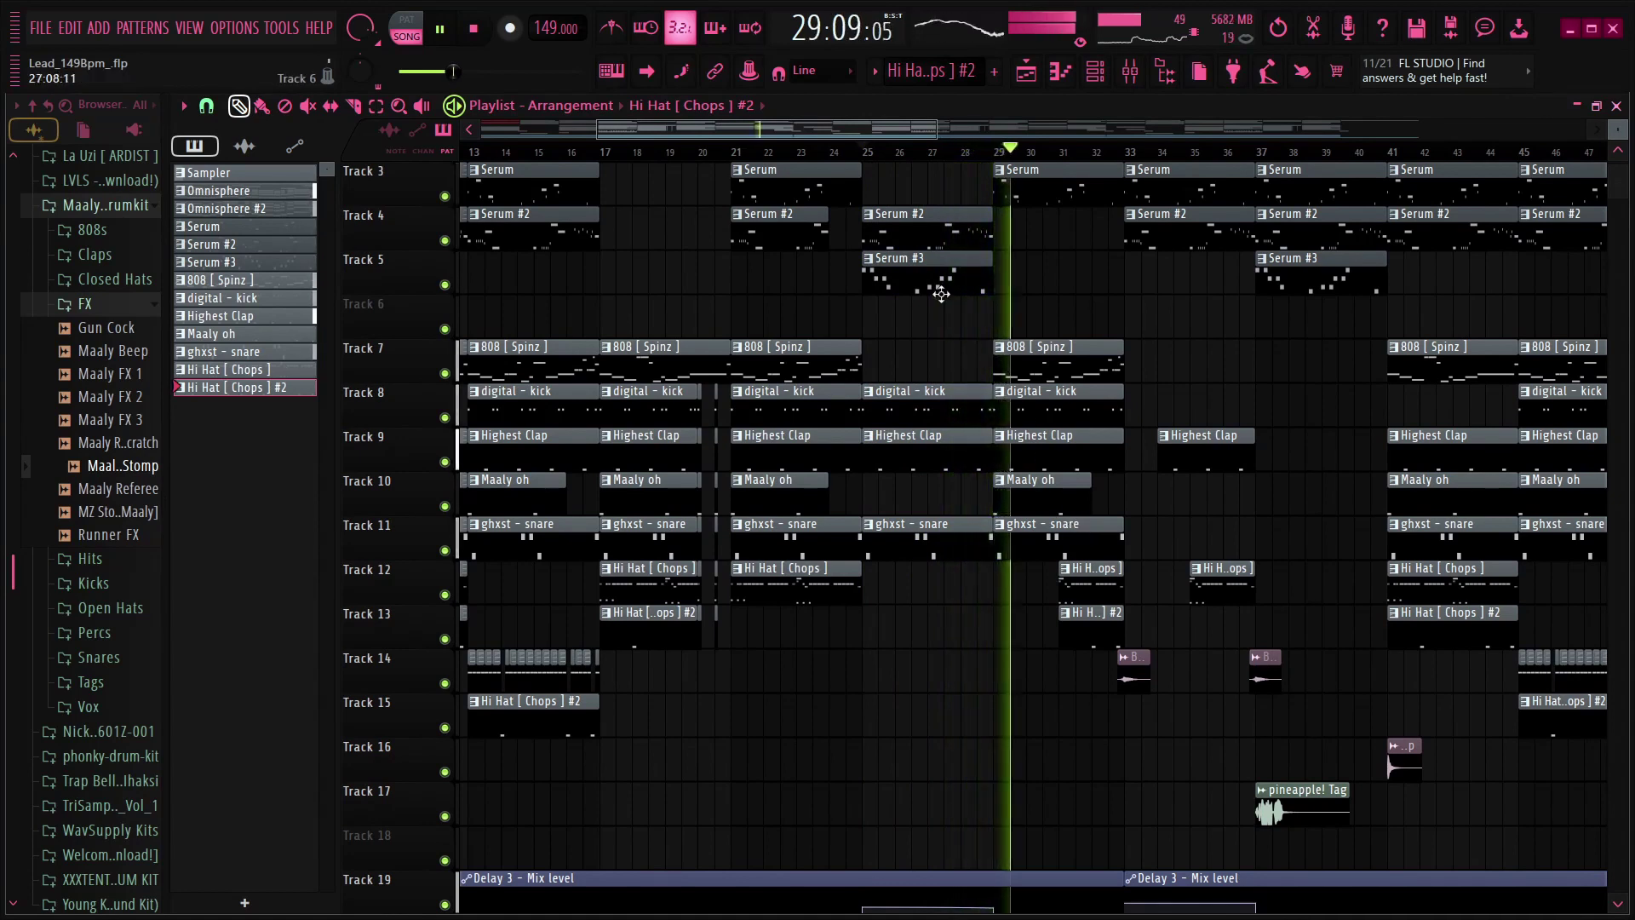
pyautogui.press('space')
# - Return the playhead to bar 1 and reactivate Track 20 with the Omnisphere - Volume automation
pyautogui.scroll(-6, 941, 294)
pyautogui.press('Home')
pyautogui.scroll(-4, 916, 486)
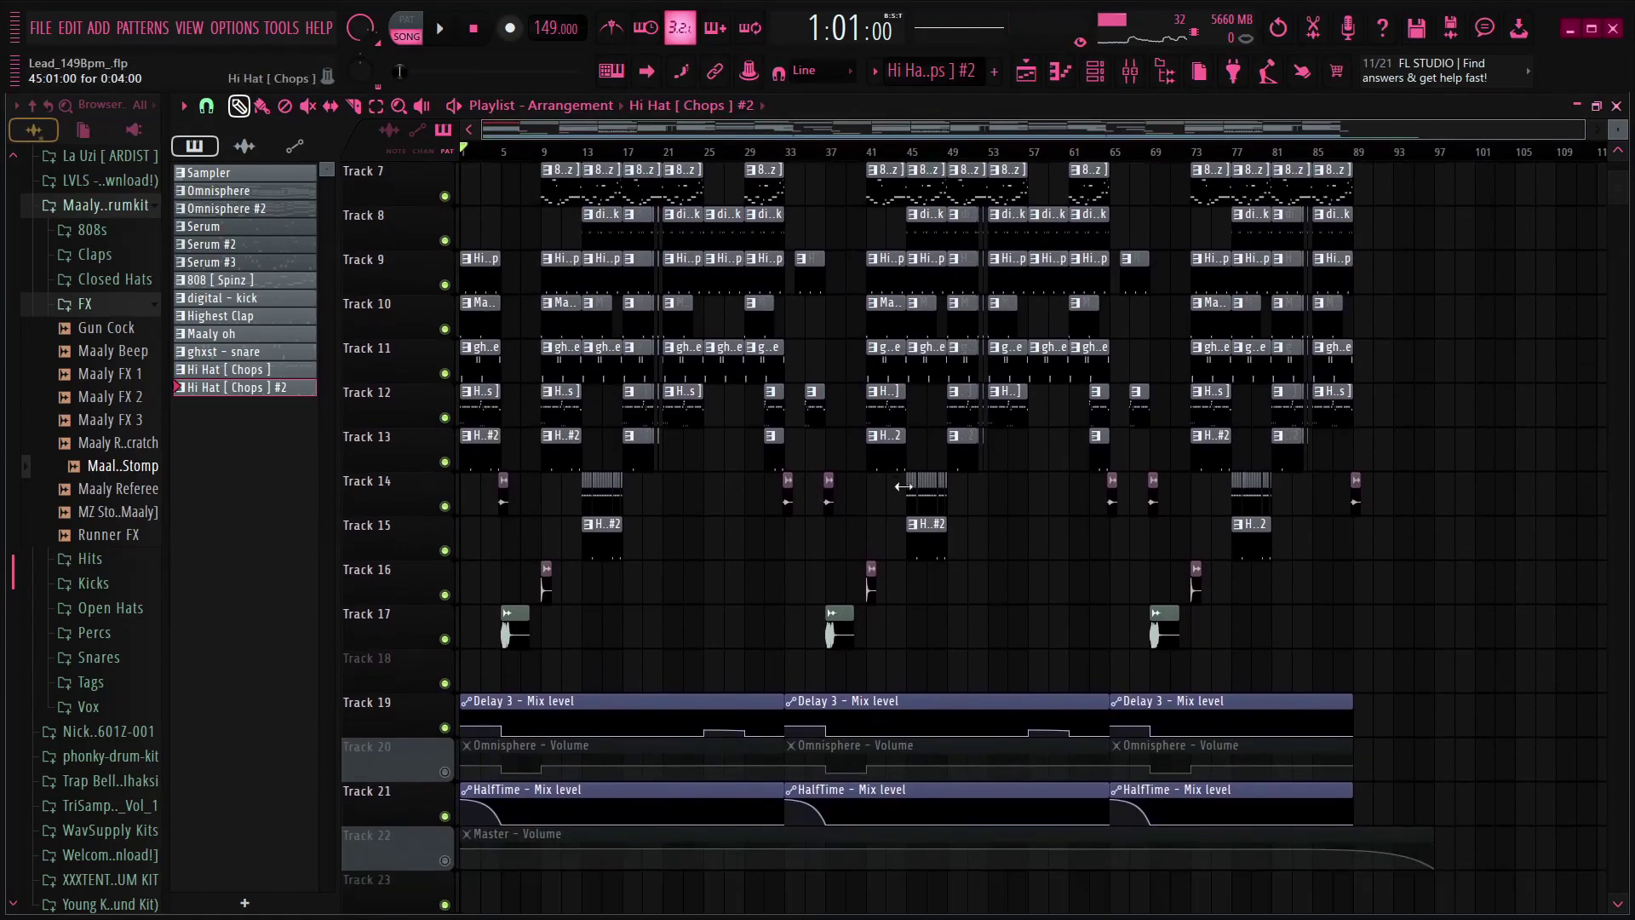
pyautogui.scroll(5, 712, 638)
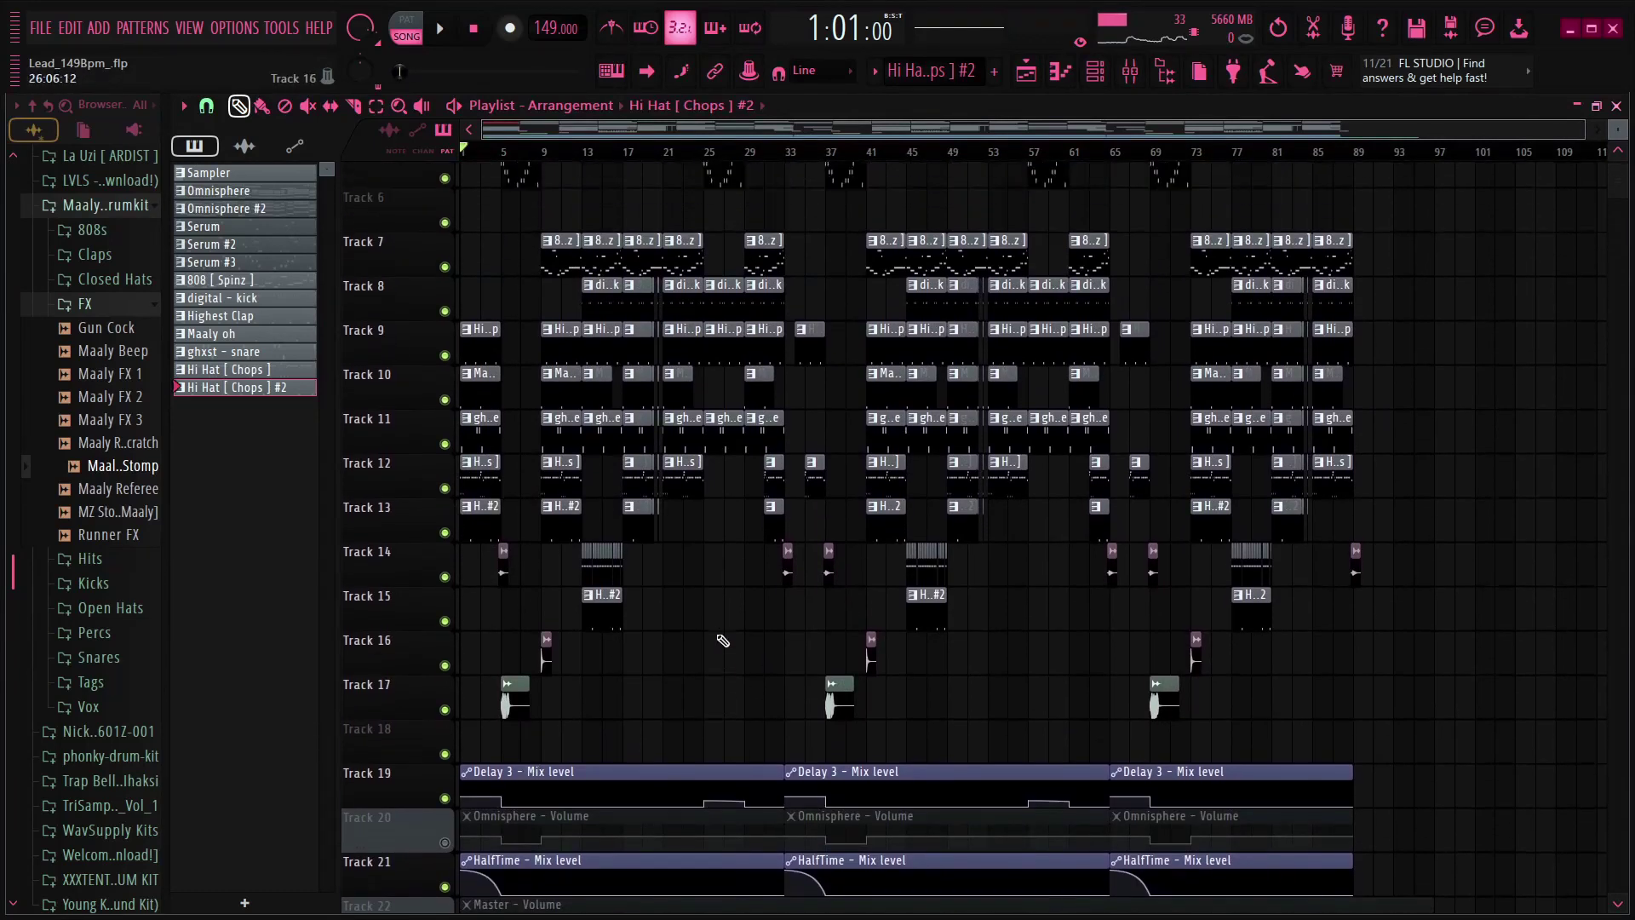
pyautogui.scroll(4, 667, 526)
pyautogui.scroll(-5, 668, 526)
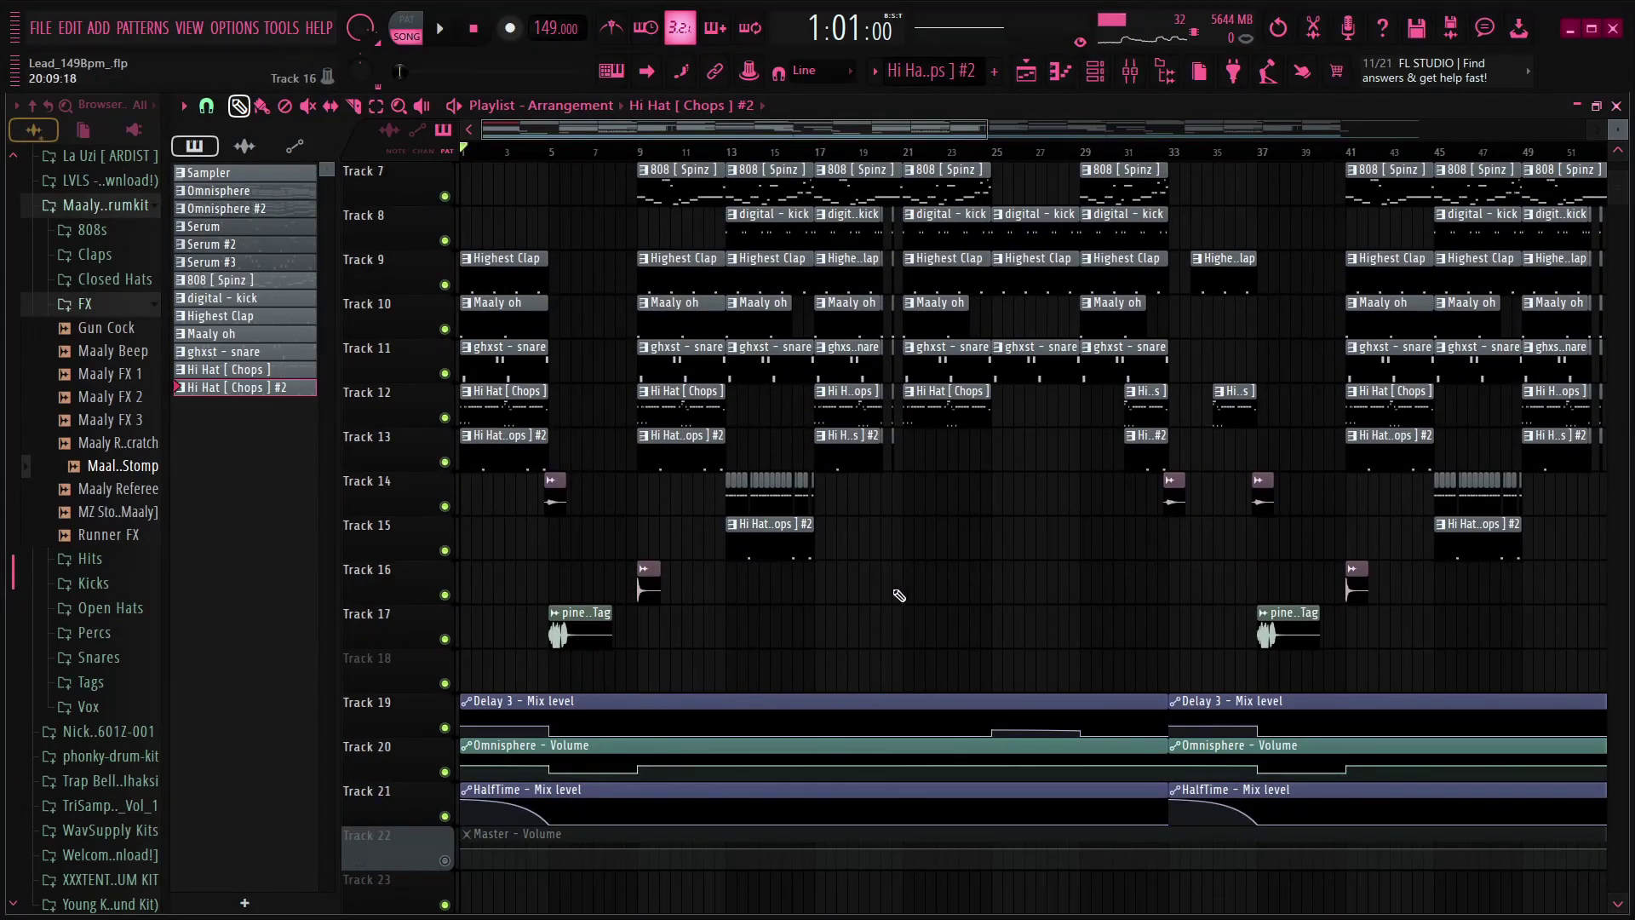
pyautogui.scroll(6, 605, 626)
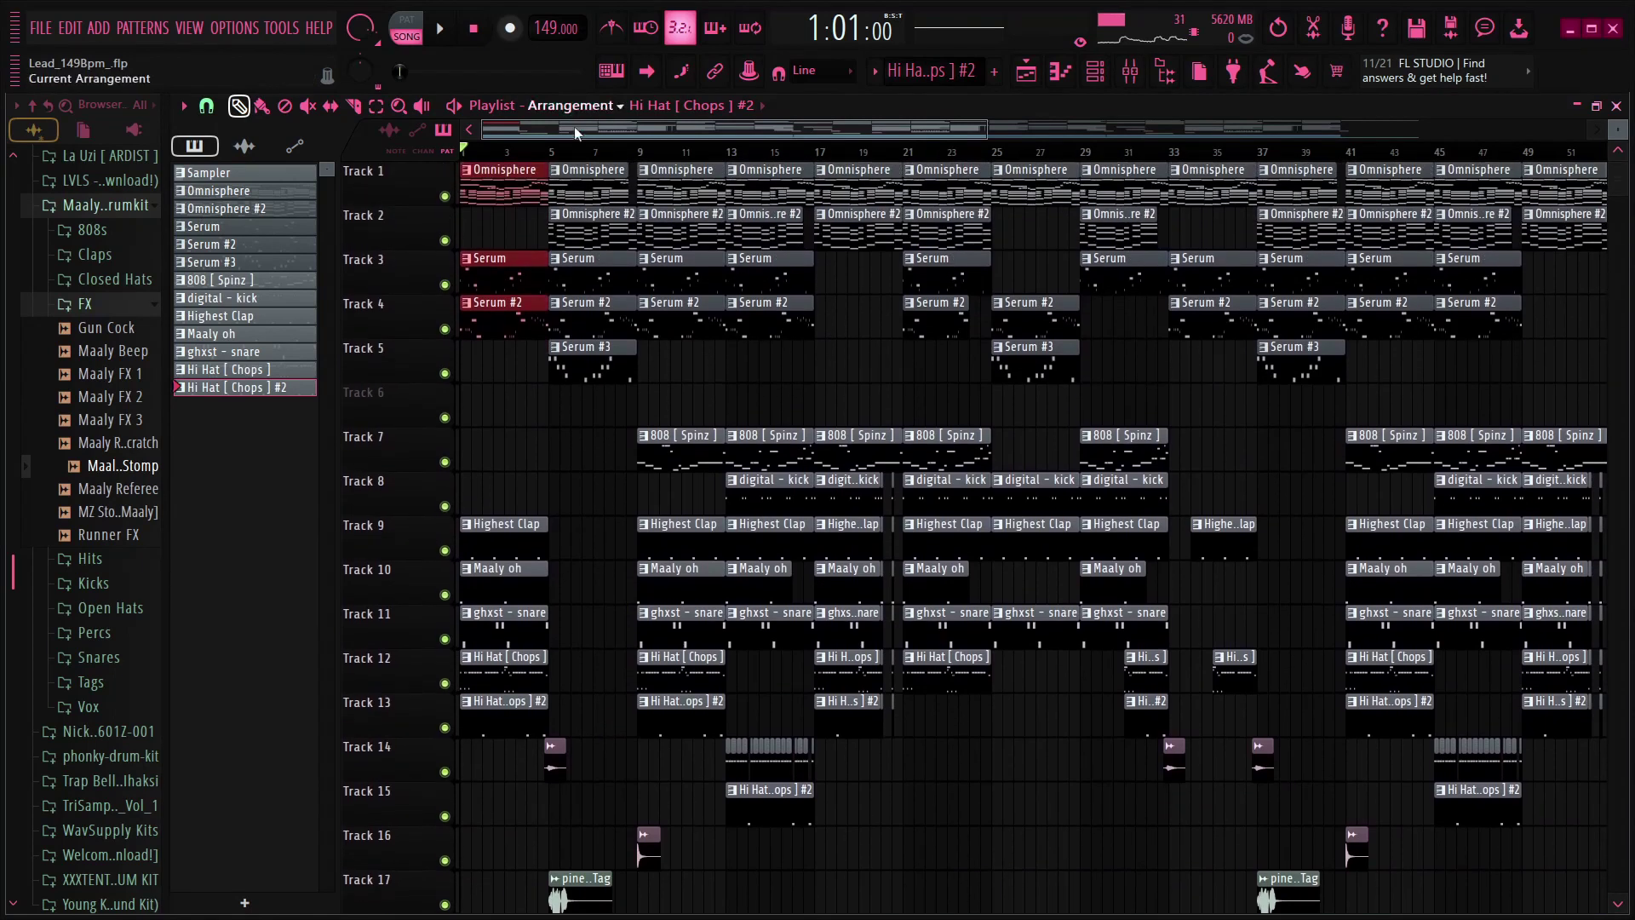
# - Mark bars 5 to 9 of the arrangement as the time selection
pyautogui.scroll(3, 555, 156)
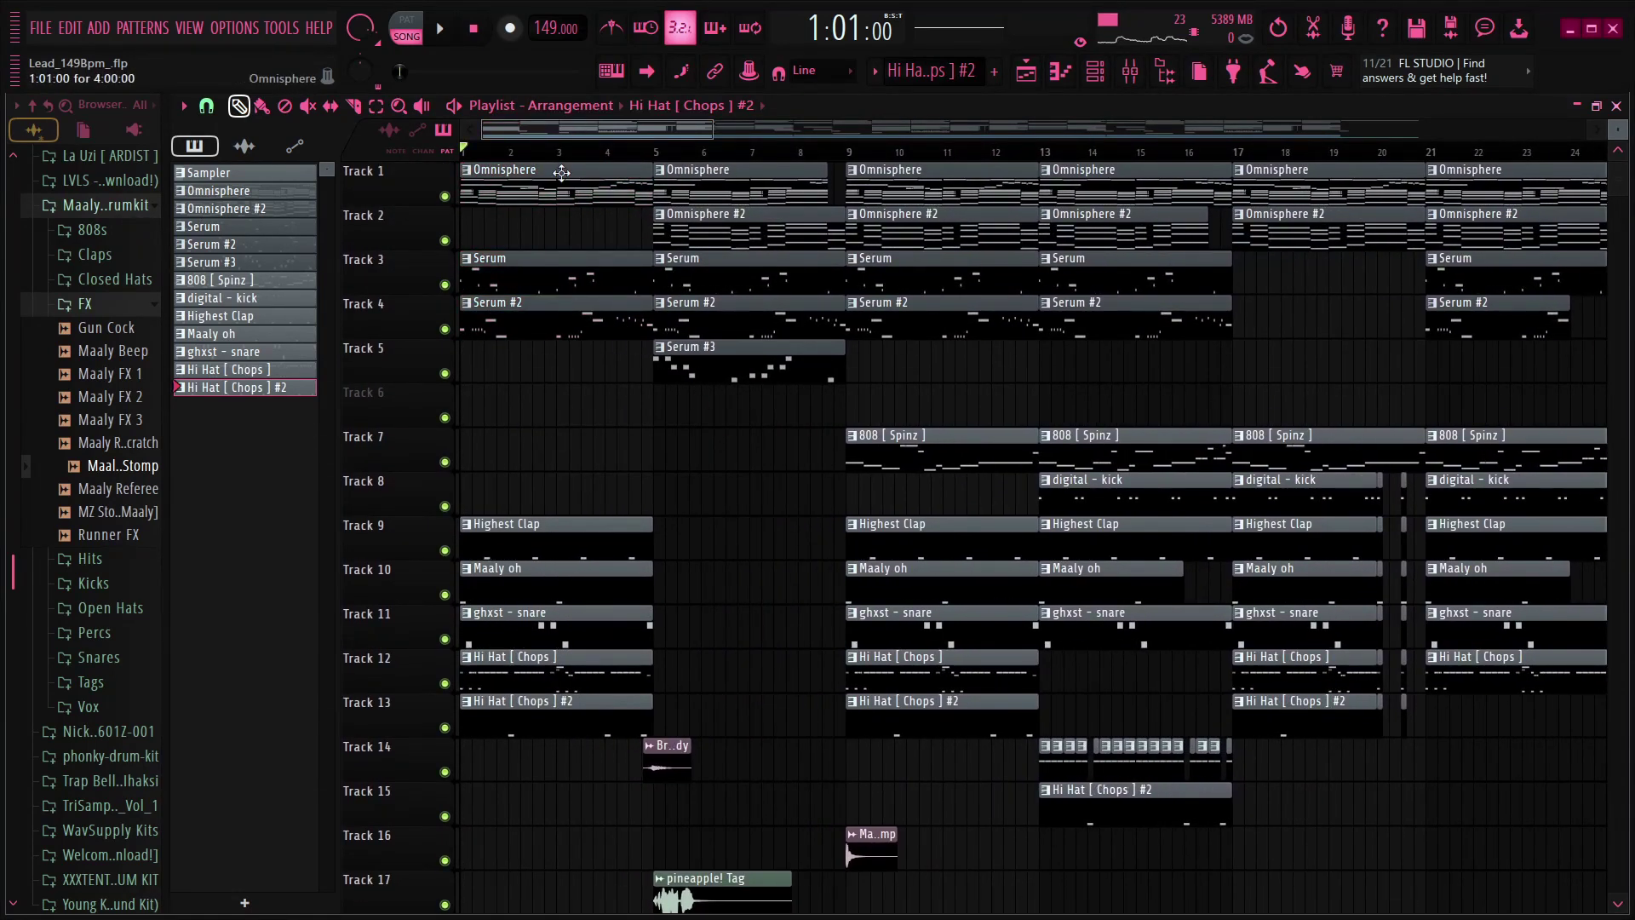
pyautogui.scroll(-3, 690, 153)
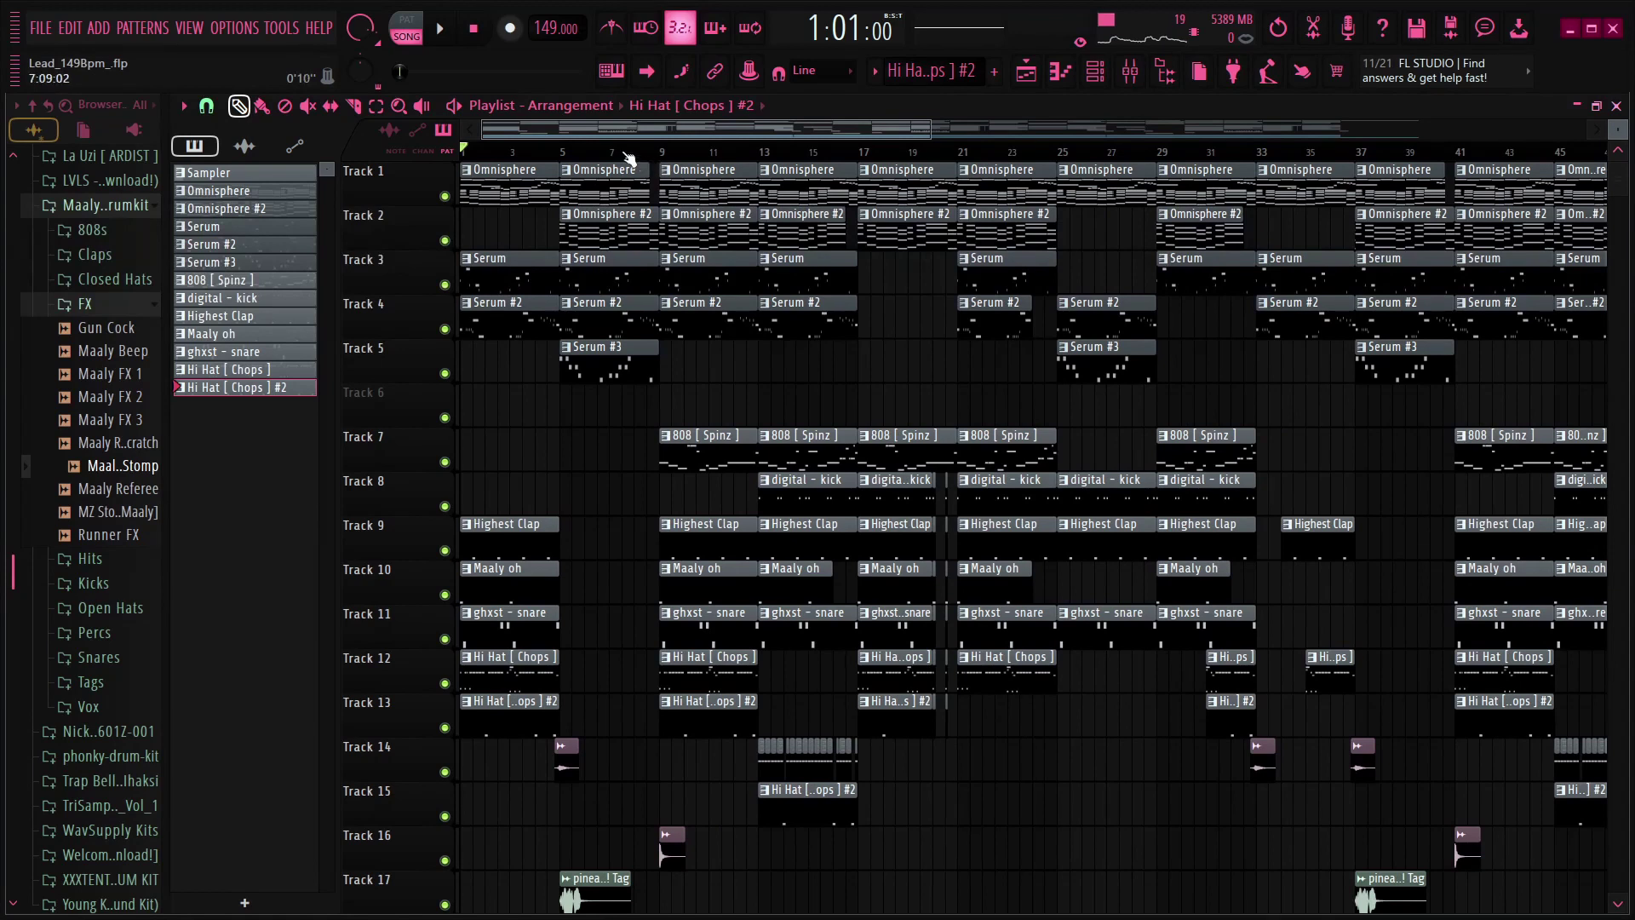
pyautogui.scroll(-2, 628, 159)
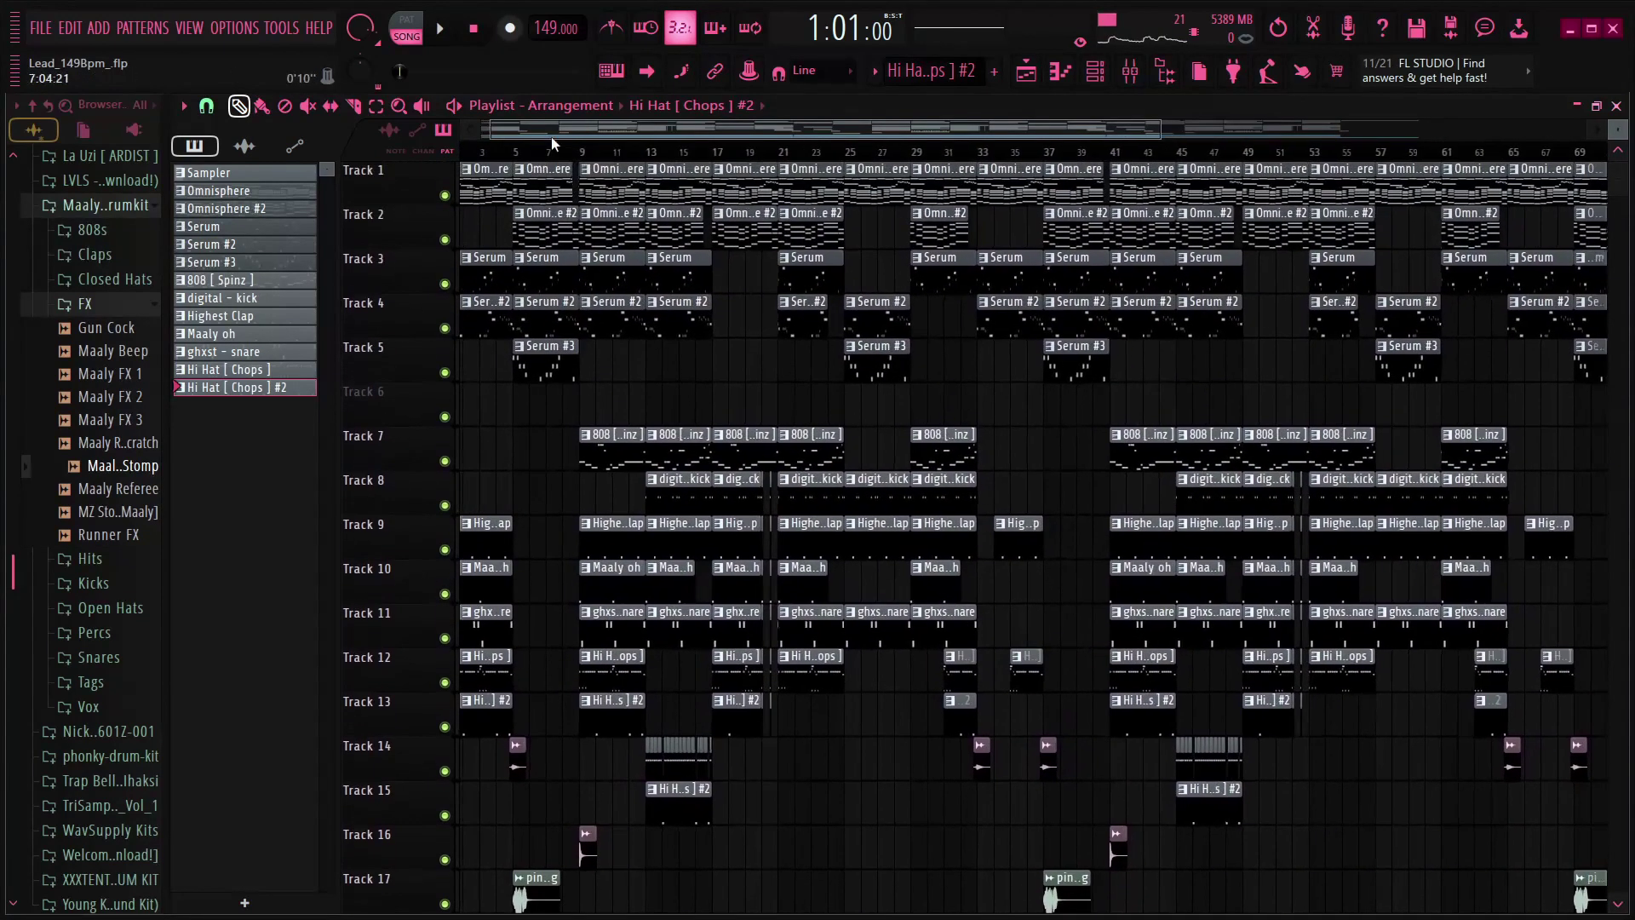
pyautogui.scroll(5, 552, 147)
pyautogui.moveTo(552, 132); pyautogui.dragTo(353, 163)
pyautogui.moveTo(636, 152); pyautogui.dragTo(647, 152)
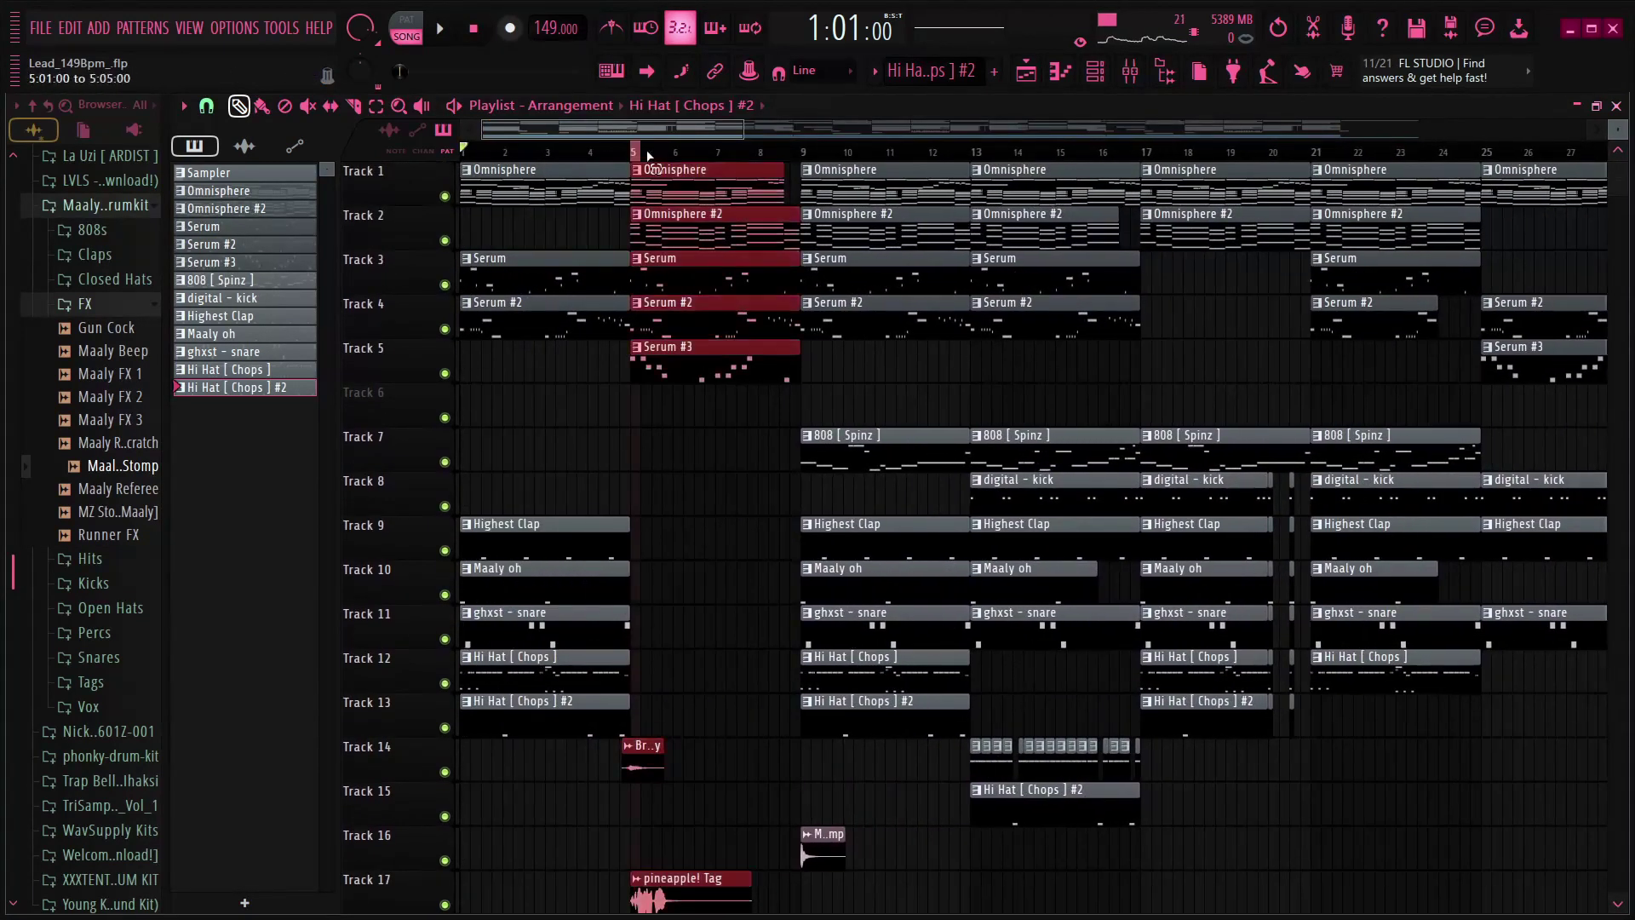
pyautogui.moveTo(801, 161); pyautogui.dragTo(801, 161)
# - Examine the Omnisphere - Volume automation on Track 20 within the selected bars
pyautogui.scroll(-5, 745, 418)
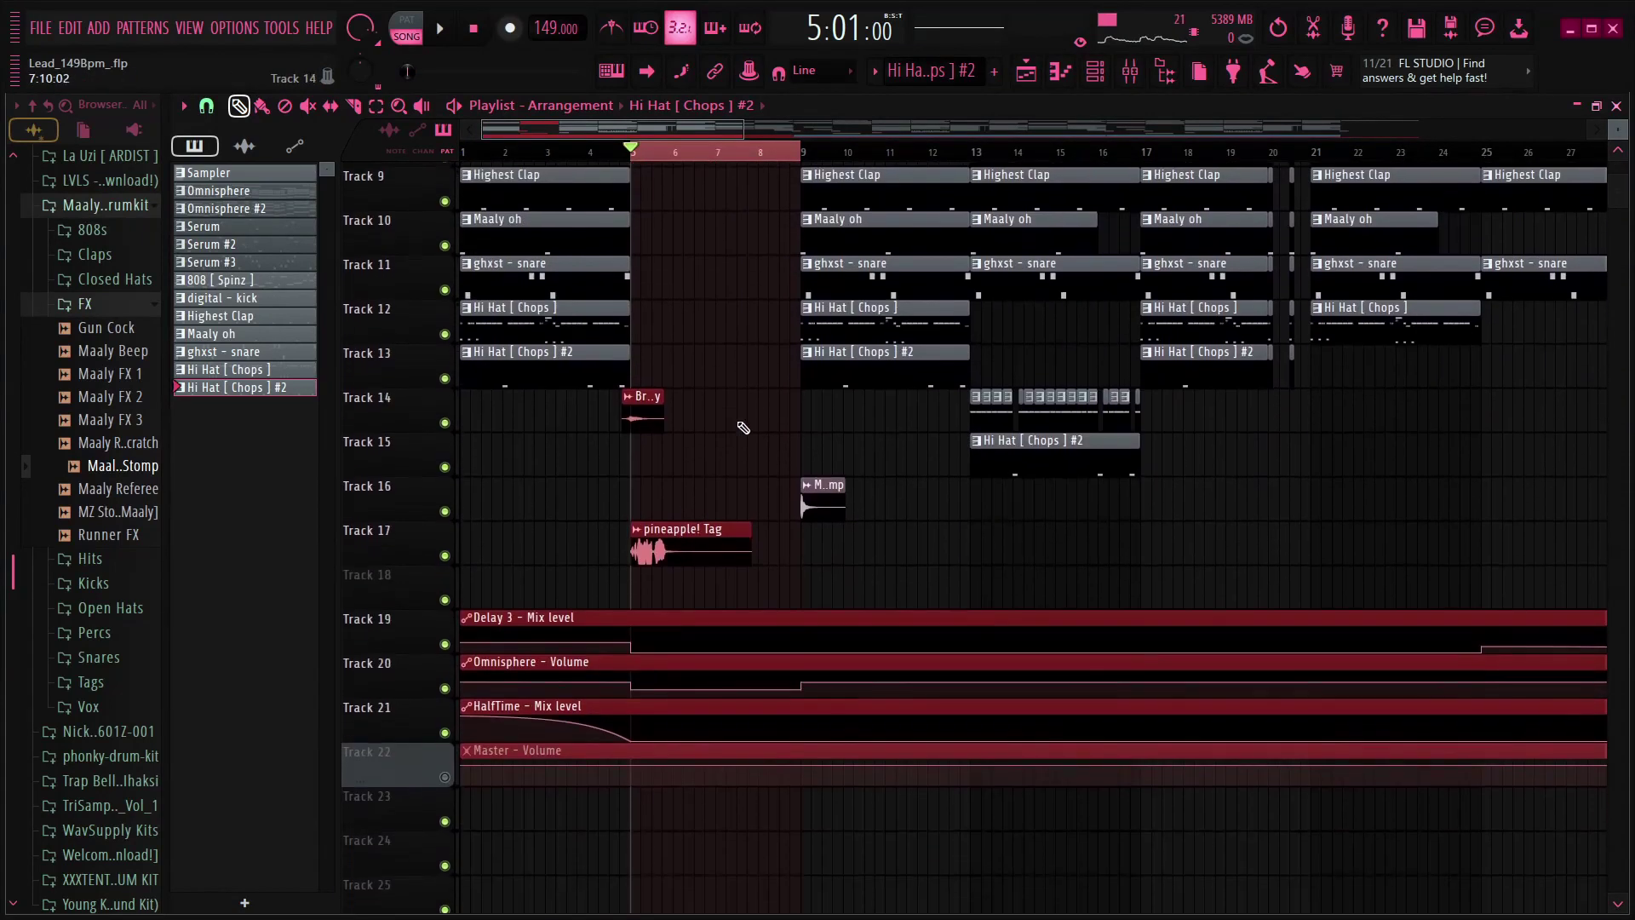
pyautogui.scroll(-1, 729, 574)
pyautogui.scroll(1, 730, 574)
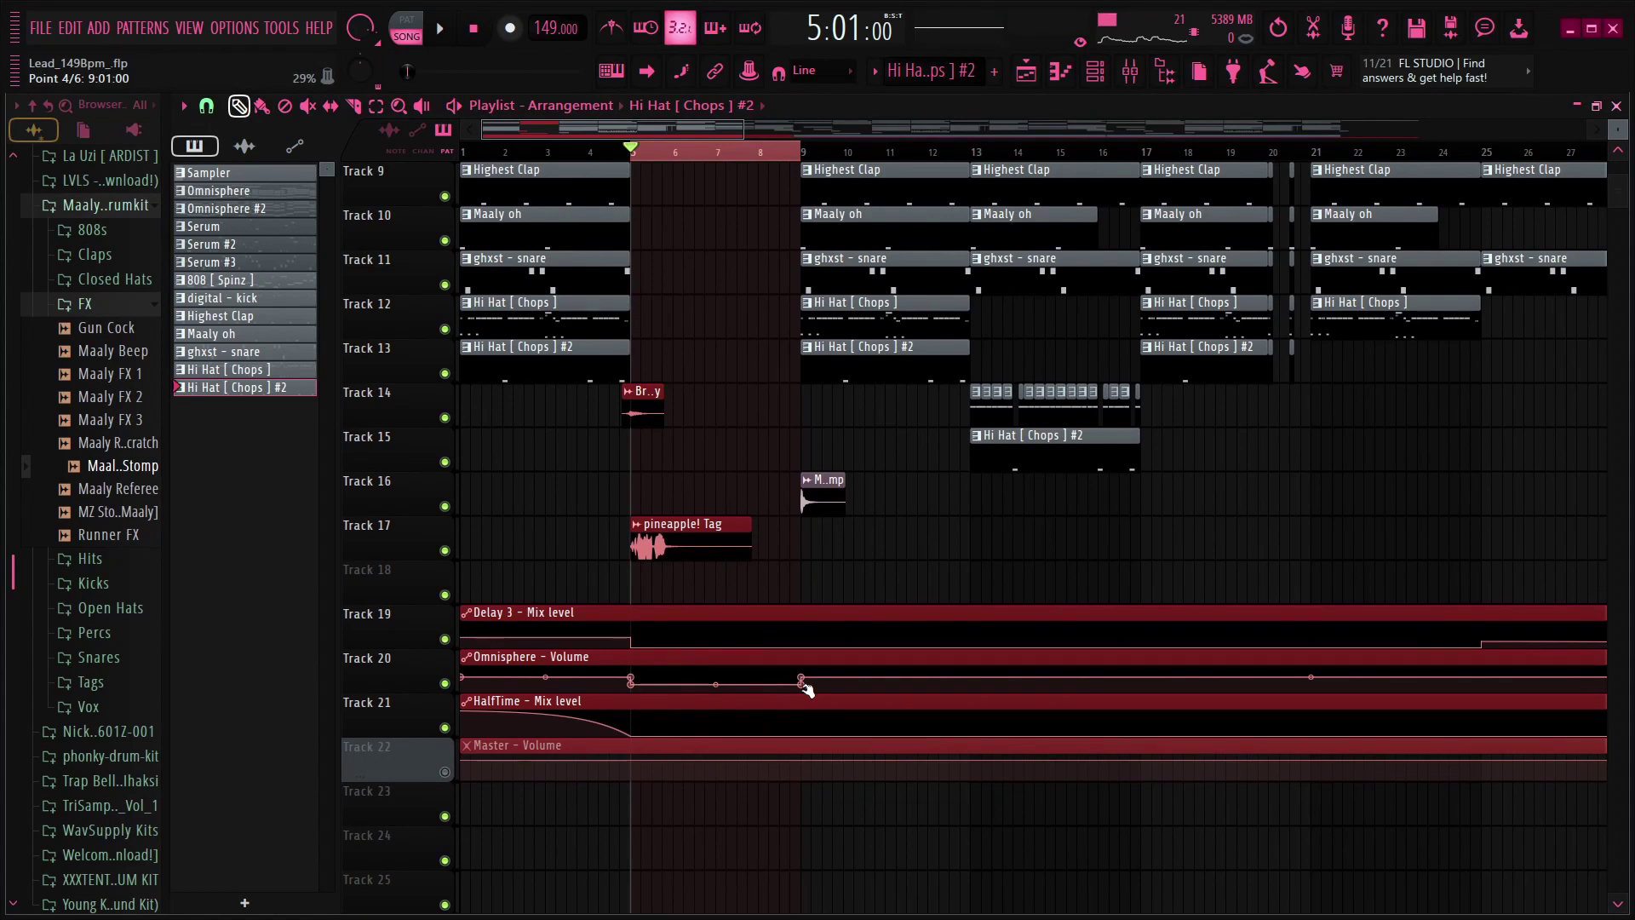
pyautogui.scroll(5, 747, 485)
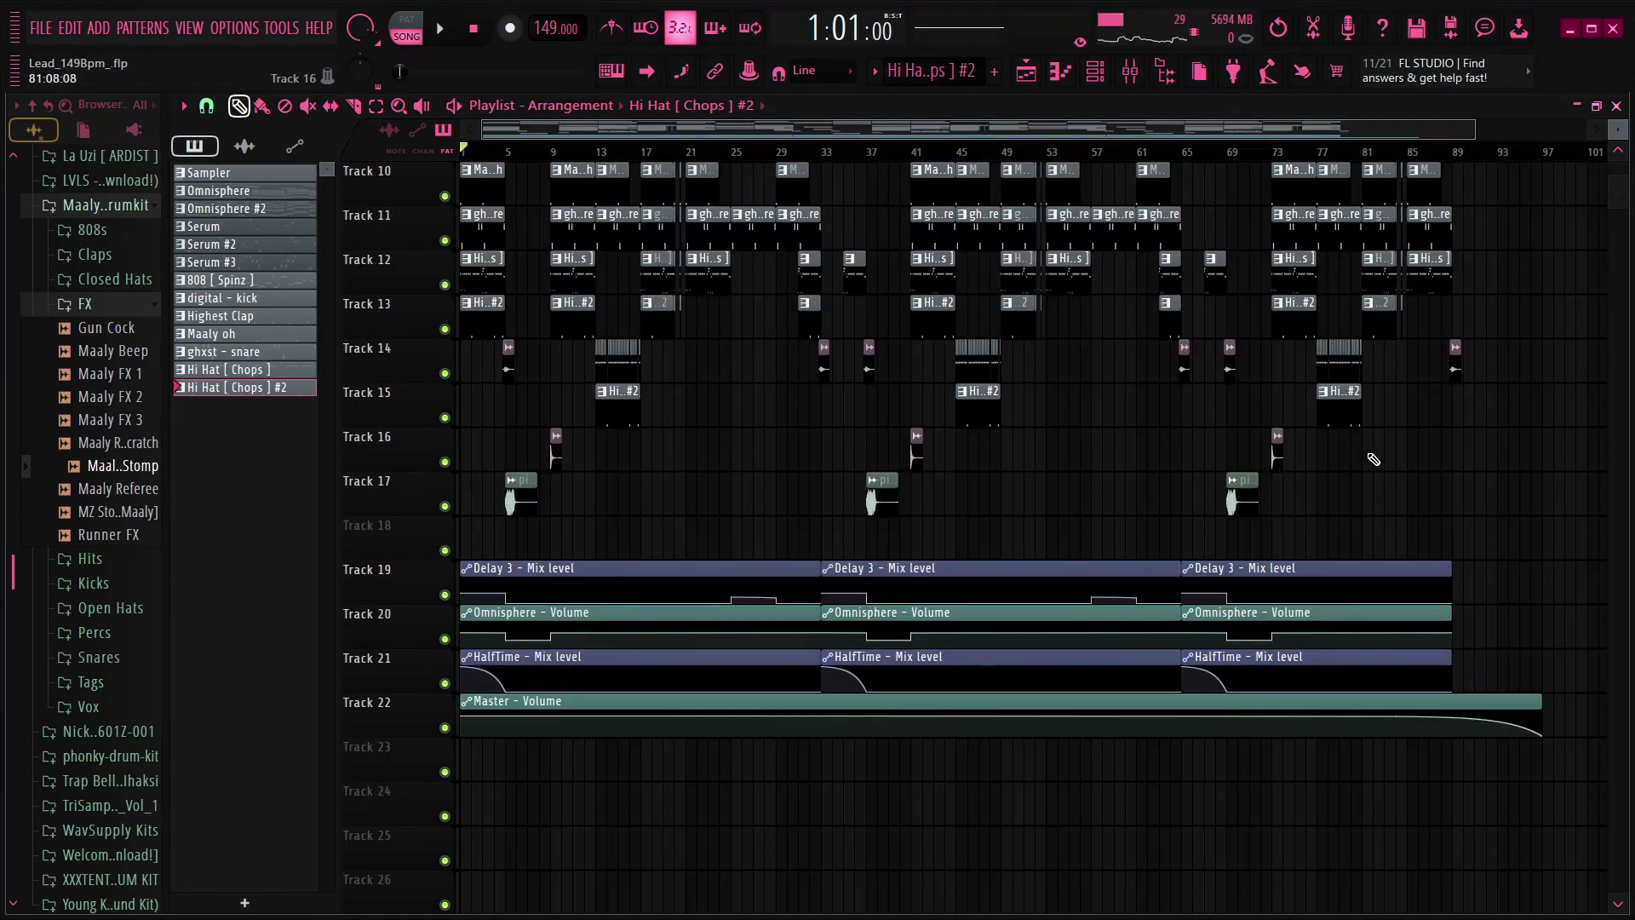
pyautogui.scroll(-2, 1312, 166)
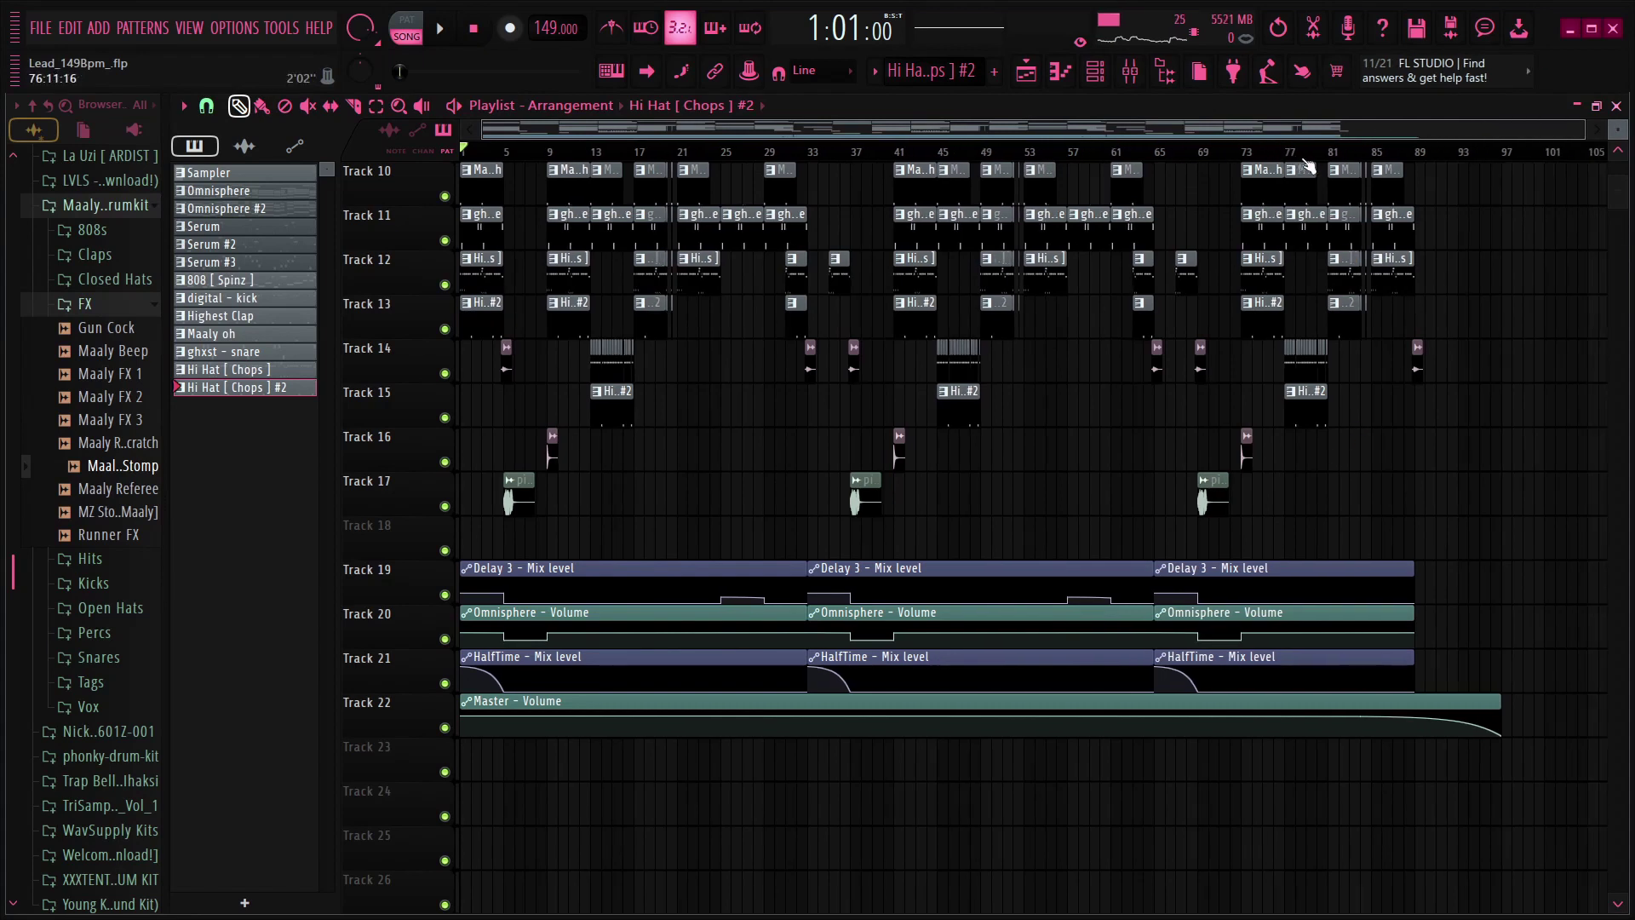
pyautogui.scroll(5, 1495, 418)
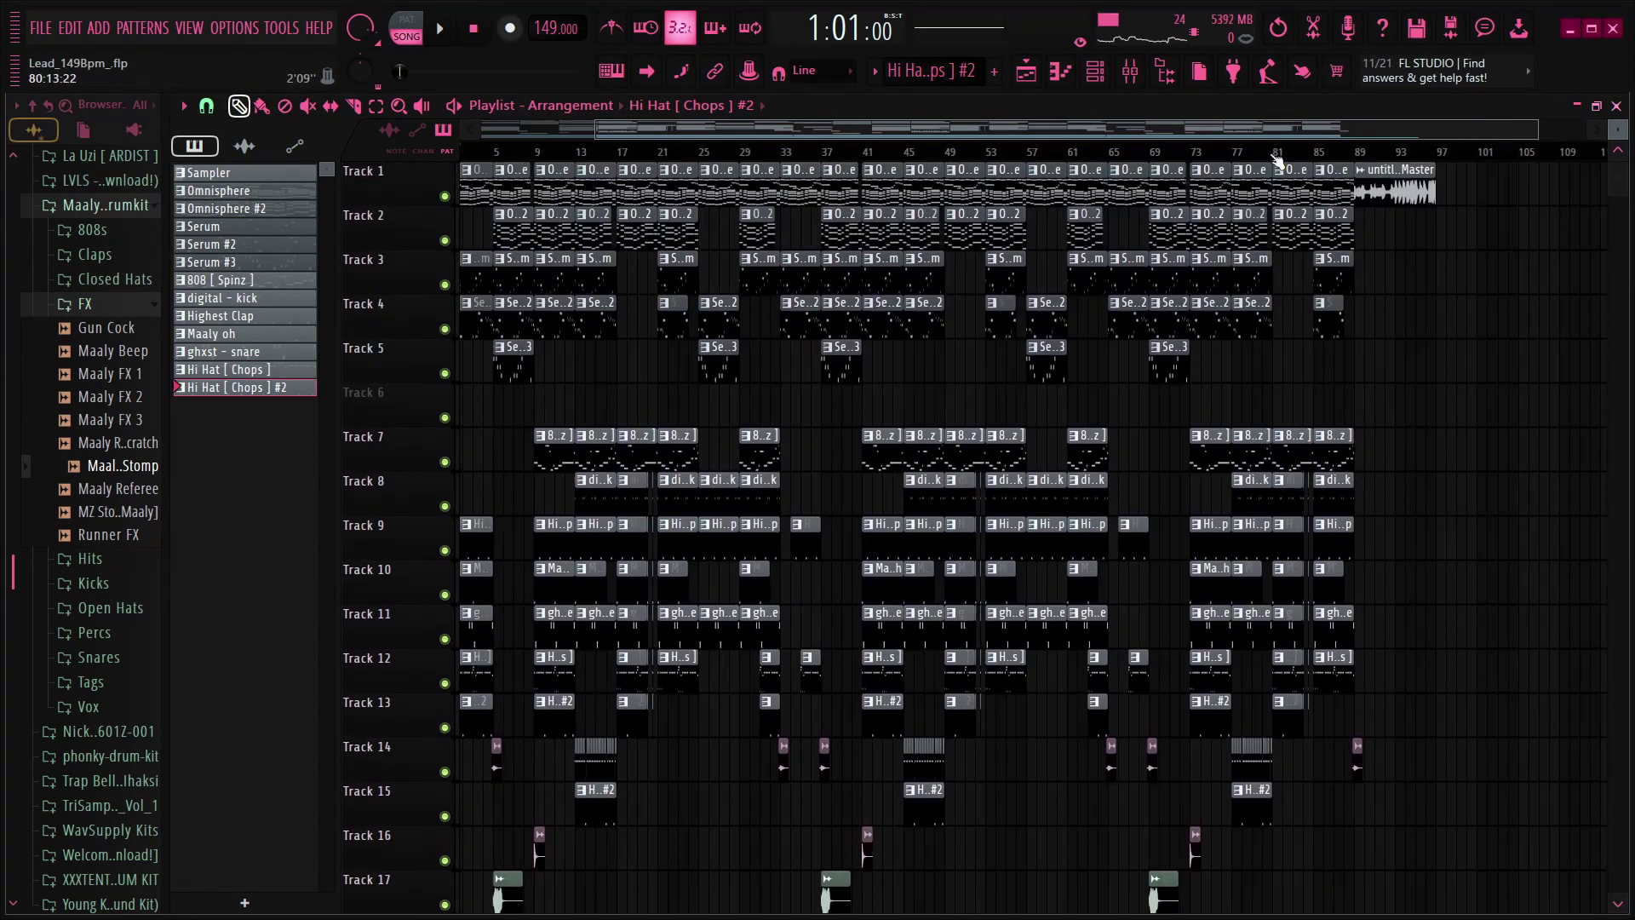
pyautogui.scroll(2, 1373, 155)
pyautogui.hscroll(4, 1354, 281)
pyautogui.scroll(3, 1123, 162)
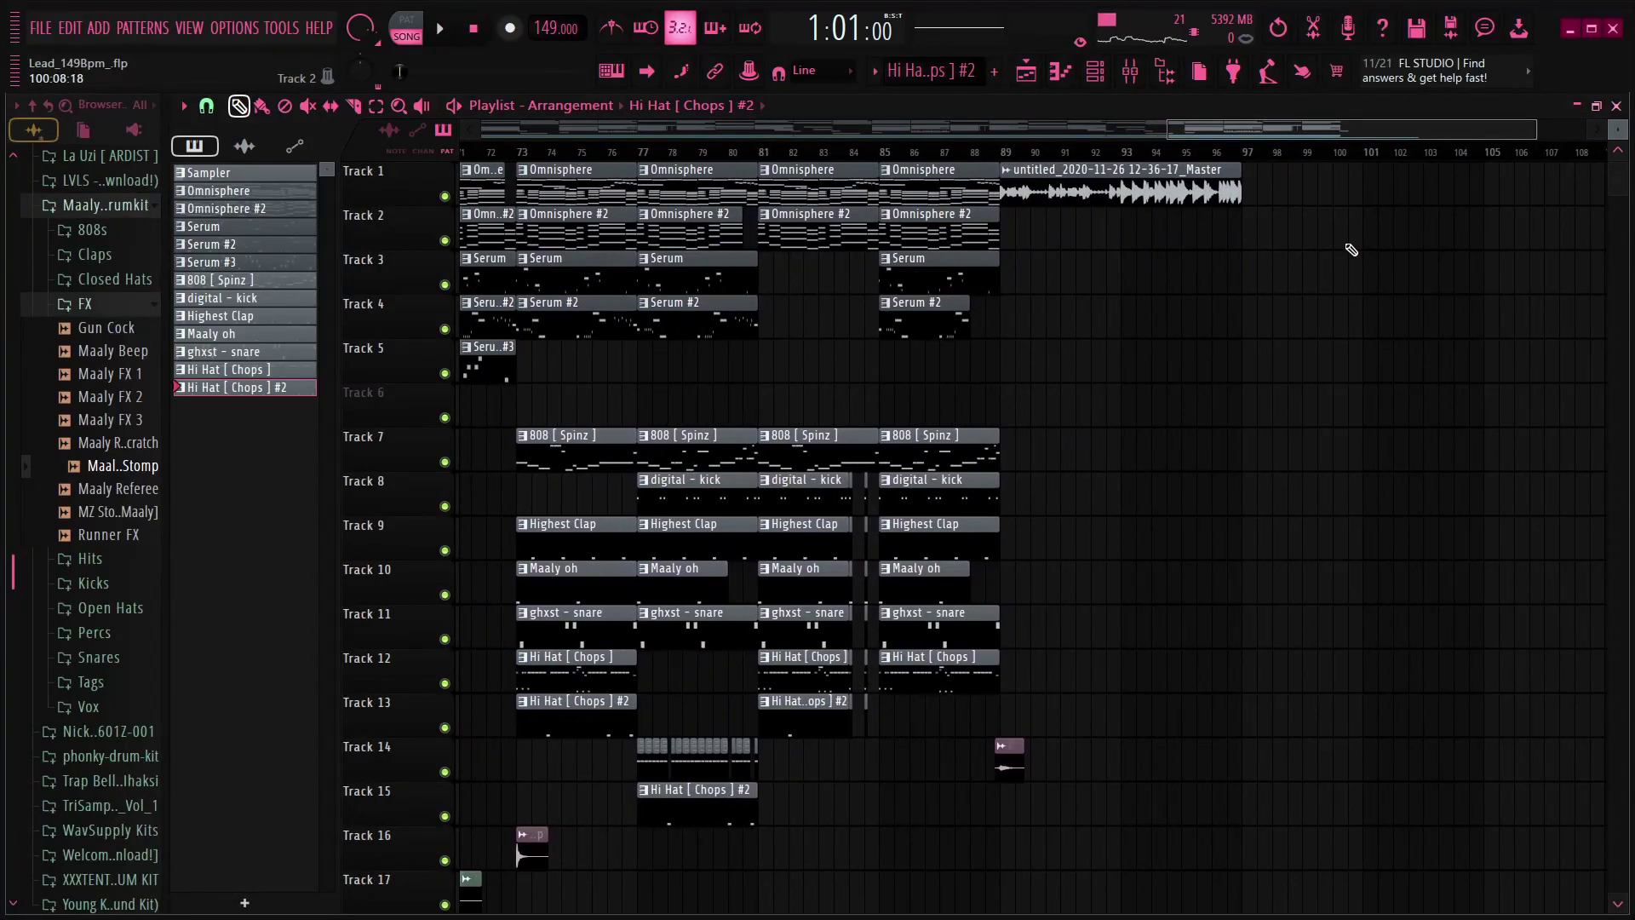
pyautogui.scroll(-4, 1201, 164)
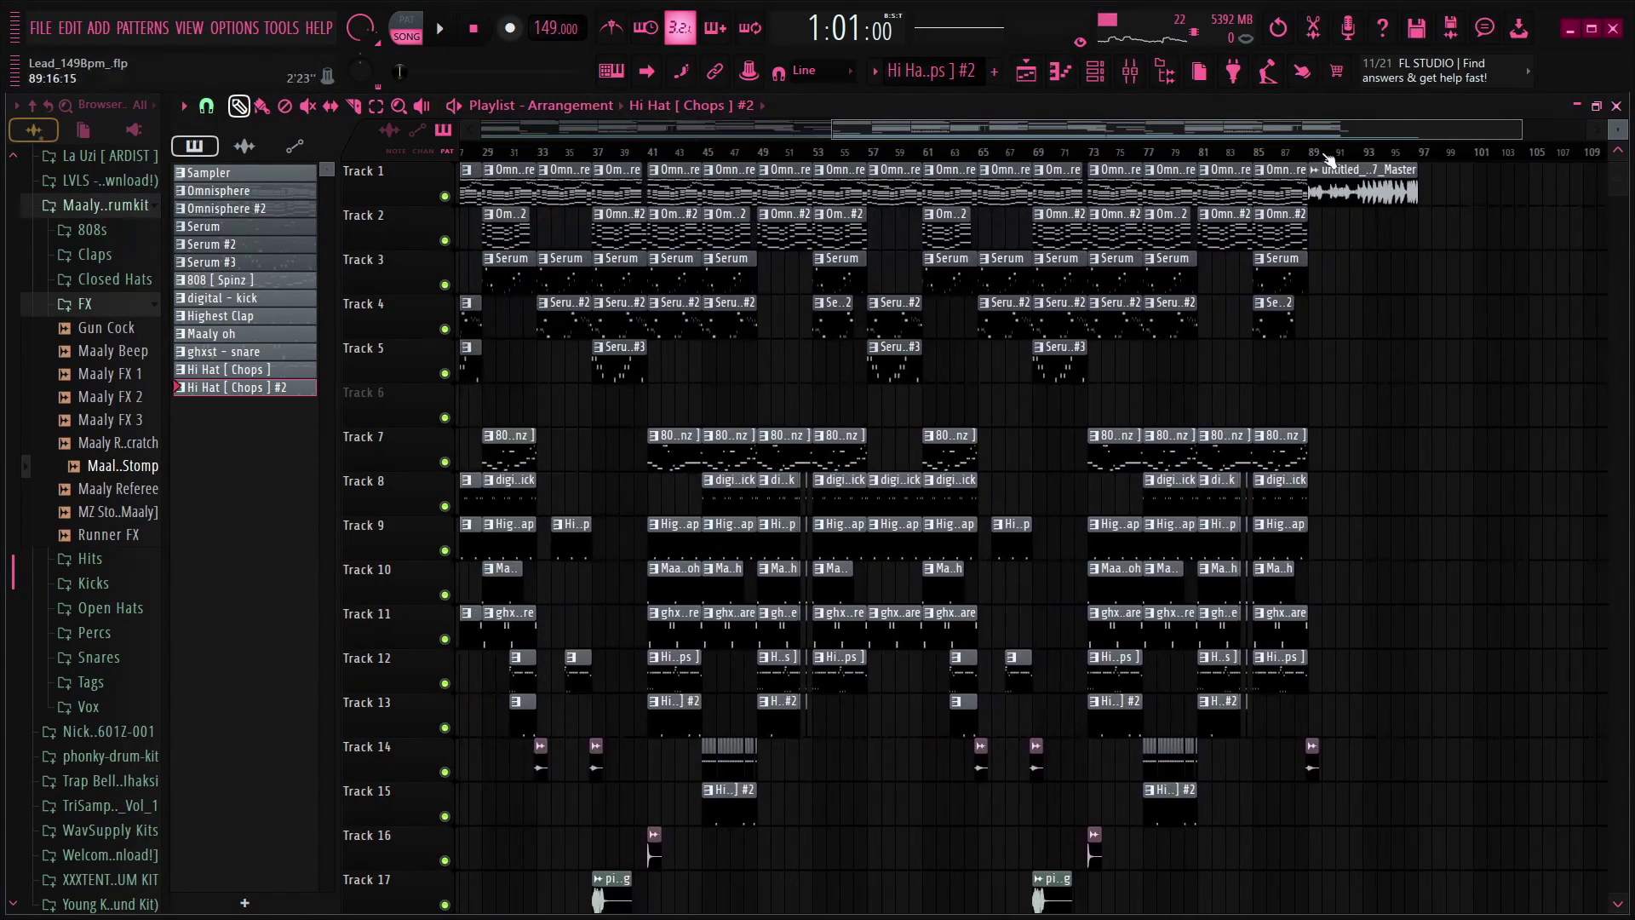
# - Mark bars 57 to 65 of the arrangement, clear the selection and place the playhead at bar 89
pyautogui.moveTo(917, 153); pyautogui.dragTo(803, 175)
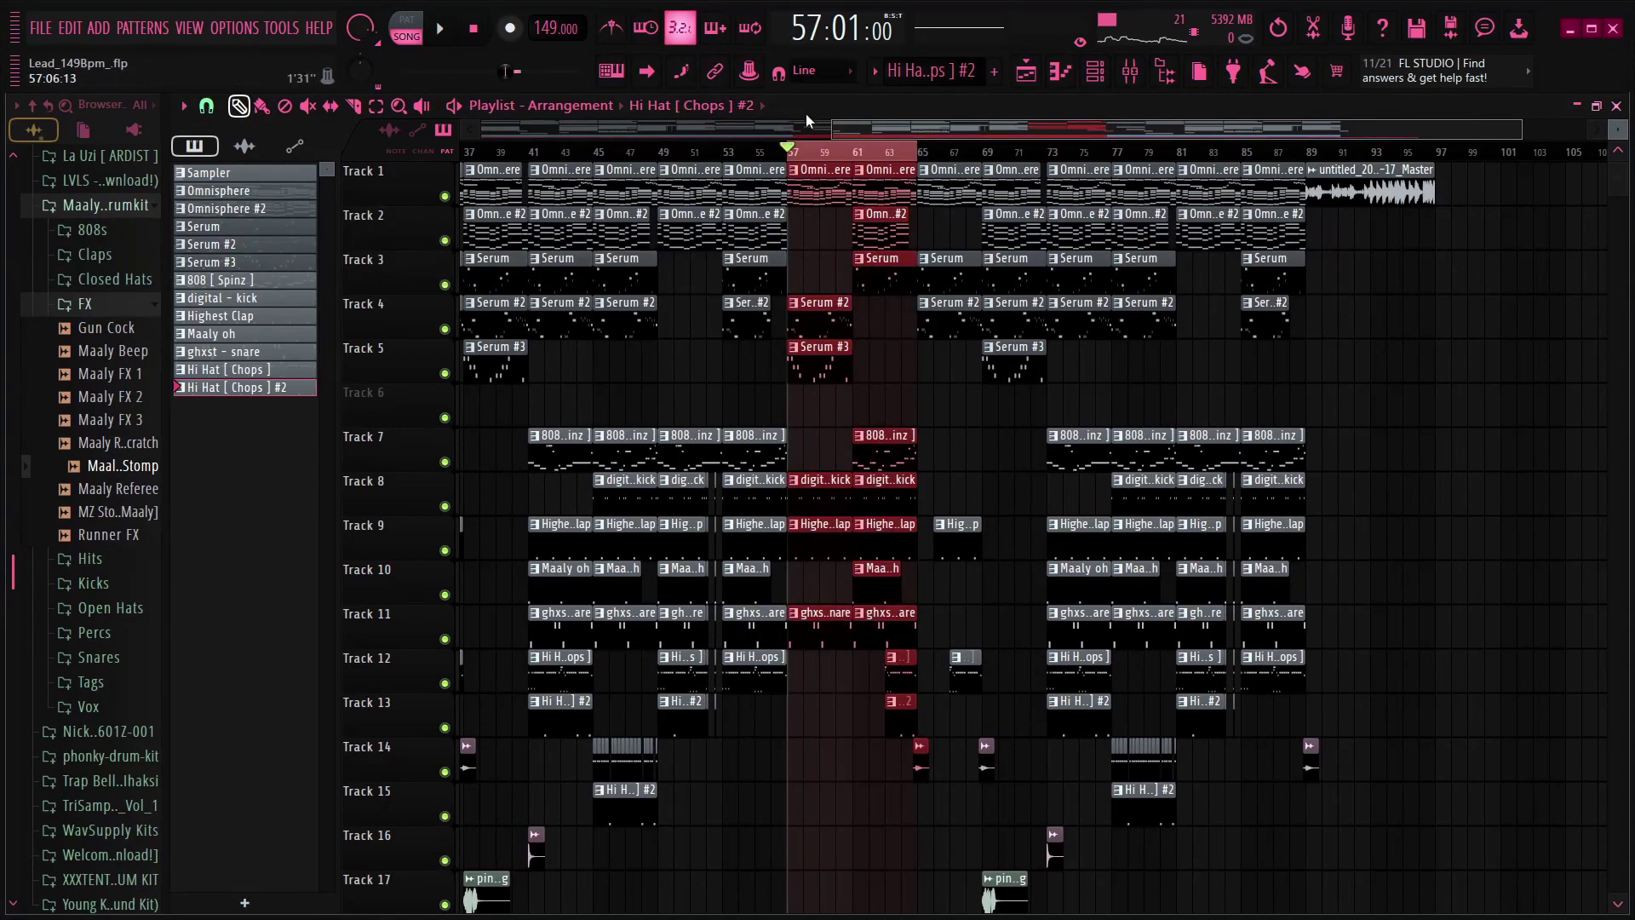
pyautogui.doubleClick(822, 153)
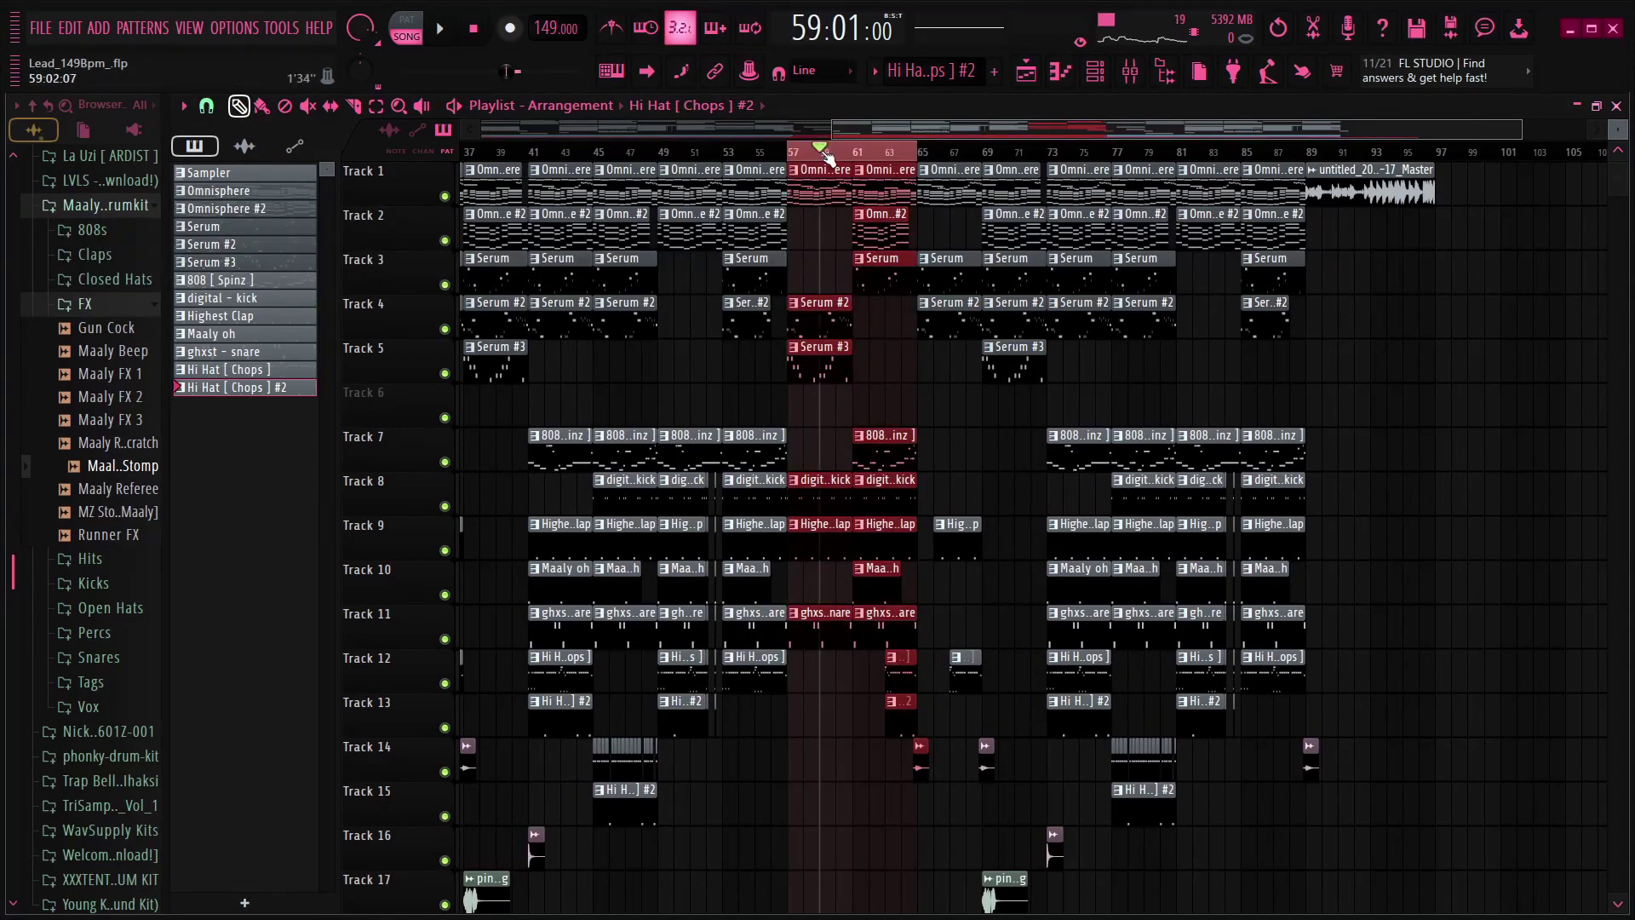
pyautogui.moveTo(1341, 157); pyautogui.dragTo(1312, 192)
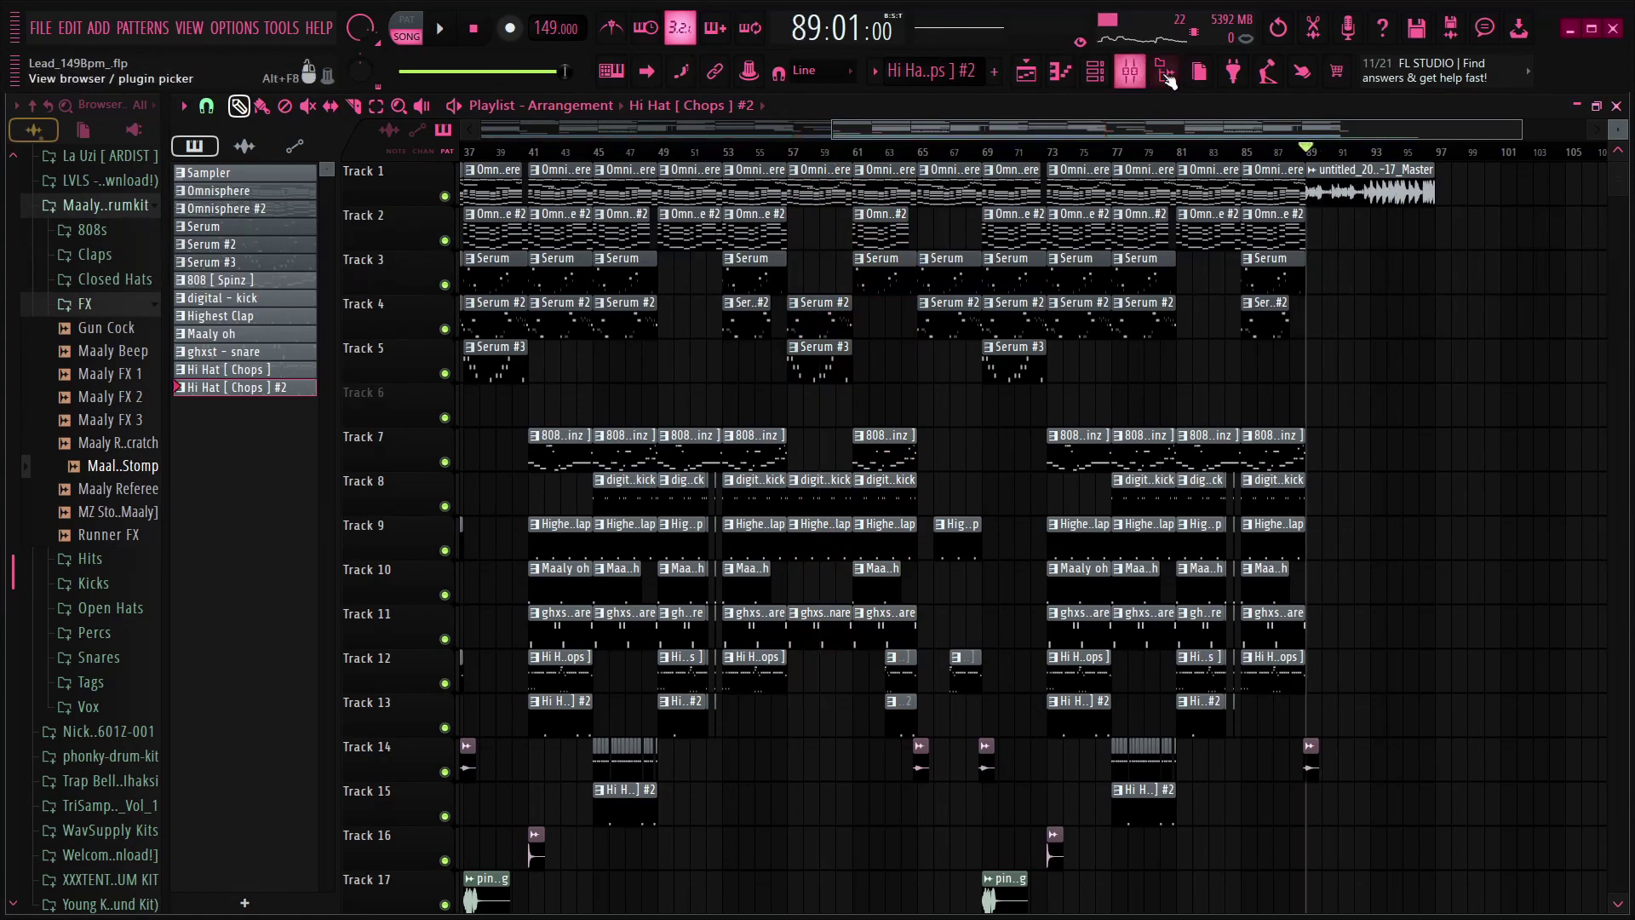
# - Arm the Master mixer track for disk recording, bring up its render settings and return to the playlist without rendering
pyautogui.click(1131, 71)
pyautogui.click(230, 816)
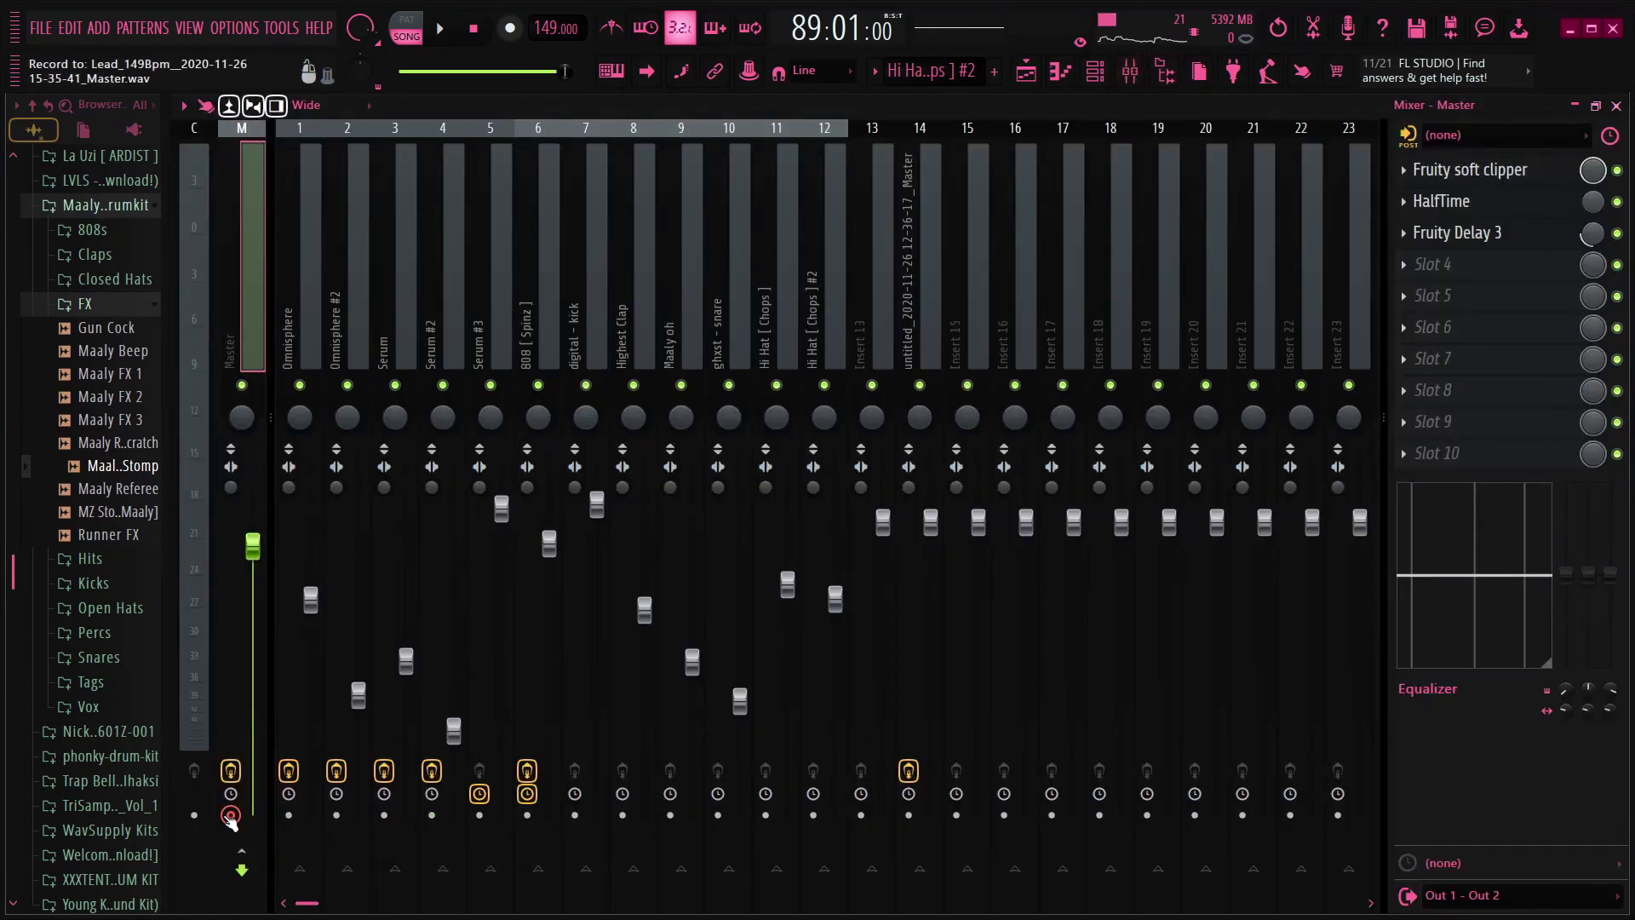
pyautogui.hotkey('alt', 'r')
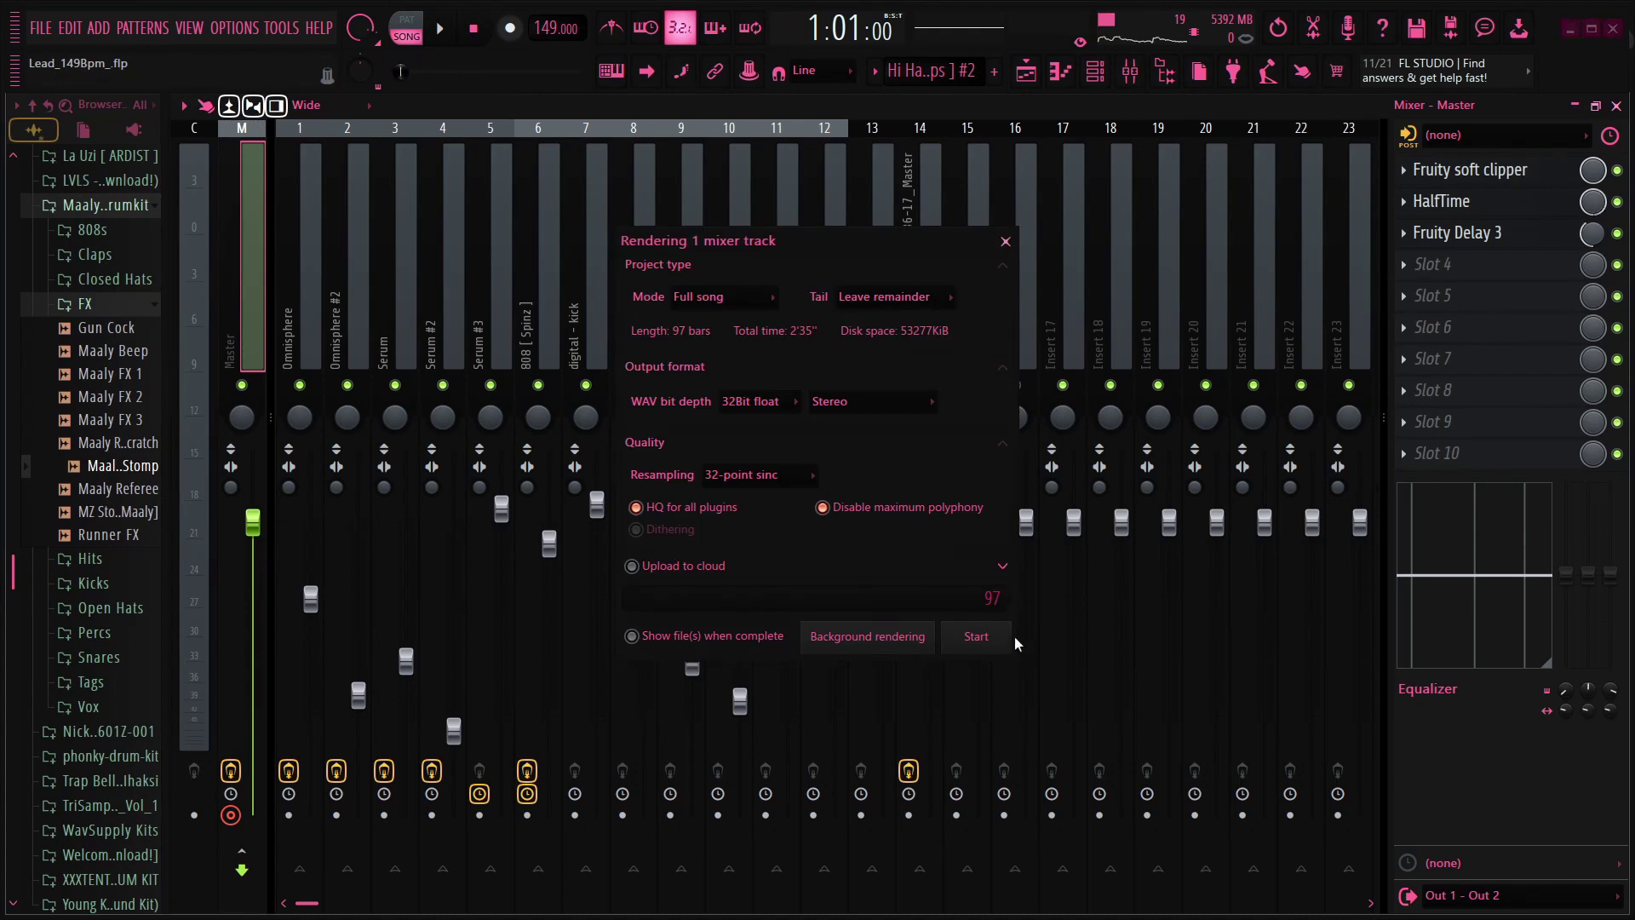
pyautogui.click(1006, 242)
pyautogui.click(1026, 70)
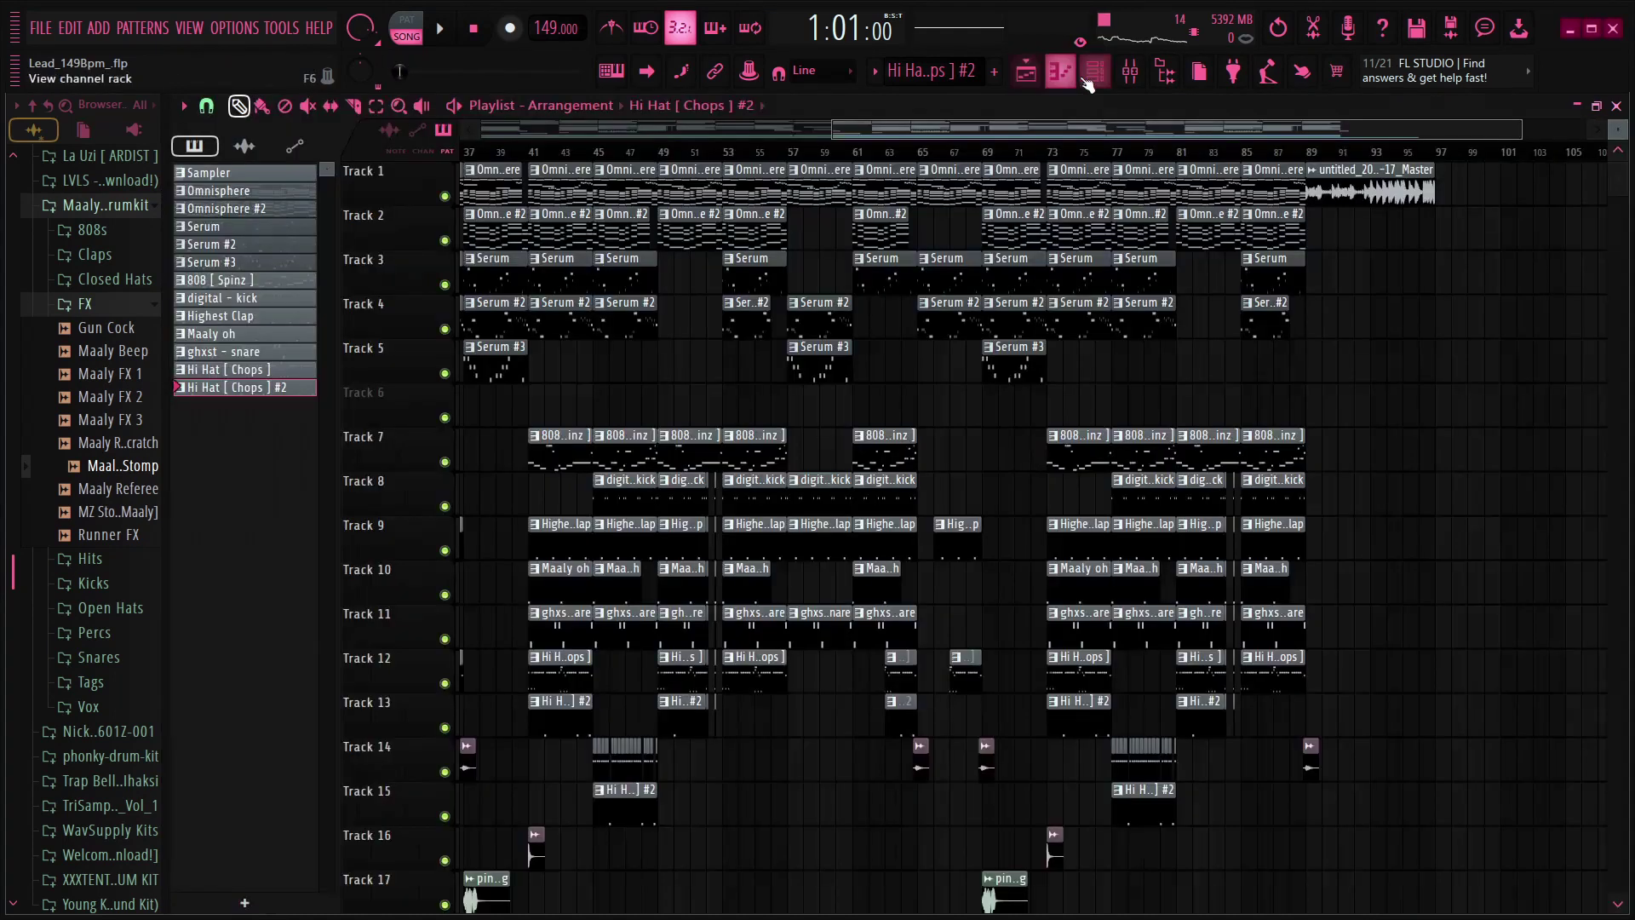
pyautogui.scroll(-1, 1339, 135)
pyautogui.moveTo(1363, 153); pyautogui.dragTo(1179, 167)
pyautogui.click(1130, 71)
pyautogui.click(920, 256)
pyautogui.click(1503, 174)
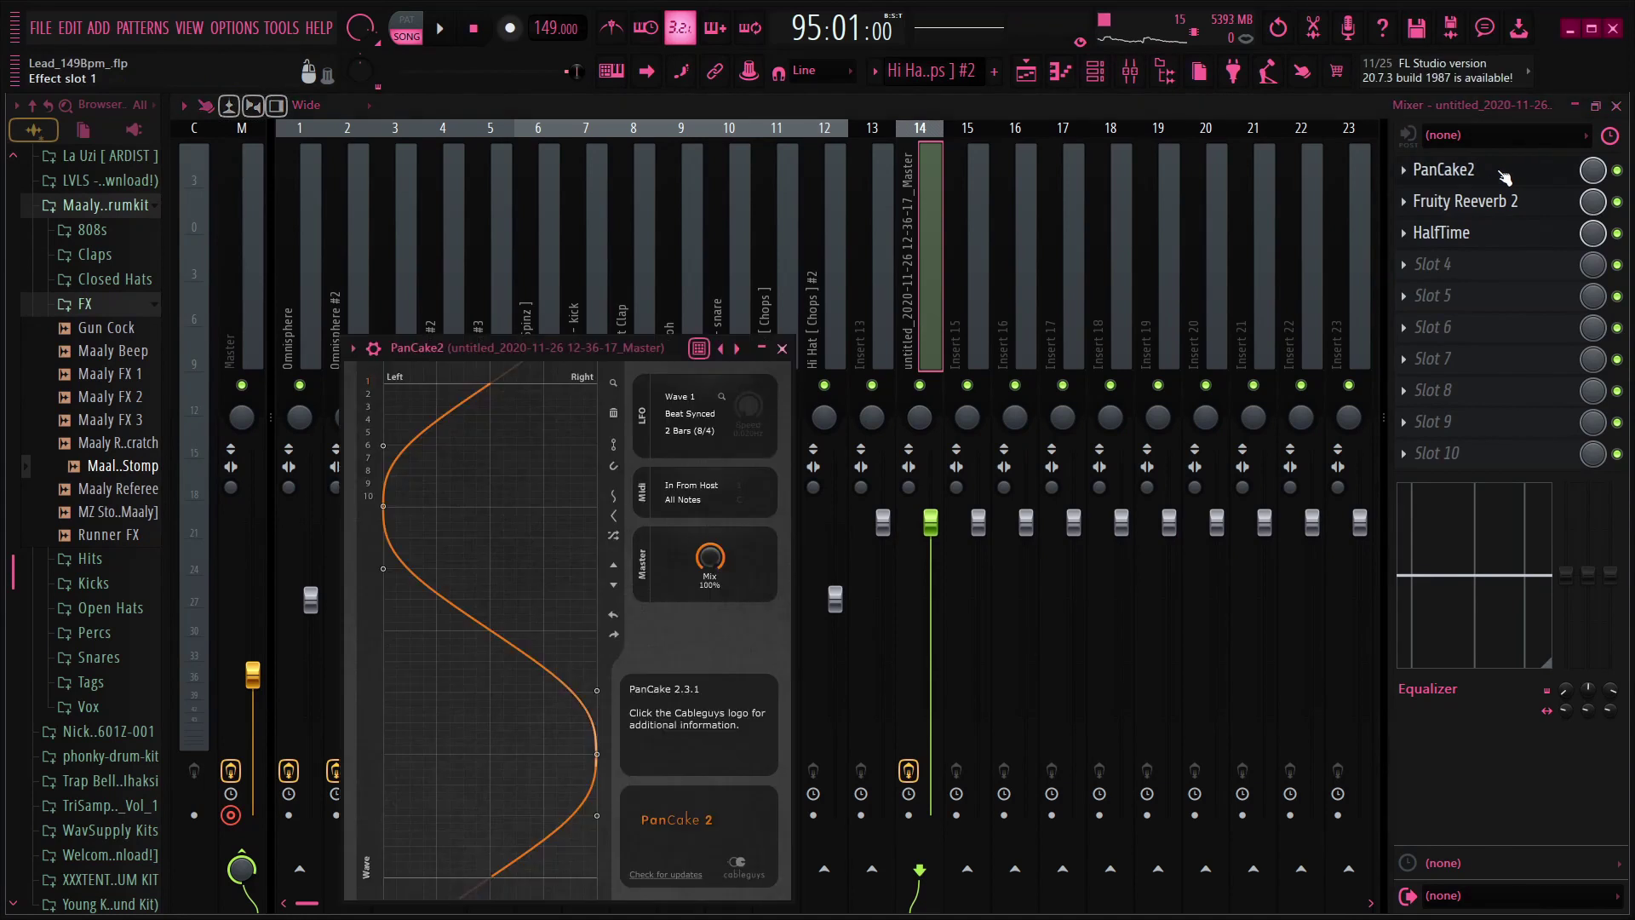
pyautogui.moveTo(672, 346); pyautogui.dragTo(717, 217)
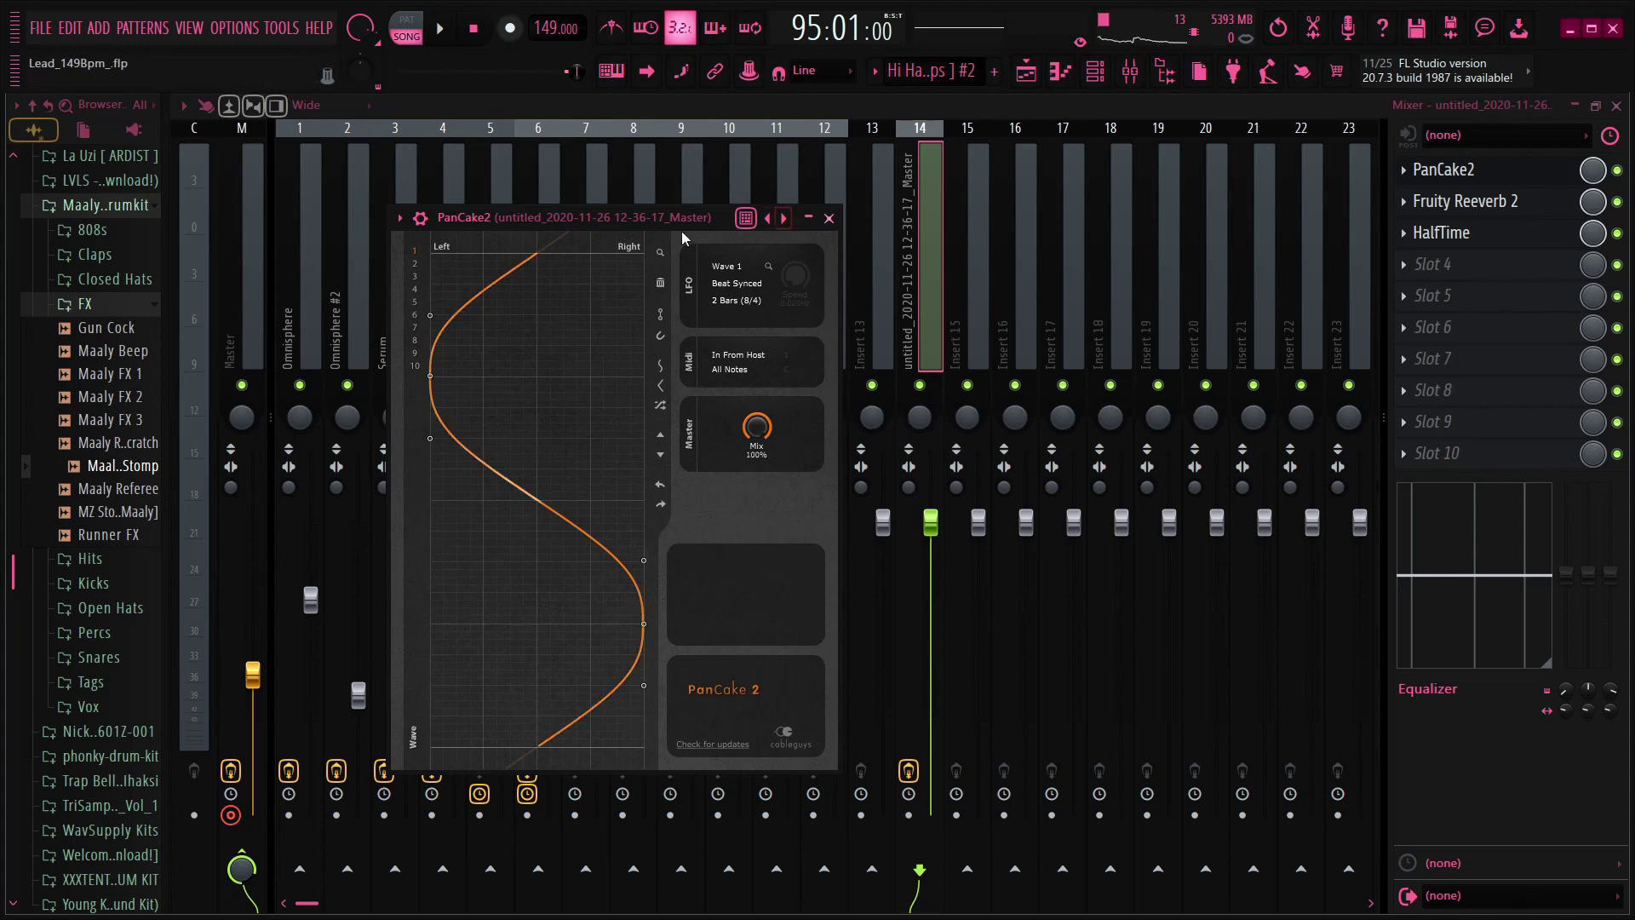
pyautogui.moveTo(725, 219); pyautogui.dragTo(718, 259)
pyautogui.click(822, 257)
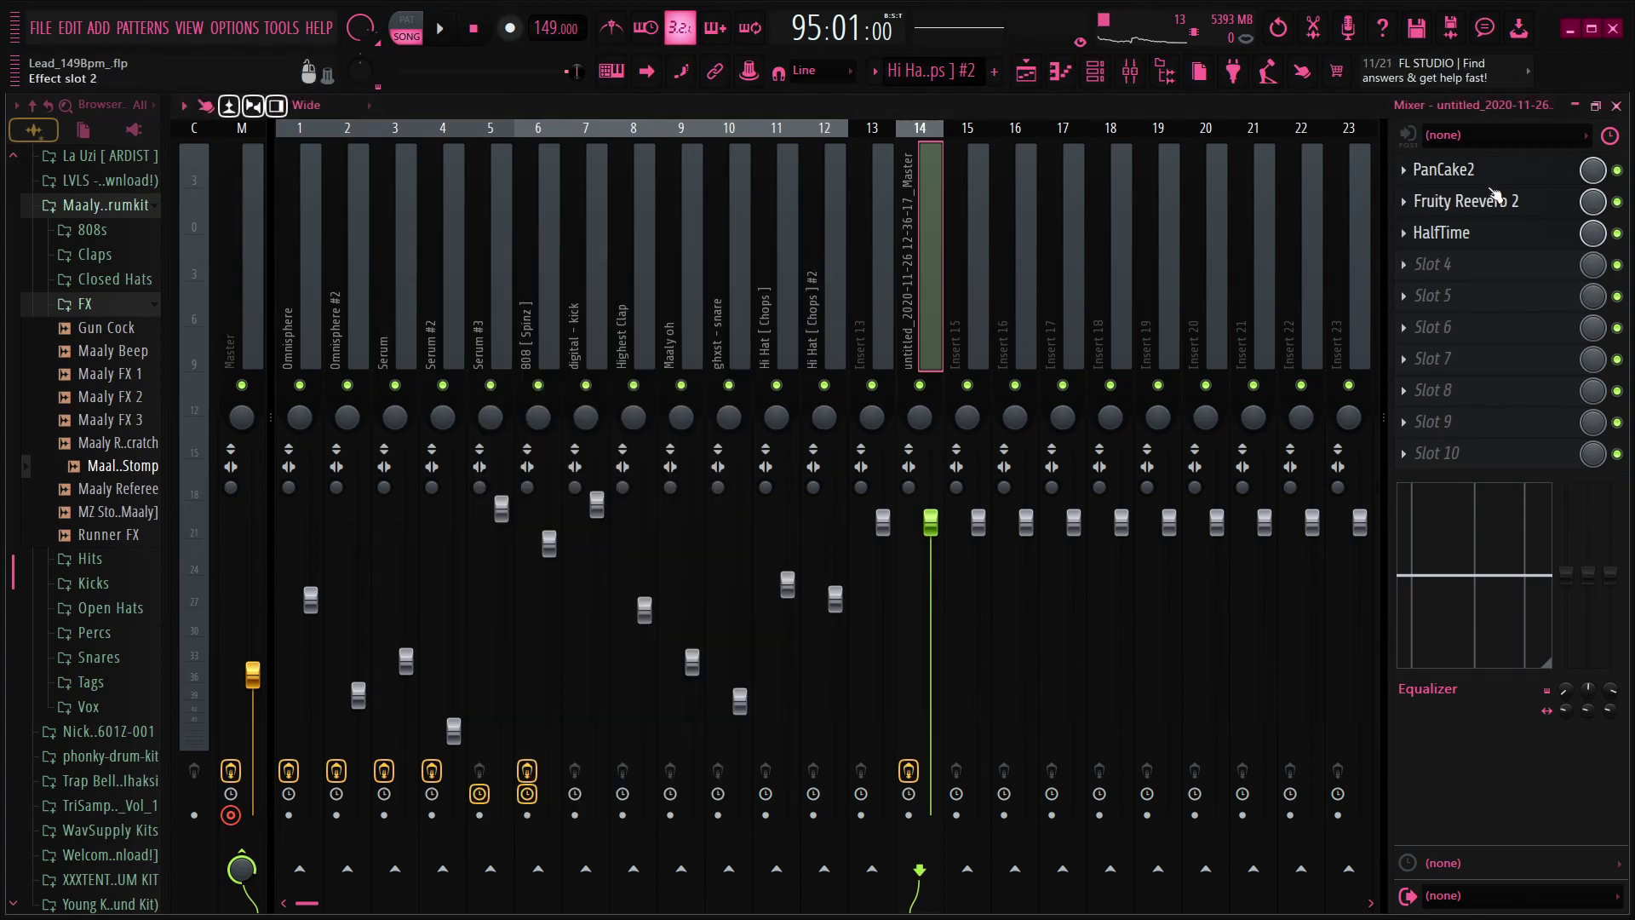
# - Examine the Fruity Reeverb 2 and HalfTime effects on mixer track 14, closing each plugin after viewing it
pyautogui.click(1543, 205)
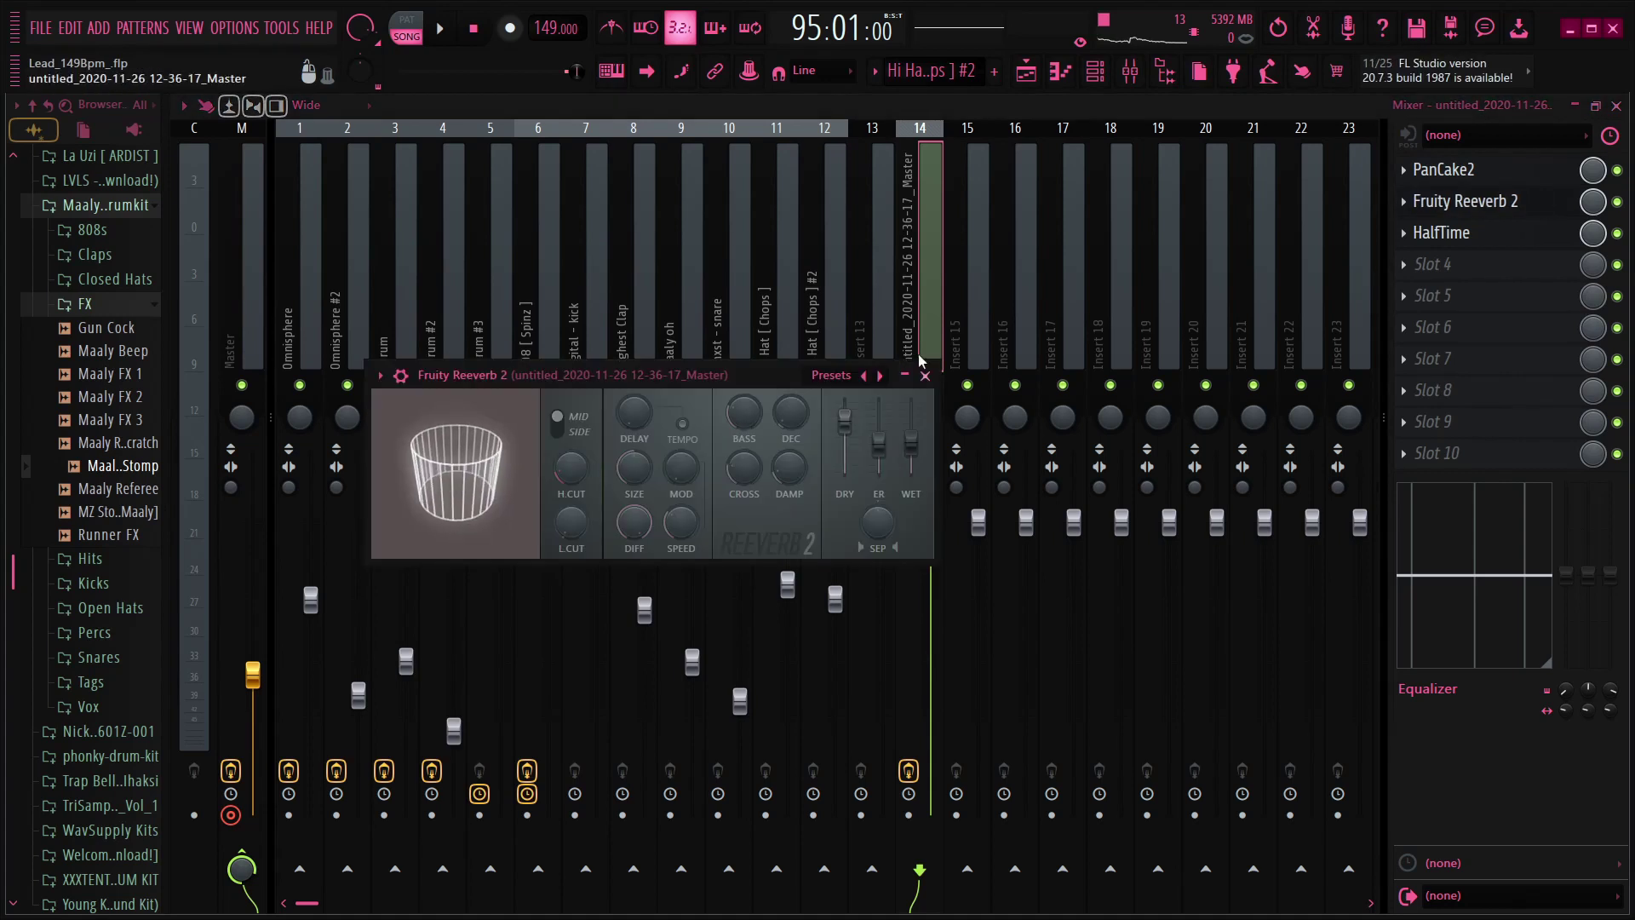
pyautogui.click(1543, 205)
pyautogui.click(1538, 239)
pyautogui.click(1537, 239)
pyautogui.click(1538, 239)
pyautogui.moveTo(503, 193); pyautogui.dragTo(553, 211)
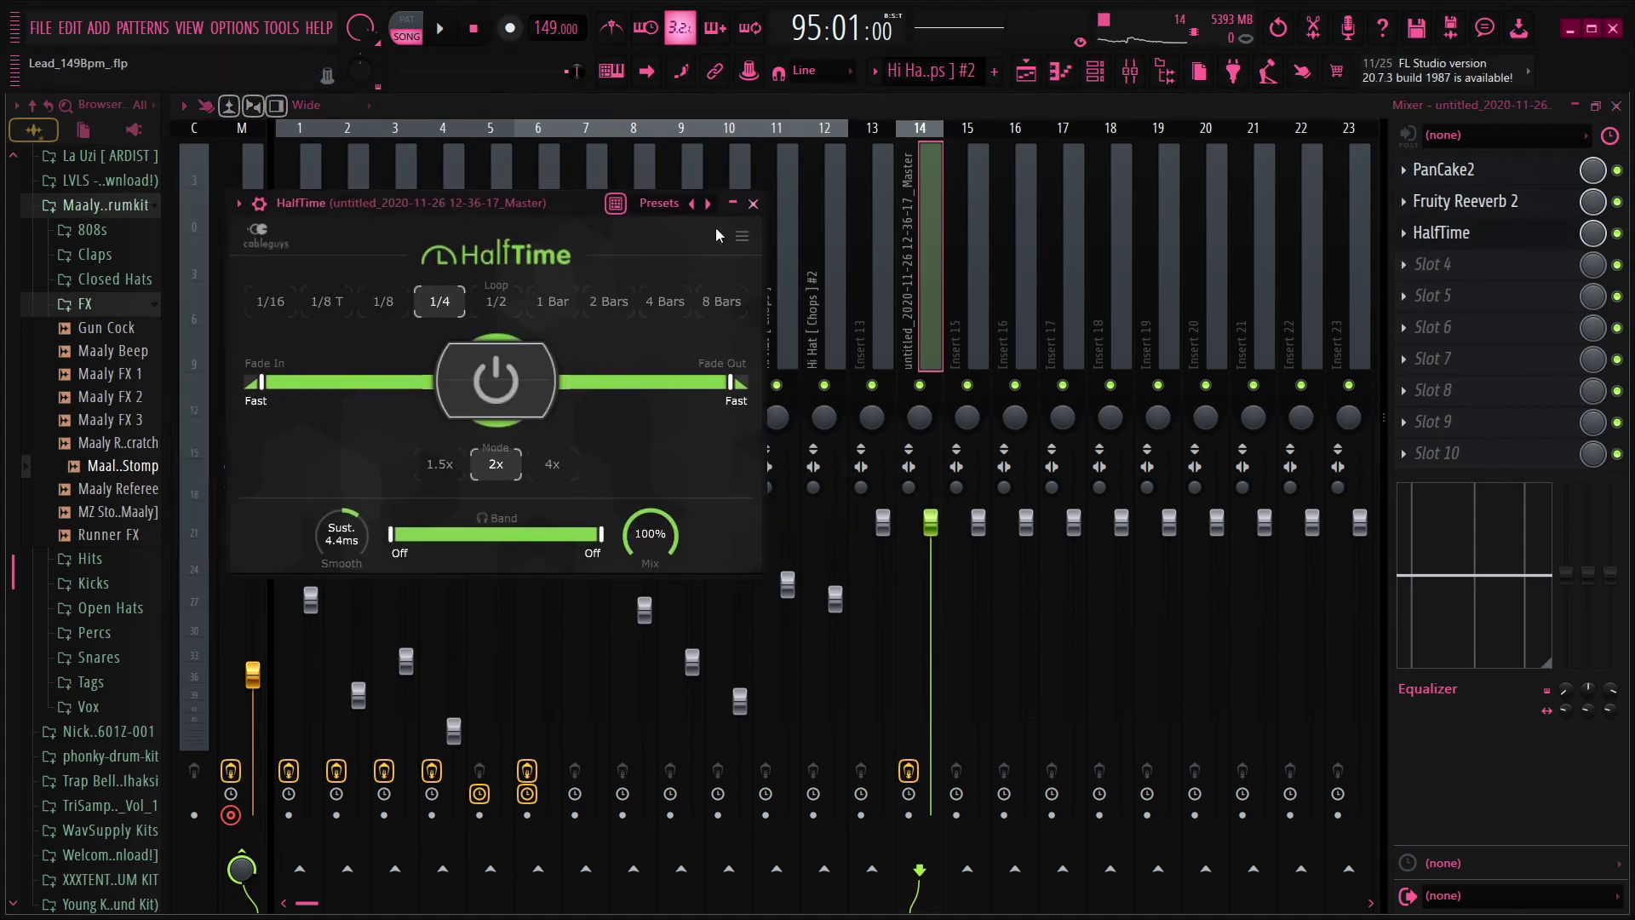
pyautogui.click(753, 204)
pyautogui.press('F5')
pyautogui.doubleClick(1195, 153)
pyautogui.click(1082, 152)
pyautogui.press('space')
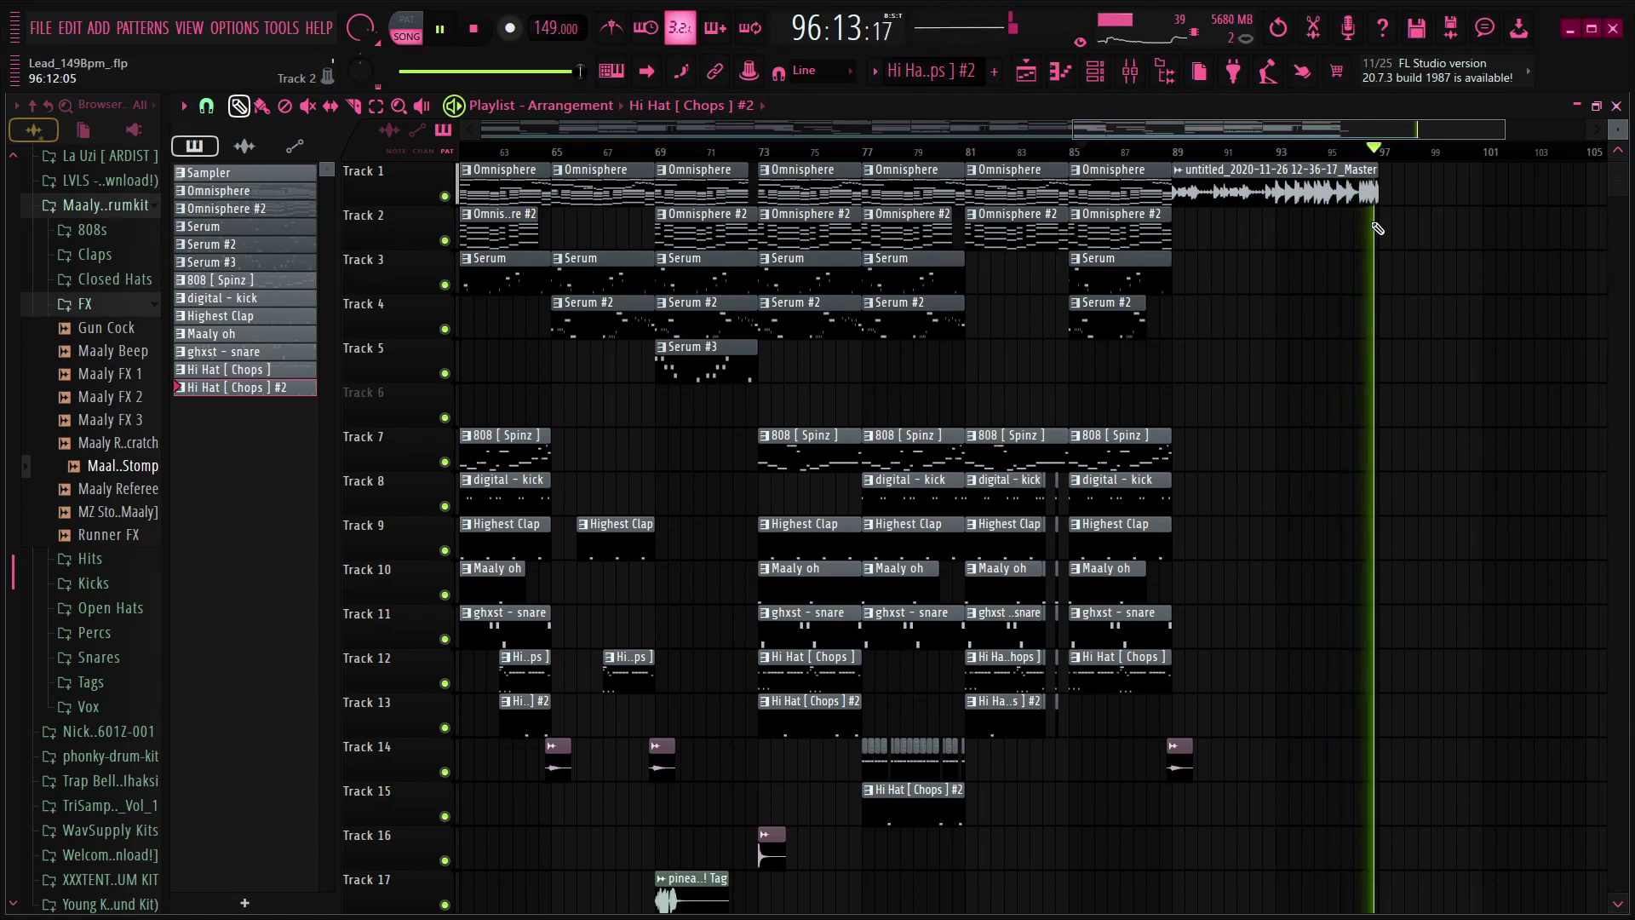
# - Reduce the playlist's track height until the whole arrangement from Track 1 to Track 22 fits in view
pyautogui.scroll(-1, 1028, 313)
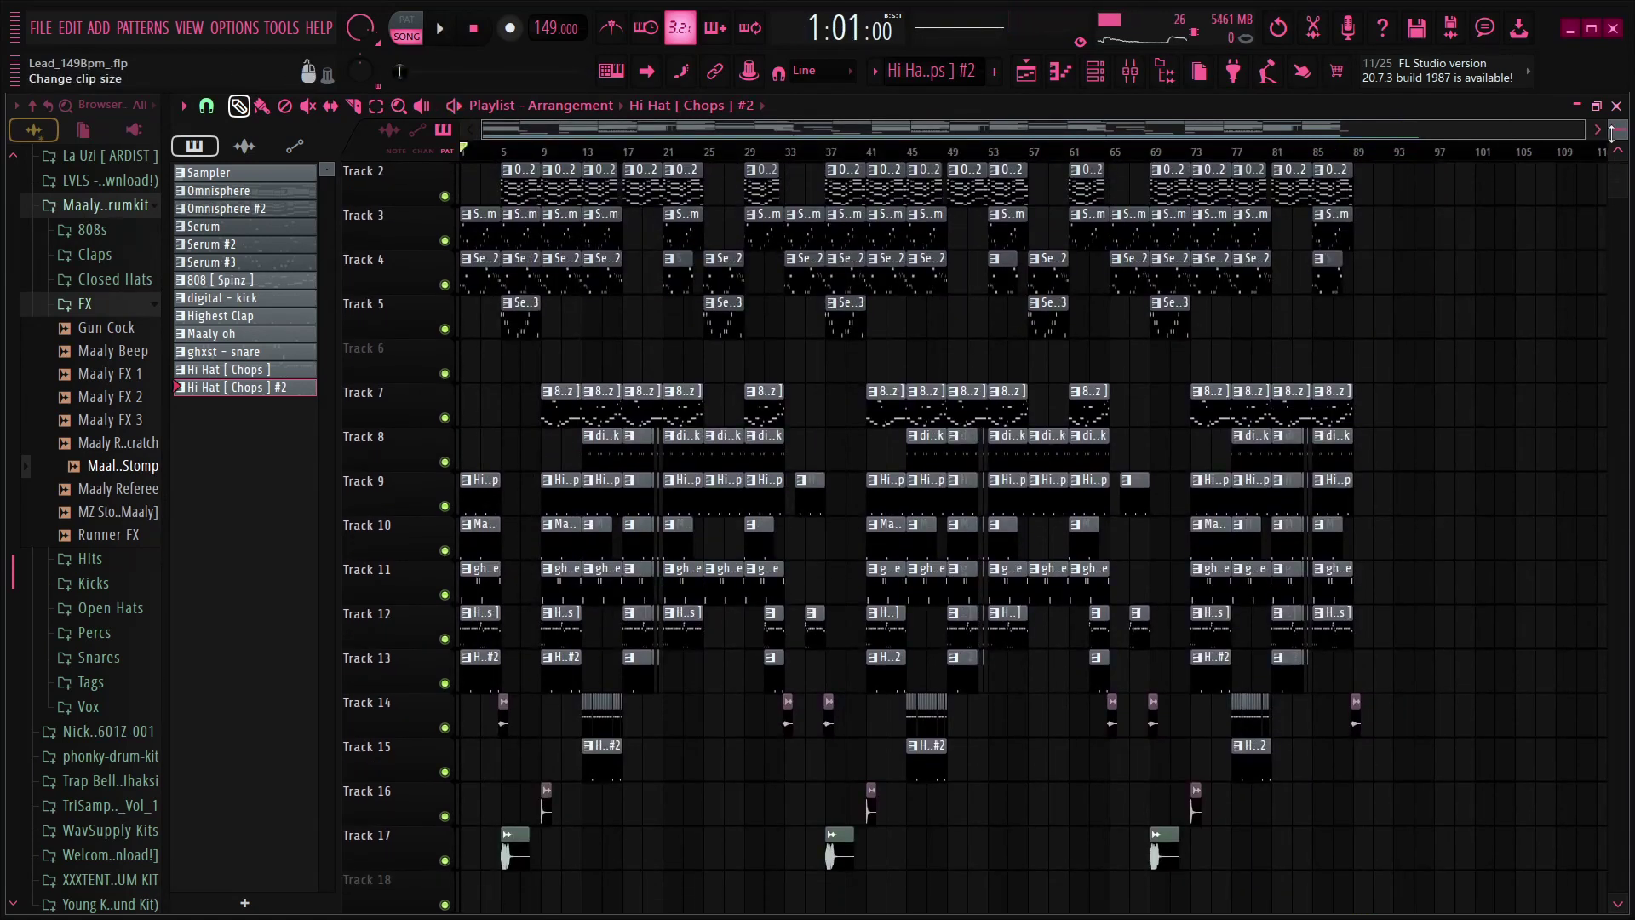
pyautogui.keyDown('alt'); pyautogui.scroll(-2, 1497, 293); pyautogui.keyUp('alt')
pyautogui.scroll(1, 1362, 511)
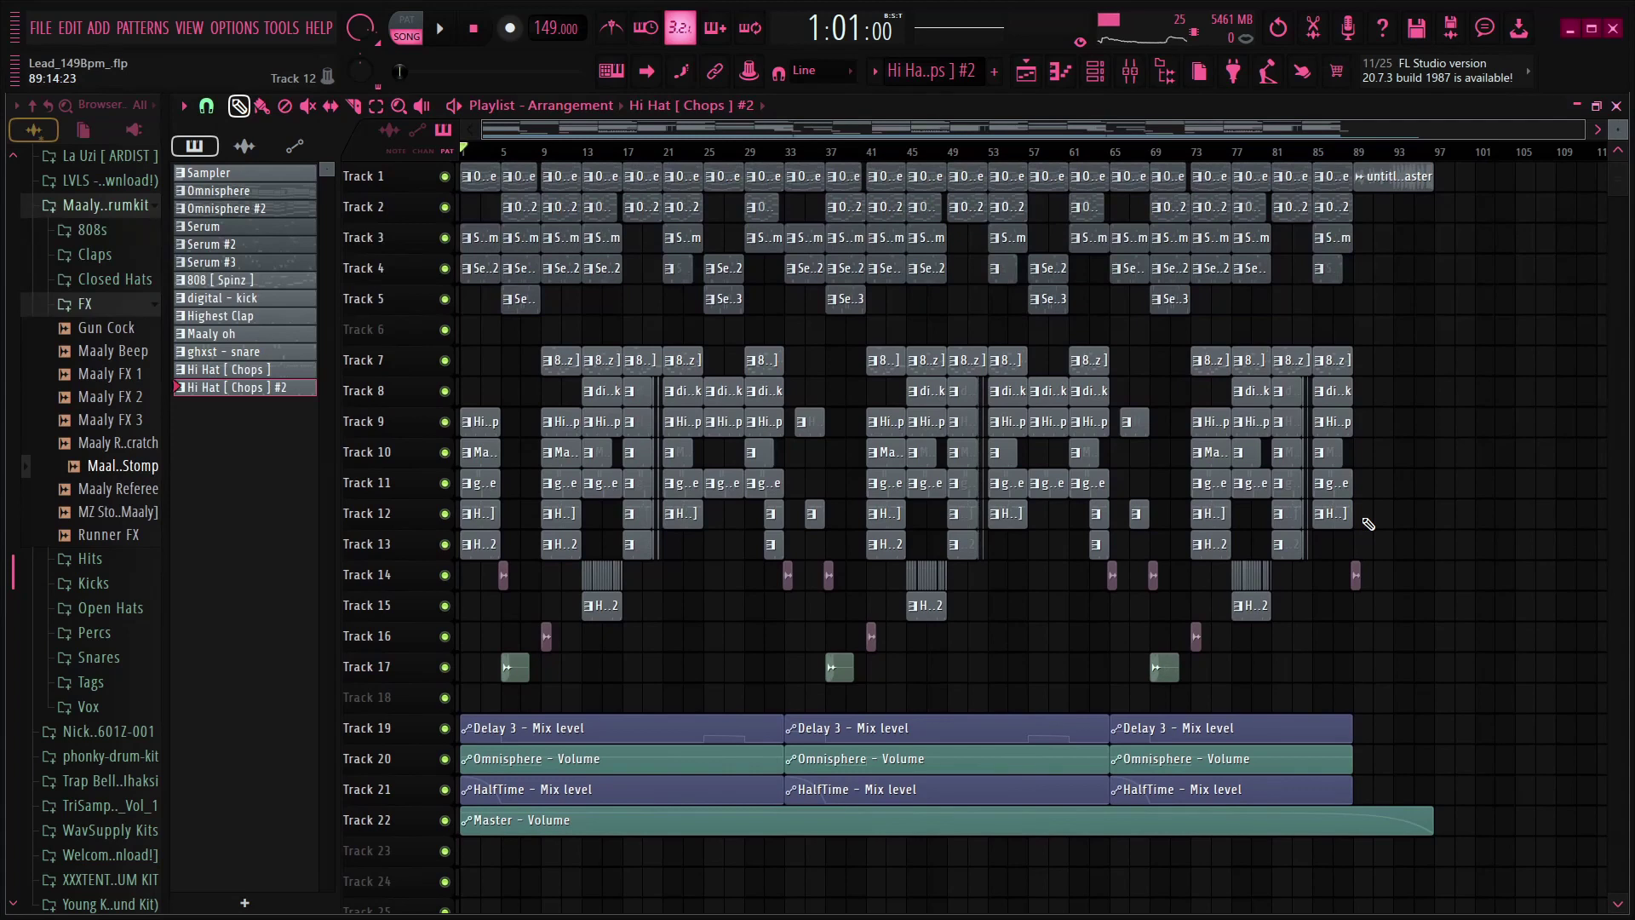